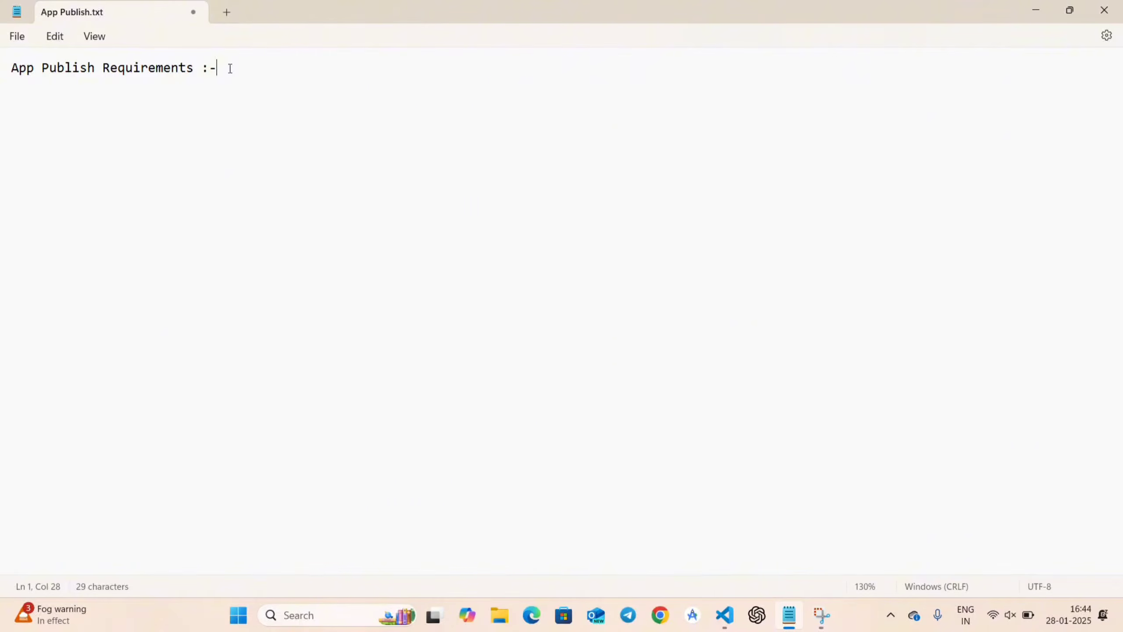
Type items 1 'Play Console Account' and 2 'Signed Apk Bundle', each noting 'Link is in description'.
key("Return")
key("Return")
type("1. Play Consoe")
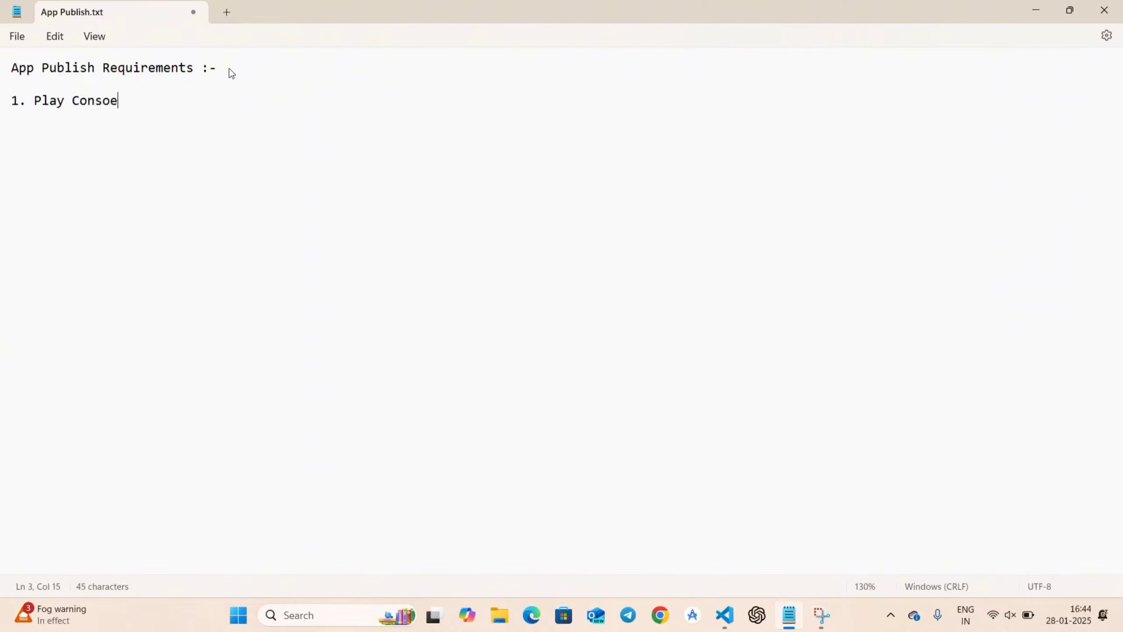
key("BackSpace")
type("le Accou")
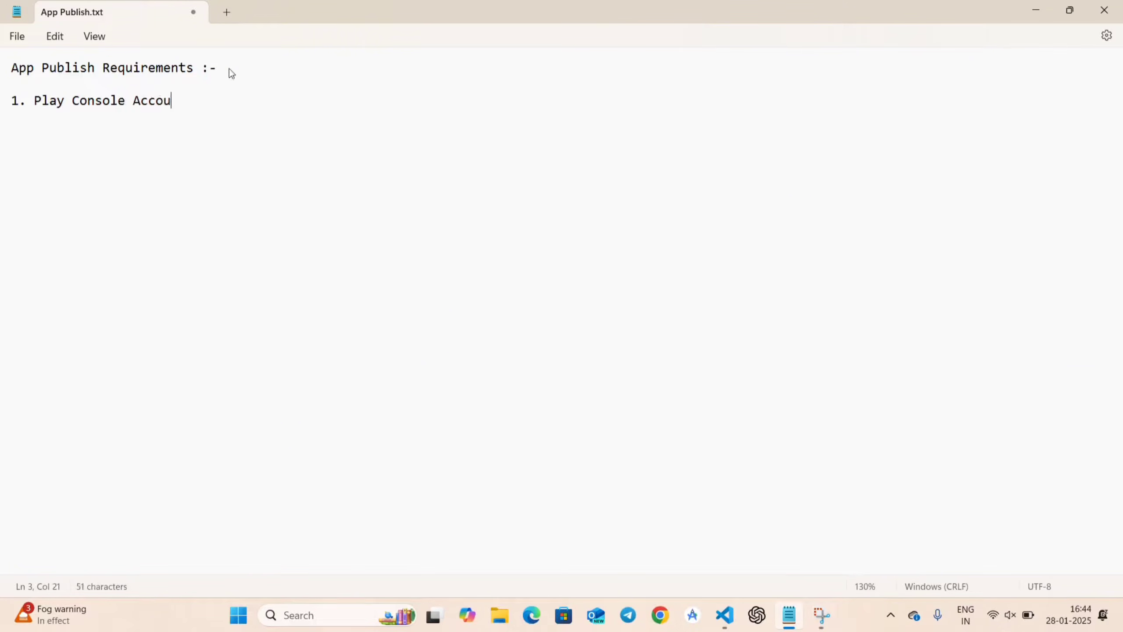
type("nt -> Link is in desc")
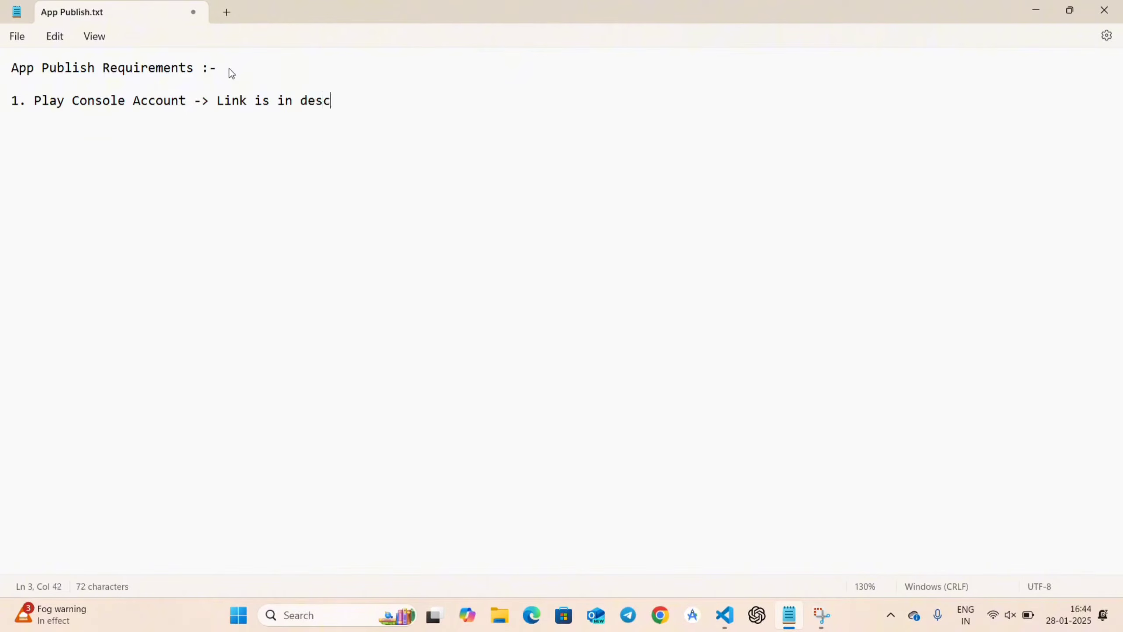
type("riotion")
key("BackSpace")
key("BackSpace")
key("BackSpace")
key("BackSpace")
key("BackSpace")
type("ption")
key("Return")
key("Return")
type("2. Signed ")
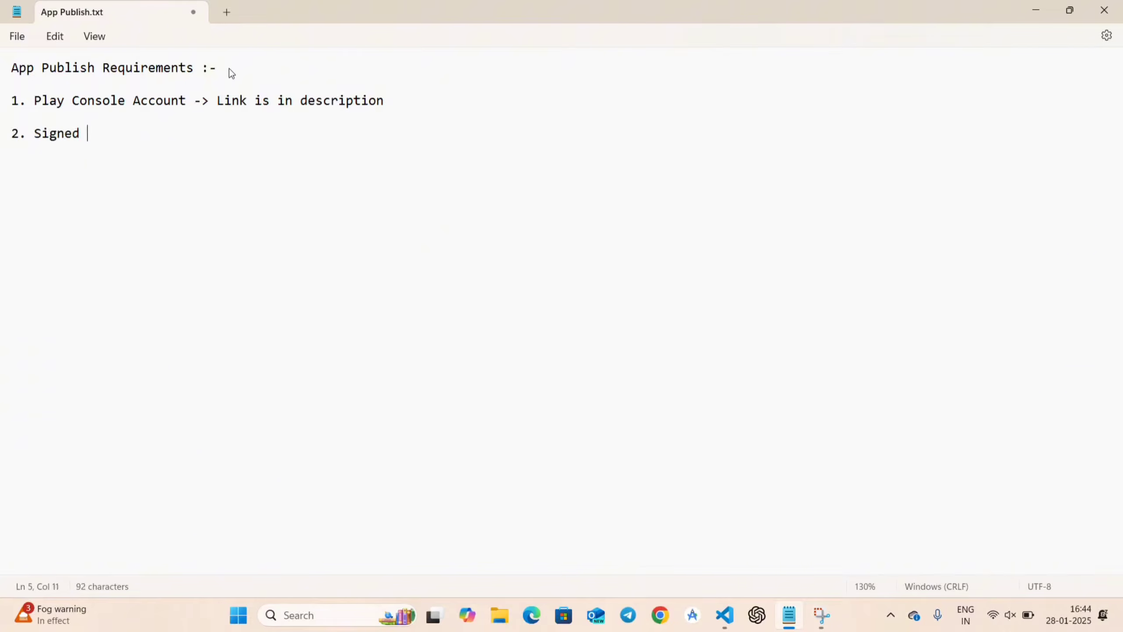
type("Apk Bundle")
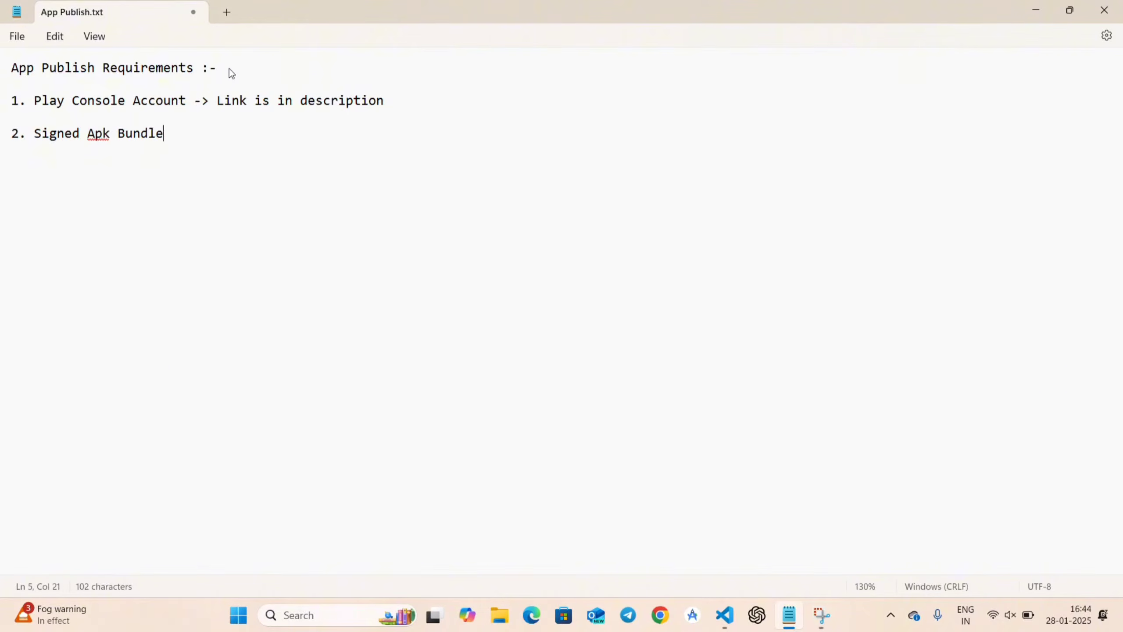
type(" -> Link is in")
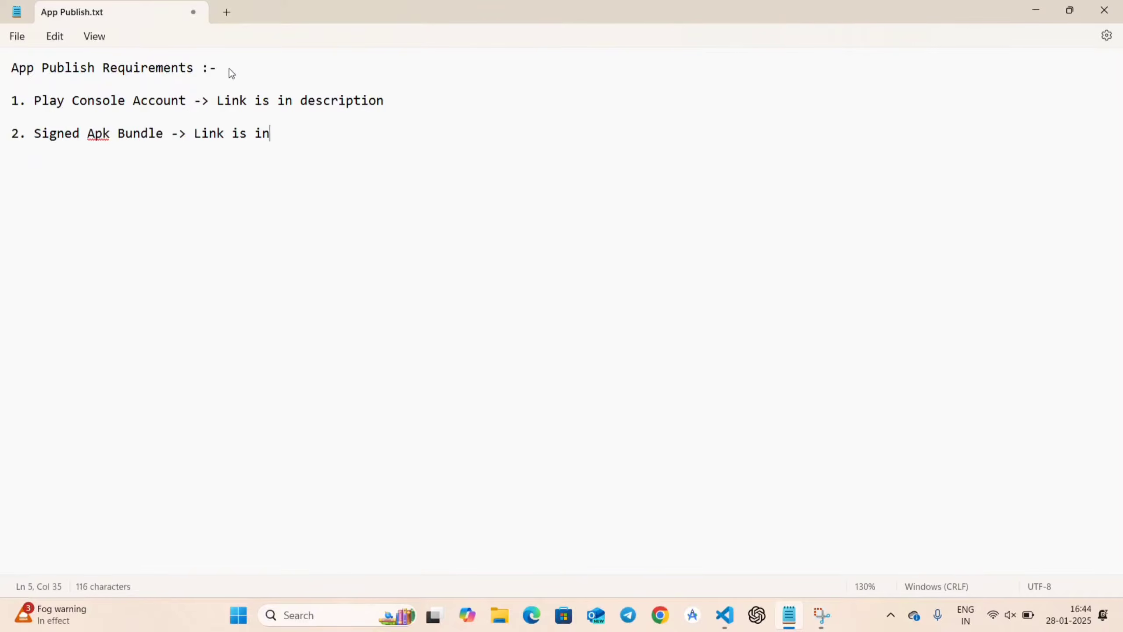
type(" description")
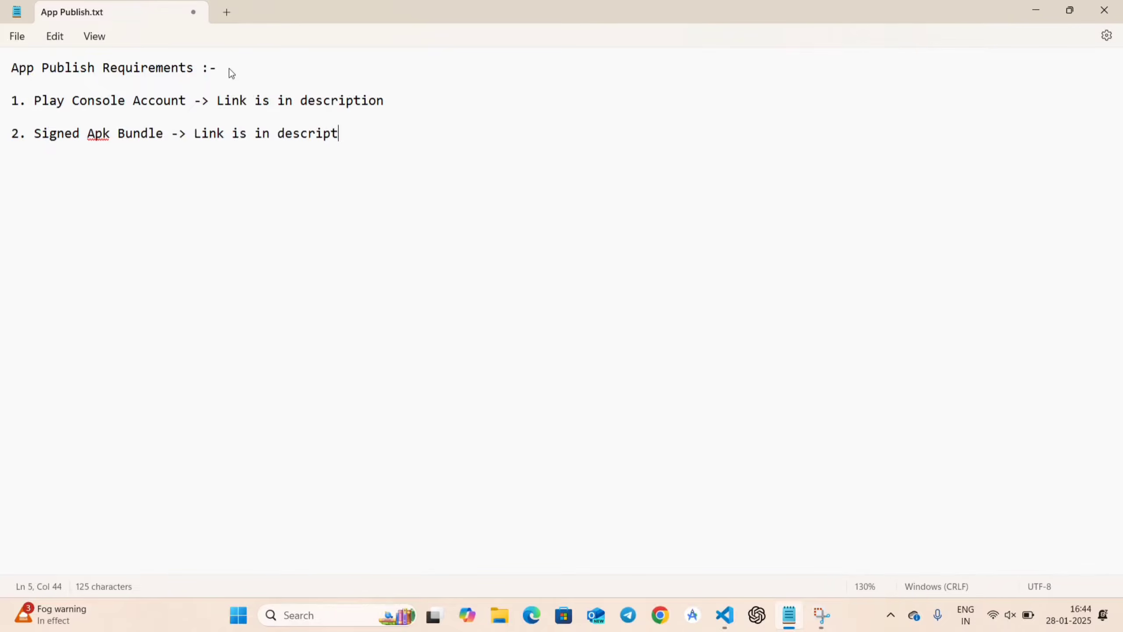
Add items 3–5: App Name, App Short Description and App Long Description.
key("Return")
key("Return")
type("3. App Name")
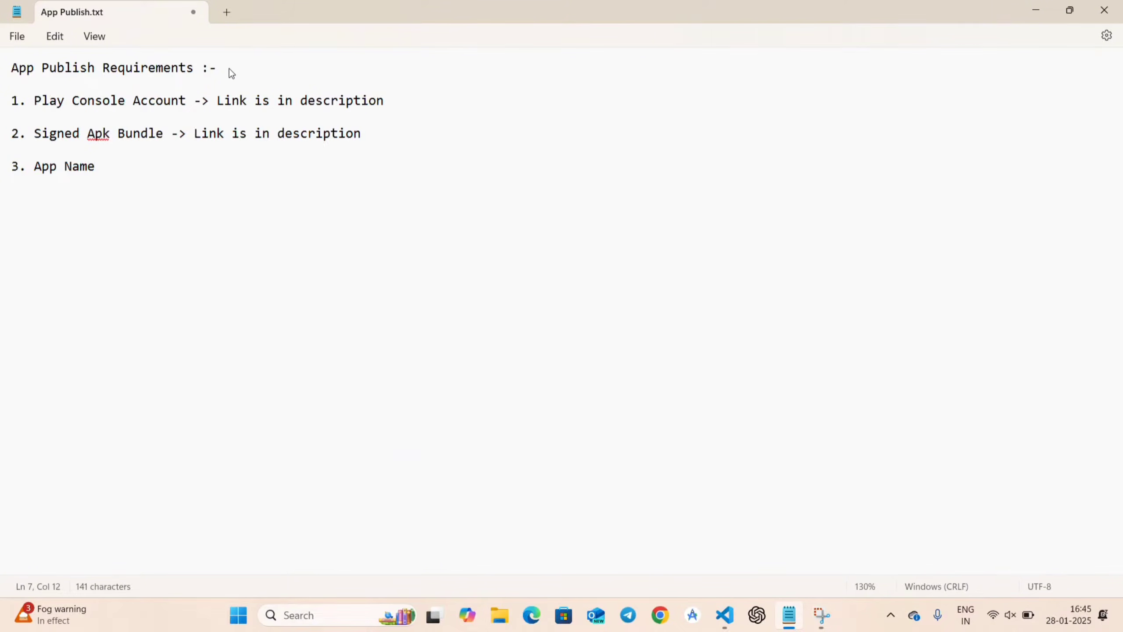
key("Return")
type("4. App Short De")
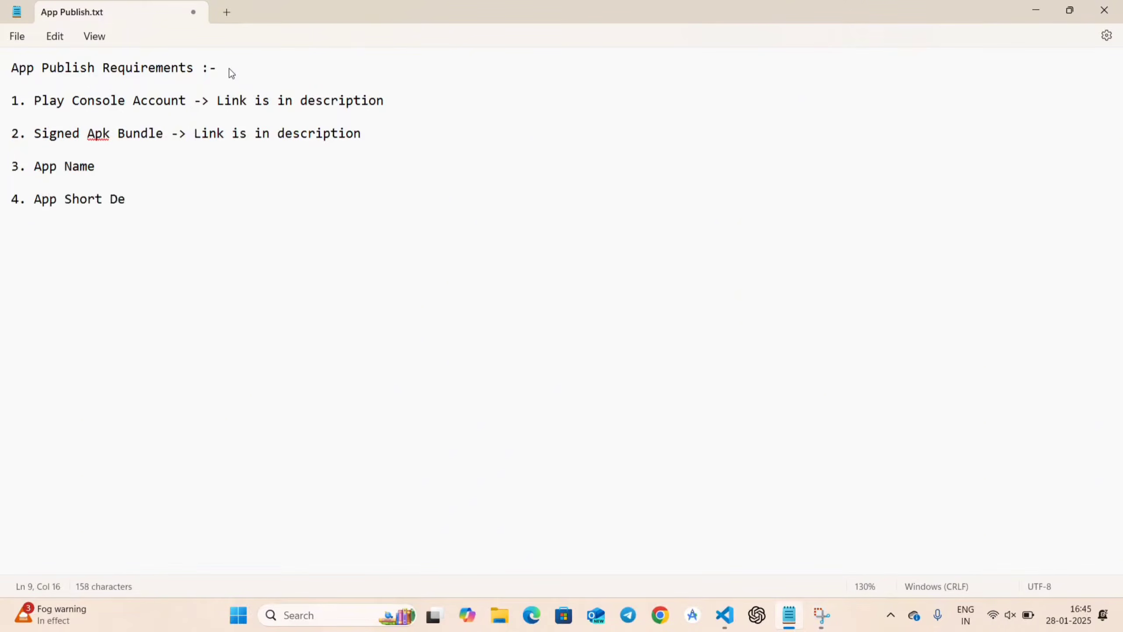
type("scriptio")
key("BackSpace")
type("ion")
key("Return")
key("Return")
type("5. A")
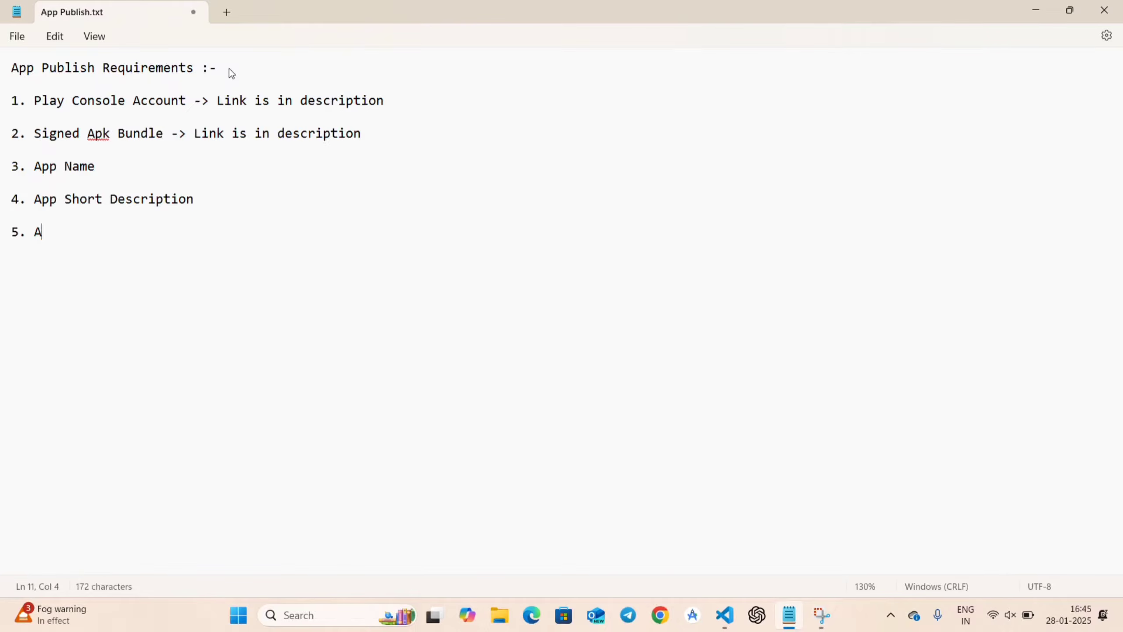
type("pp Long Description")
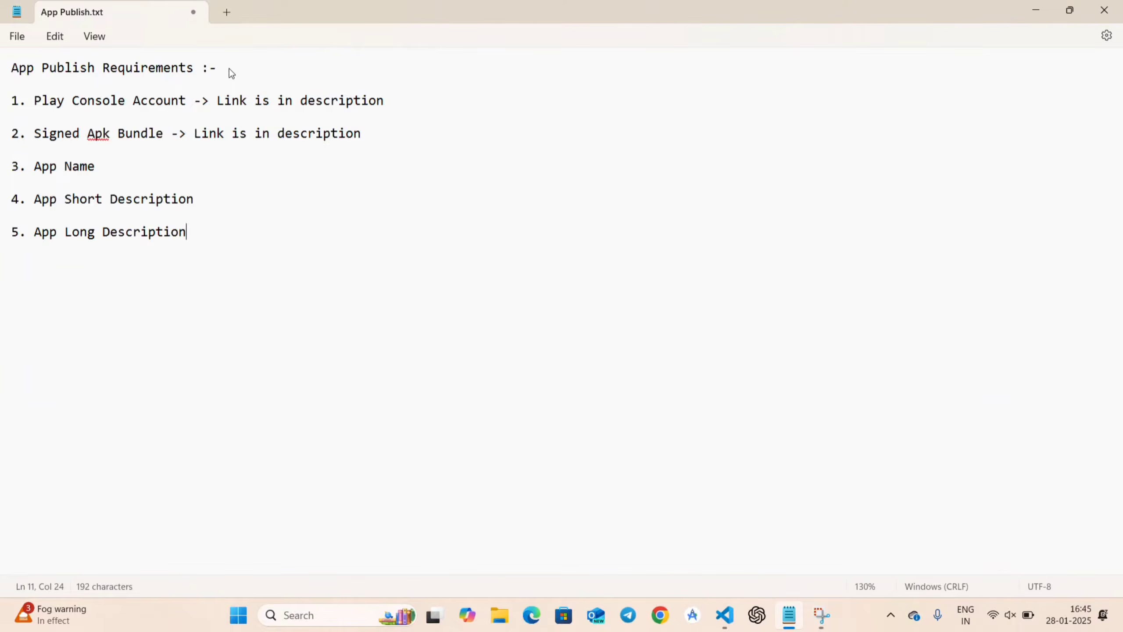
key("Return")
key("Return")
Add item 6 'App Icons -> (In different resolution) Canva, online websites like favicon'.
type("6. App Icons ")
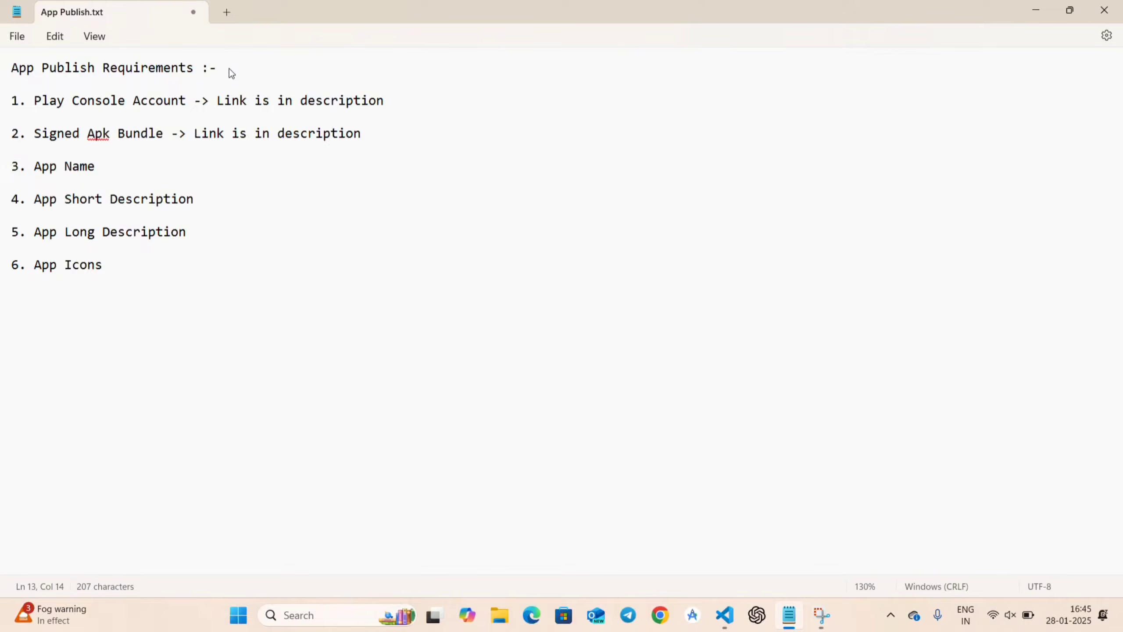
type("-> ()In differenr")
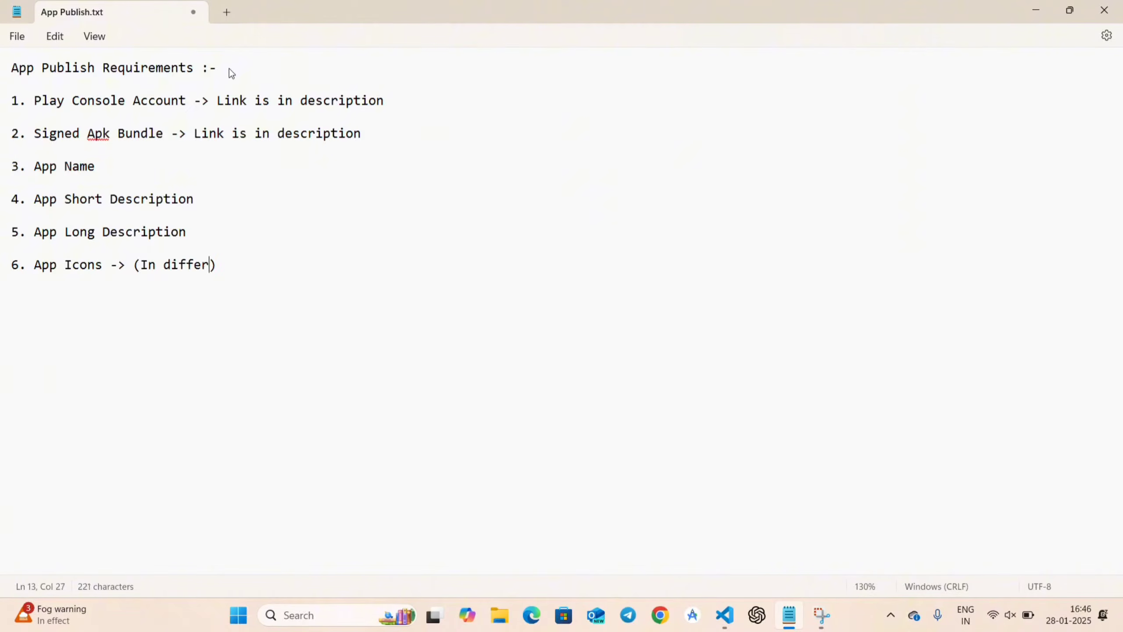
key("BackSpace")
type("t resoluti")
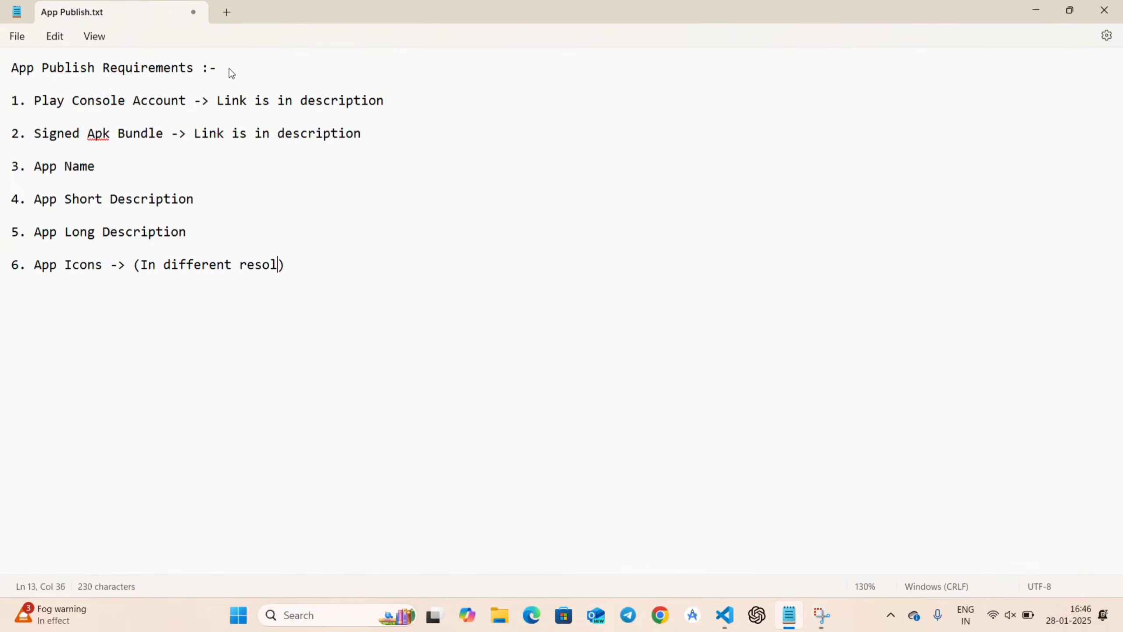
type("on) Canva,")
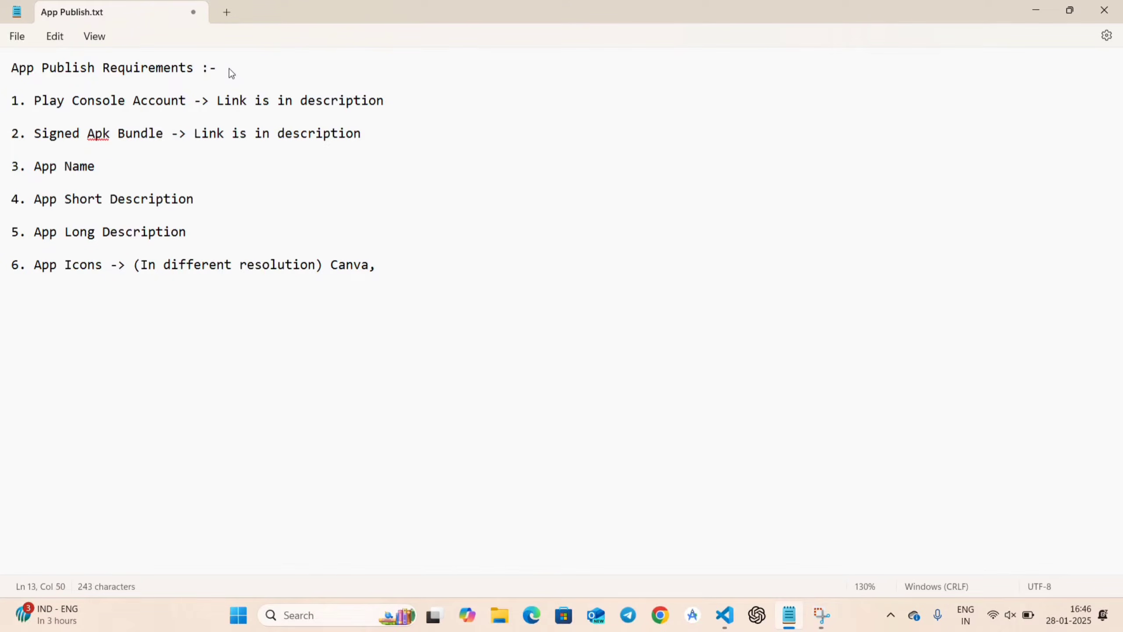
type(" onli")
key("BackSpace")
type("line websit")
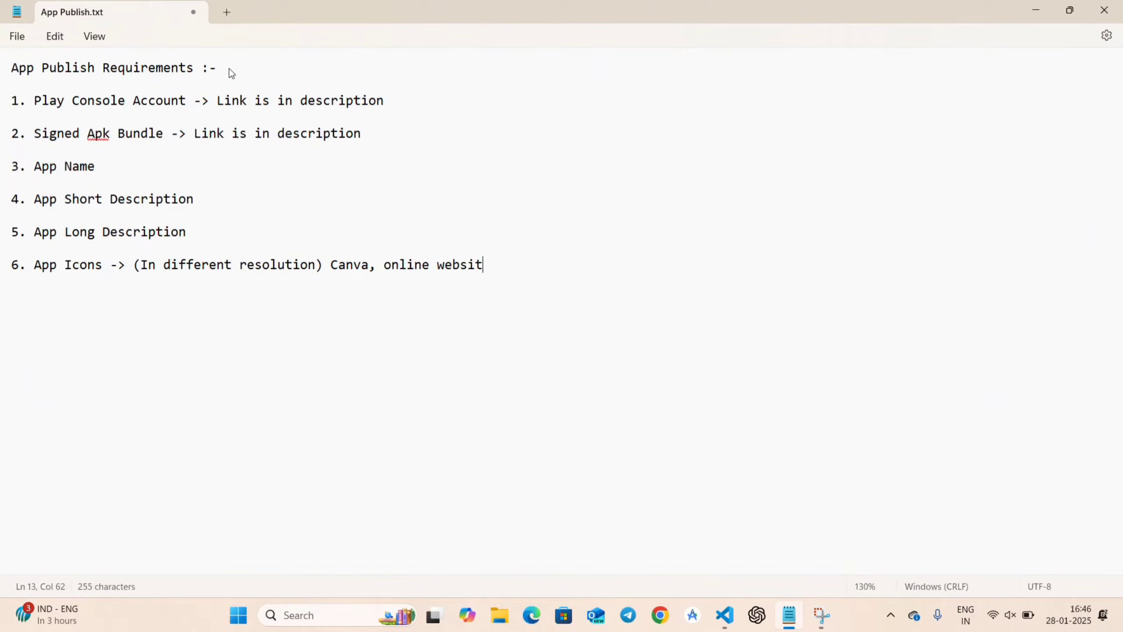
type("es like ")
type("fav")
type("icon")
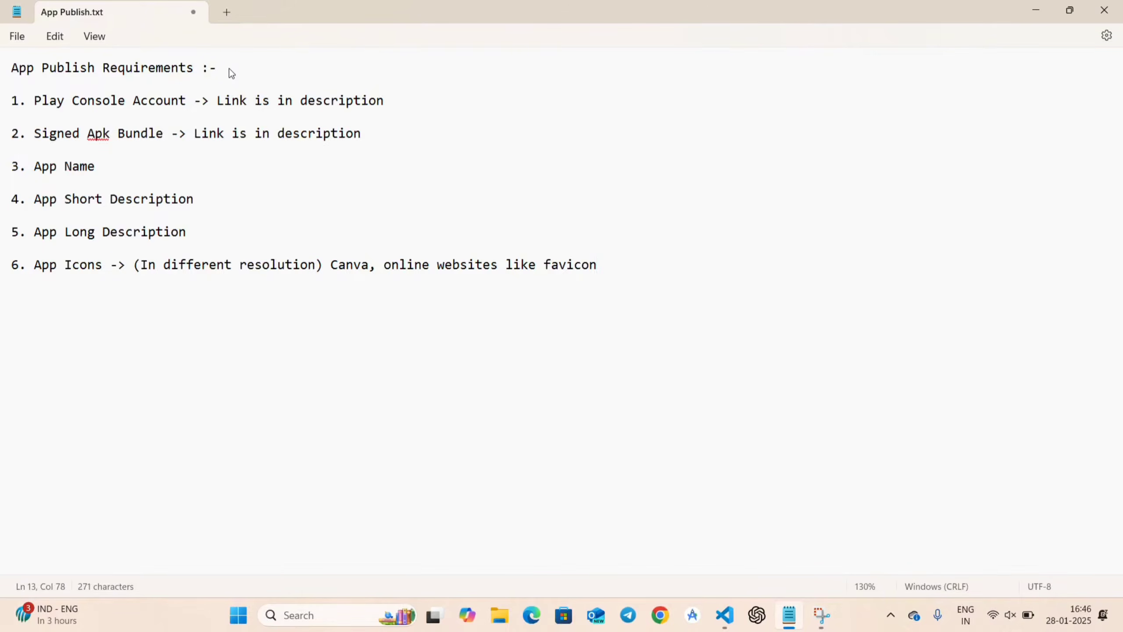
Add item 7 'Video(Optional)'.
key("Return")
type("7. Video()")
key("Left")
type("Optional")
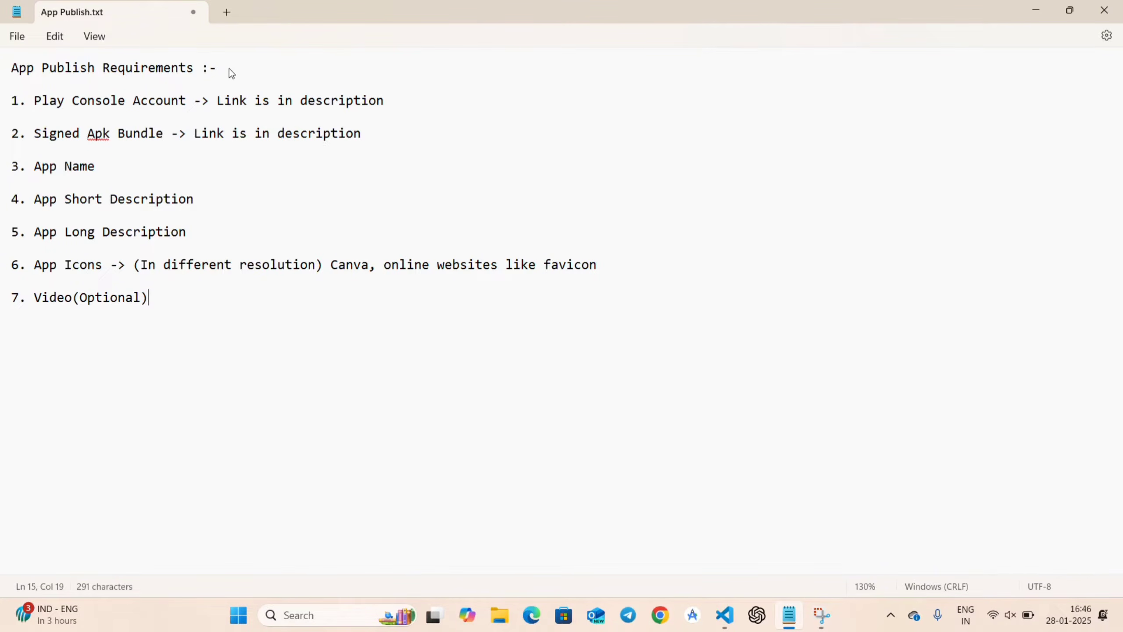
scroll(229, 69, "up", 3)
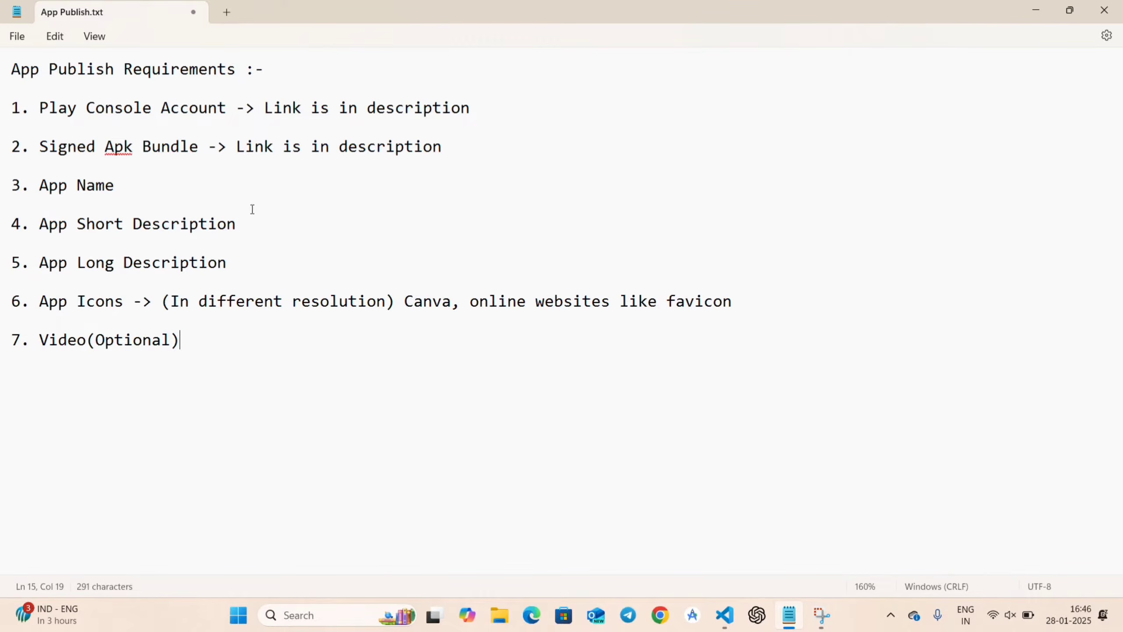
Add item 8 'App ScreenShots(Phone / Tablet(10inches)) -> do it in video'.
key("Return")
key("Return")
type("8. App Sc")
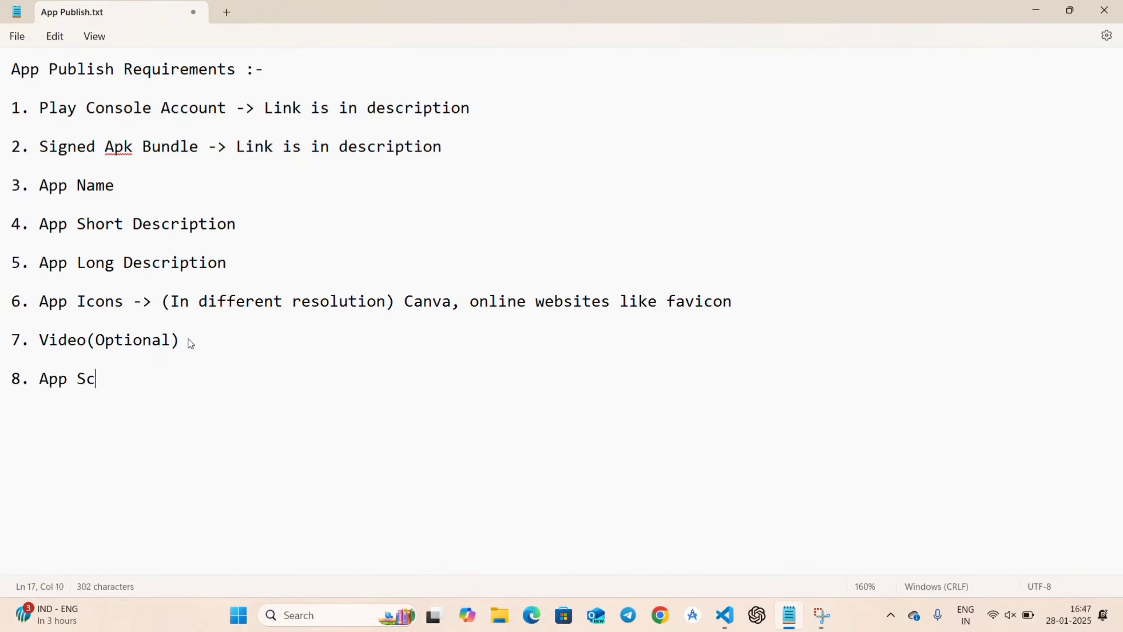
type("reenShots")
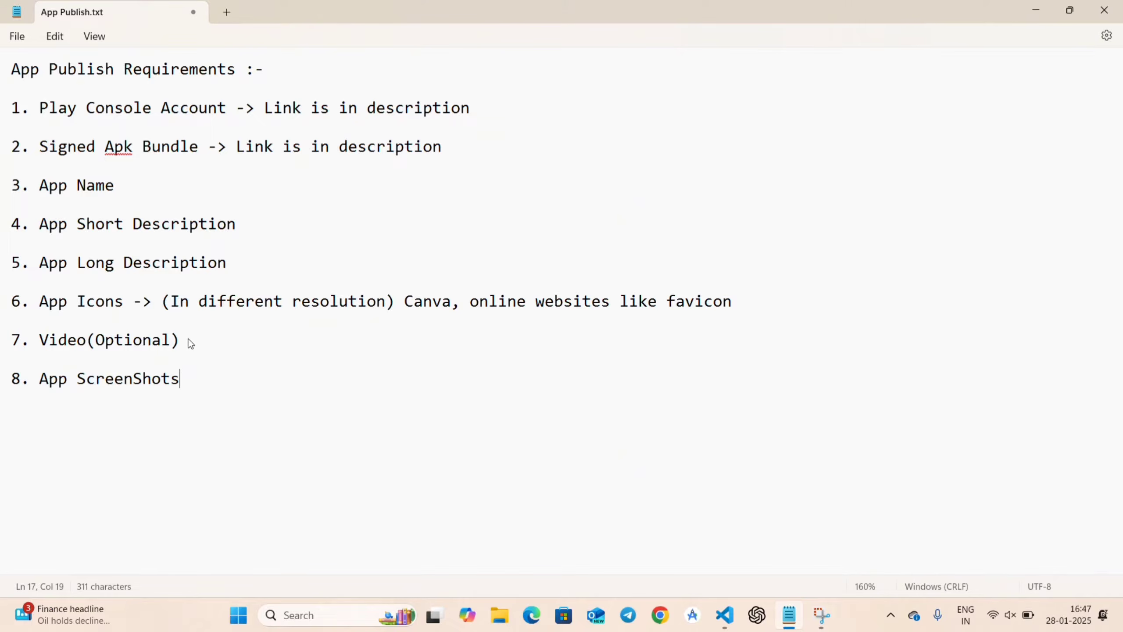
type("(Ph)")
key("Left")
type("Ph")
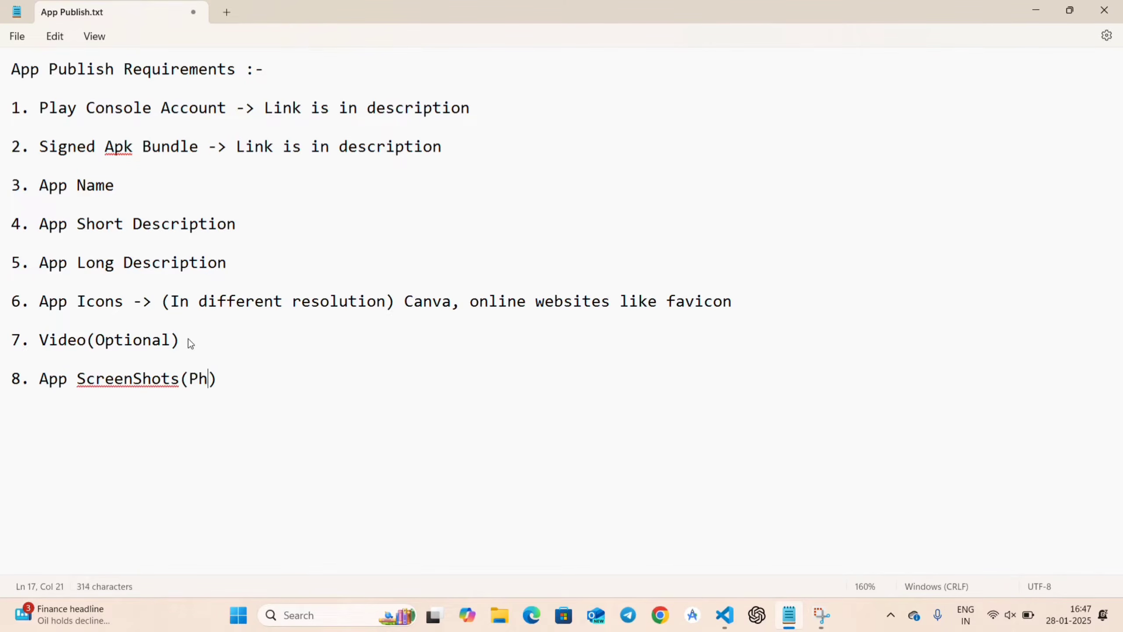
type("on")
key("BackSpace")
type("ne / Tablet")
key("Right")
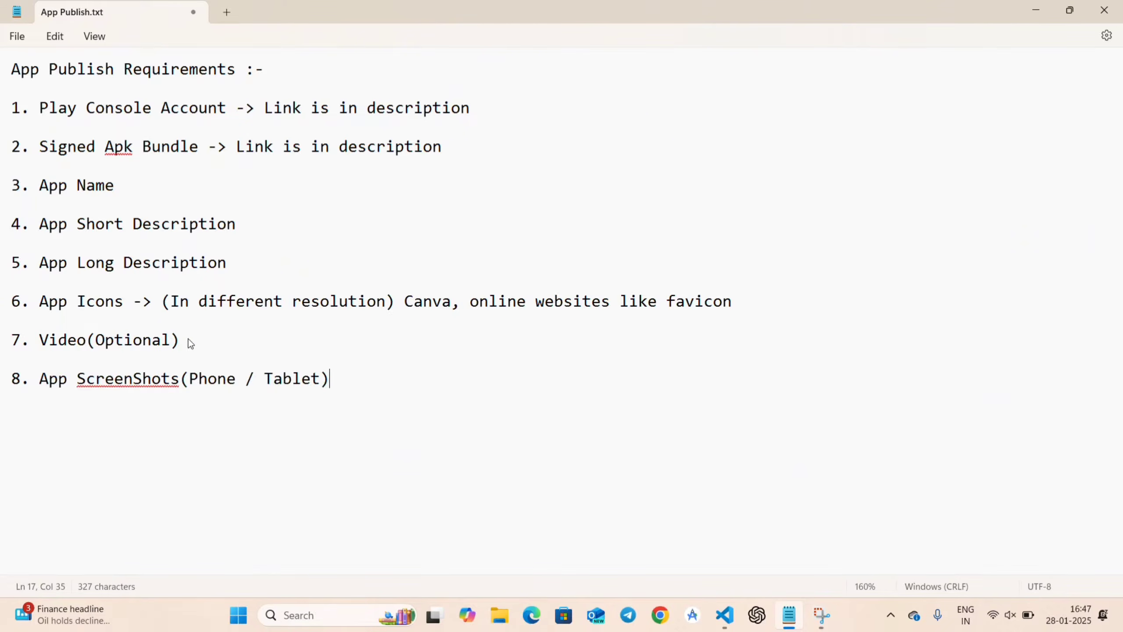
type("()")
key("Left")
type("10inches))")
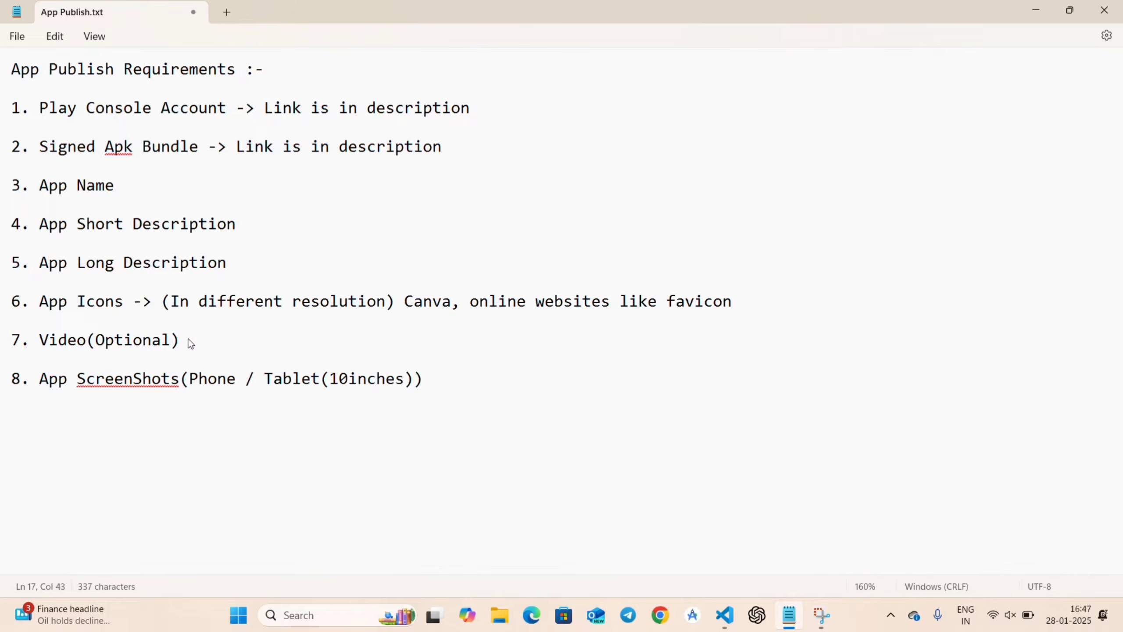
type(" -> do it in video")
Add item 9 'Privacy Policy Url -> Link in description'.
key("Return")
key("Return")
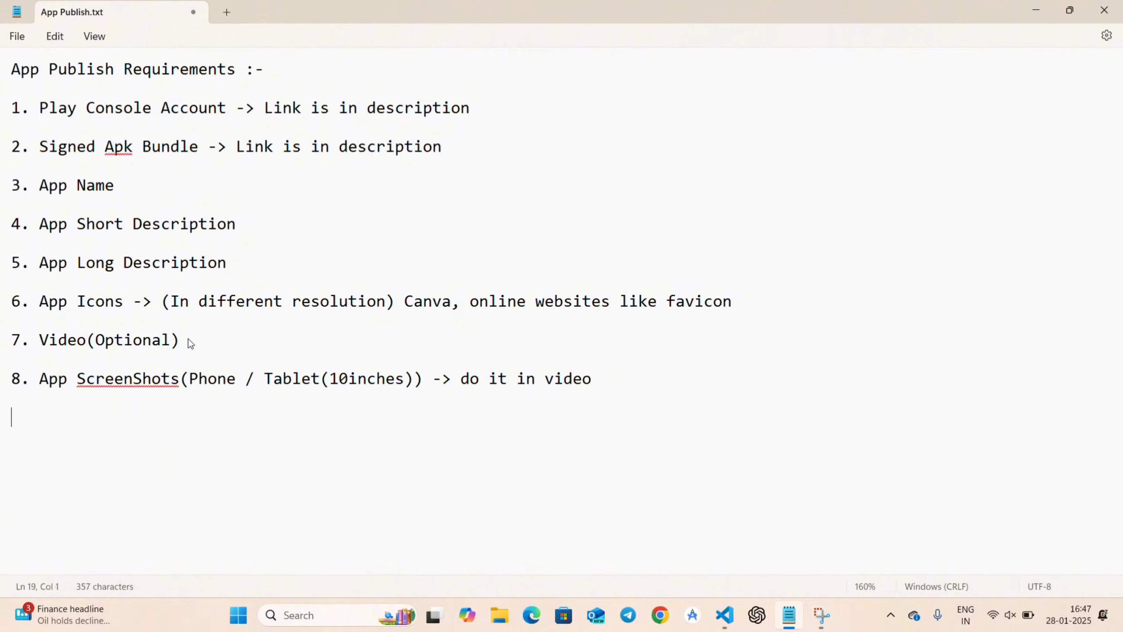
type("9. Privacy P")
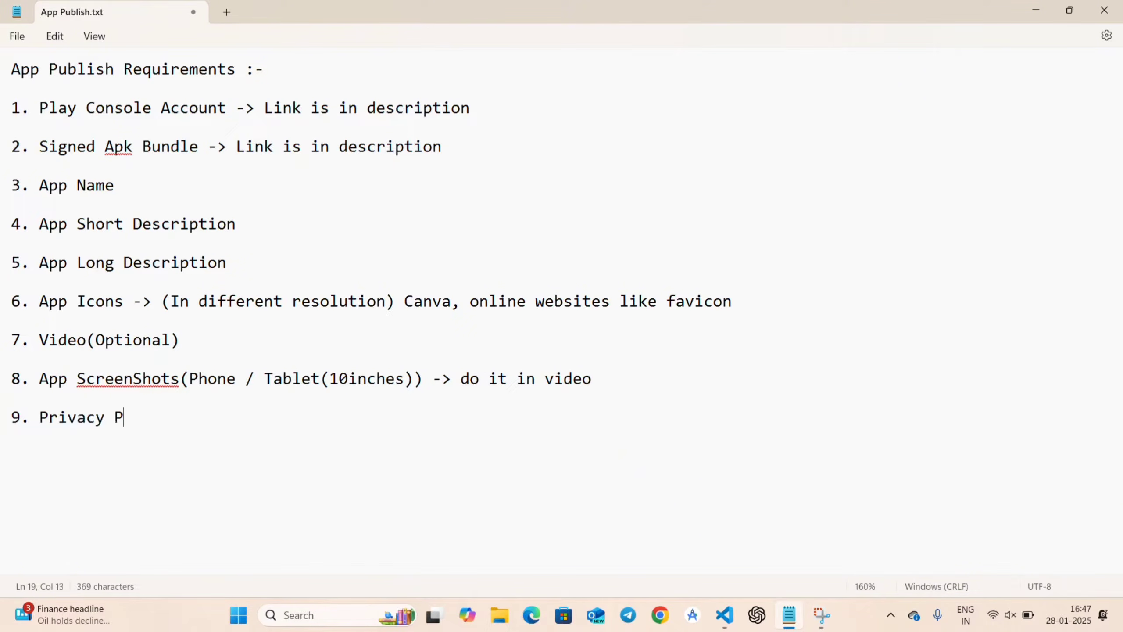
type("olicy Url")
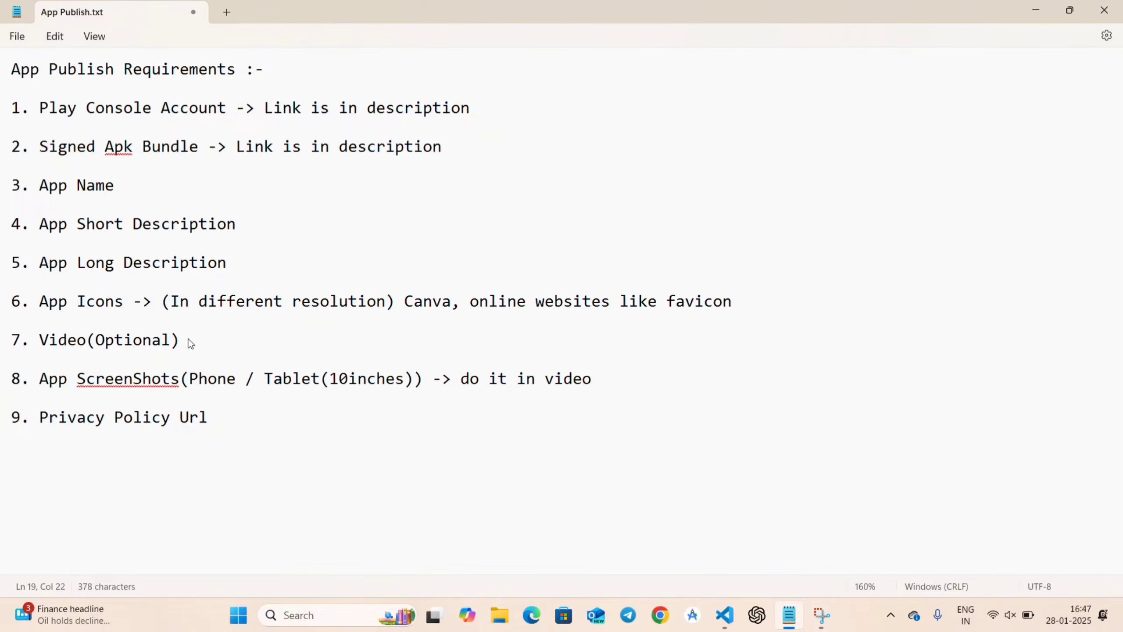
type(" -")
key("BackSpace")
type("-?")
key("BackSpace")
type("> Link in descrio+")
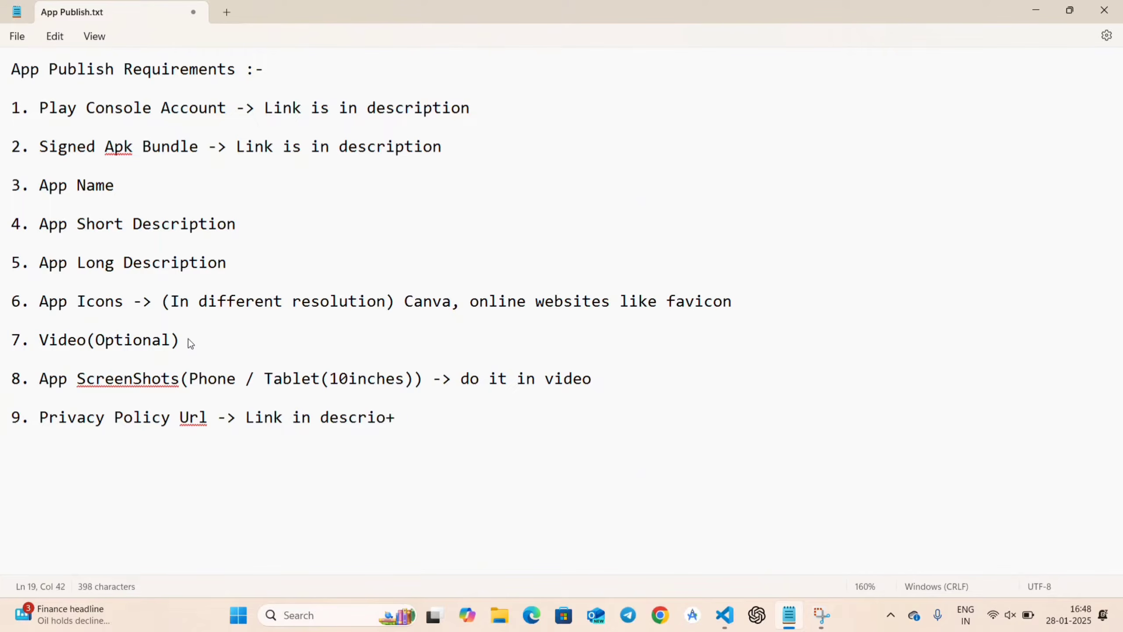
type("ption")
Fix the misspelled 'description' in item 9.
key("Left")
key("Left")
key("Left")
key("Left")
key("Left")
key("BackSpace")
key("BackSpace")
key("Right")
key("Right")
key("Right")
key("Right")
key("Down")
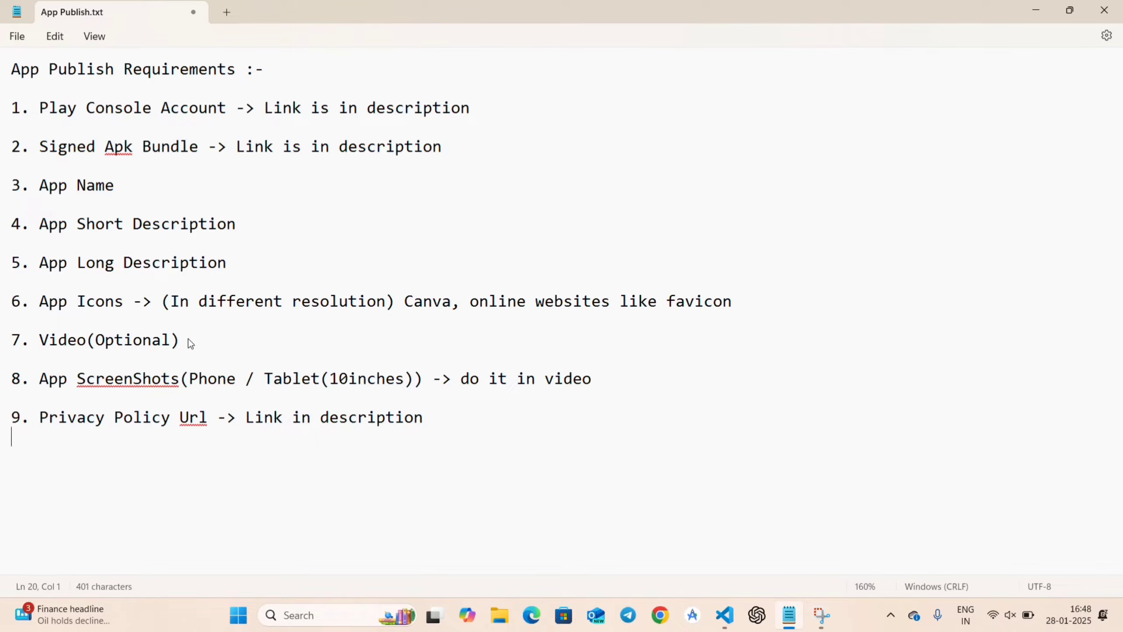
Add item 10 'Testers' with sub-lines '10.1 -> Tester emails' and '10.2 -> Tester google group'.
key("Return")
type("10. Teste")
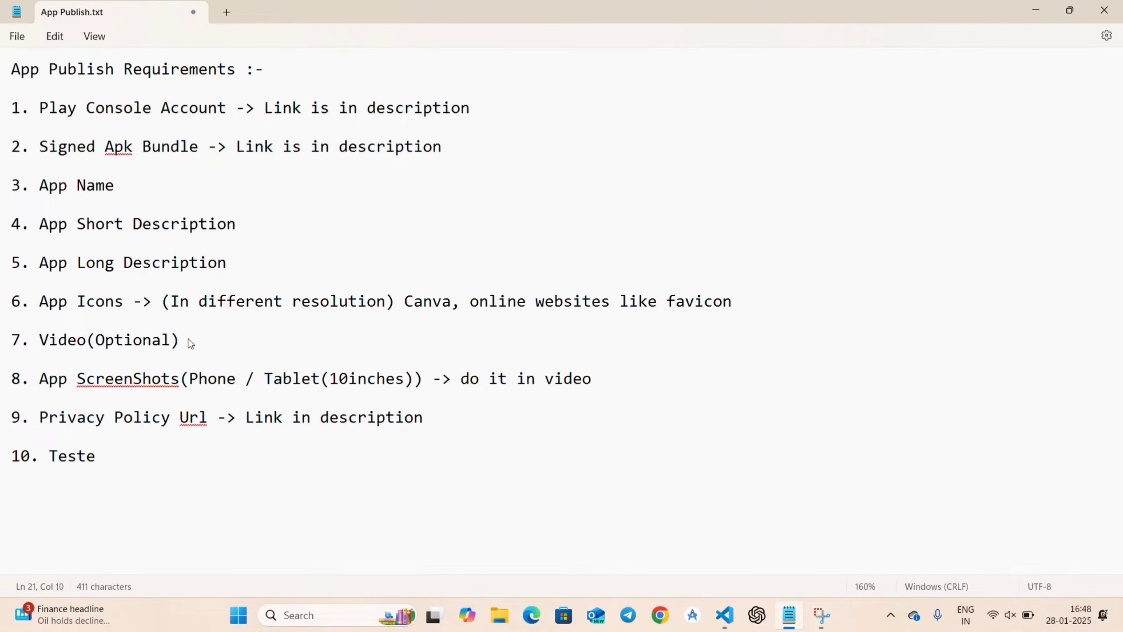
type("rs")
key("Return")
key("BackSpace")
type("10.1 -> ")
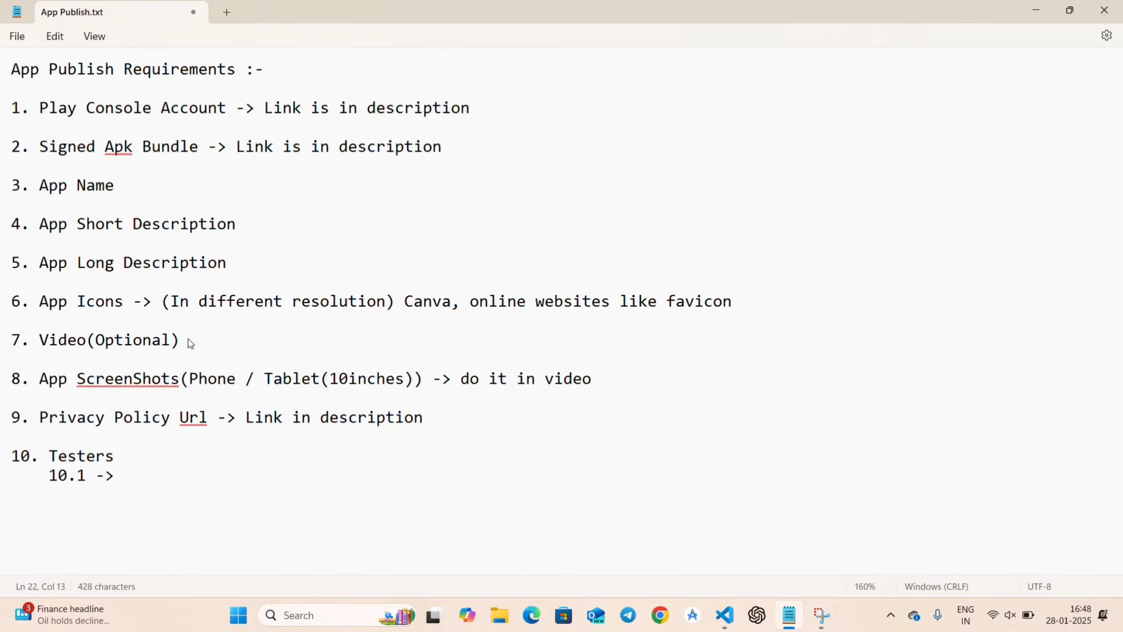
type("Tester ")
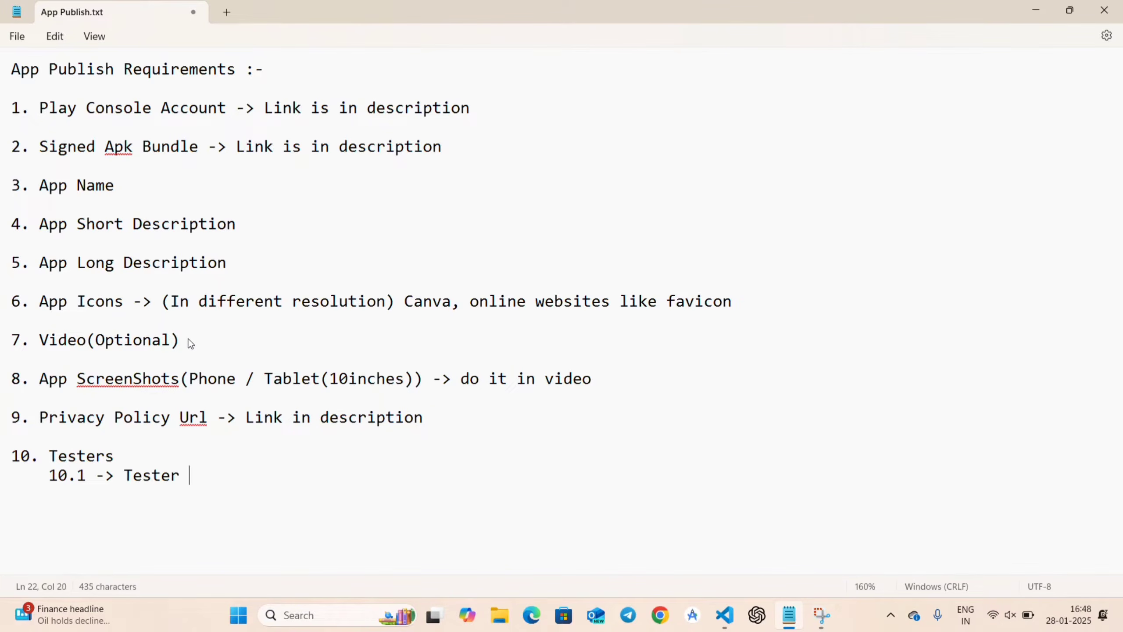
type("emails")
key("Return")
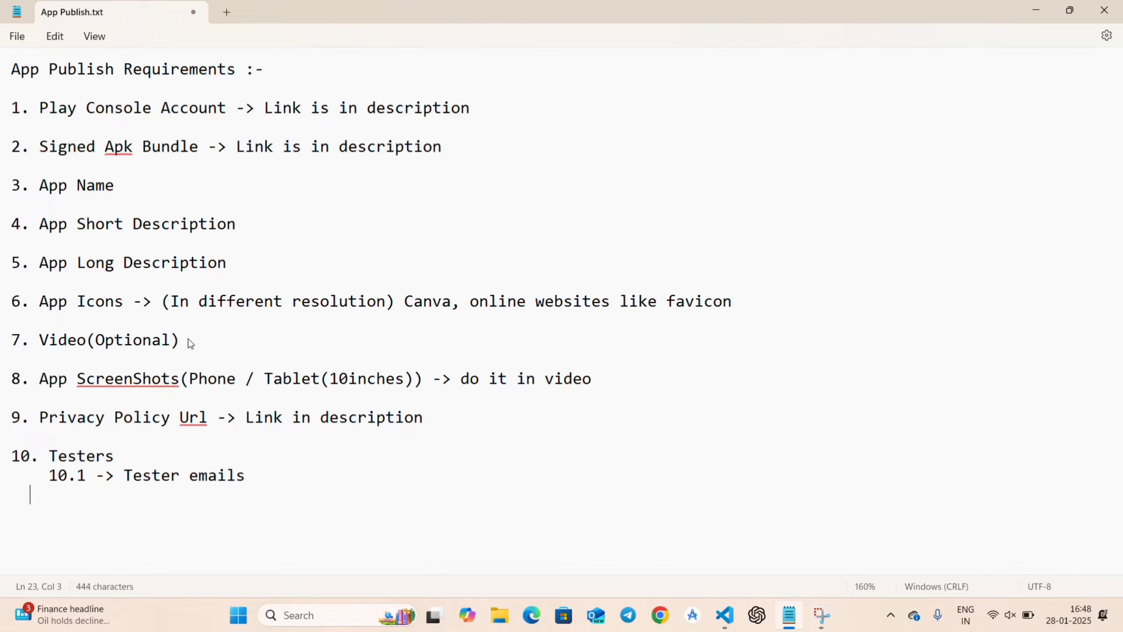
key("BackSpace")
type("10.2 -> ")
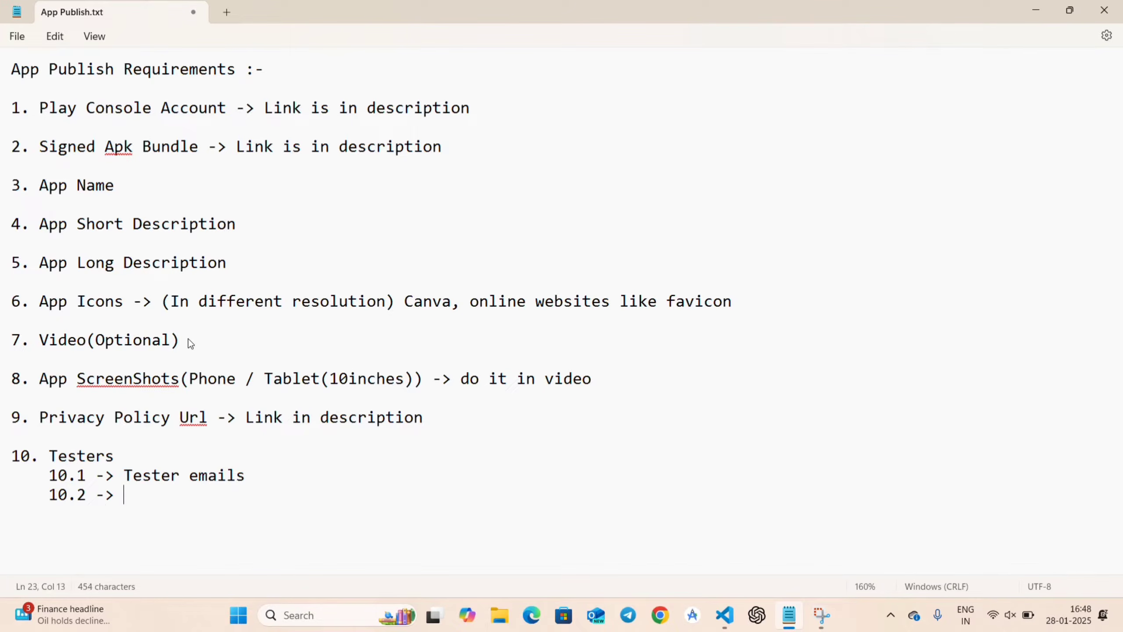
type("Tester google group")
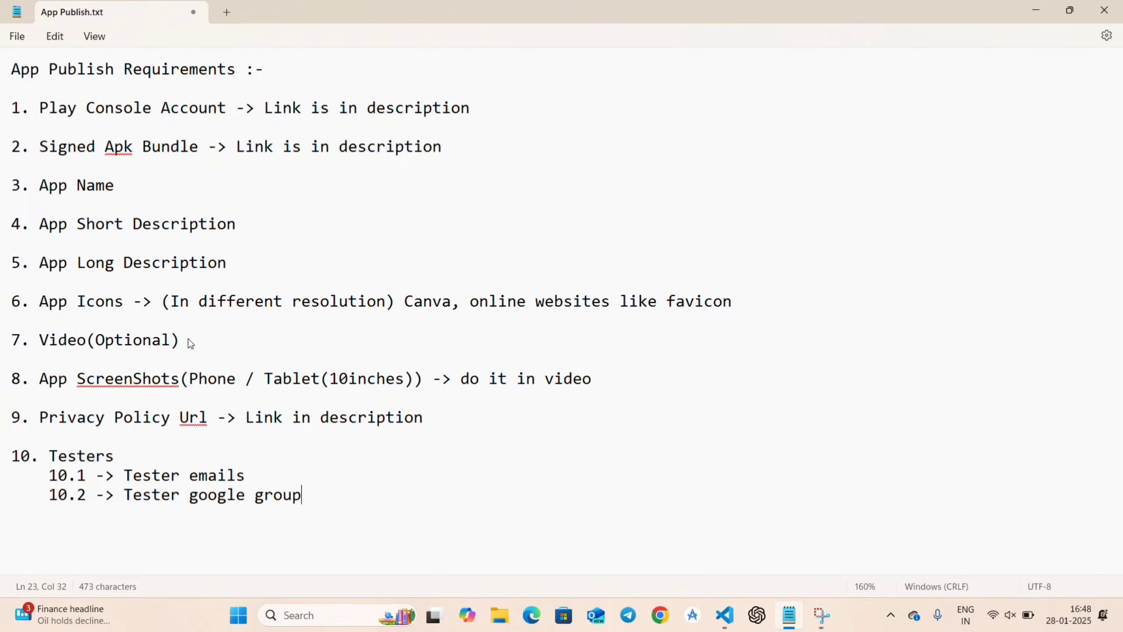
Append '(minimum 12)' to Tester emails and '(Minimum 12 testers)' to the Testers heading.
left_click_drag(303, 494, 48, 474)
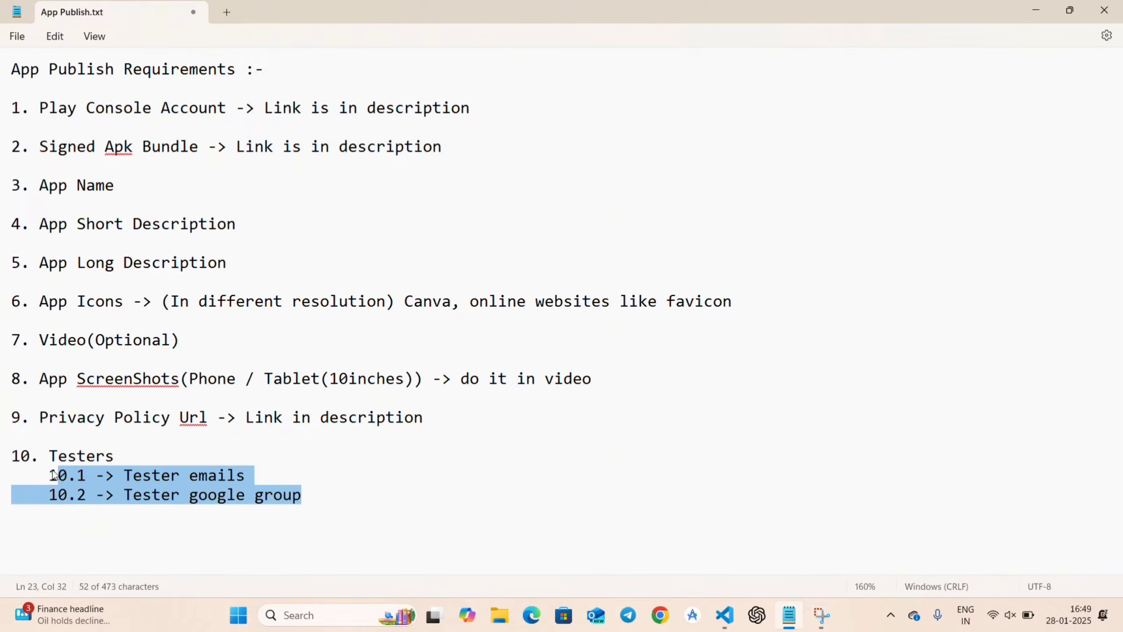
left_click(259, 476)
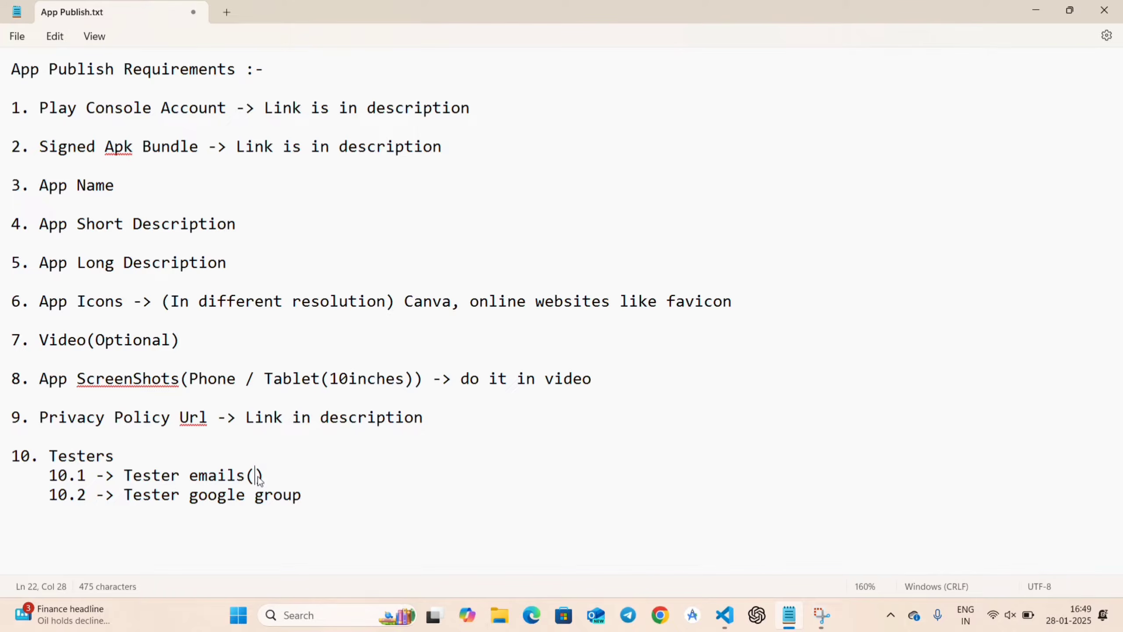
type("(minimum 12")
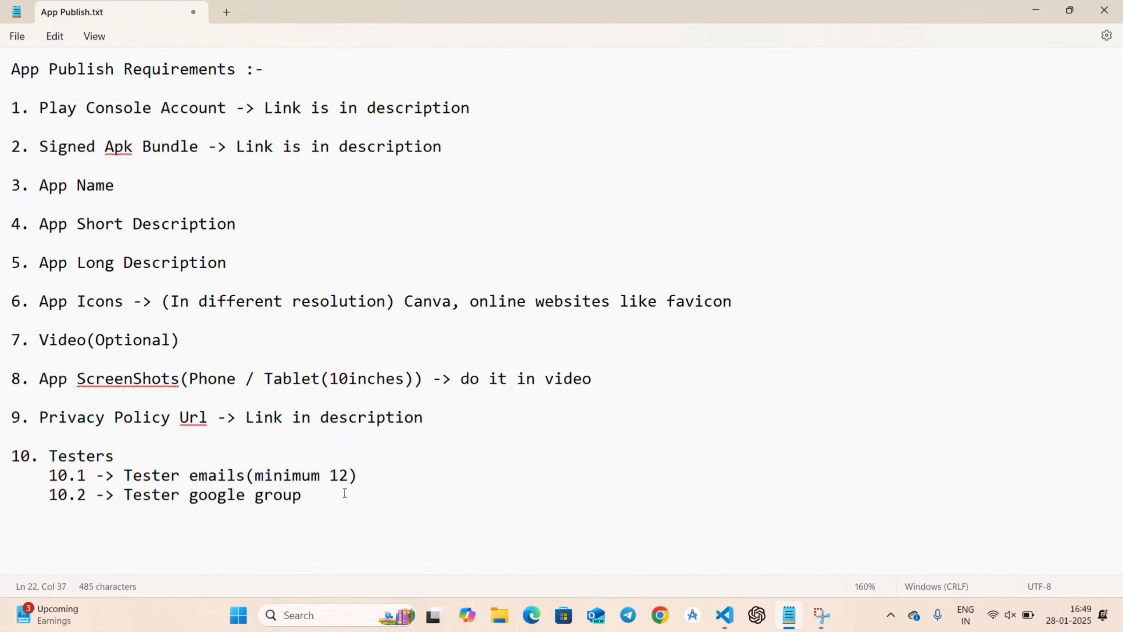
left_click(202, 448)
type("()")
key("Left")
type("Min")
type("um 12 test")
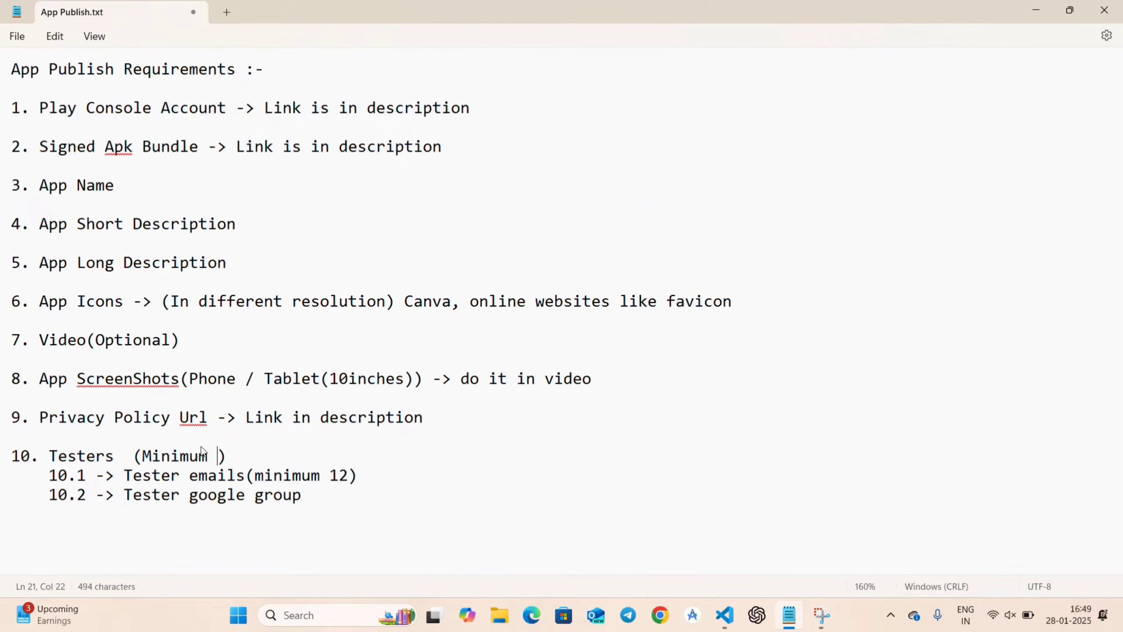
type("ers")
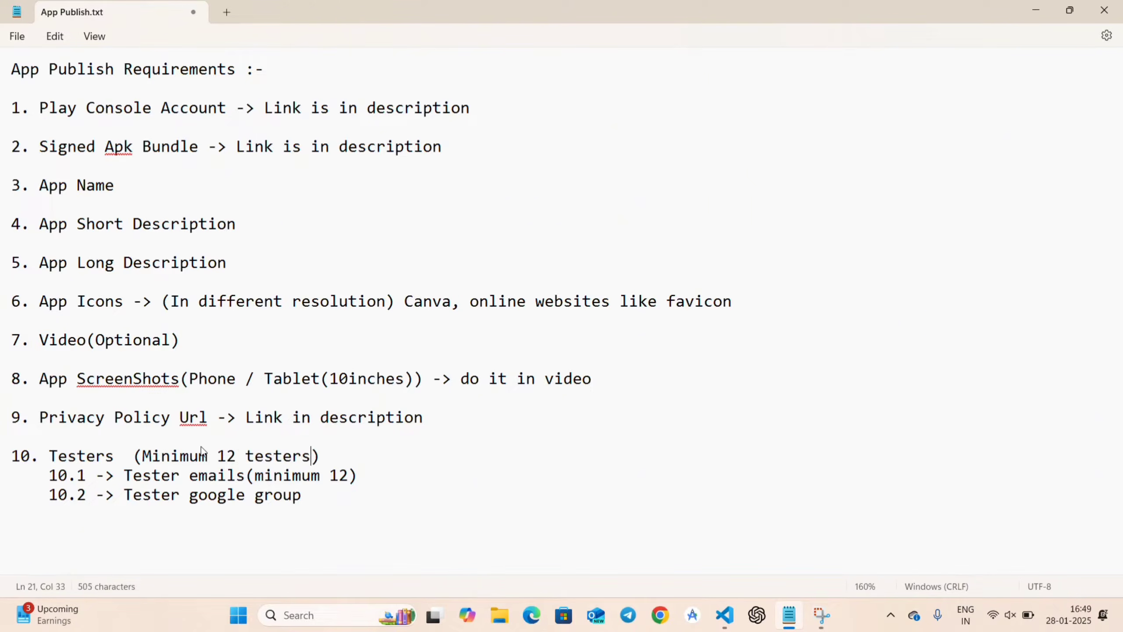
left_click(306, 498)
Switch to the Play Console browser and start Create app from the Home page.
left_click(194, 142)
left_click(489, 24)
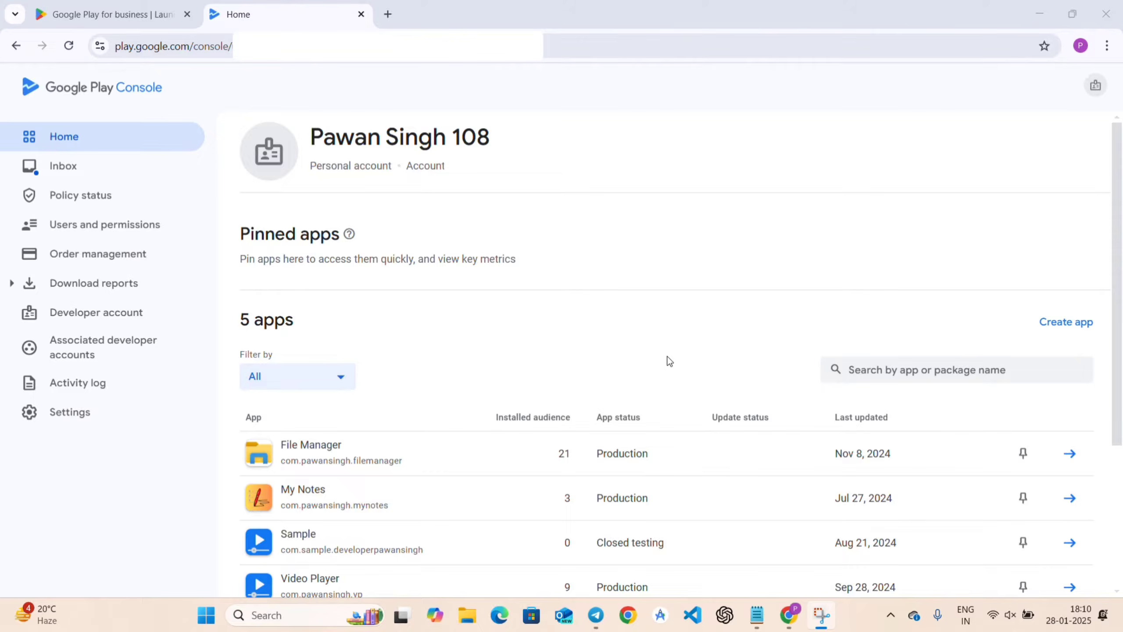
left_click(1055, 327)
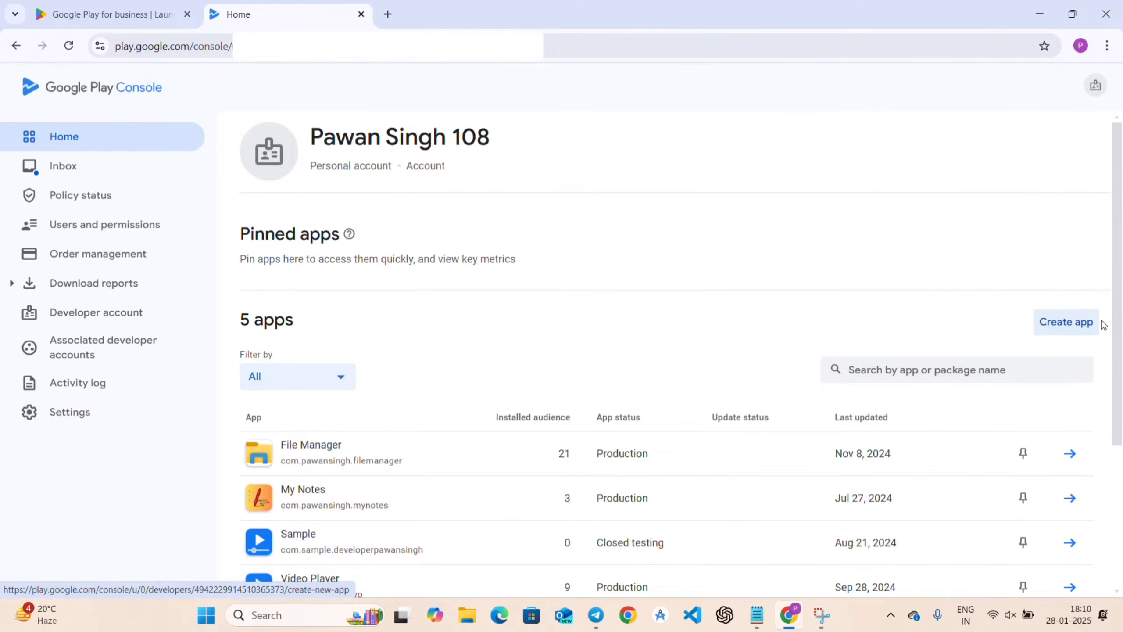
left_click(1066, 326)
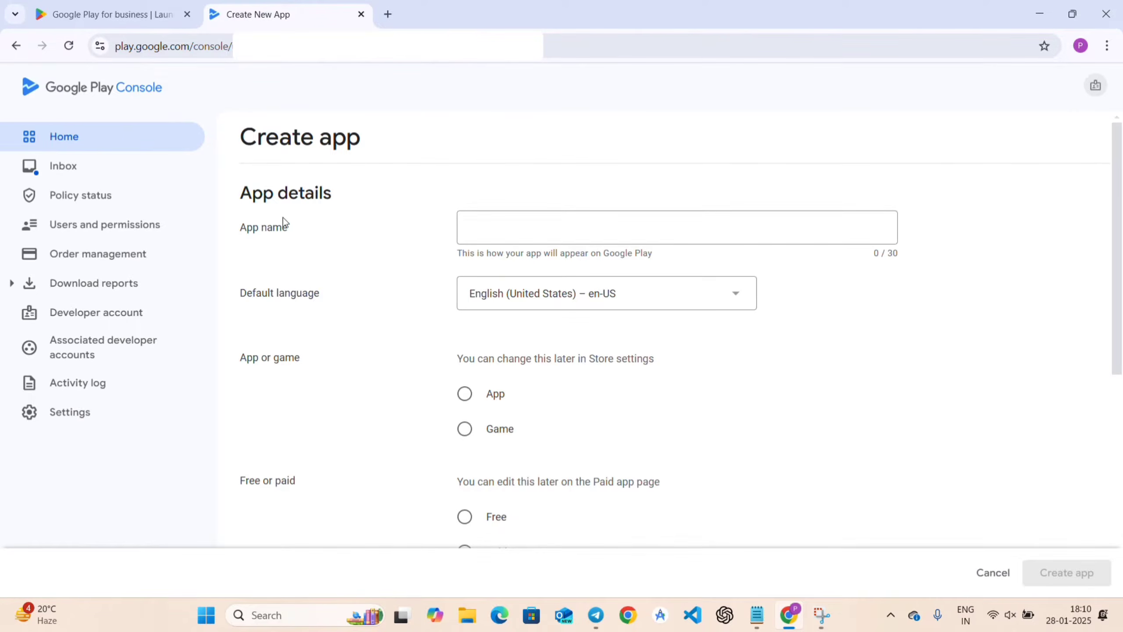
Name the app 'Sample' with English (United States) as default language.
left_click(523, 230)
type("Sample")
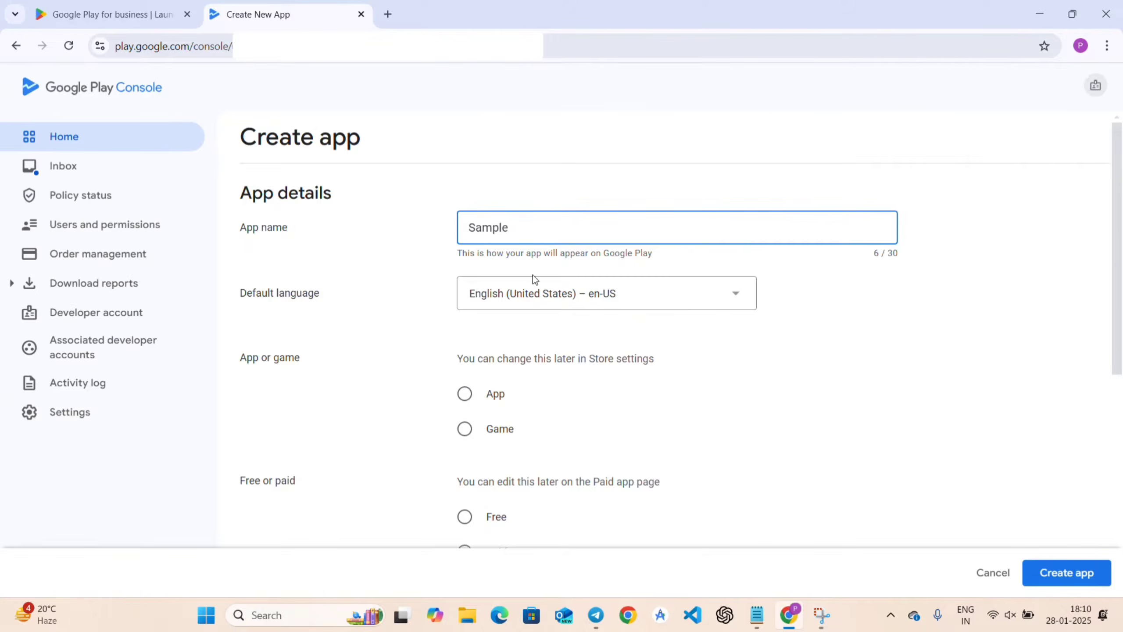
left_click(640, 300)
scroll(639, 299, "down", 7)
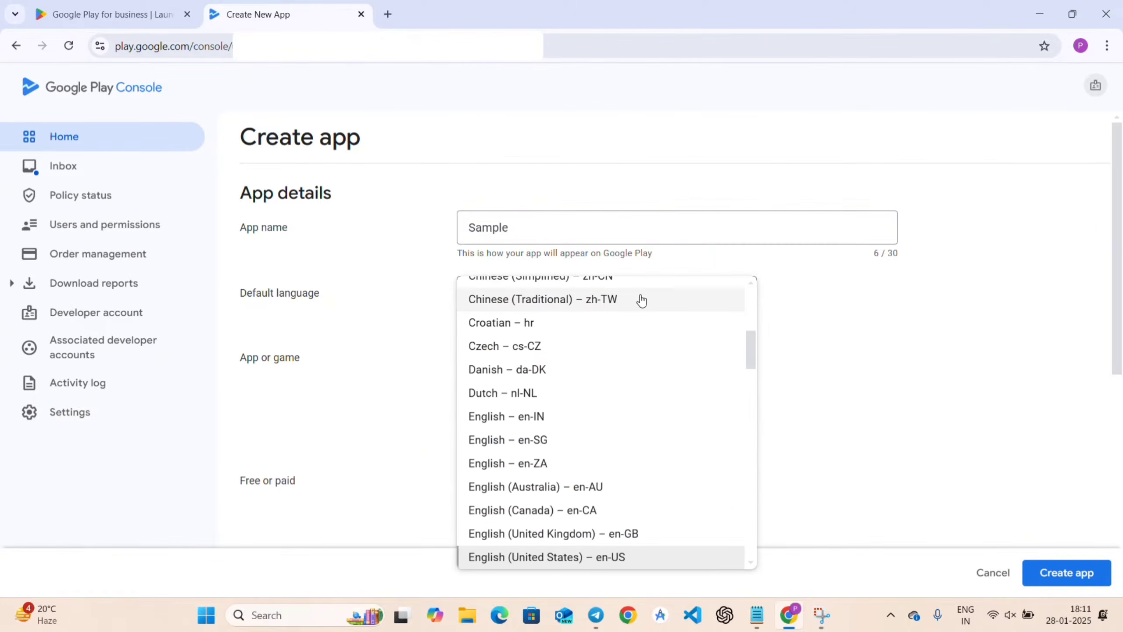
scroll(632, 309, "down", 5)
scroll(634, 309, "down", 1)
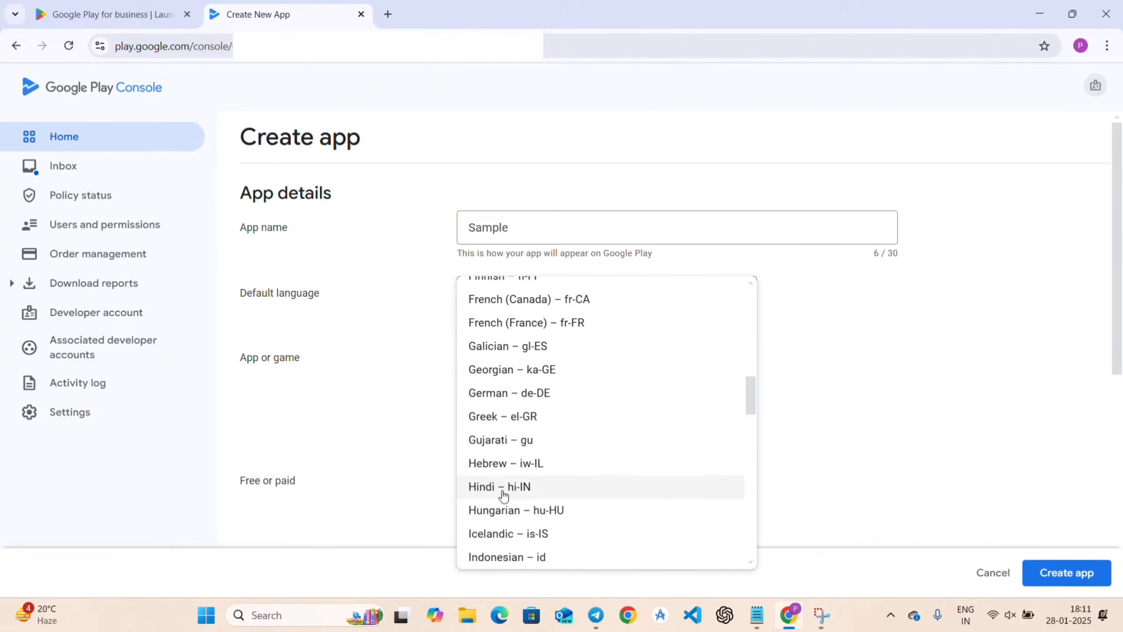
scroll(542, 430, "up", 5)
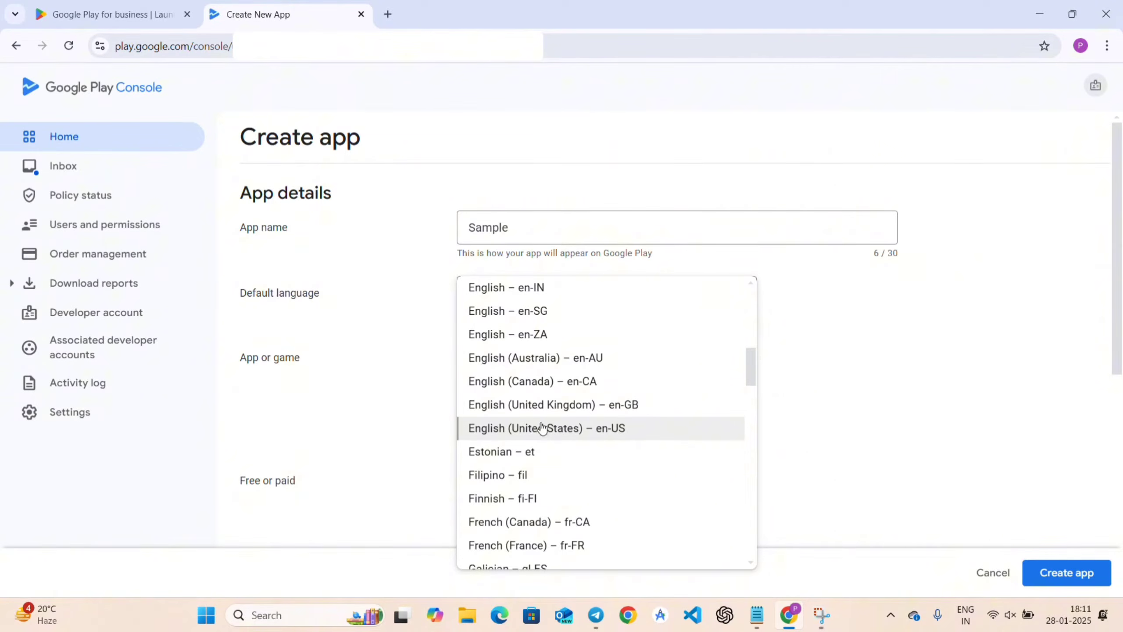
left_click(544, 433)
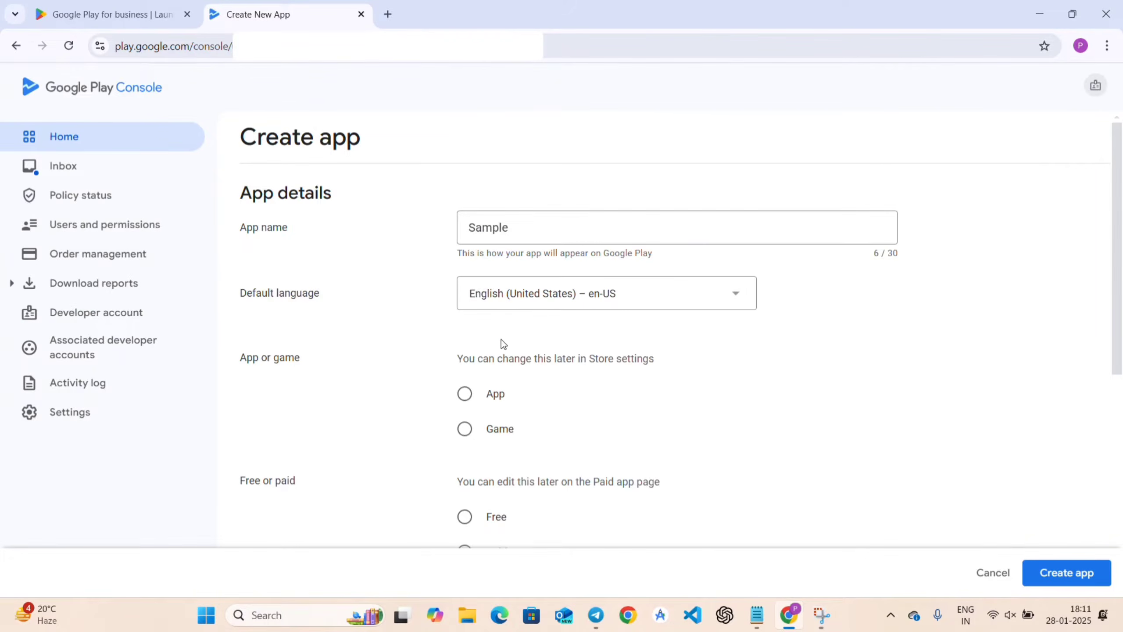
Choose App and Free, accept both declarations, and create the app.
left_click(464, 393)
scroll(589, 406, "down", 3)
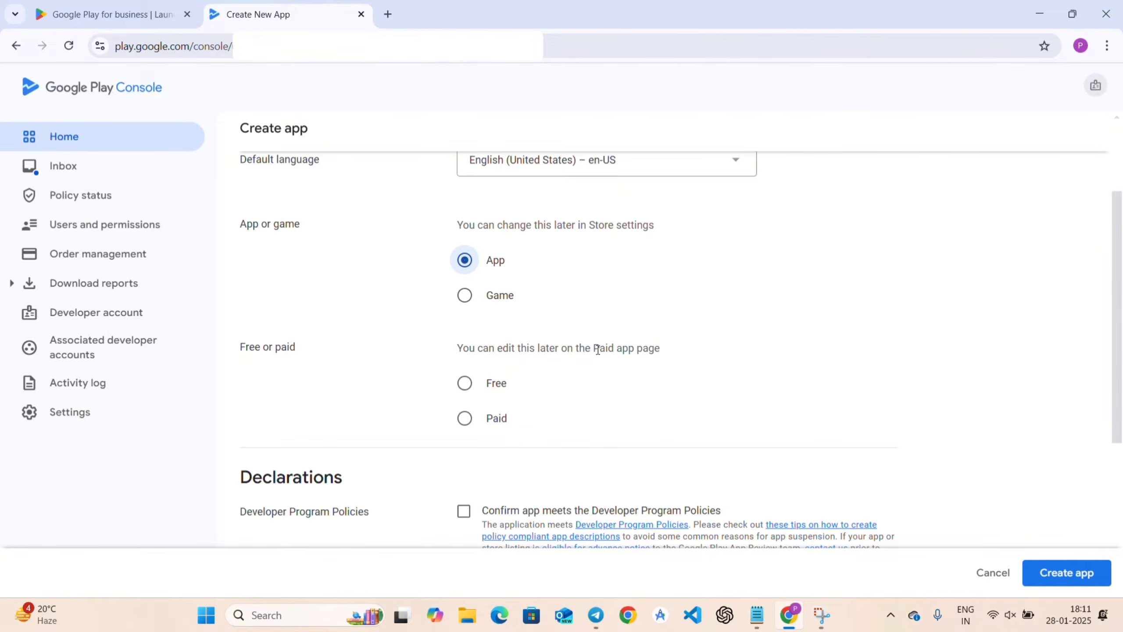
left_click(461, 387)
scroll(595, 393, "down", 3)
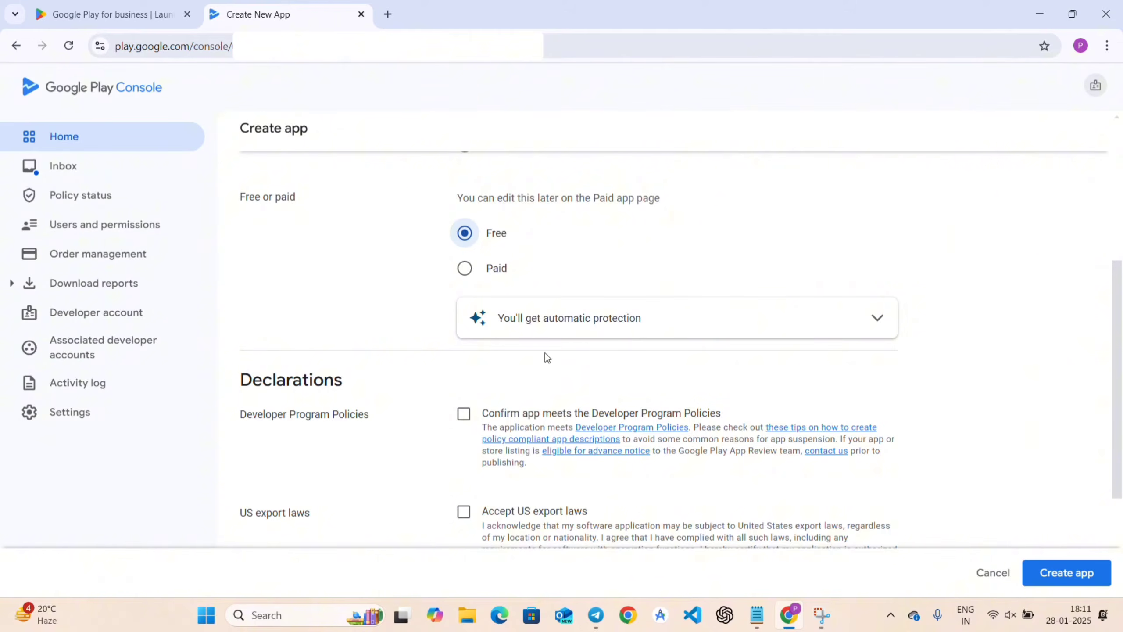
scroll(545, 353, "down", 3)
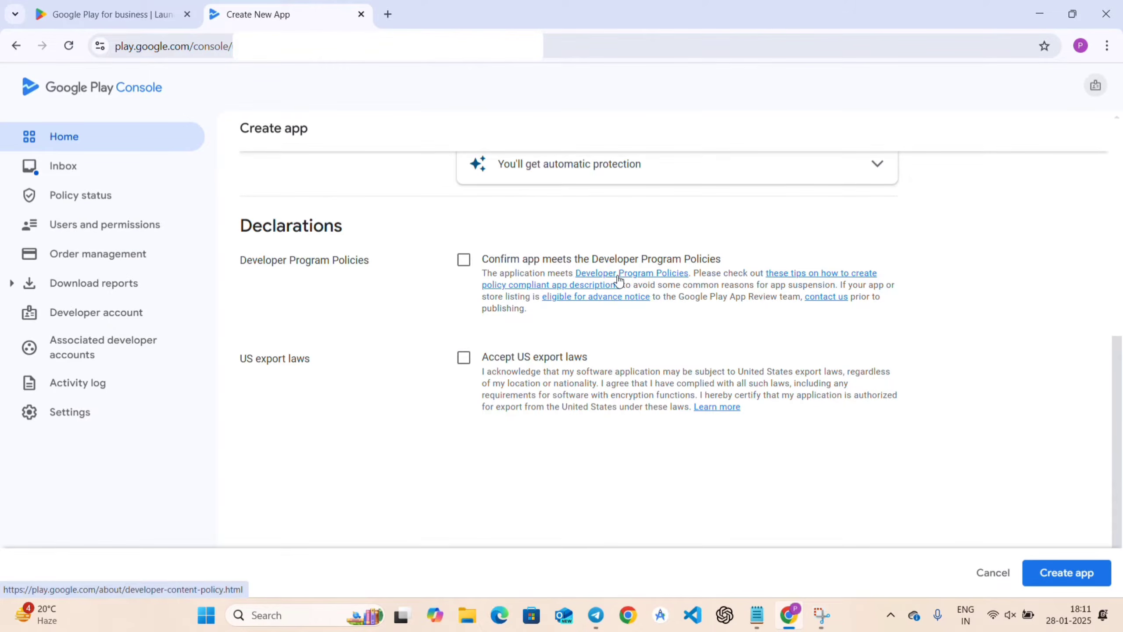
left_click(464, 264)
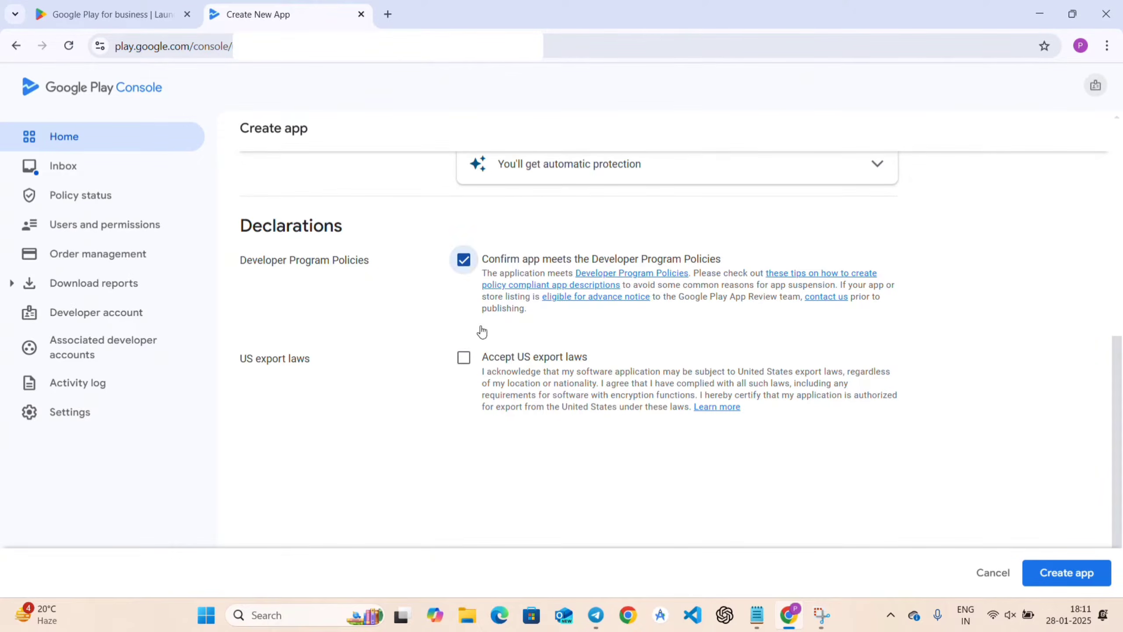
left_click(464, 358)
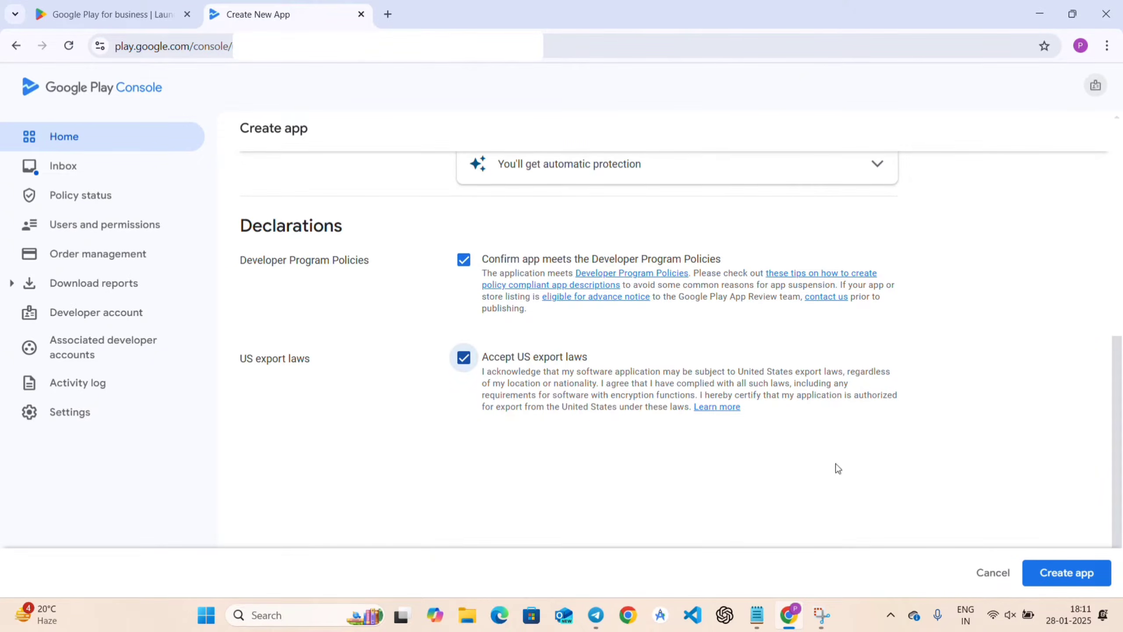
left_click(1065, 573)
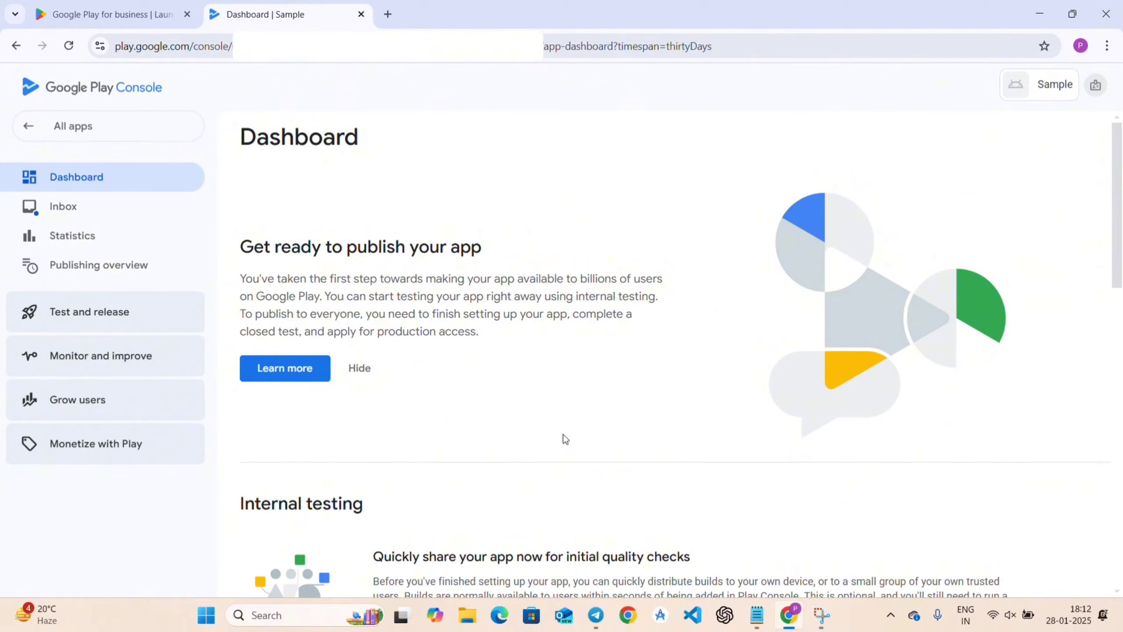
Expand the dashboard's setup tasks and open Set privacy policy.
scroll(562, 438, "down", 6)
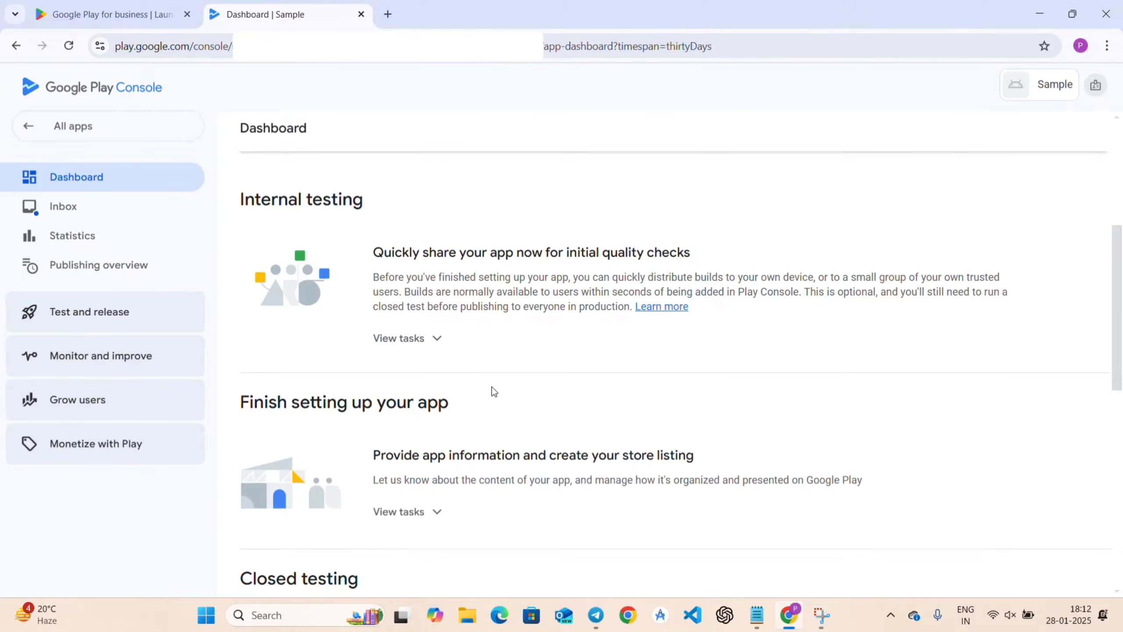
scroll(494, 394, "down", 2)
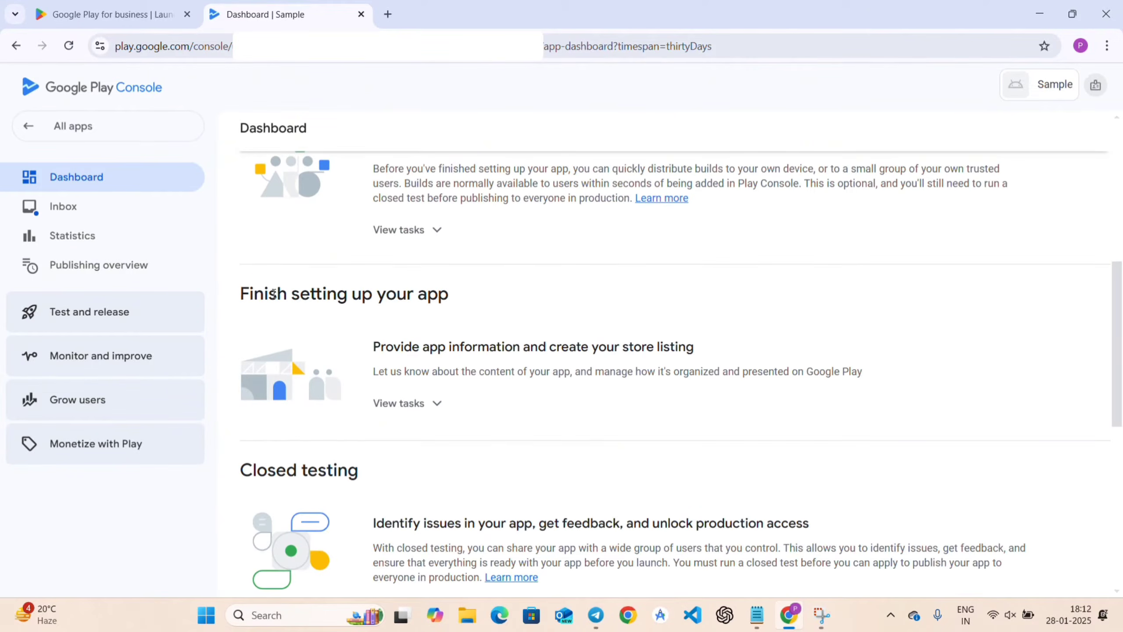
scroll(310, 283, "up", 4)
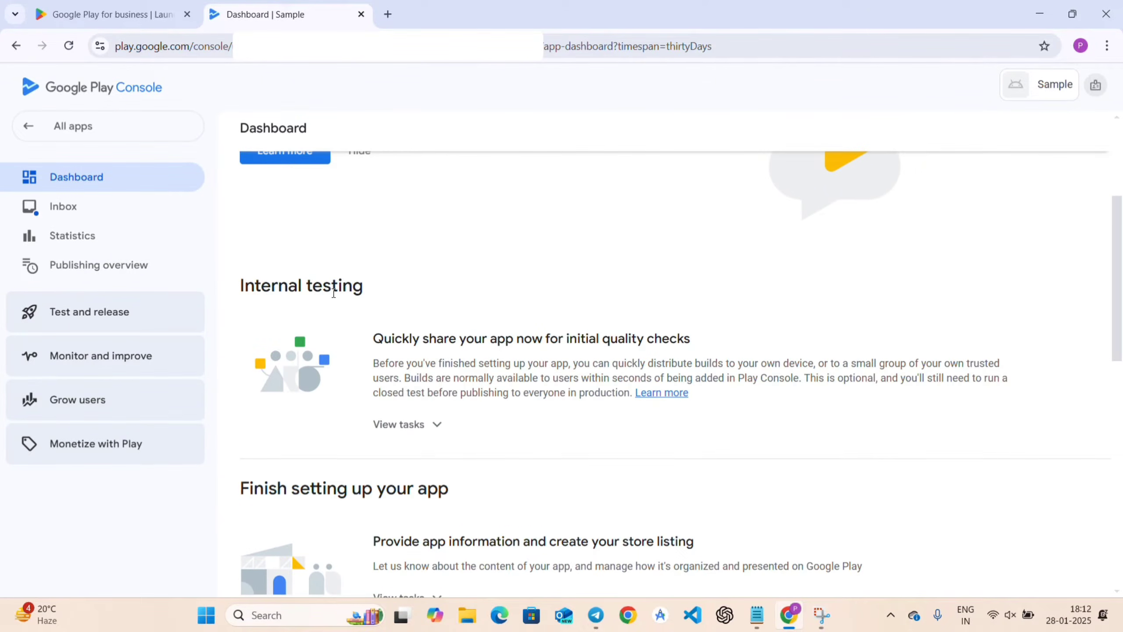
scroll(366, 294, "down", 3)
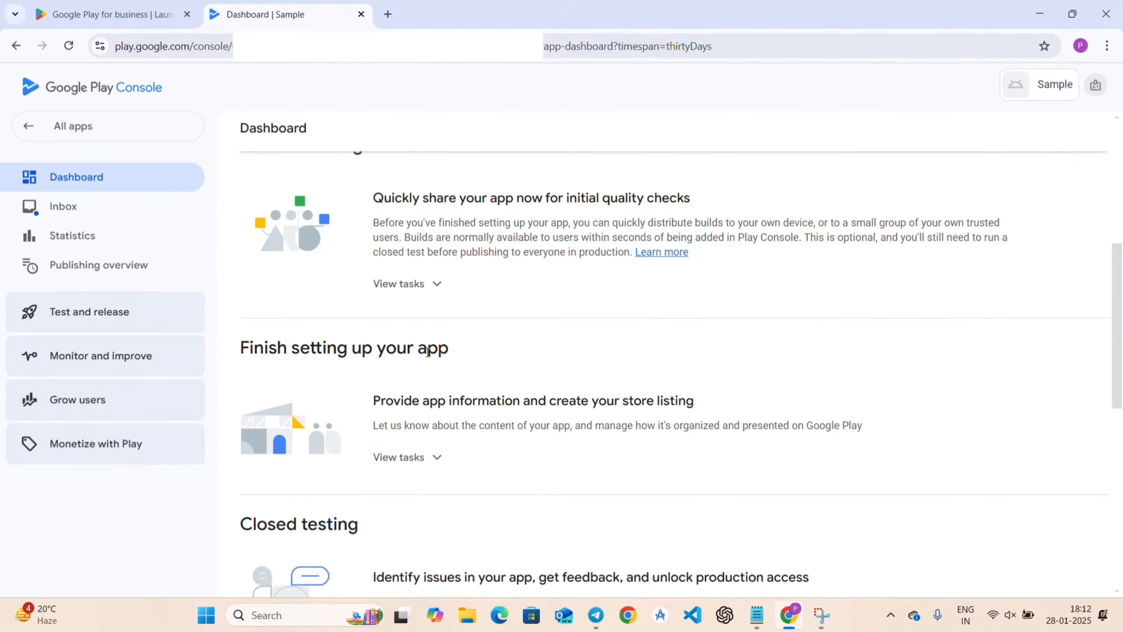
scroll(415, 372, "down", 1)
left_click(407, 389)
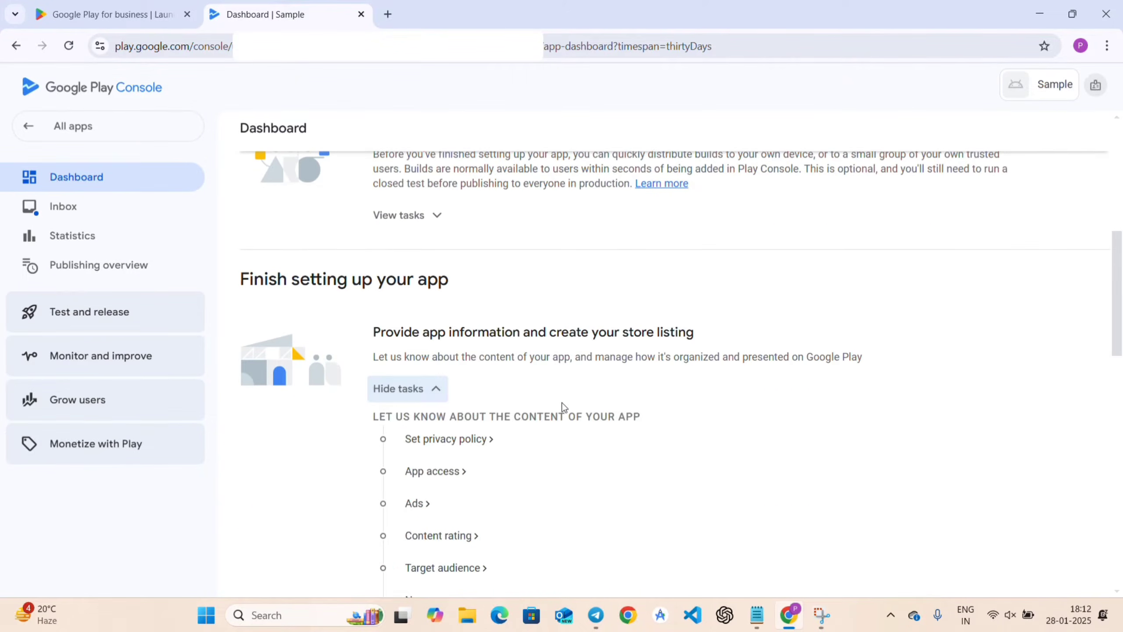
scroll(562, 407, "down", 4)
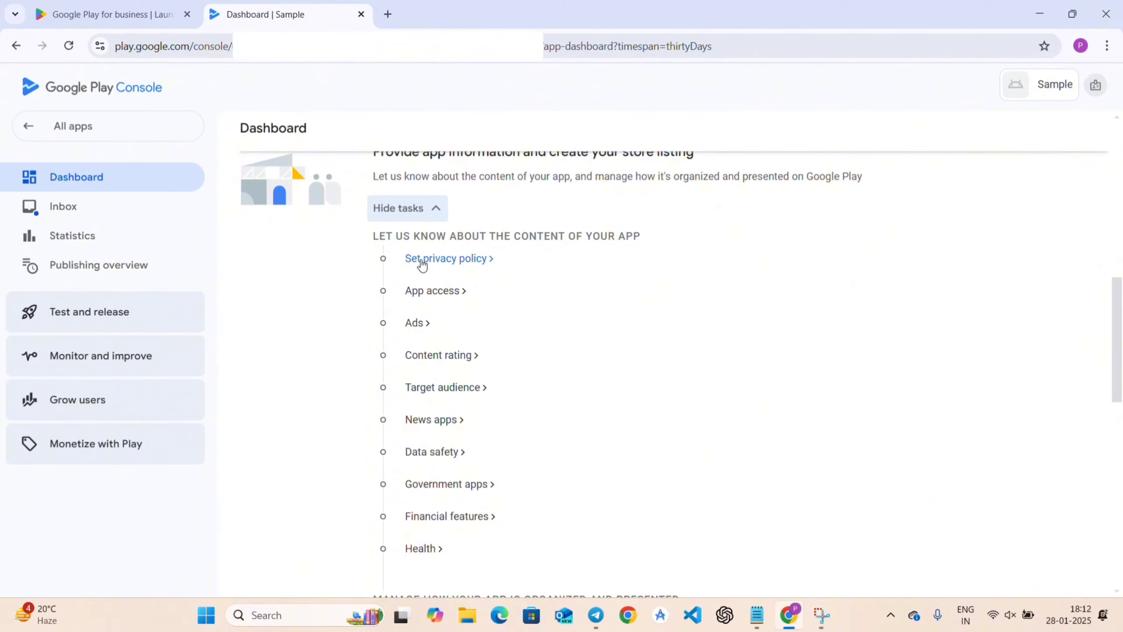
left_click(422, 261)
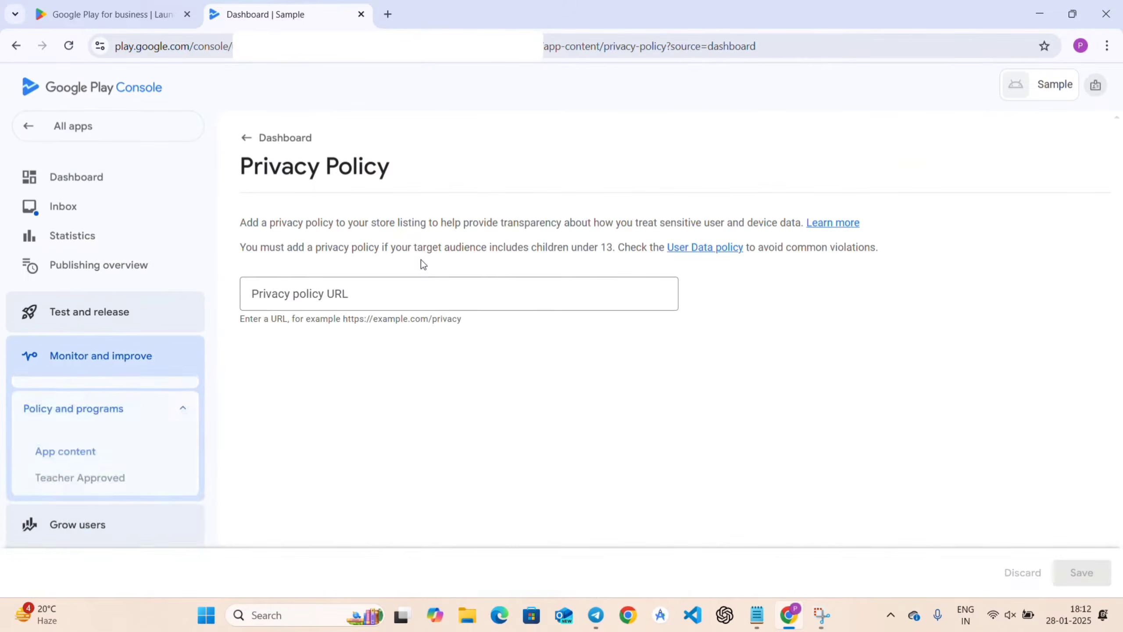
Focus the empty Privacy policy URL field and bring up Notepad with the app's URL.
left_click(321, 294)
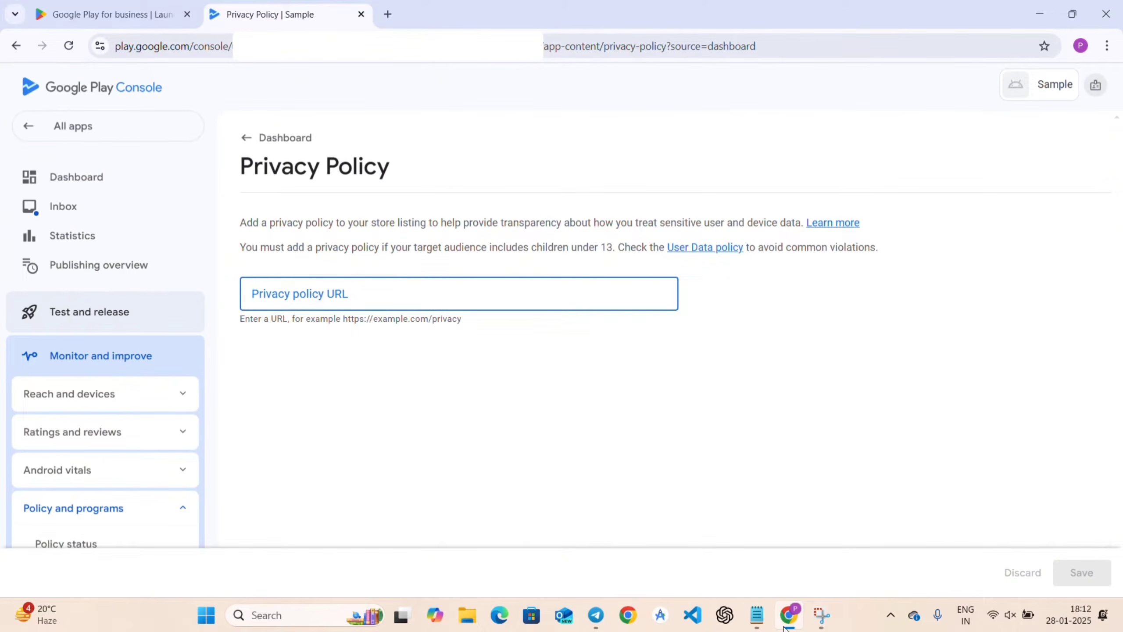
left_click(757, 615)
Select the Sample app's Google Sites URL in Notepad, then minimize the notes.
left_click_drag(447, 217, 150, 220)
key("ctrl+c")
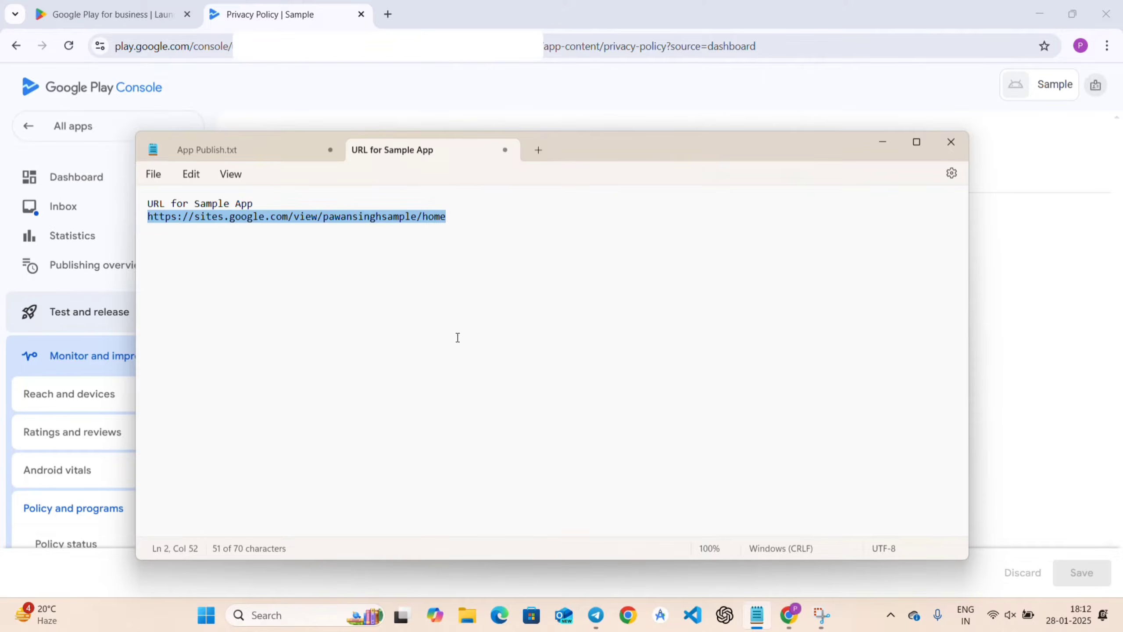
left_click(884, 142)
Paste the Google Sites URL as the privacy policy, save, and go back to the Dashboard.
key("ctrl+v")
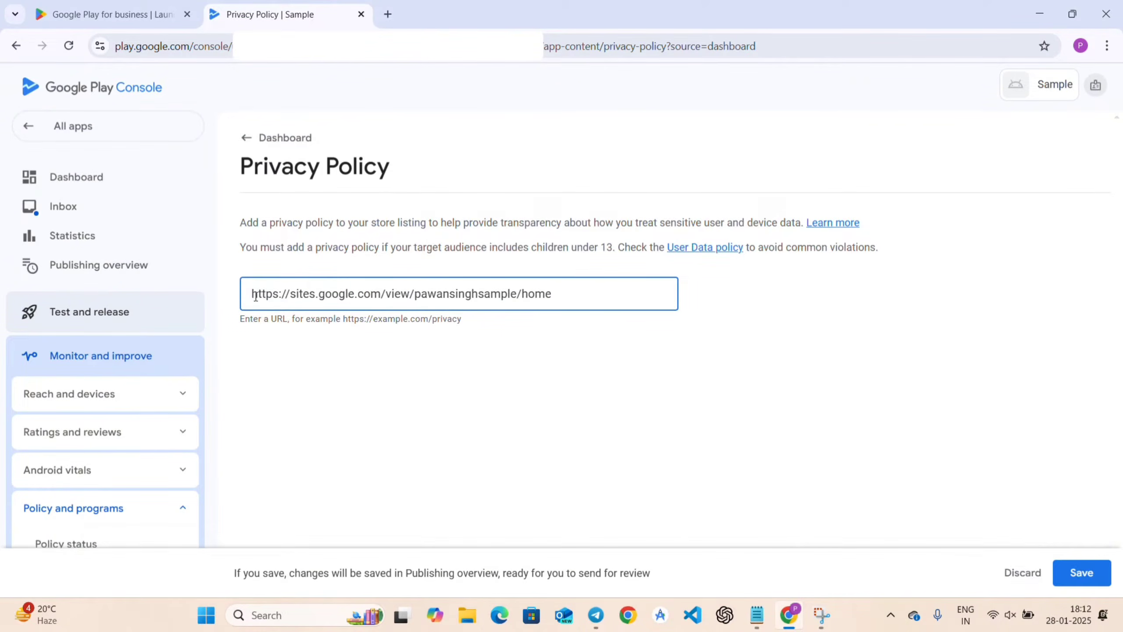
left_click(1091, 586)
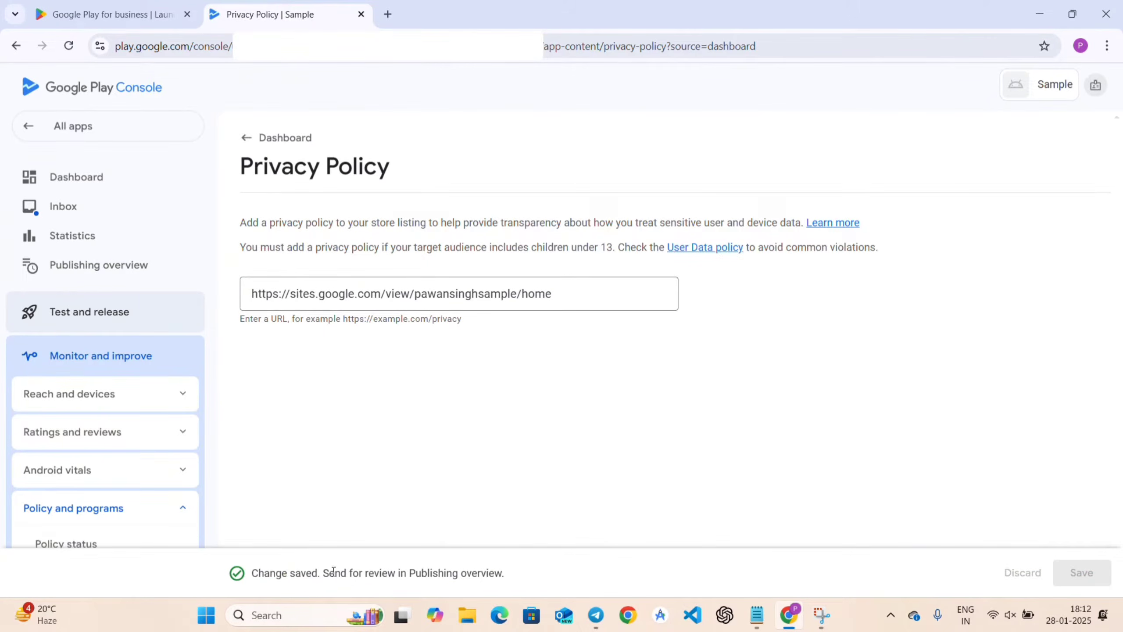
left_click(283, 141)
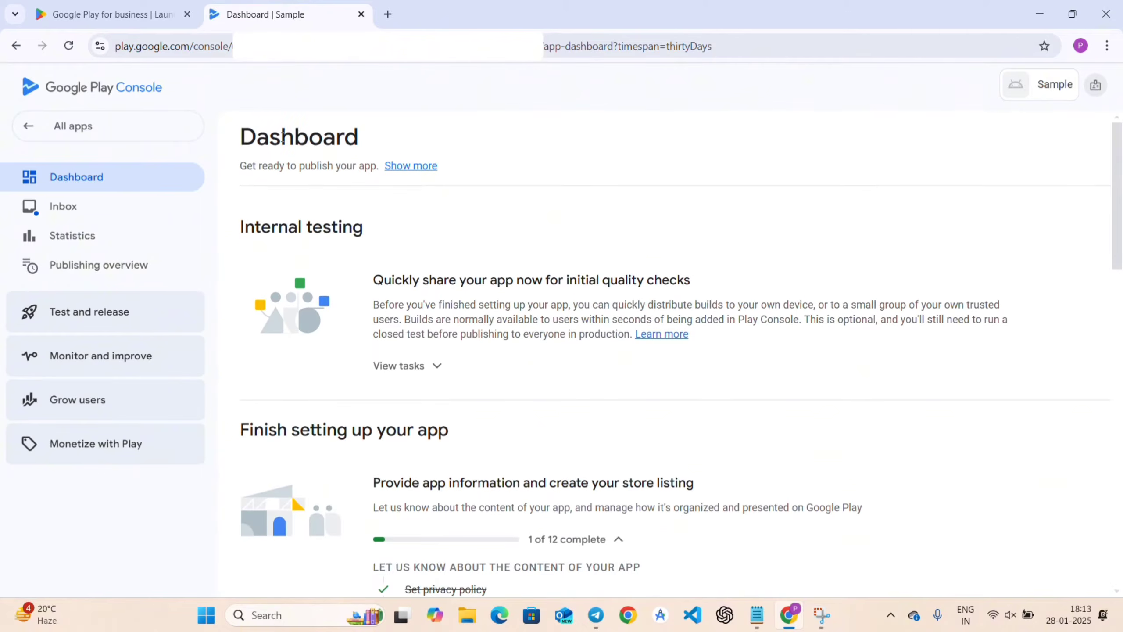
scroll(539, 434, "down", 3)
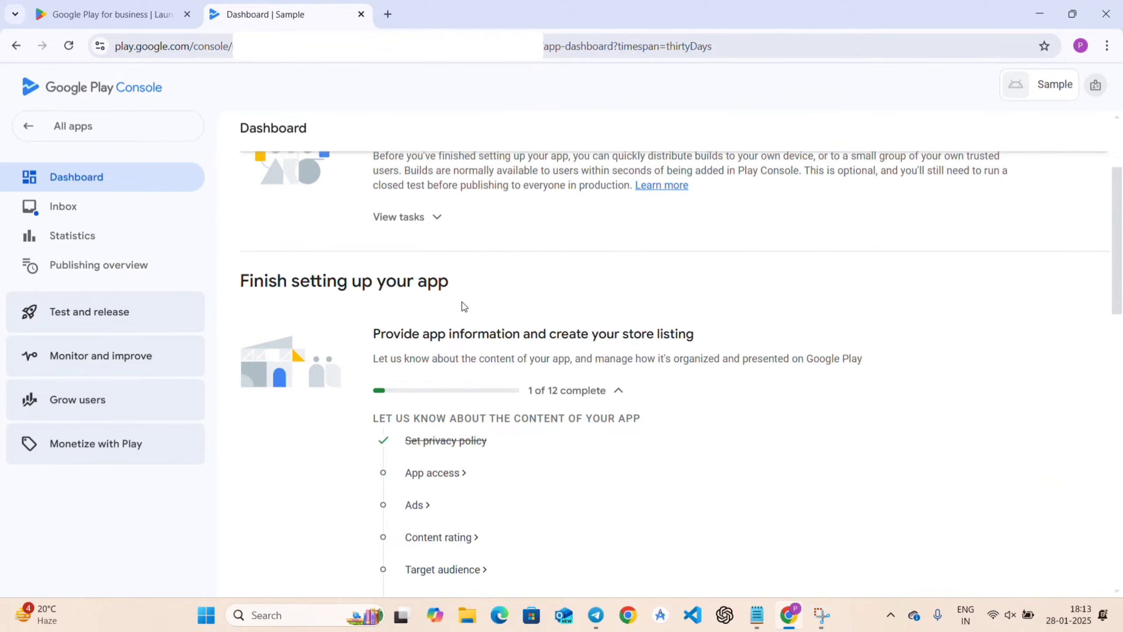
Open App access, choose 'All or some functionality in my app is restricted', and start adding instructions.
left_click(427, 473)
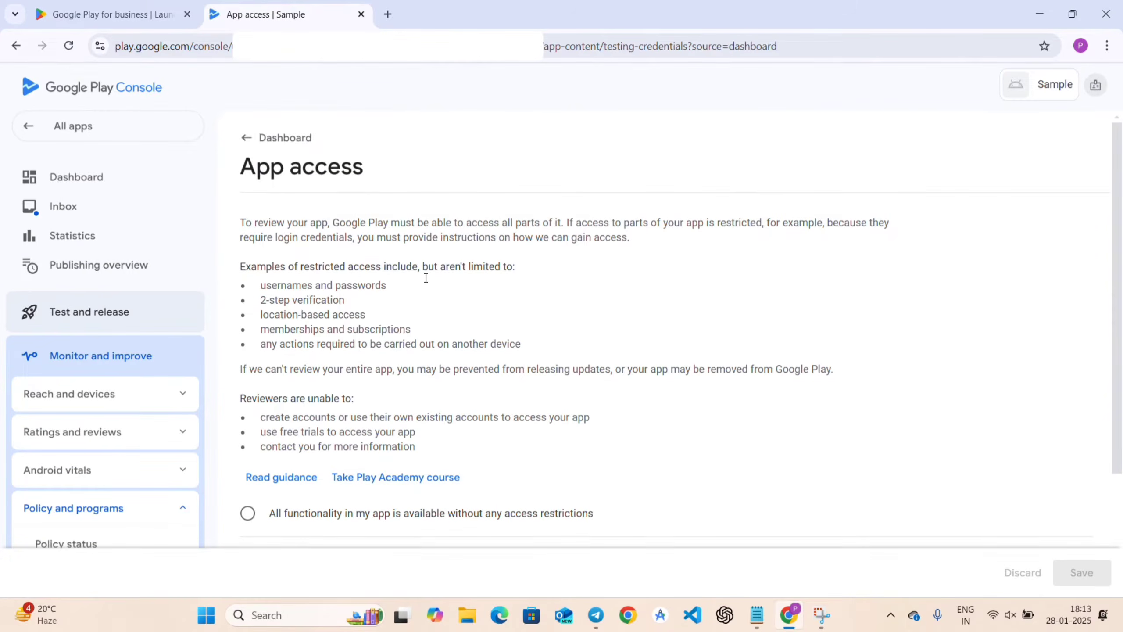
scroll(473, 313, "down", 3)
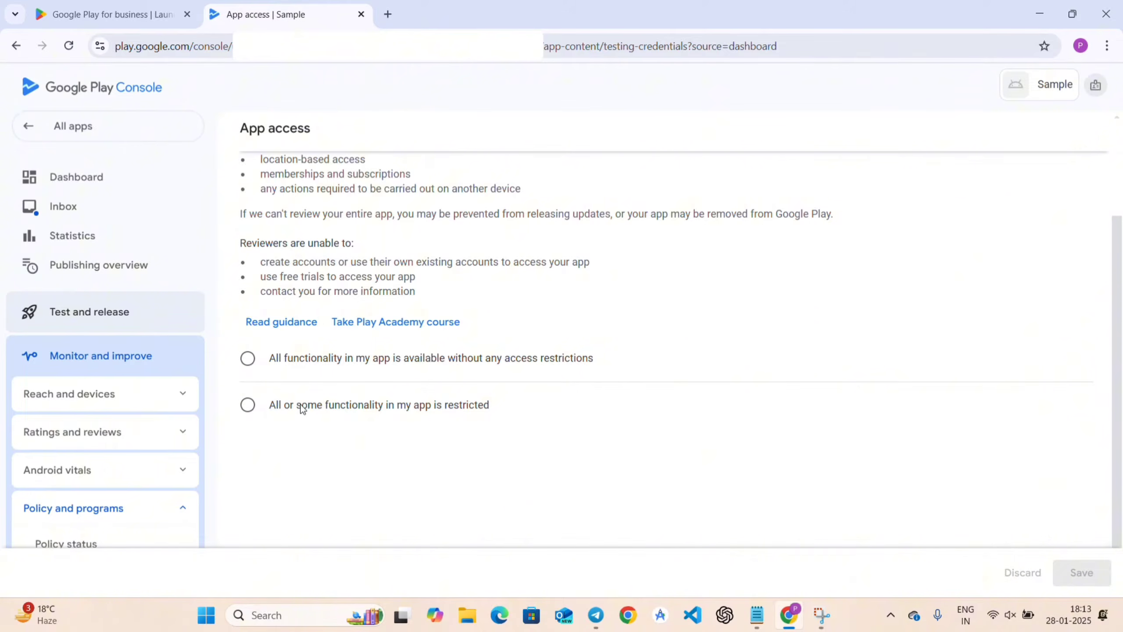
left_click(256, 409)
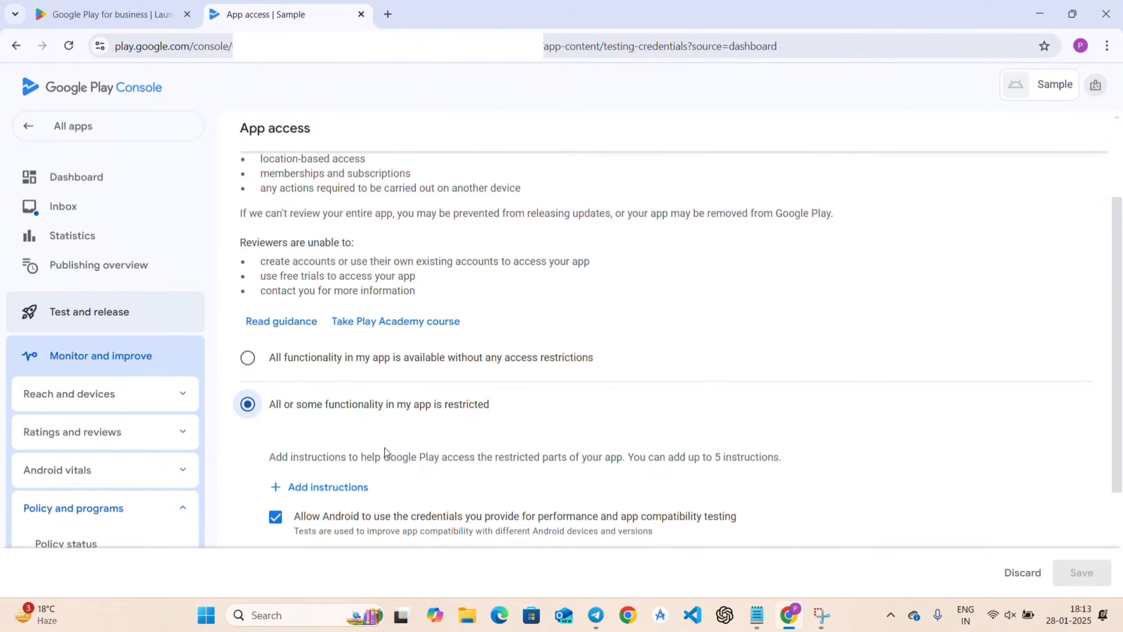
scroll(383, 453, "down", 1)
scroll(376, 447, "down", 1)
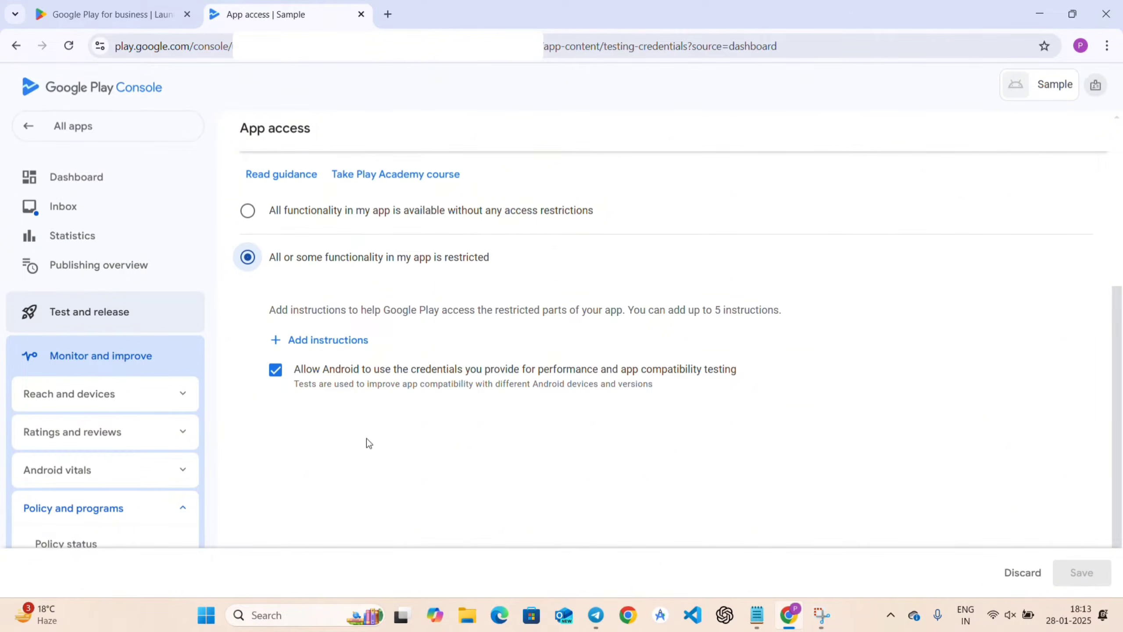
left_click(319, 341)
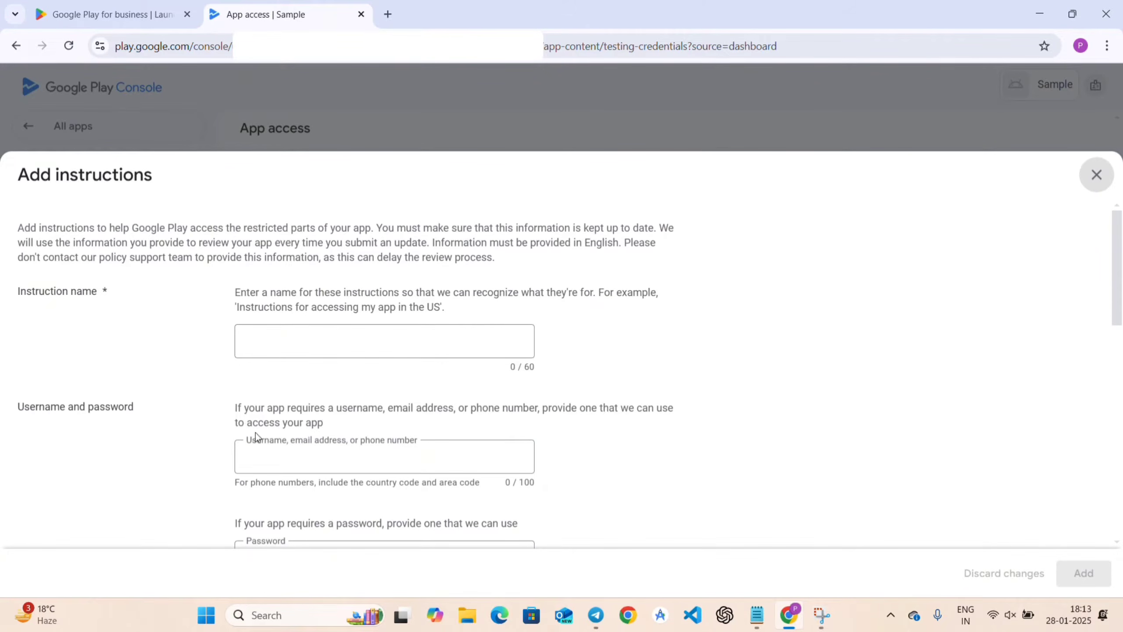
left_click(263, 452)
scroll(263, 451, "down", 3)
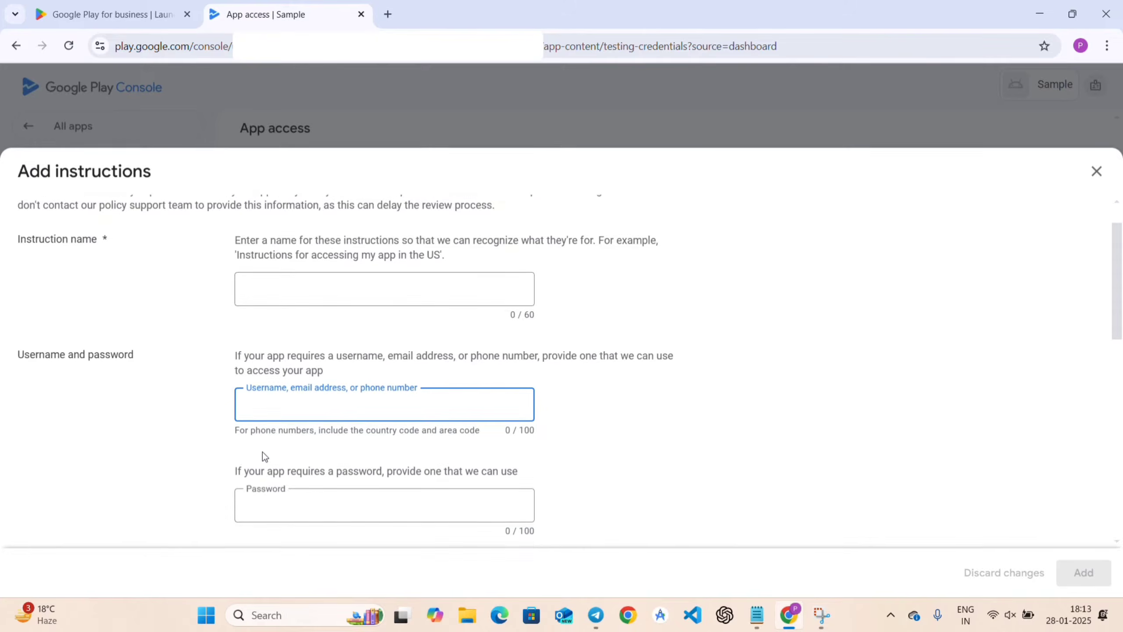
left_click(255, 379)
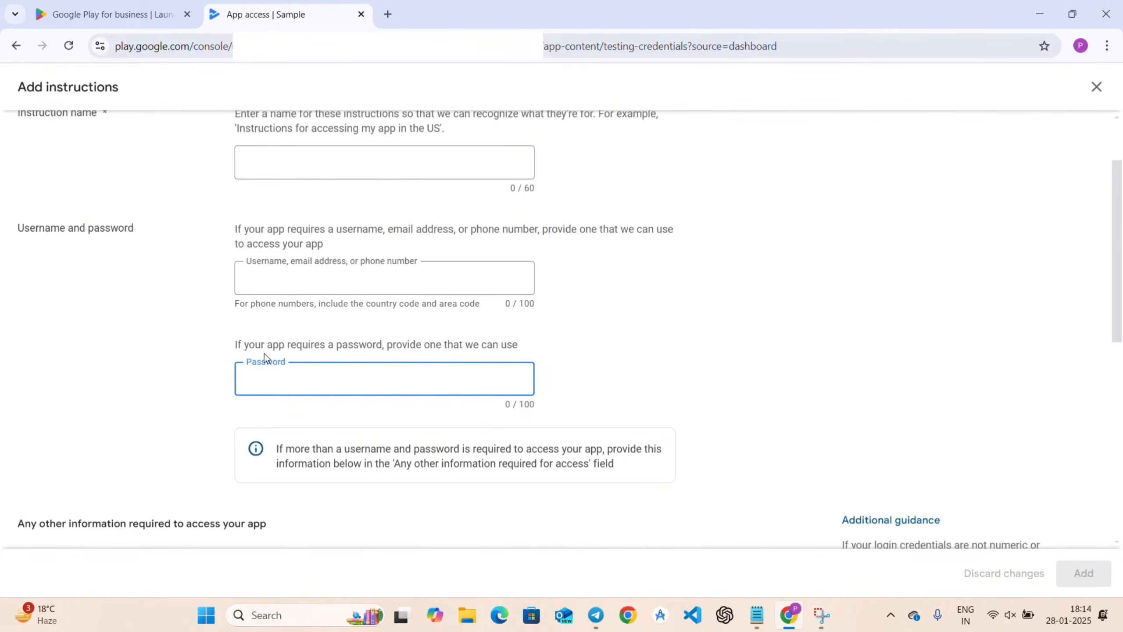
left_click(286, 161)
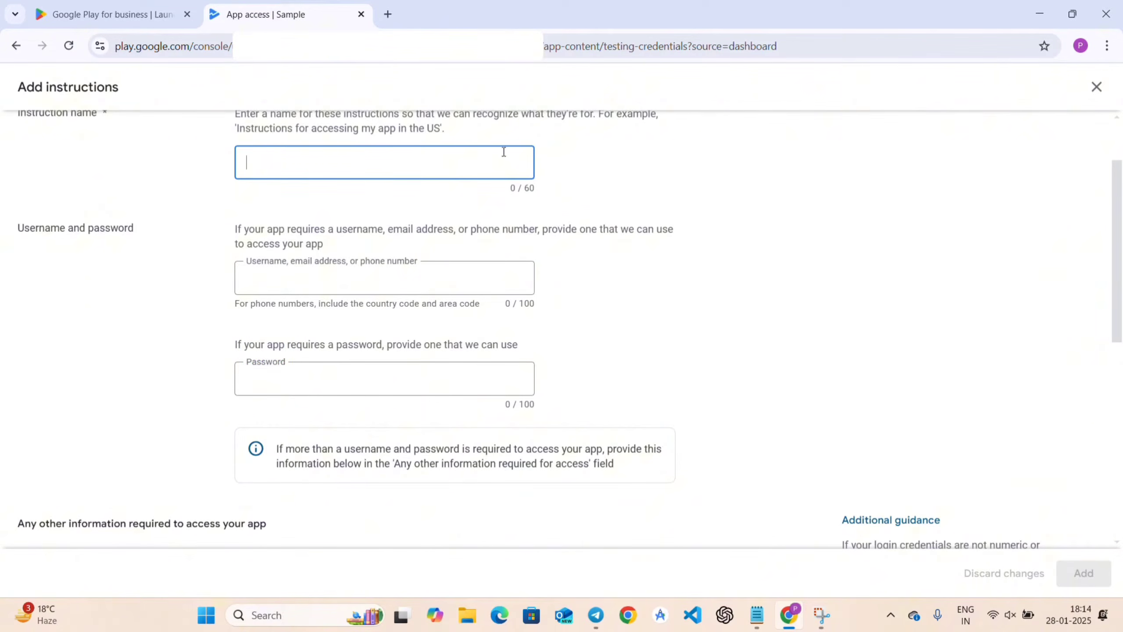
left_click(1098, 93)
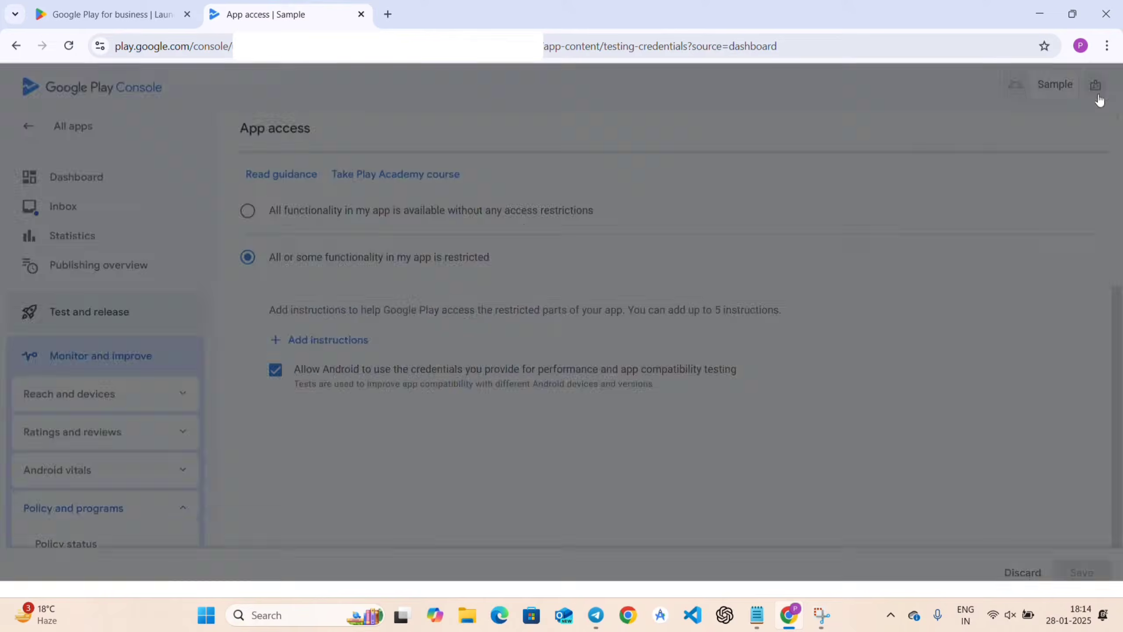
Mark all app functionality as available without restrictions, save, and return to the dashboard.
left_click(248, 212)
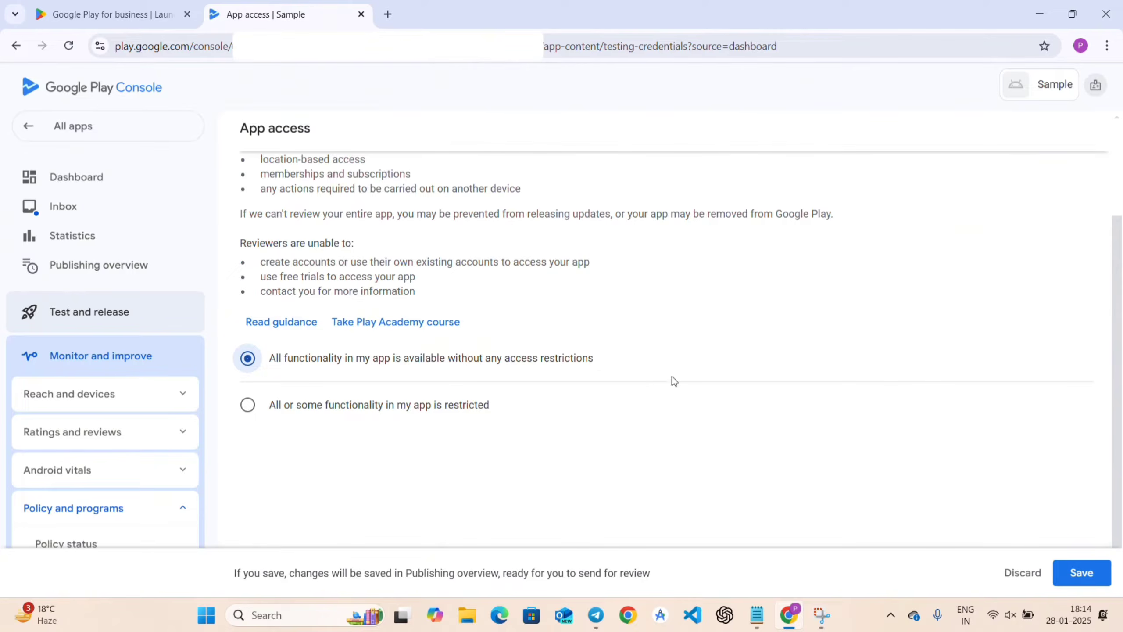
left_click(1091, 573)
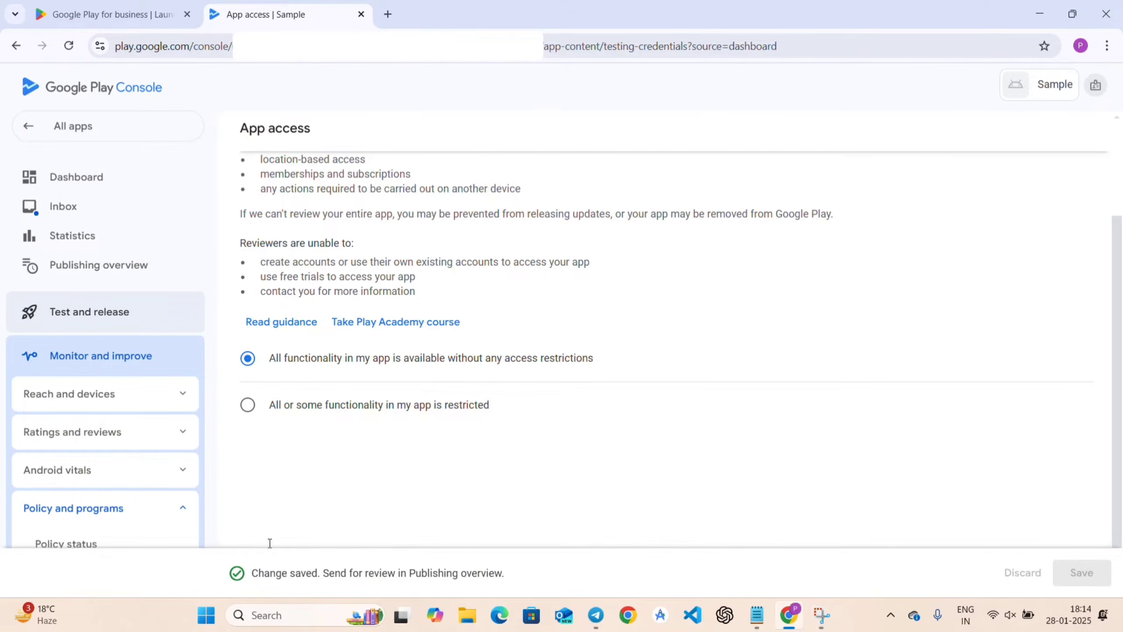
scroll(283, 309, "up", 4)
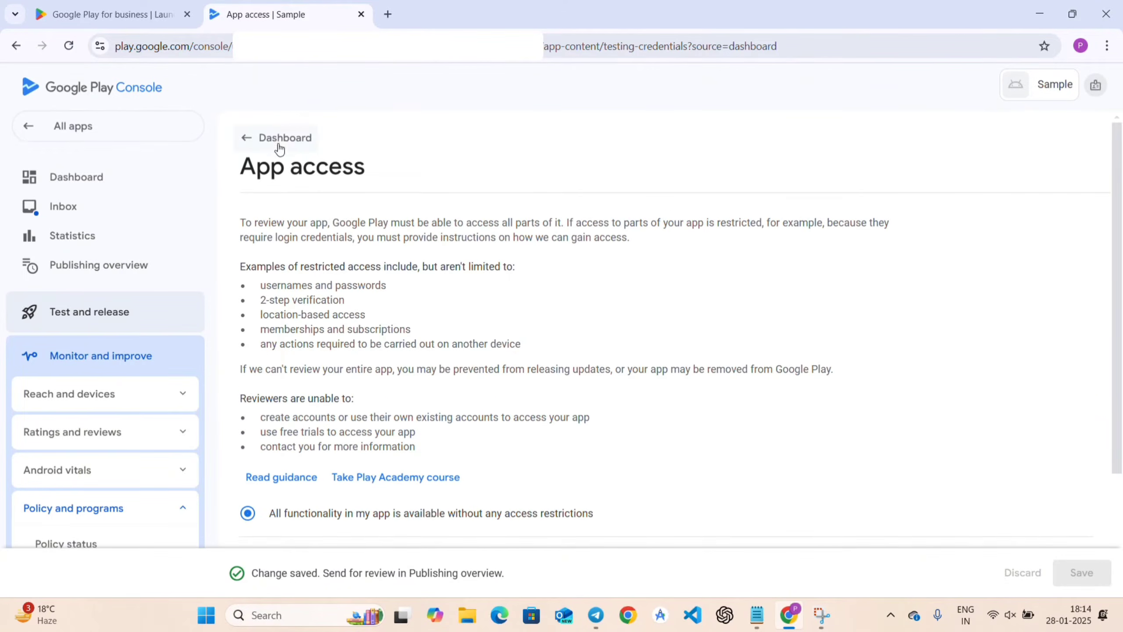
left_click(279, 140)
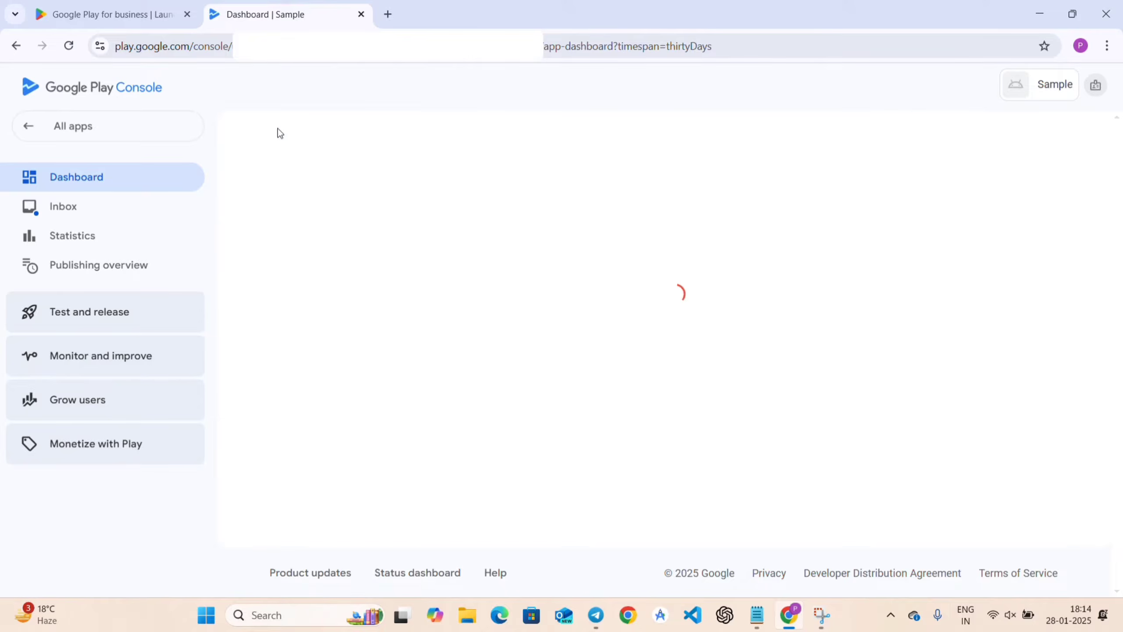
scroll(543, 433, "down", 3)
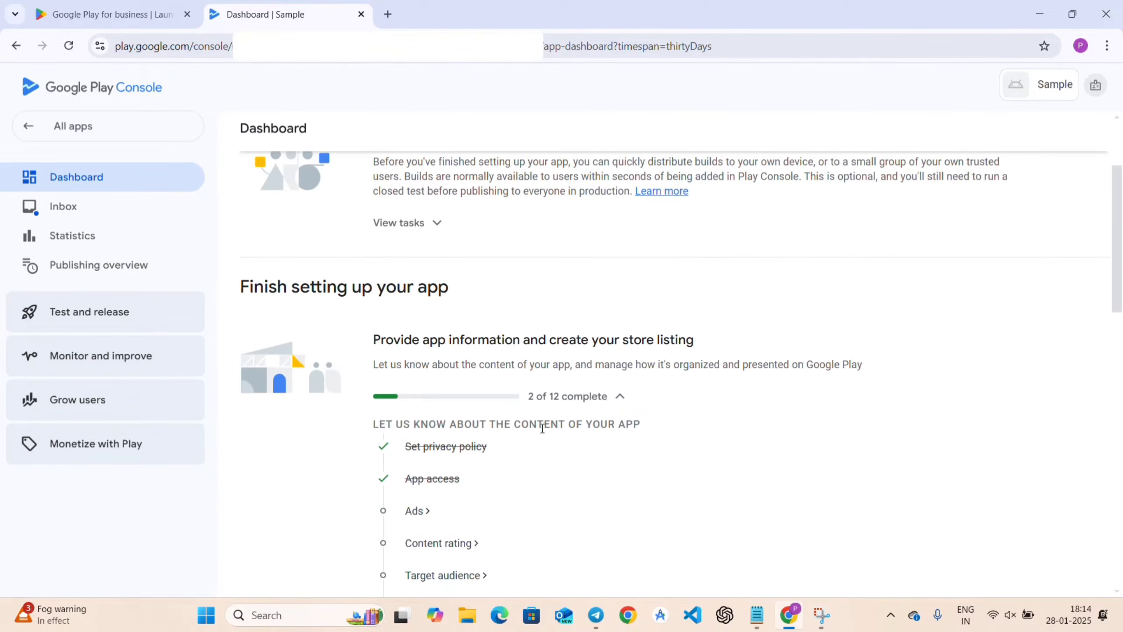
Answer the Ads declaration with 'No, my app does not contain ads', save, and return to the dashboard.
left_click(417, 513)
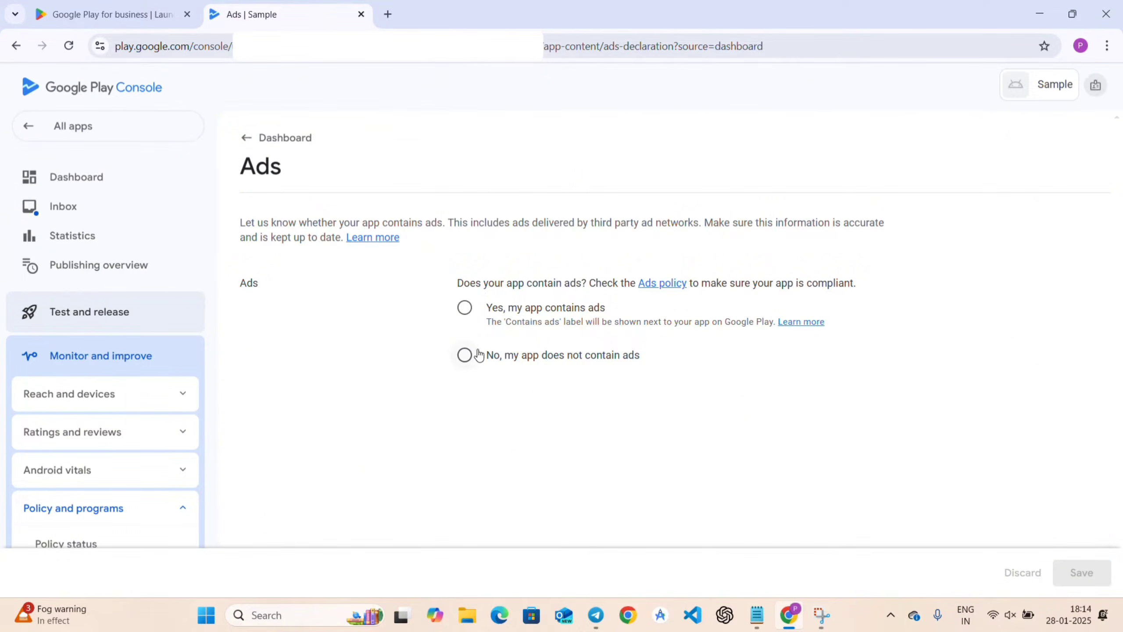
left_click(466, 312)
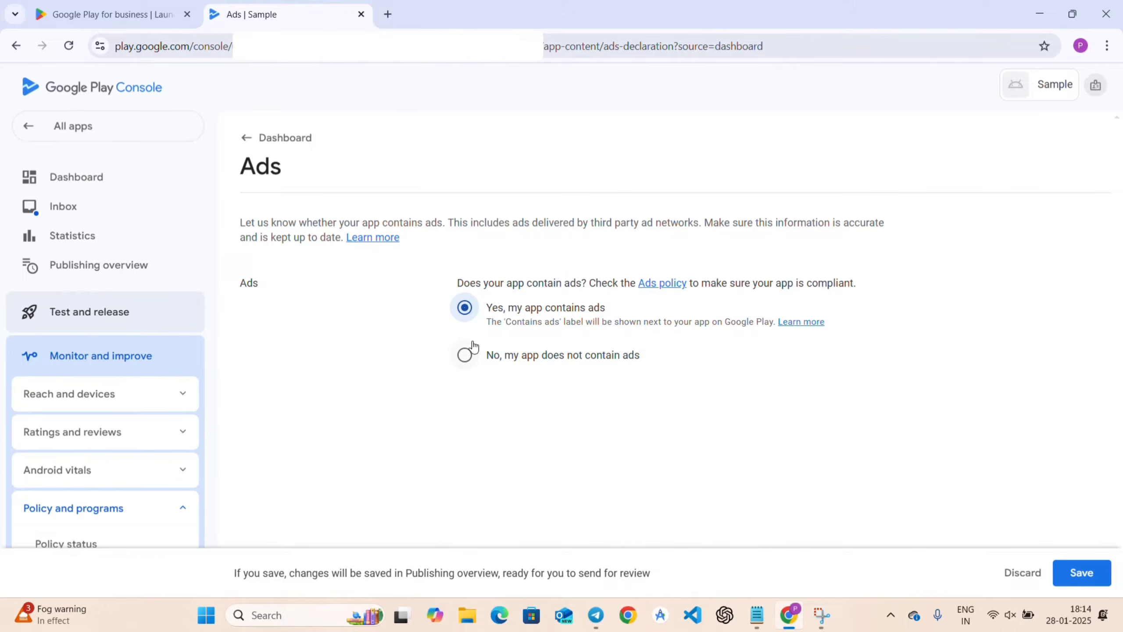
left_click(465, 354)
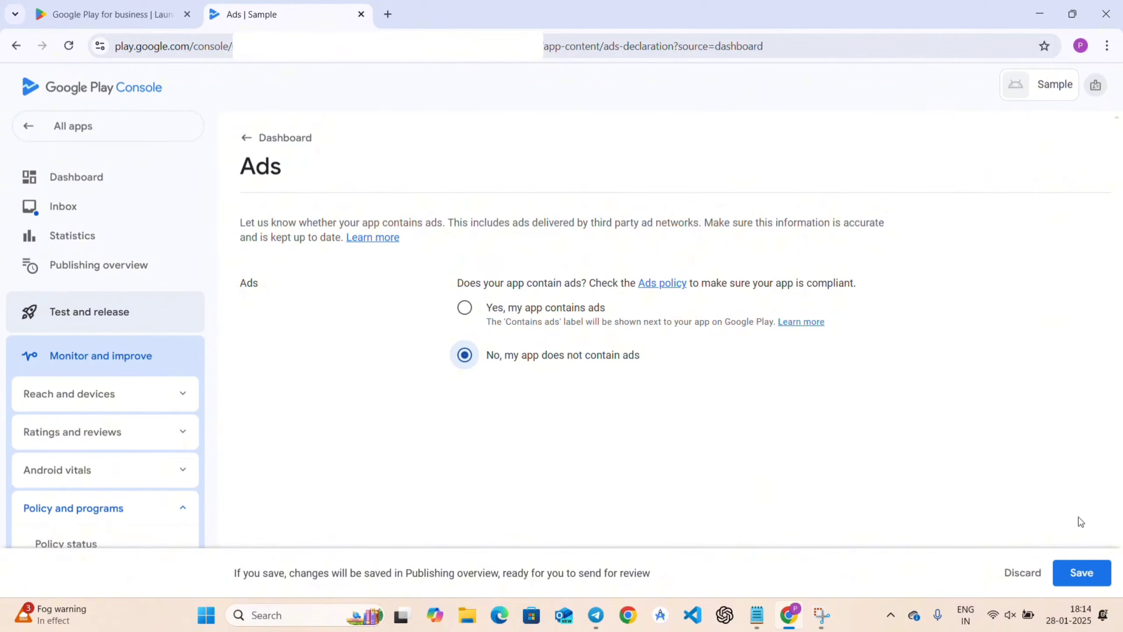
left_click(1082, 572)
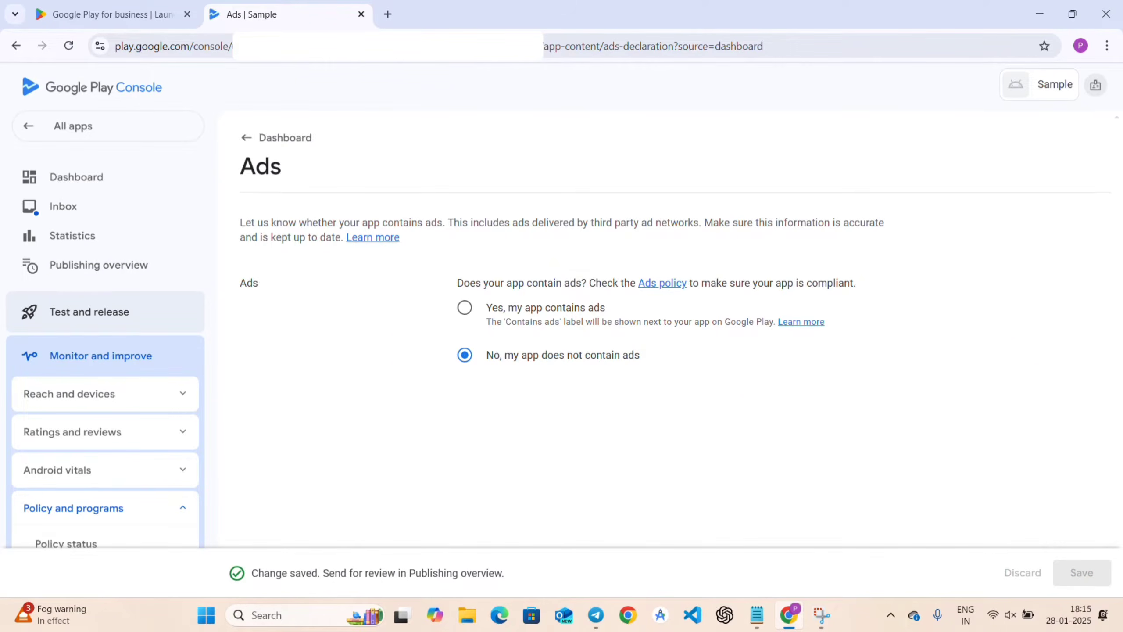
left_click(273, 138)
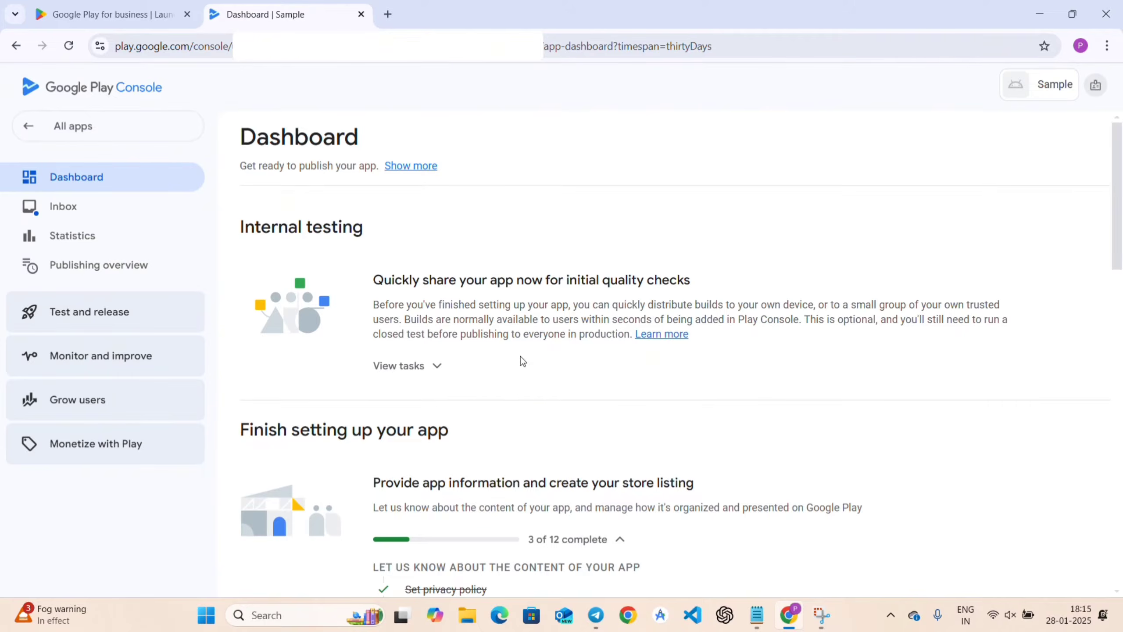
scroll(521, 359, "down", 5)
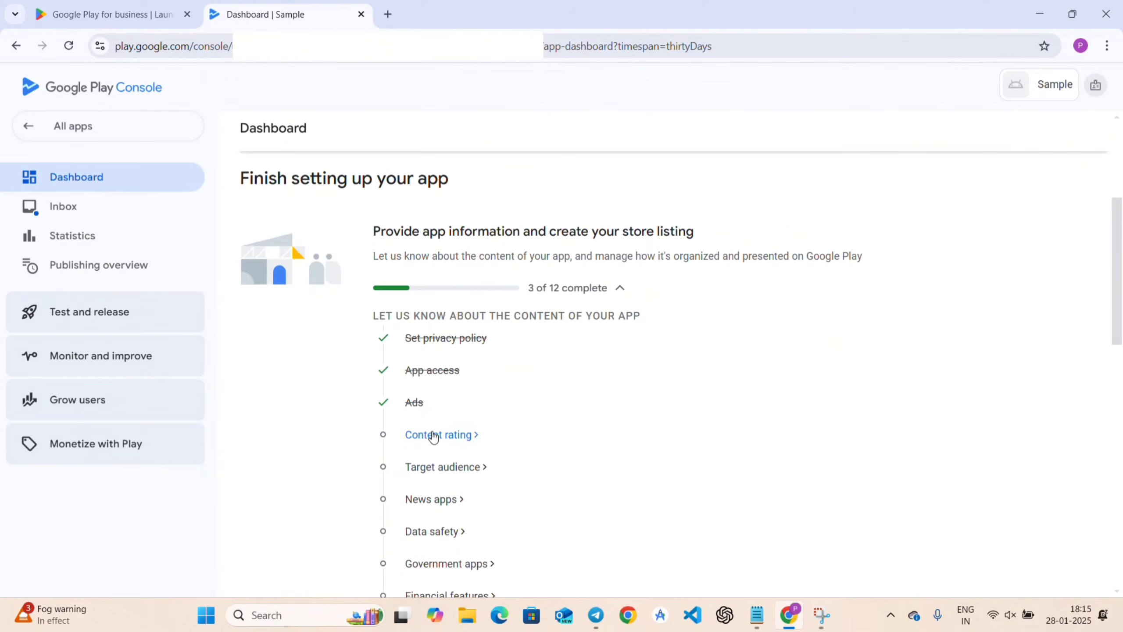
Start the Content rating questionnaire and enter the developer's contact email address.
left_click(434, 435)
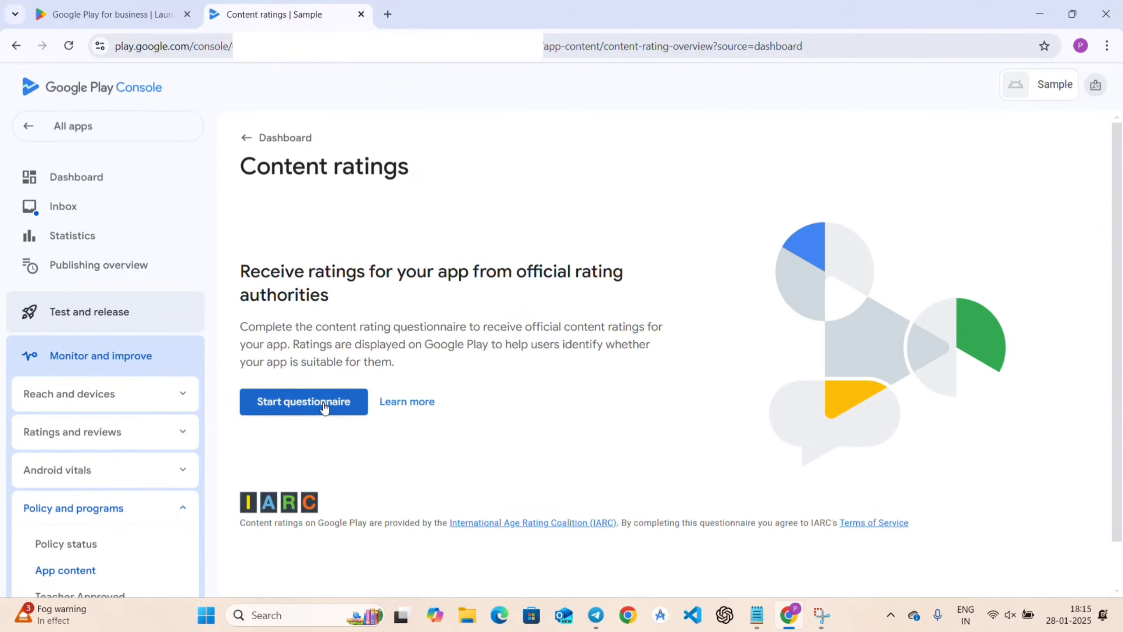
left_click(286, 408)
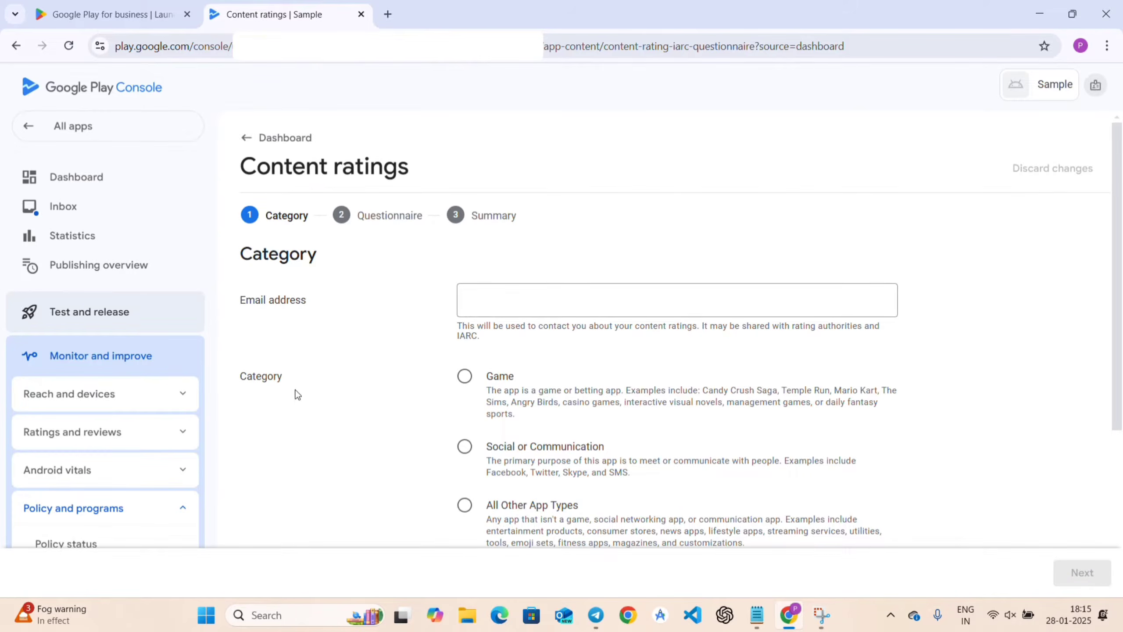
left_click(509, 293)
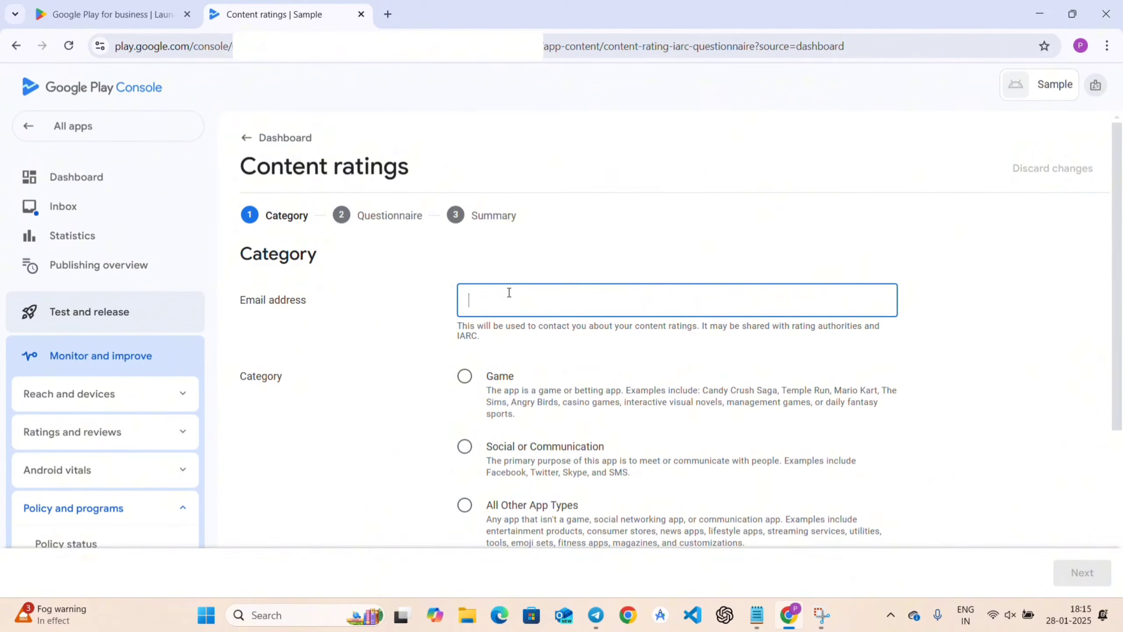
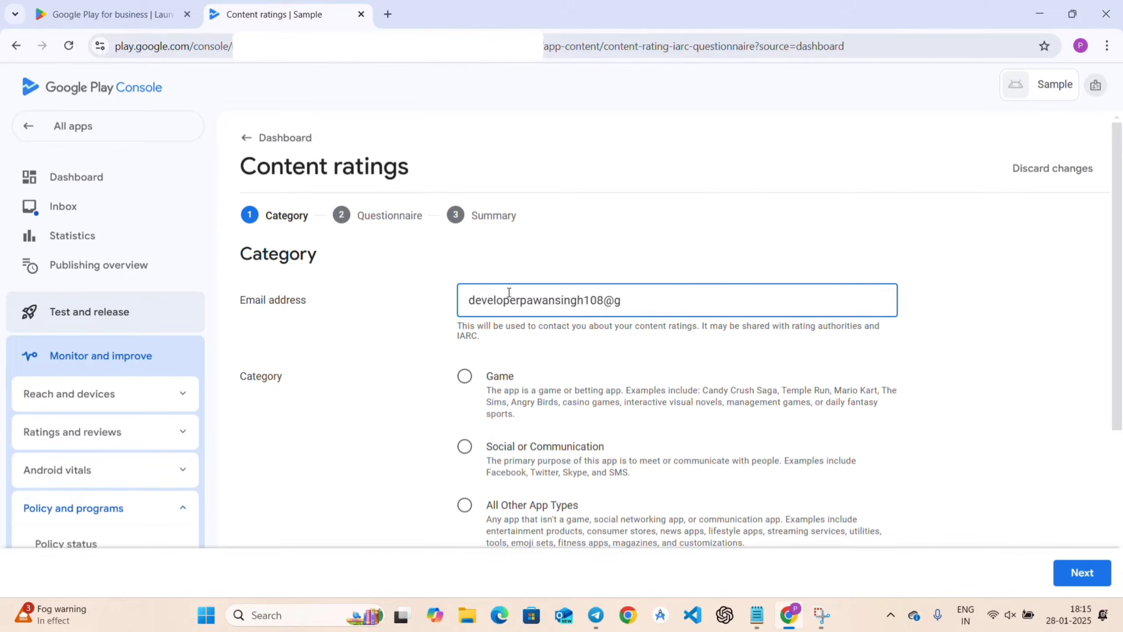
Choose the All Other App Types category, accept the IARC Terms of Use, and continue.
scroll(512, 361, "down", 2)
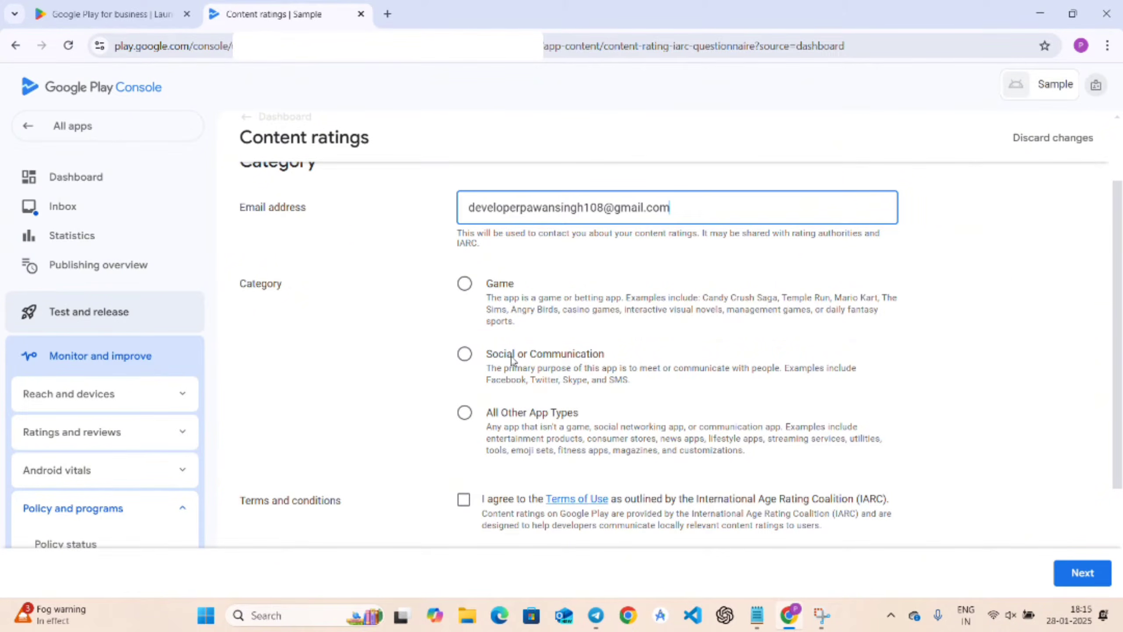
left_click(465, 412)
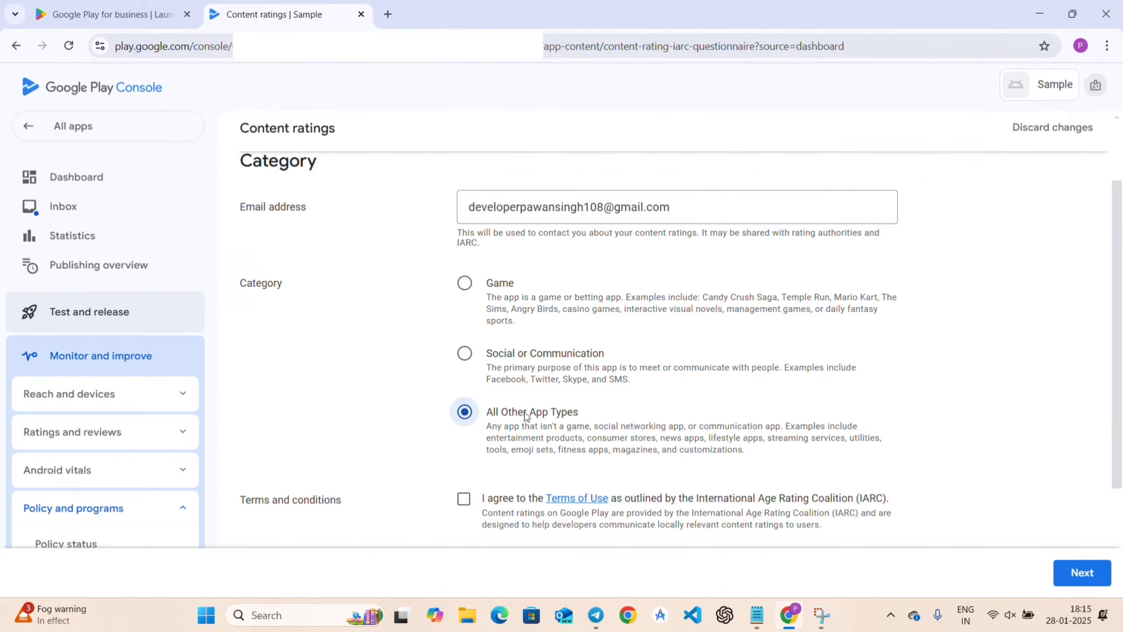
scroll(526, 416, "down", 3)
left_click(465, 374)
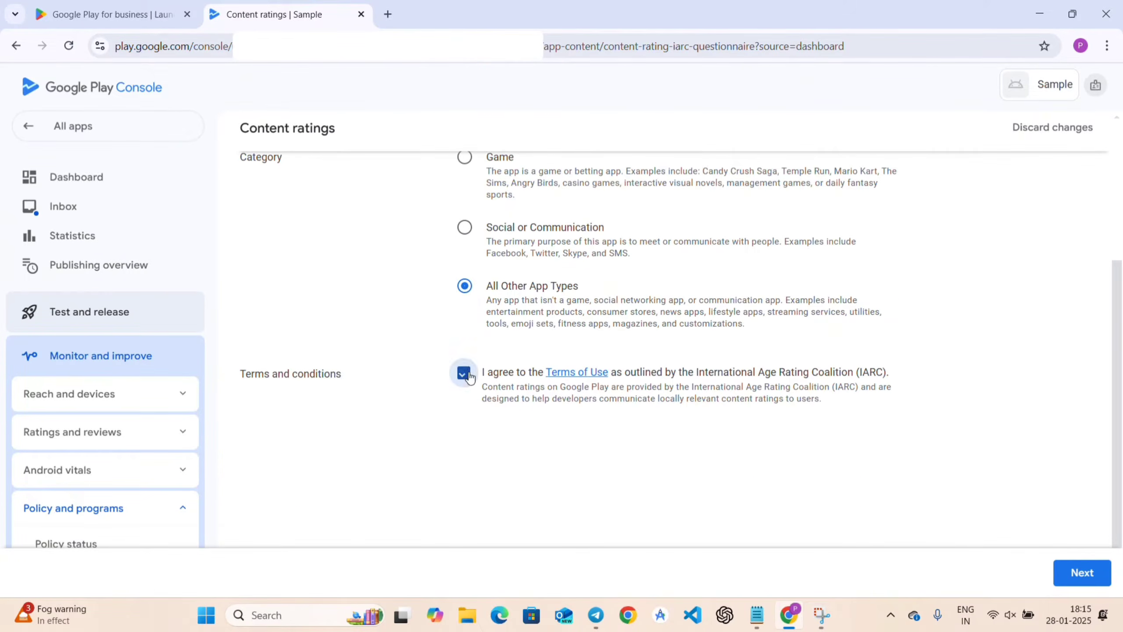
scroll(470, 377, "up", 5)
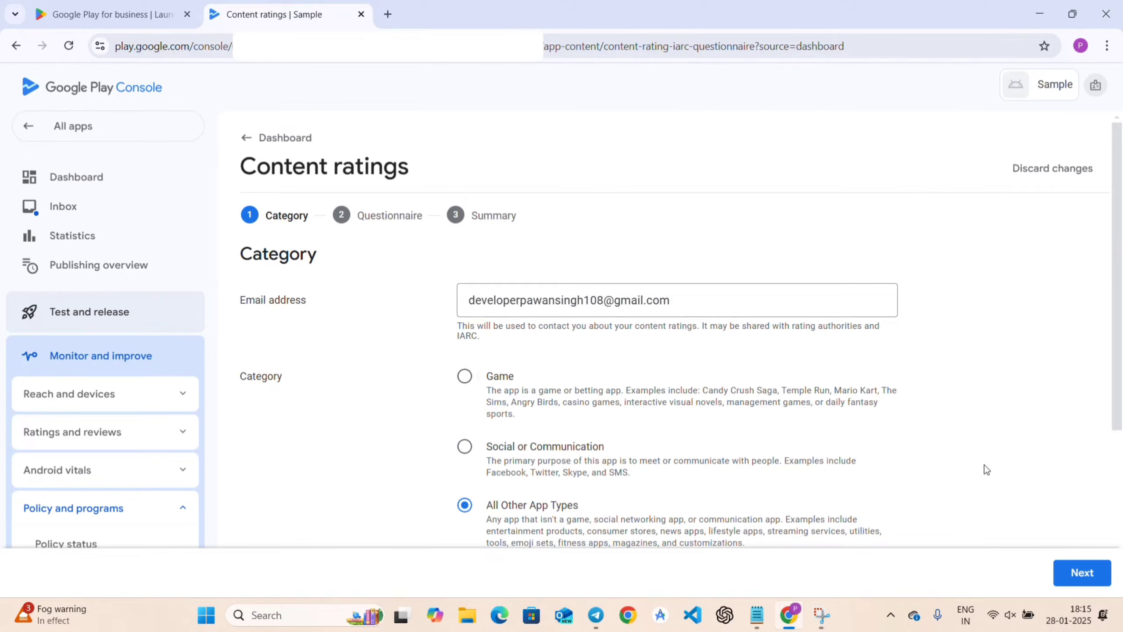
left_click(1099, 572)
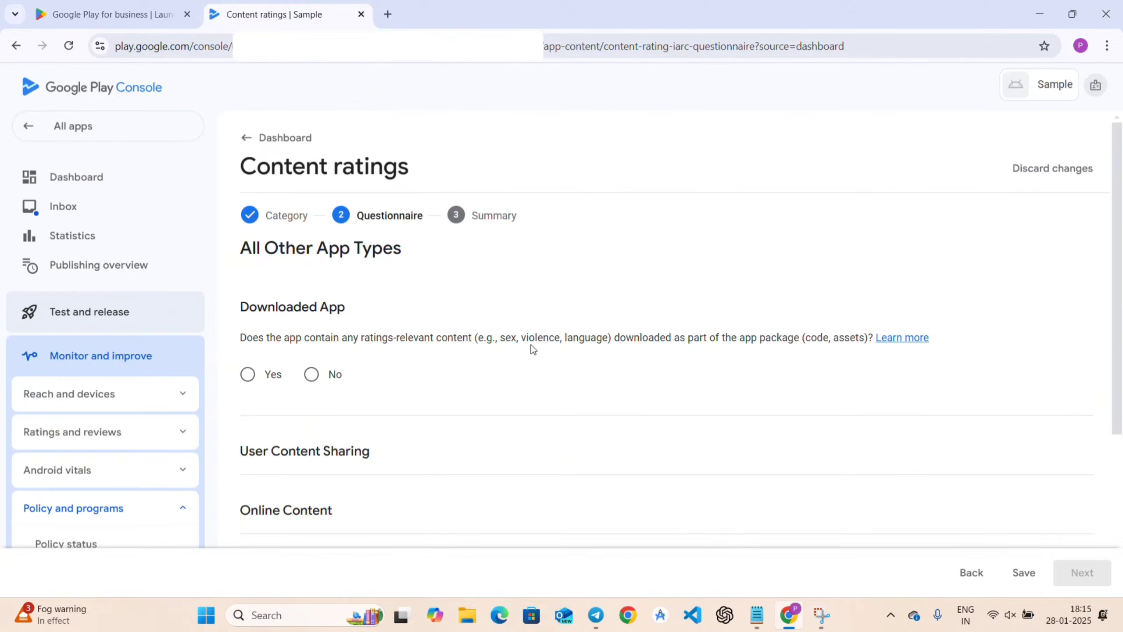
Answer No to the Downloaded App and User Content Sharing questions.
left_click_drag(506, 339, 612, 336)
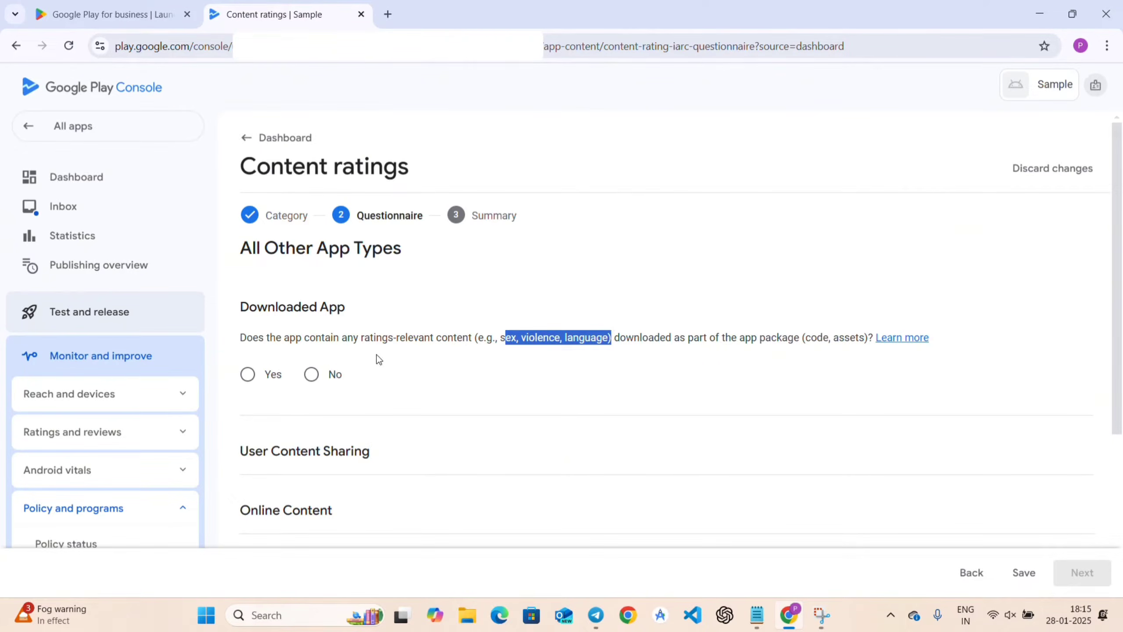
left_click(311, 374)
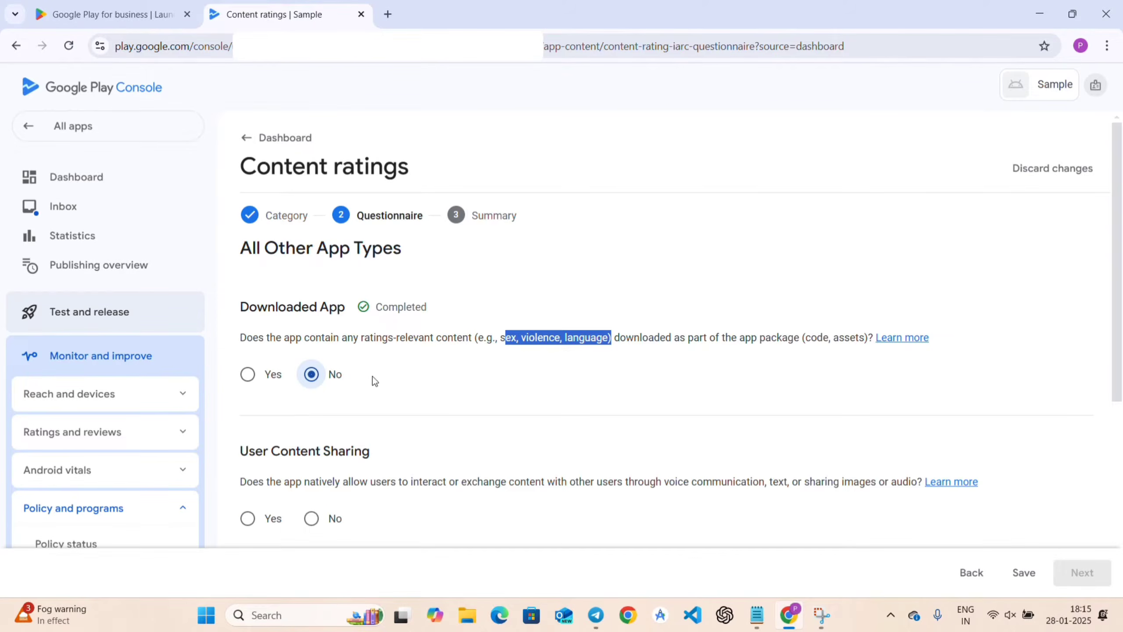
left_click(488, 372)
scroll(486, 372, "down", 3)
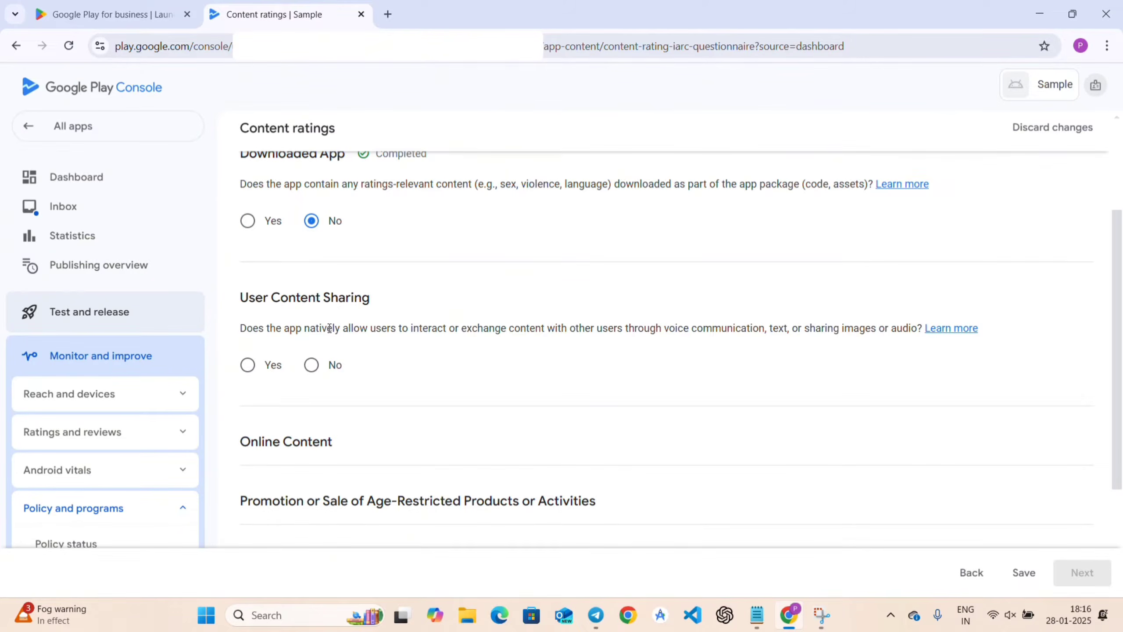
left_click_drag(672, 325, 924, 327)
left_click(922, 325)
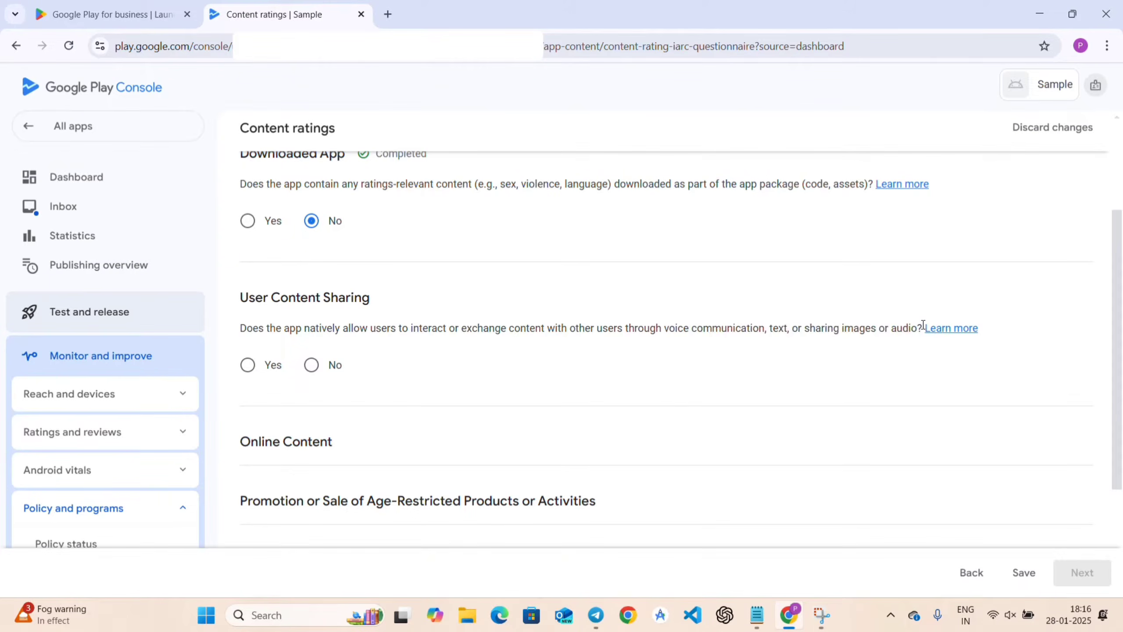
left_click(308, 370)
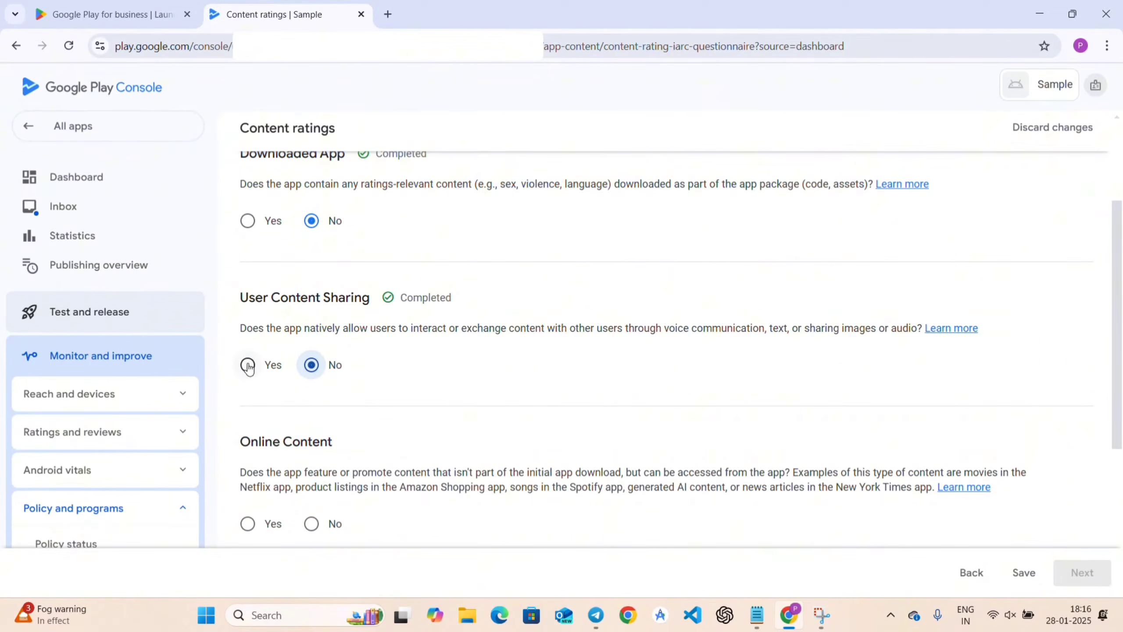
Answer No to the Online Content and age-restricted products questions.
scroll(453, 394, "down", 1)
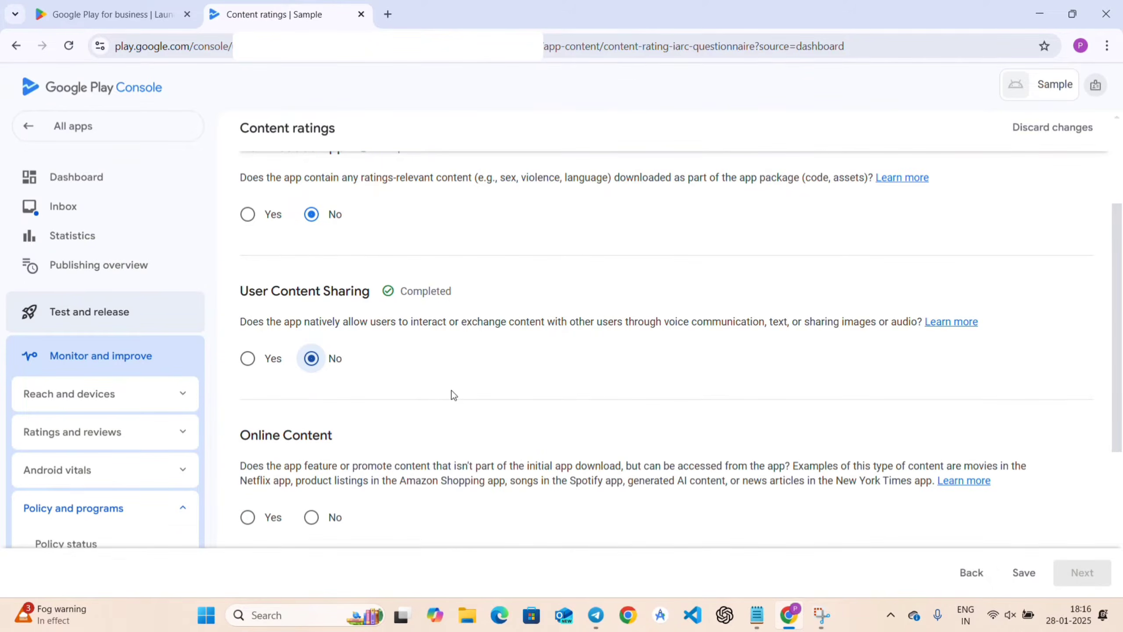
scroll(453, 394, "down", 3)
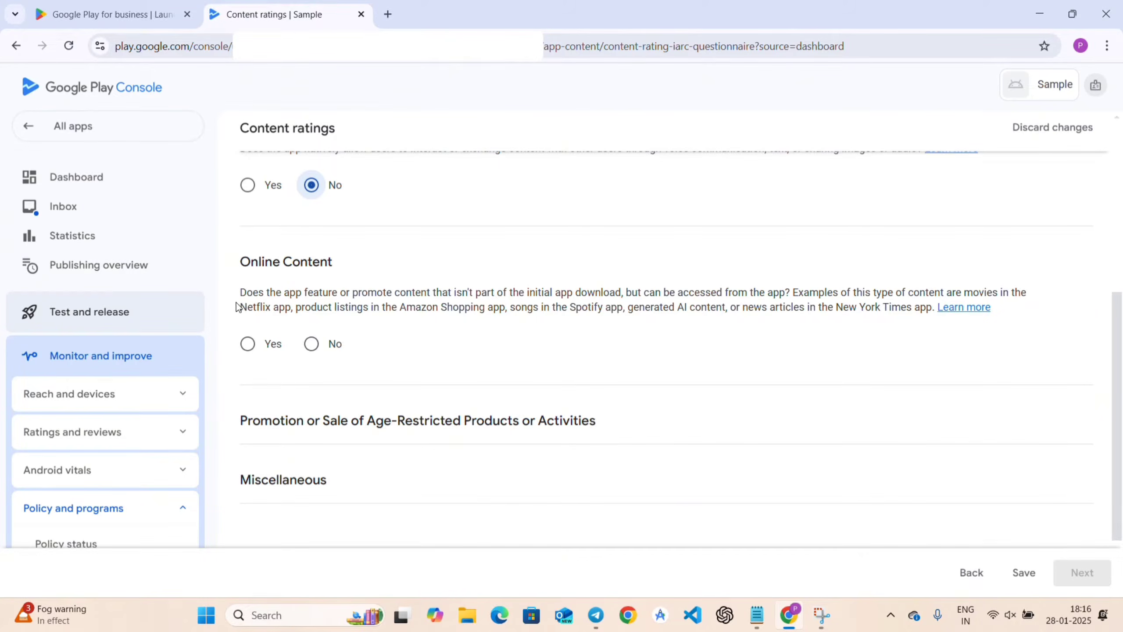
left_click_drag(238, 306, 528, 307)
left_click(483, 329)
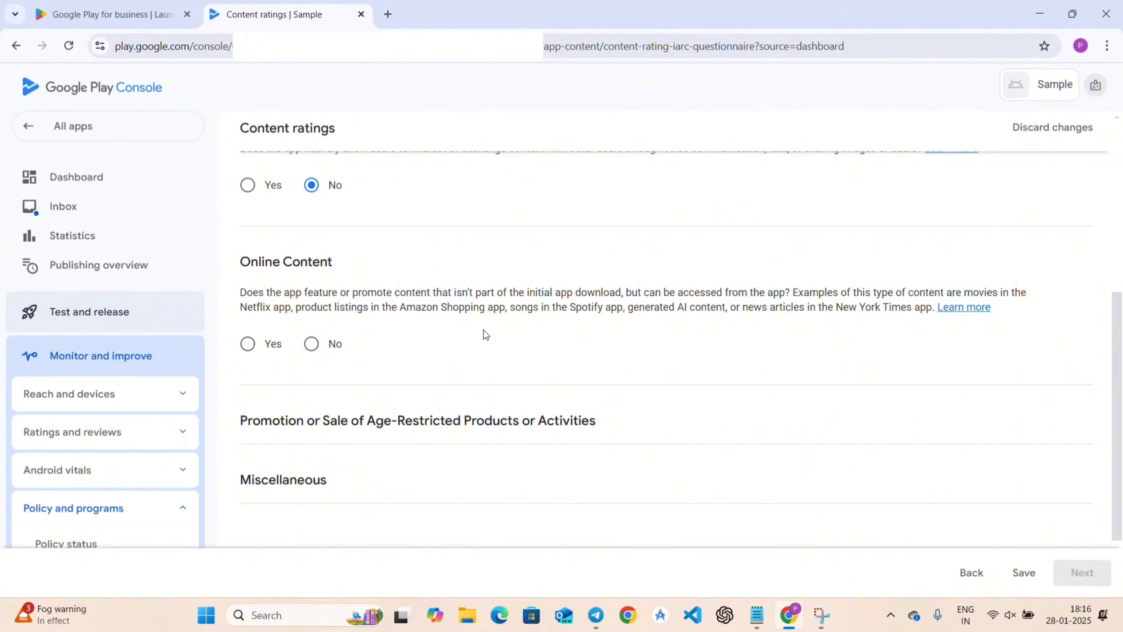
left_click(312, 345)
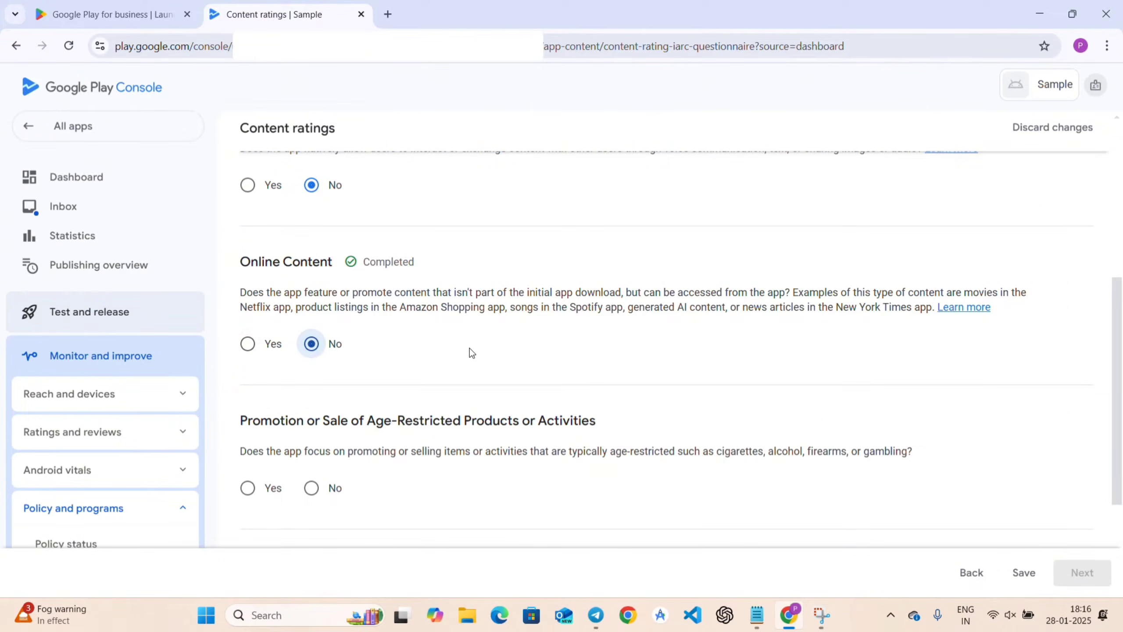
scroll(469, 348, "down", 1)
scroll(469, 348, "down", 3)
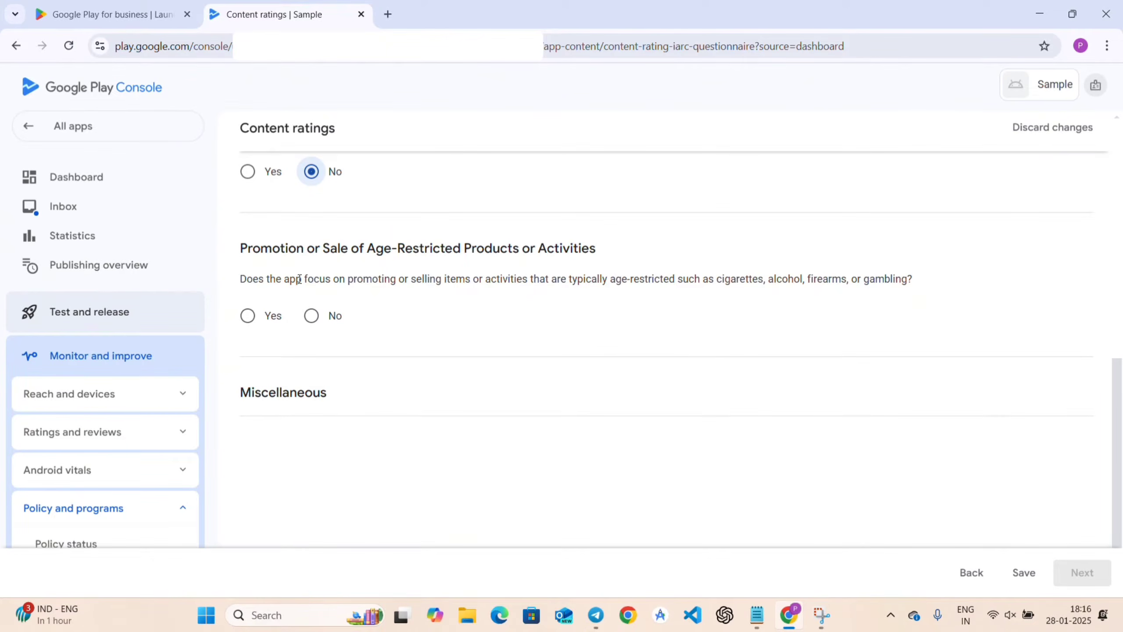
left_click_drag(557, 280, 852, 279)
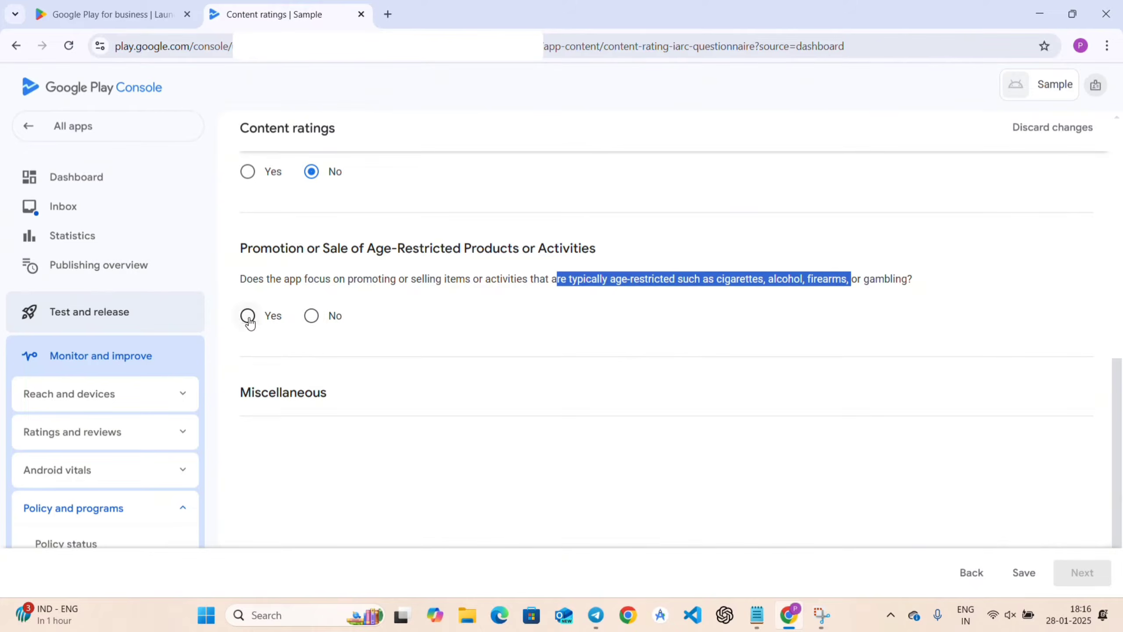
left_click(312, 319)
left_click(478, 364)
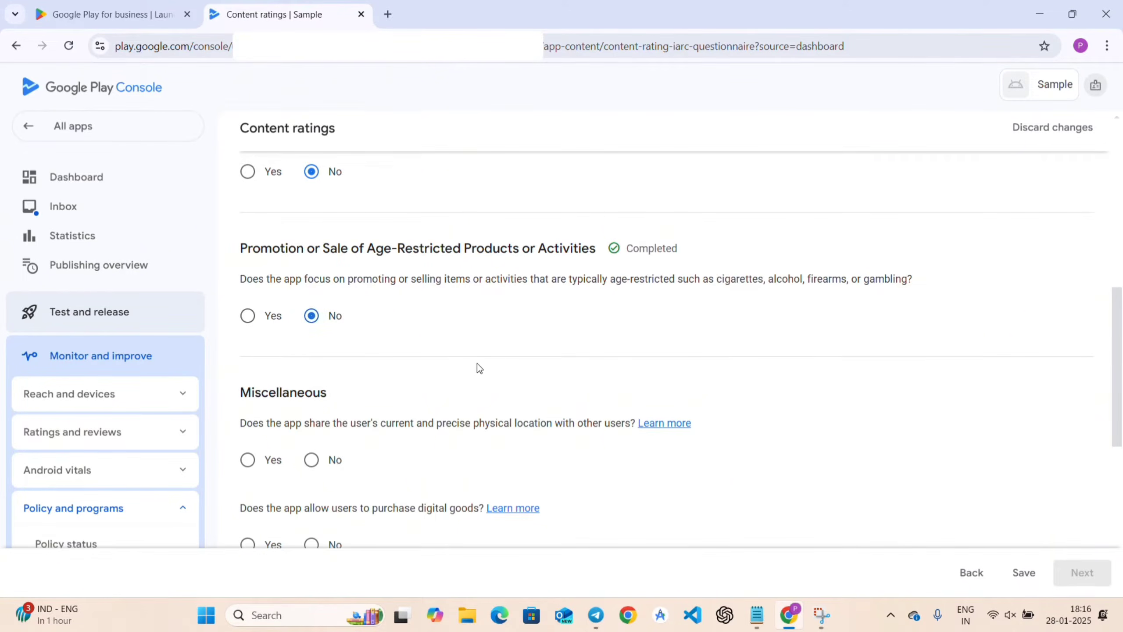
Answer No to the location-sharing and digital-goods purchase questions.
scroll(478, 364, "down", 3)
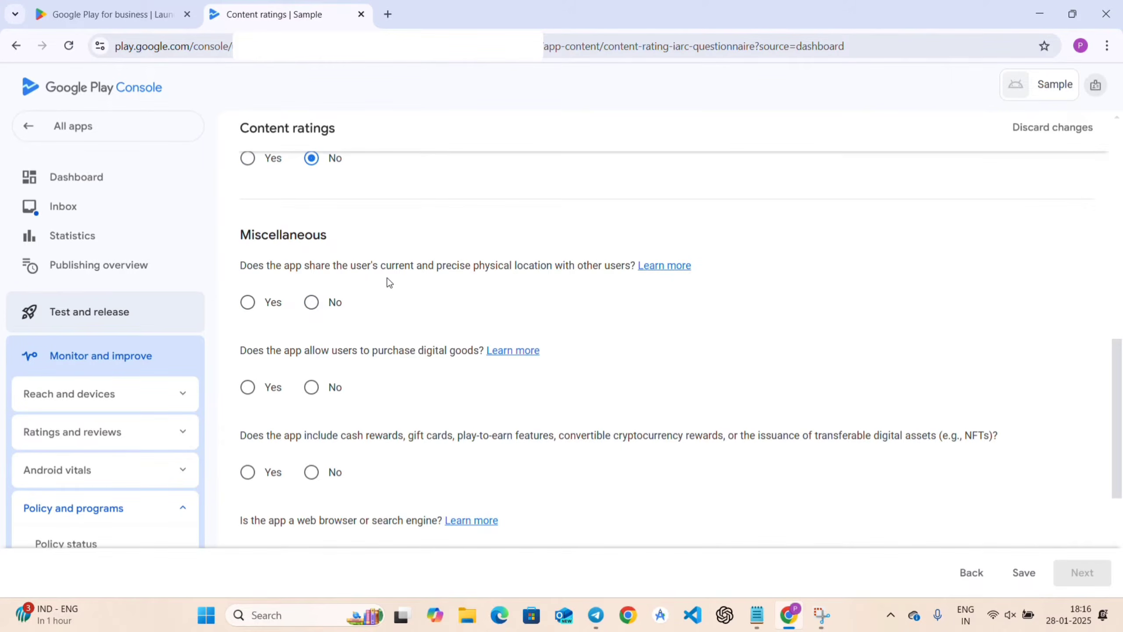
left_click(311, 302)
scroll(418, 301, "down", 1)
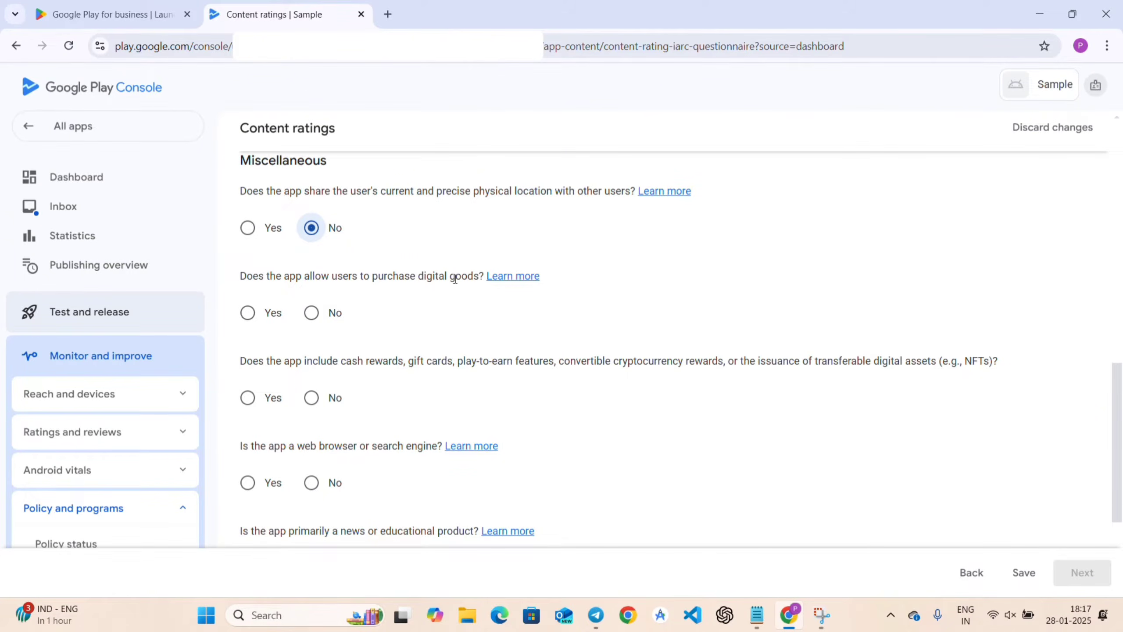
left_click(311, 311)
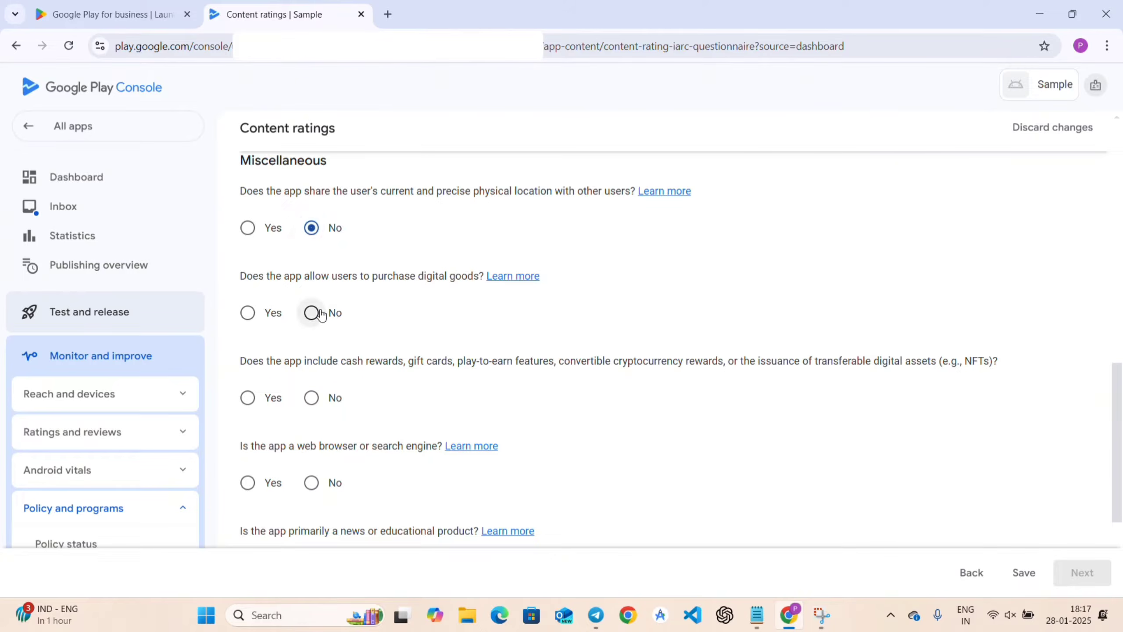
Answer No to cash rewards, web browser and news/educational questions, then save and continue.
scroll(410, 327, "down", 1)
scroll(410, 327, "down", 3)
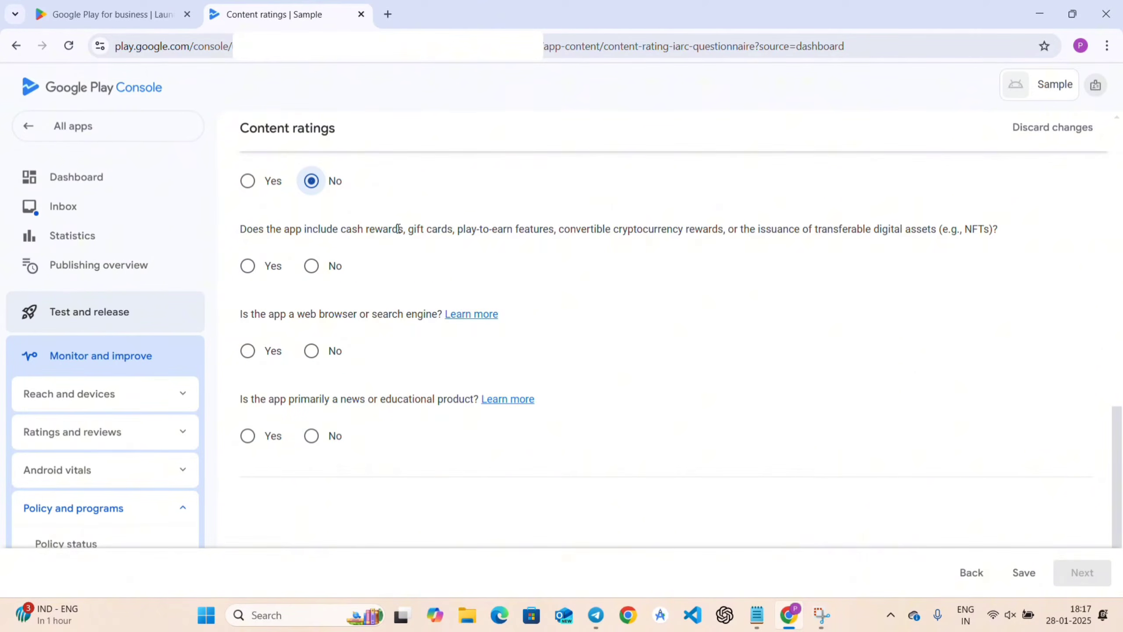
left_click(311, 266)
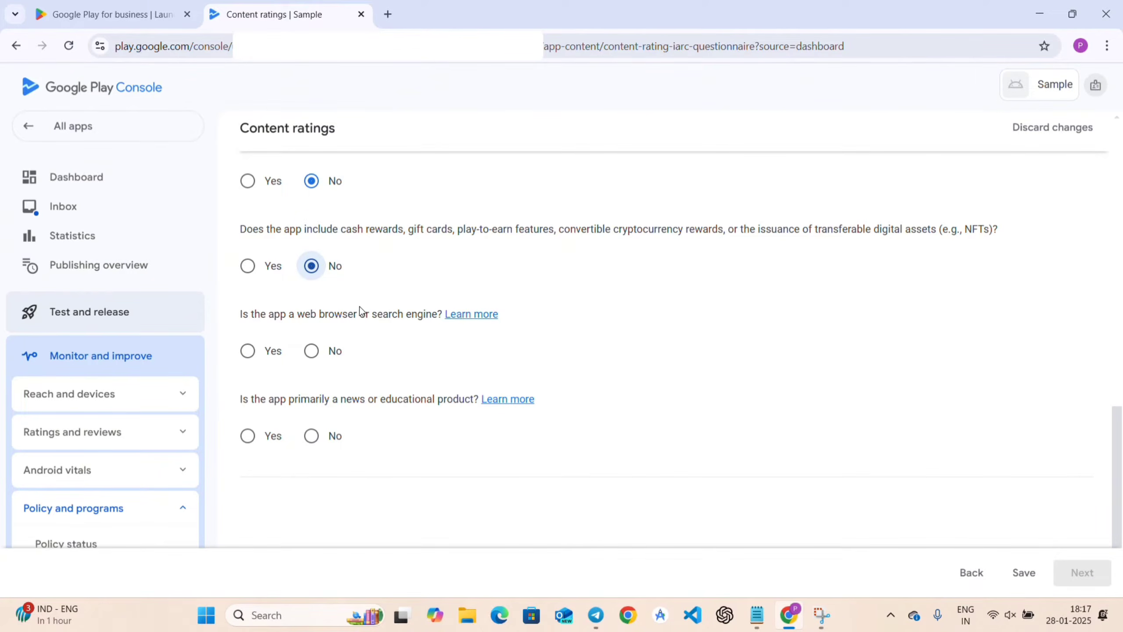
left_click(311, 351)
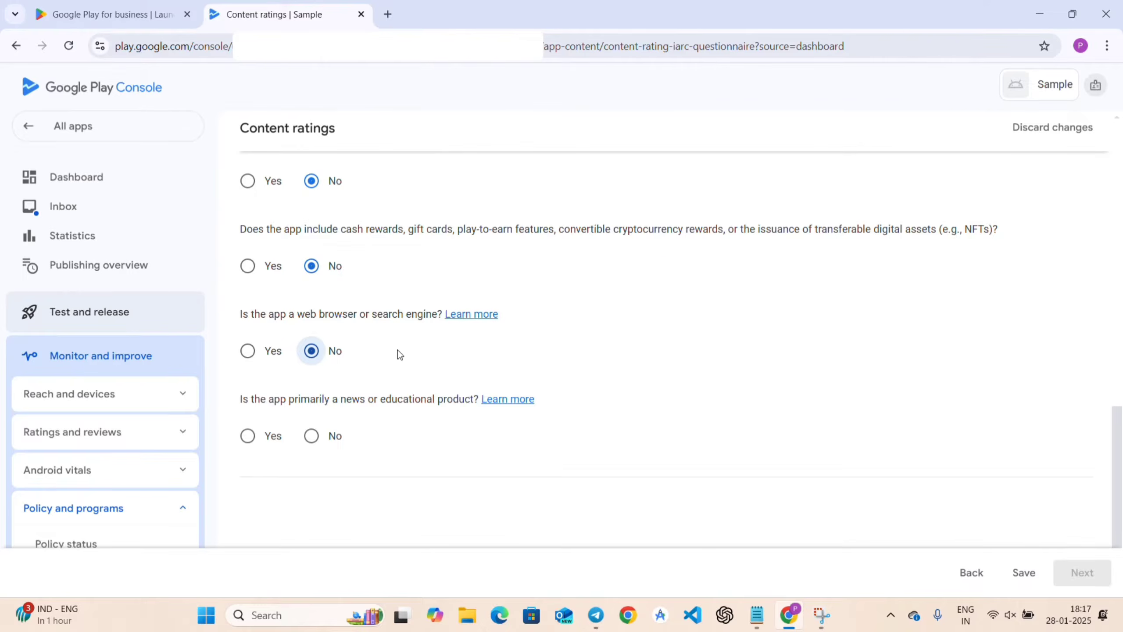
scroll(398, 350, "down", 1)
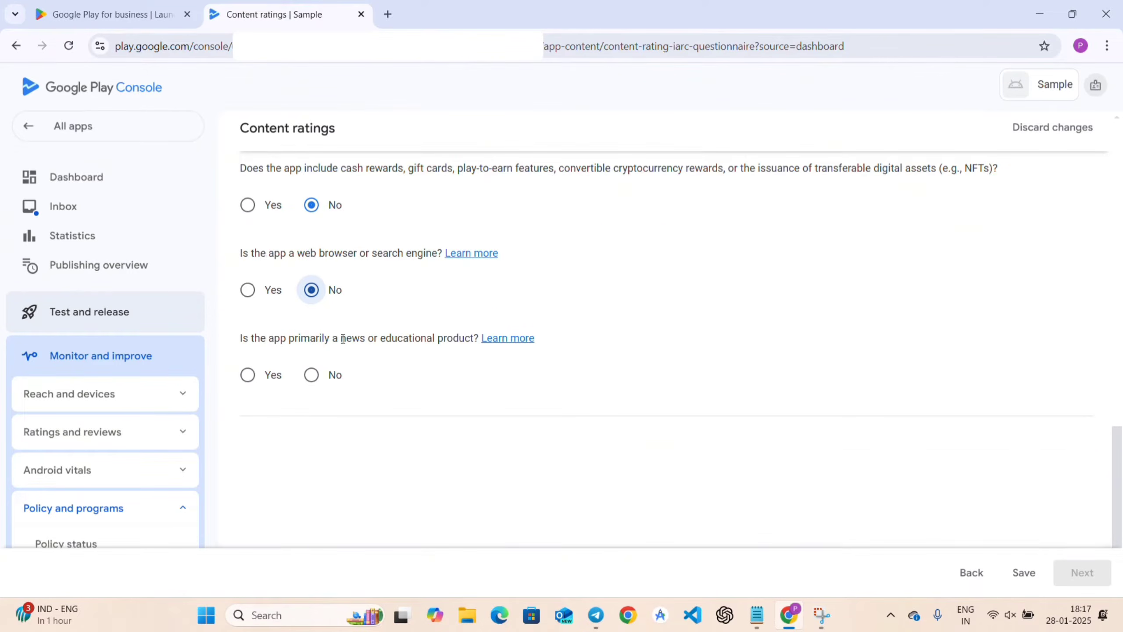
left_click(312, 375)
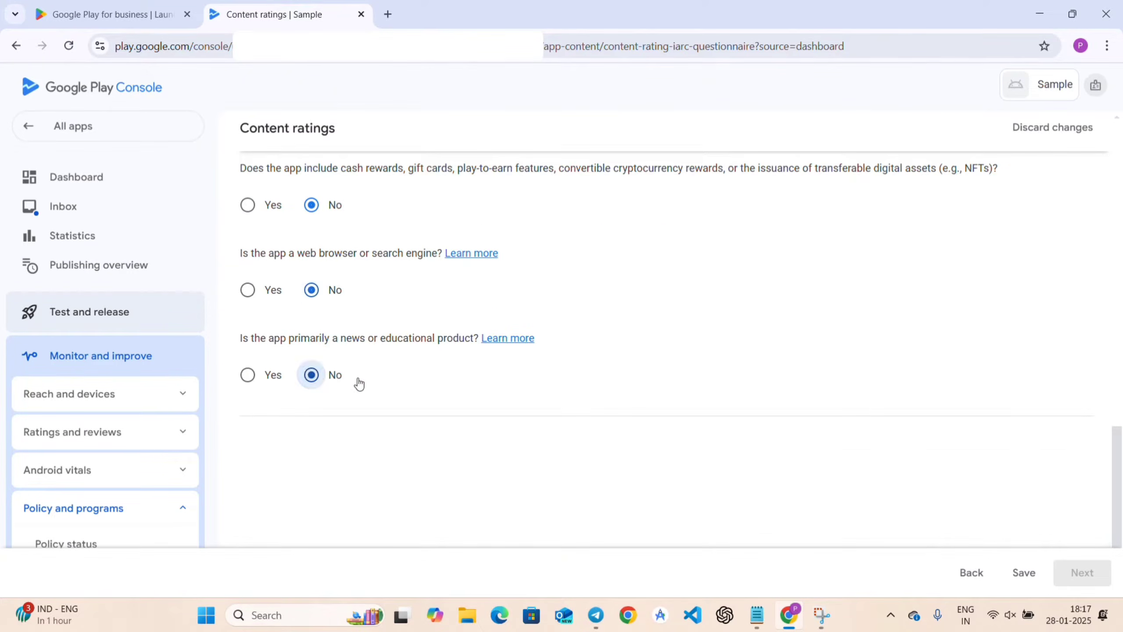
left_click(1025, 573)
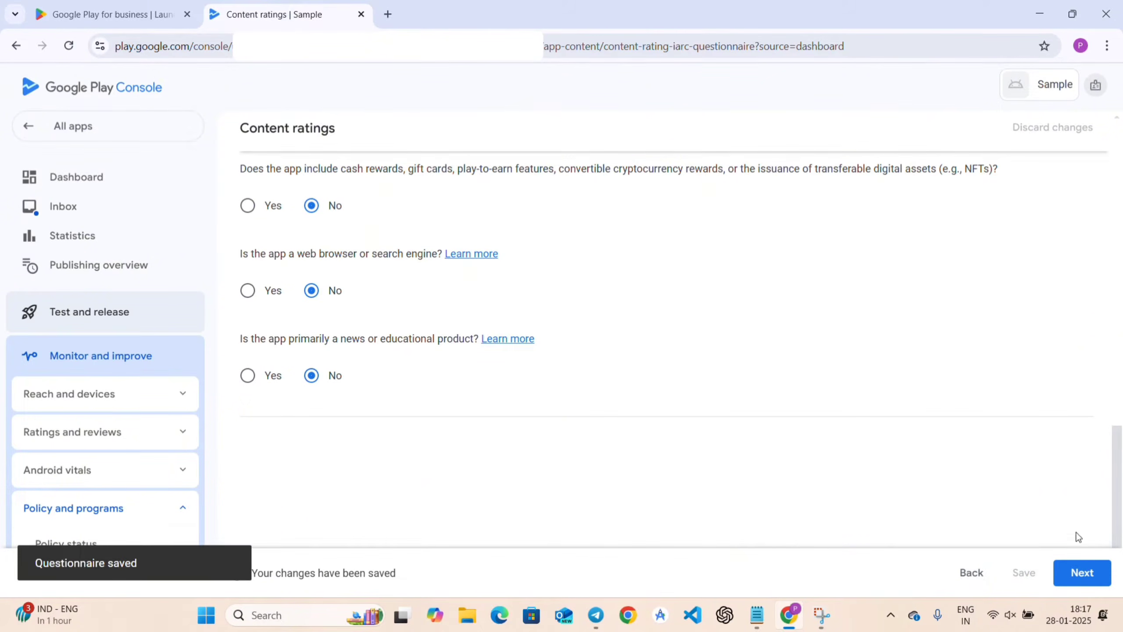
left_click(1083, 572)
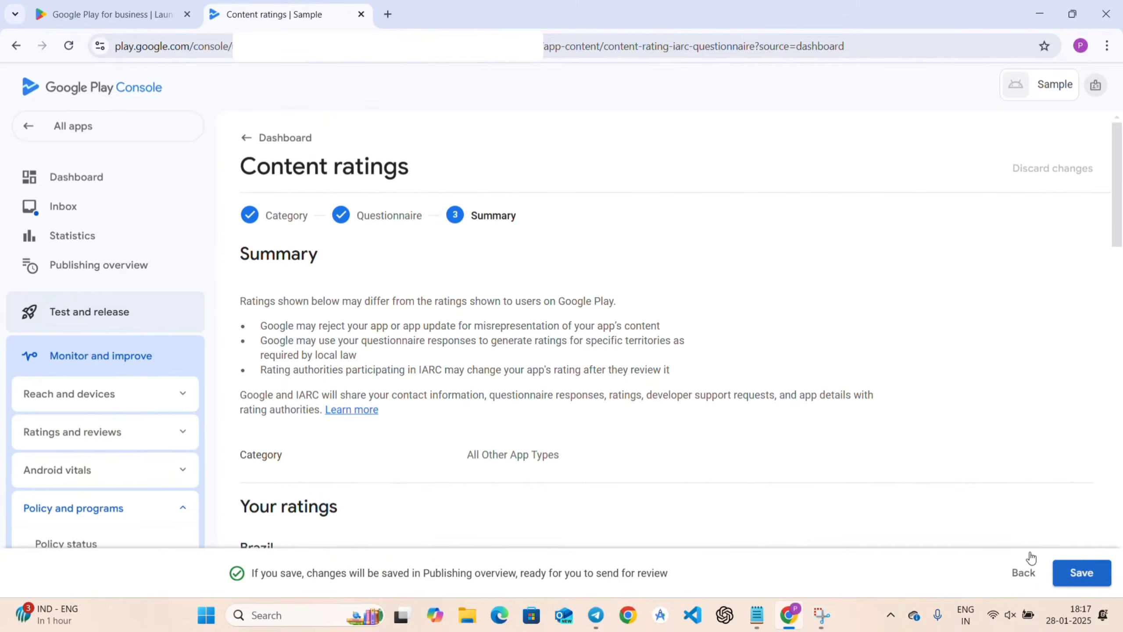
Save the content ratings (All ages, Everyone, Rated for 3+) and return to the dashboard checklist.
scroll(538, 382, "down", 6)
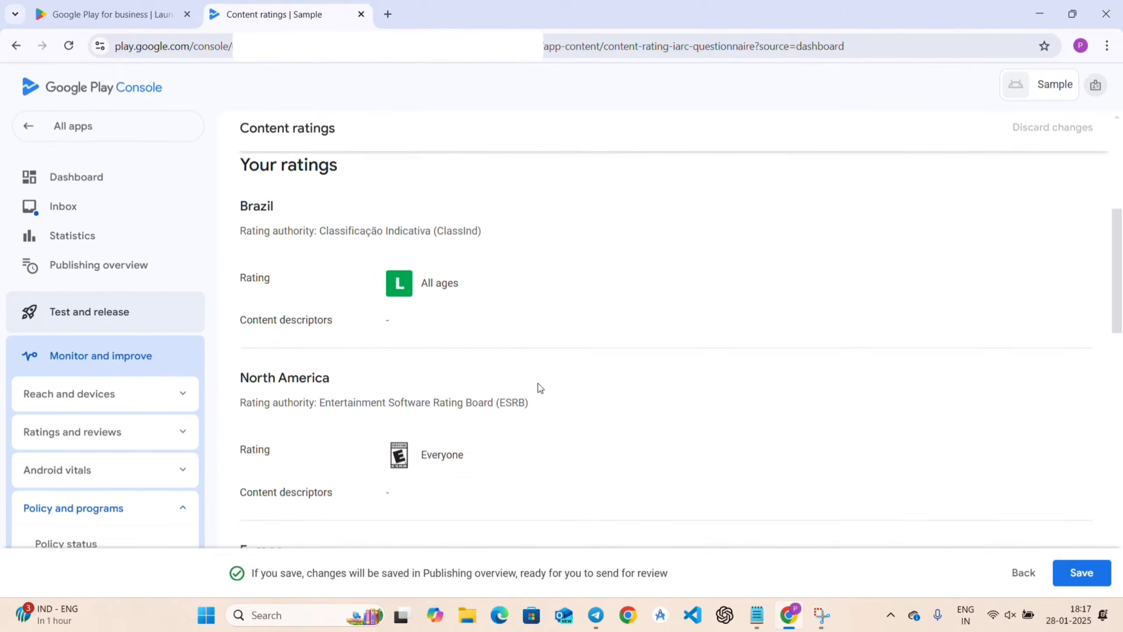
scroll(539, 388, "down", 15)
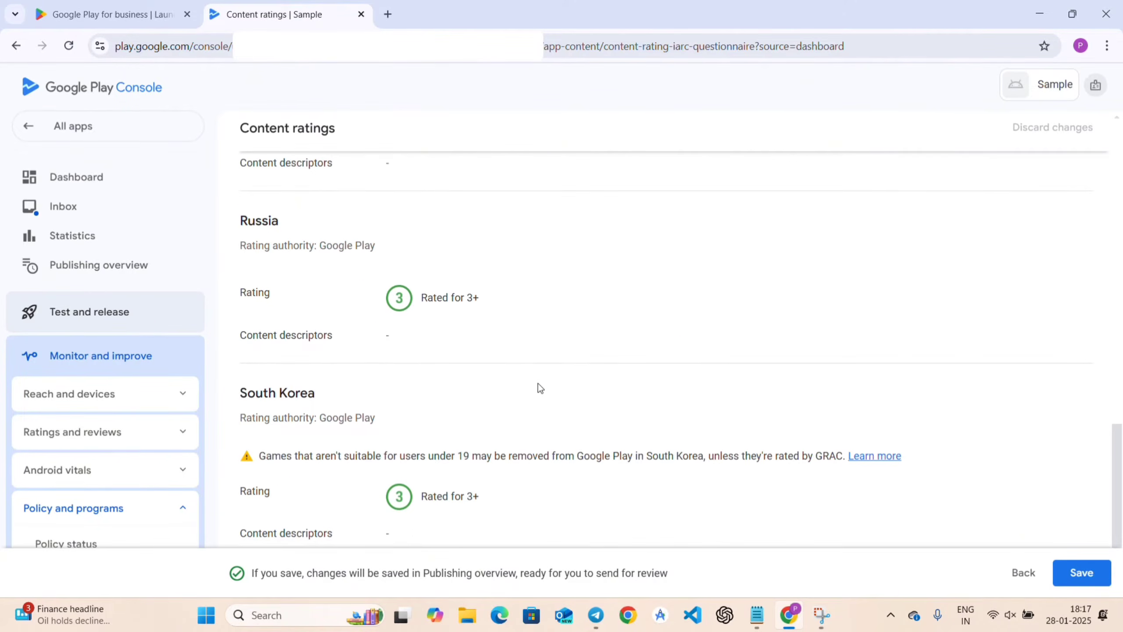
left_click(1080, 572)
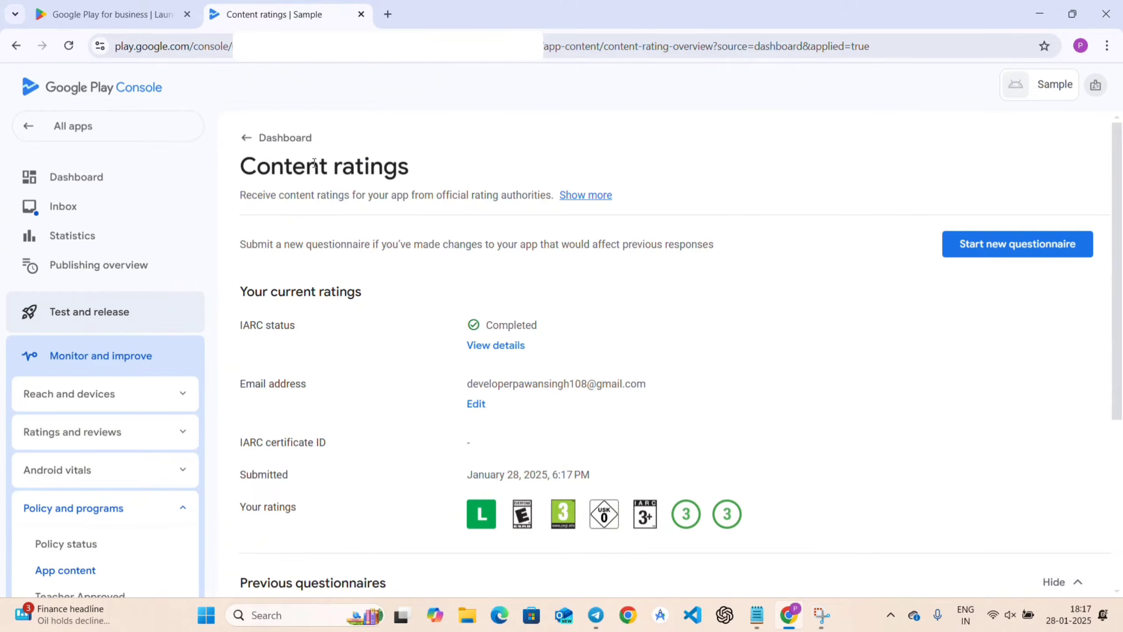
left_click(292, 138)
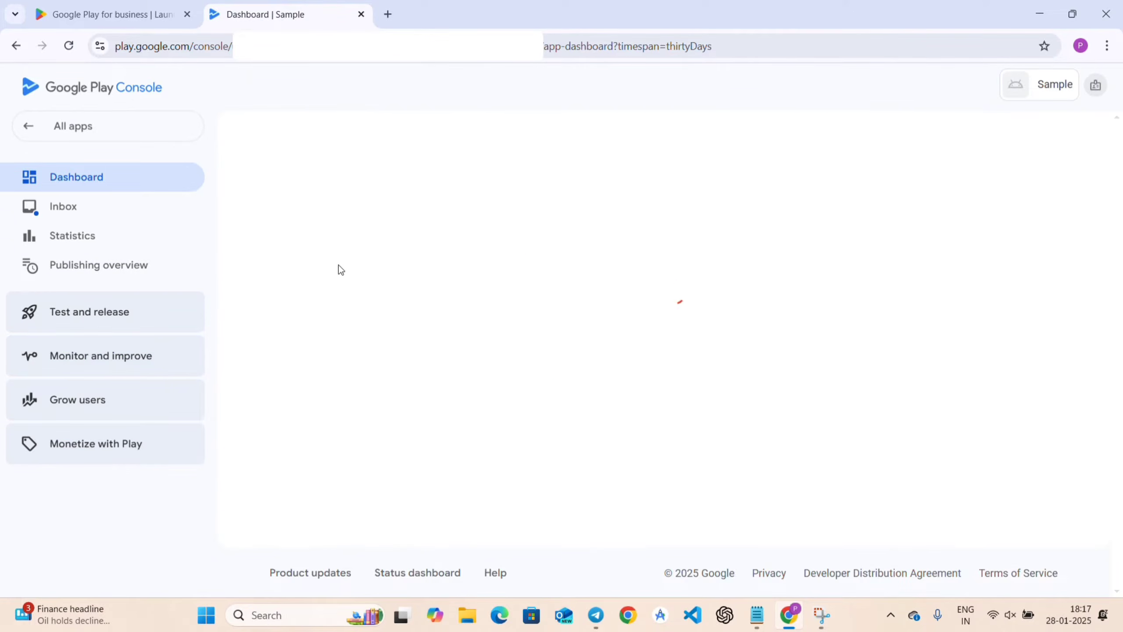
scroll(531, 401, "down", 5)
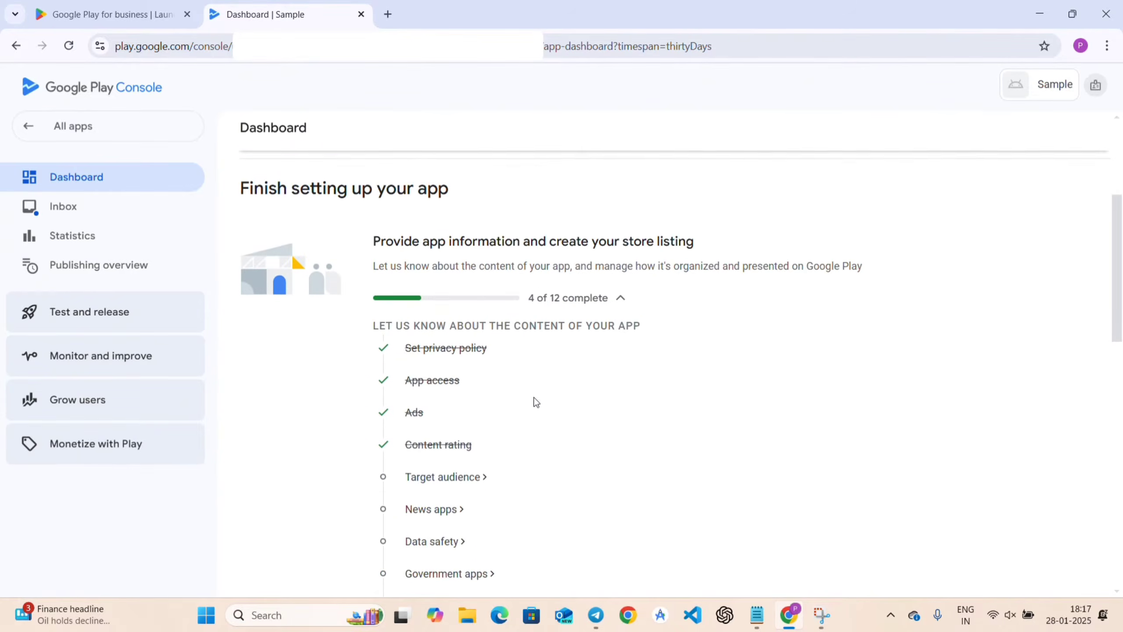
Select target ages 13-15, 16-17 and 18 and over, then save Target audience and content.
left_click(435, 477)
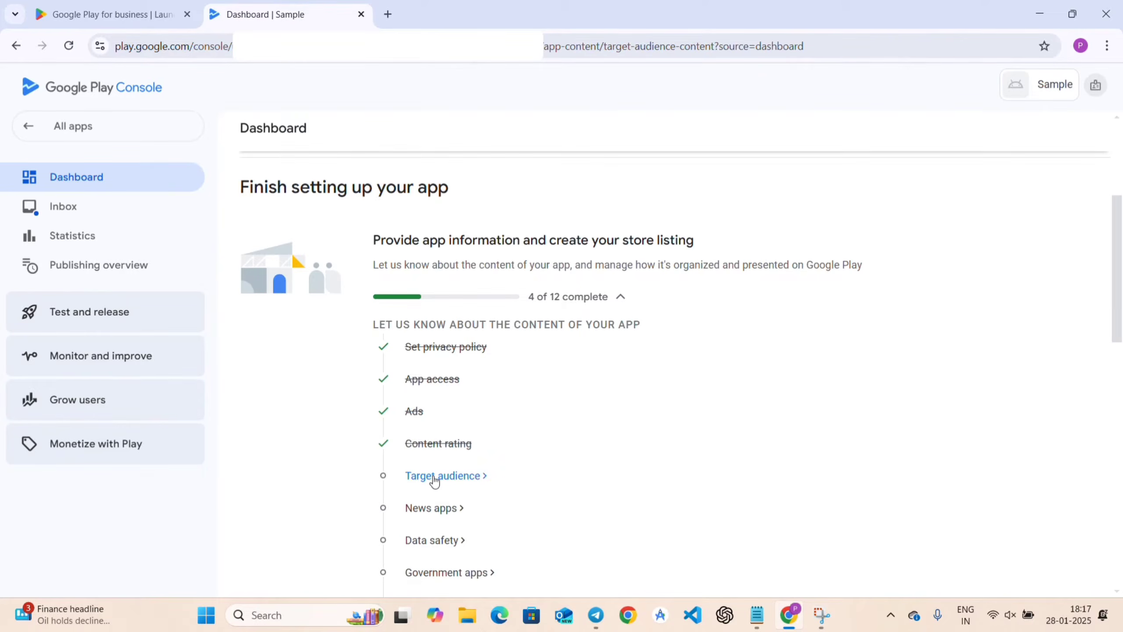
scroll(398, 449, "down", 3)
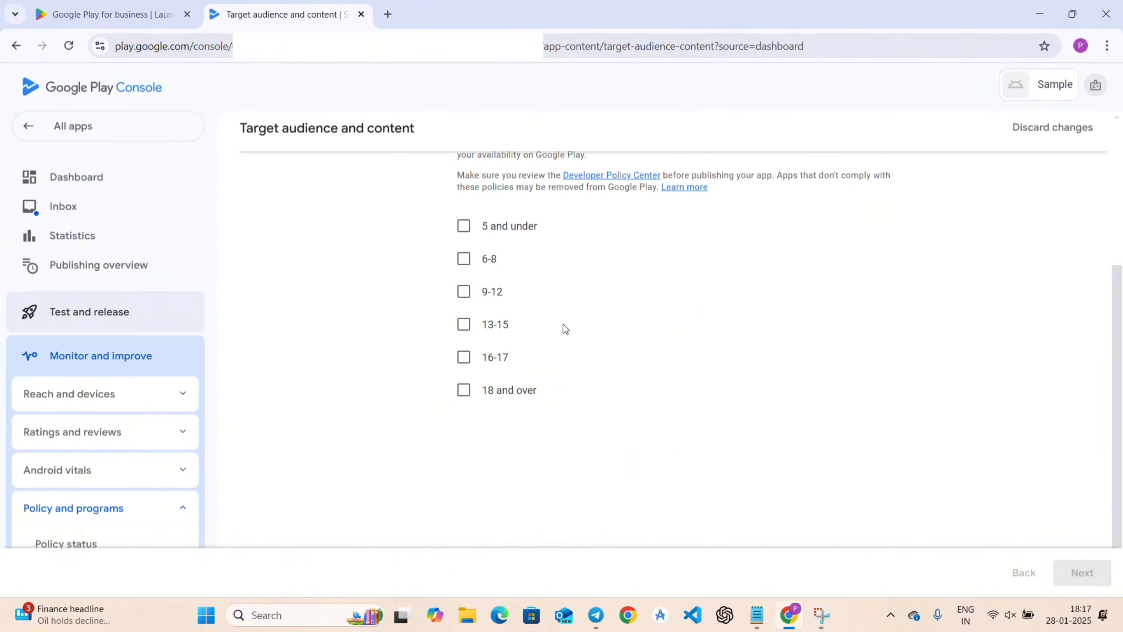
scroll(552, 243, "up", 3)
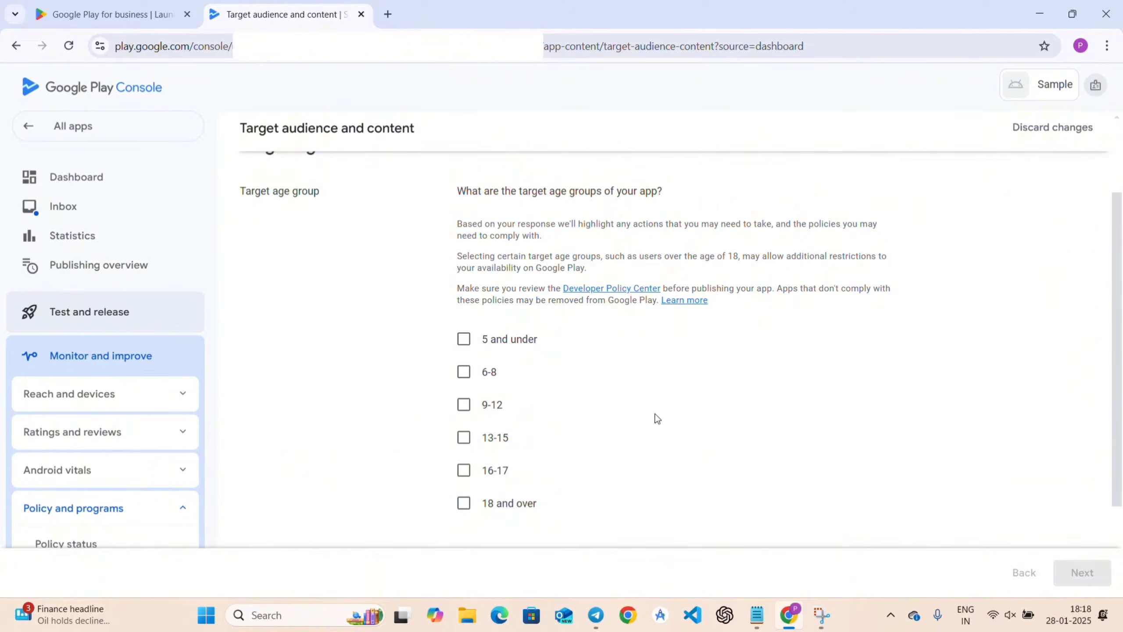
left_click(463, 437)
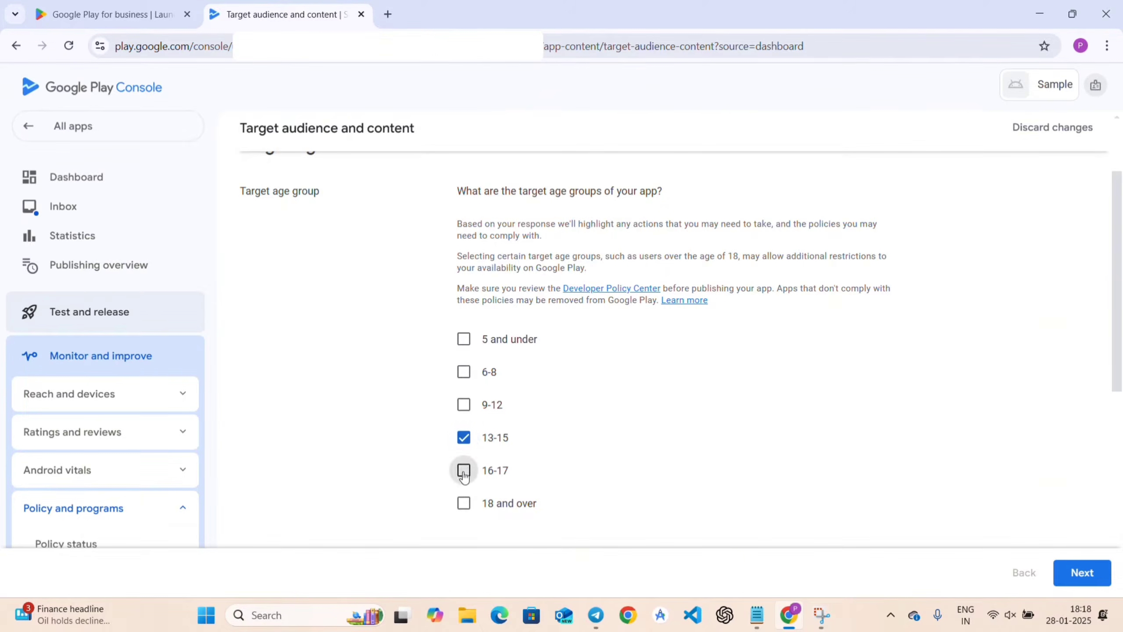
left_click(463, 503)
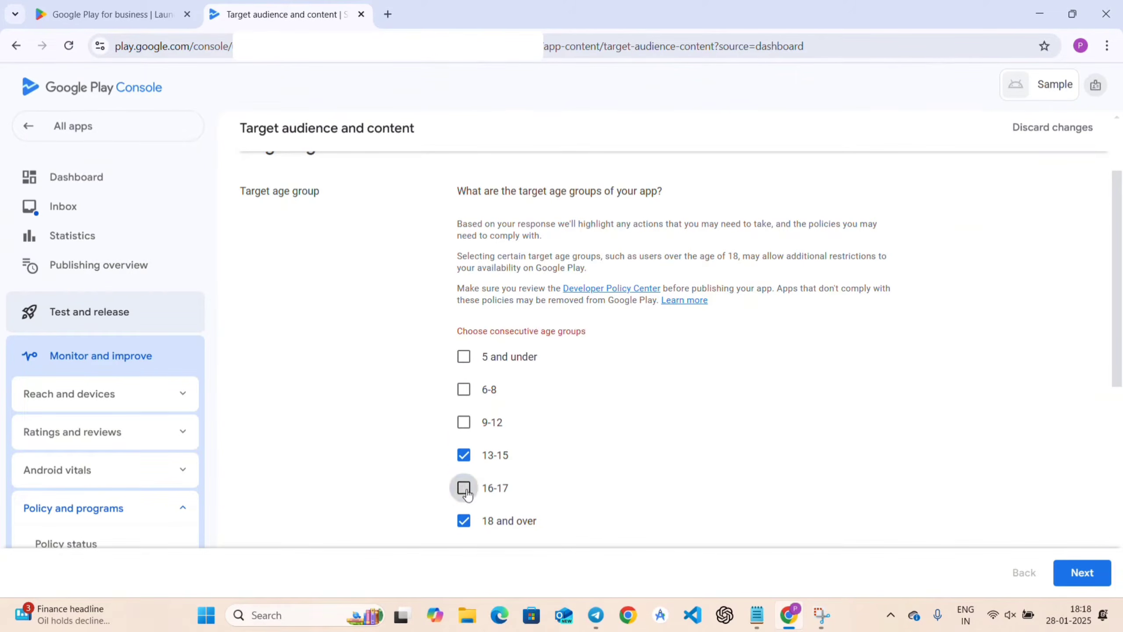
left_click(464, 488)
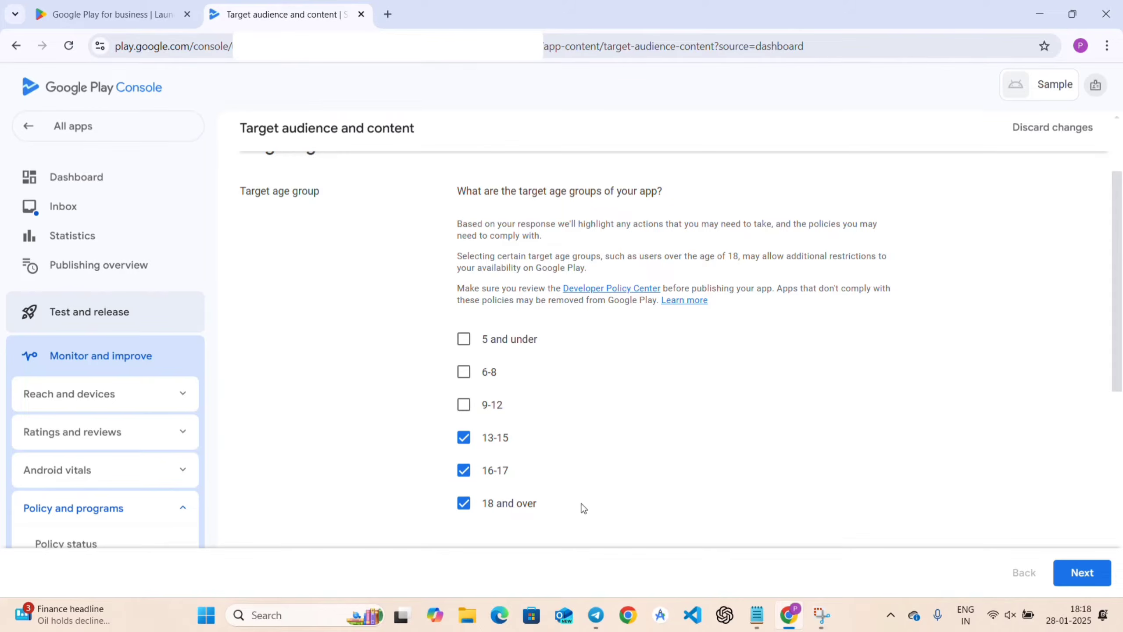
scroll(945, 514, "down", 10)
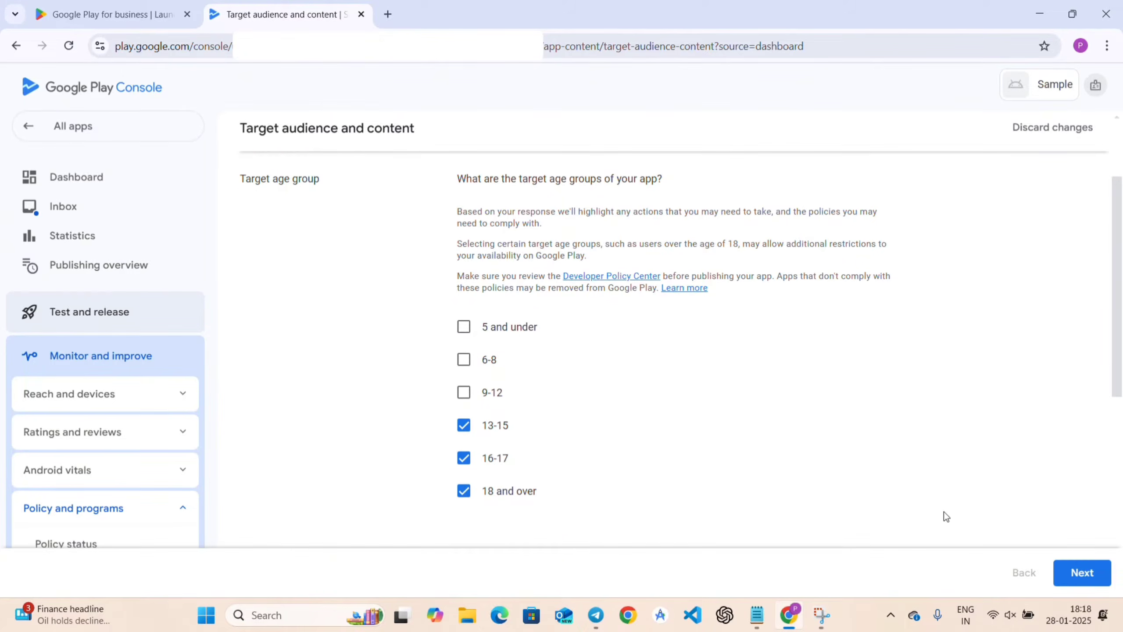
scroll(995, 527, "up", 5)
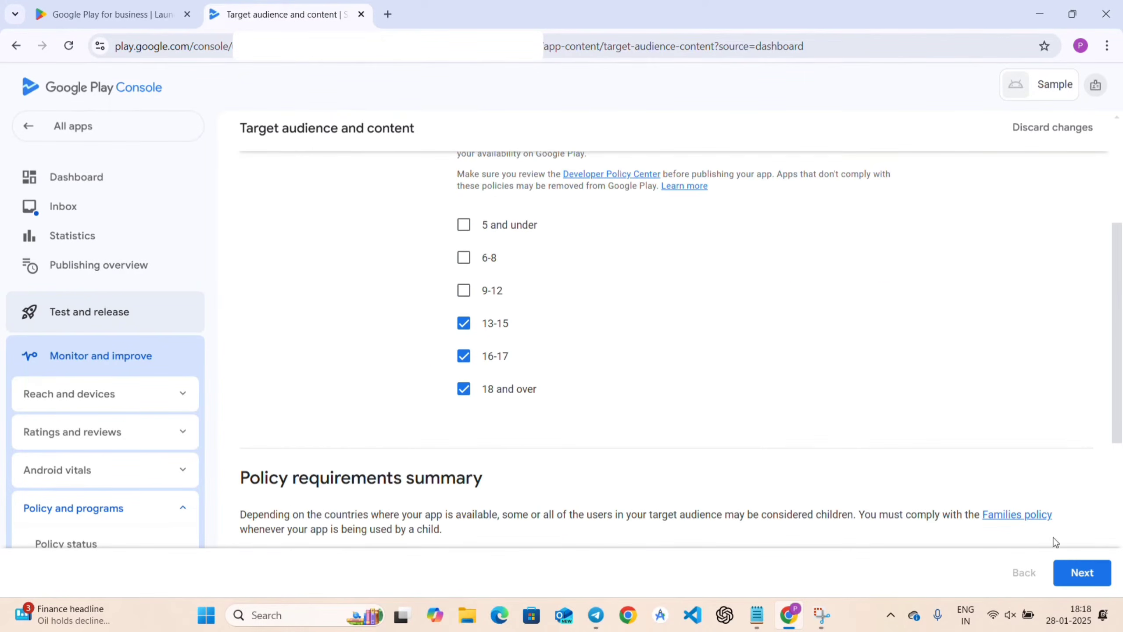
left_click(1098, 574)
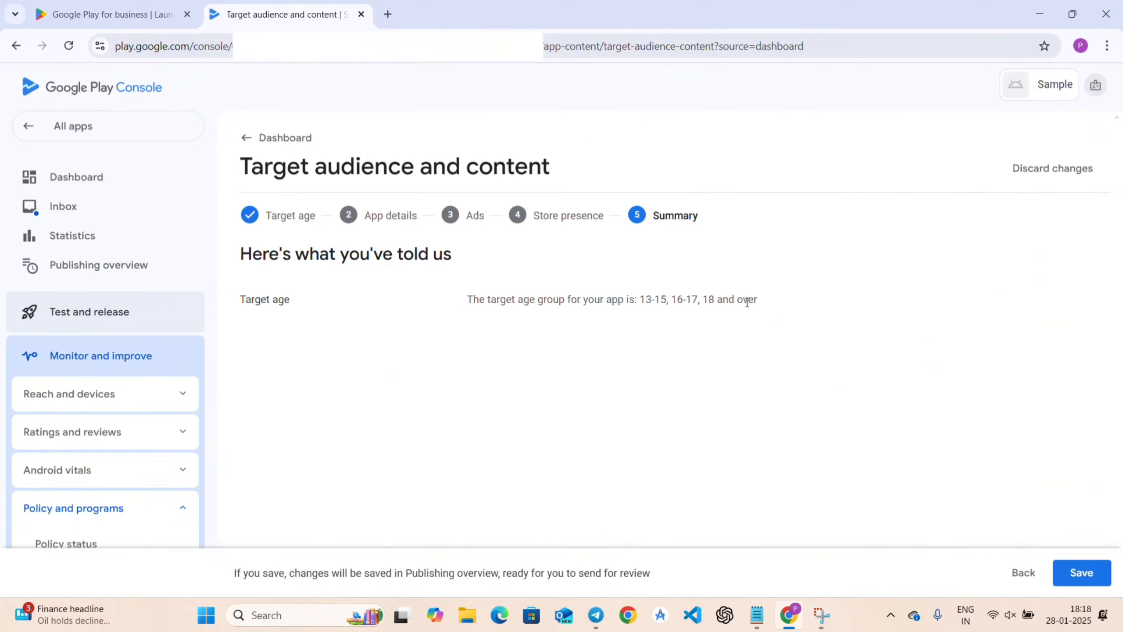
left_click(1080, 573)
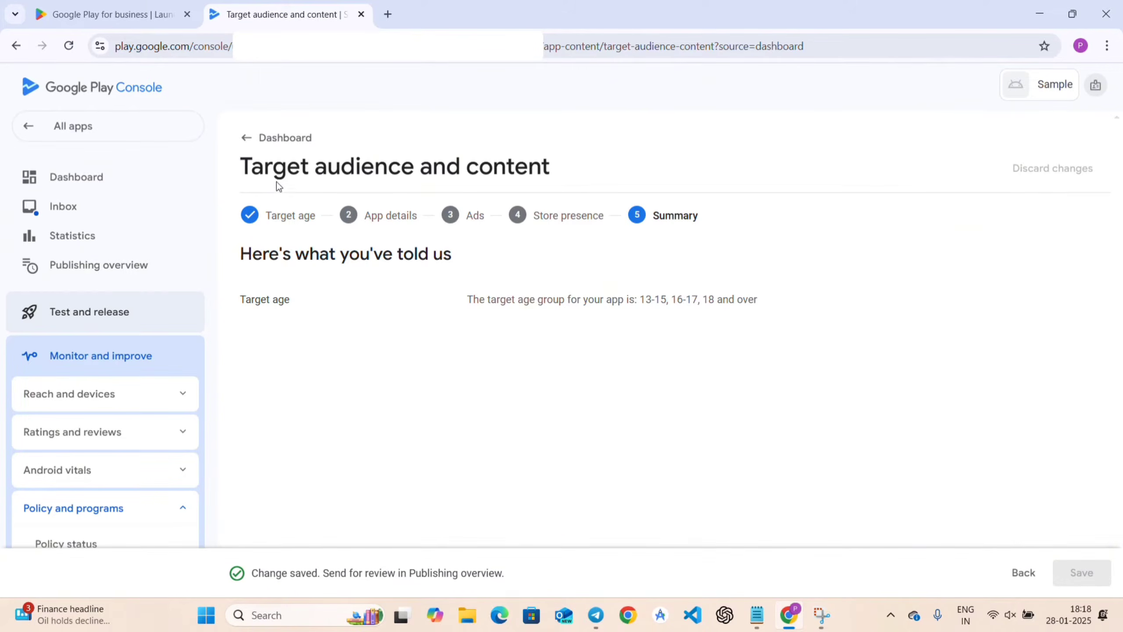
From the dashboard, answer No to the News apps declaration, save, and go back.
left_click(284, 138)
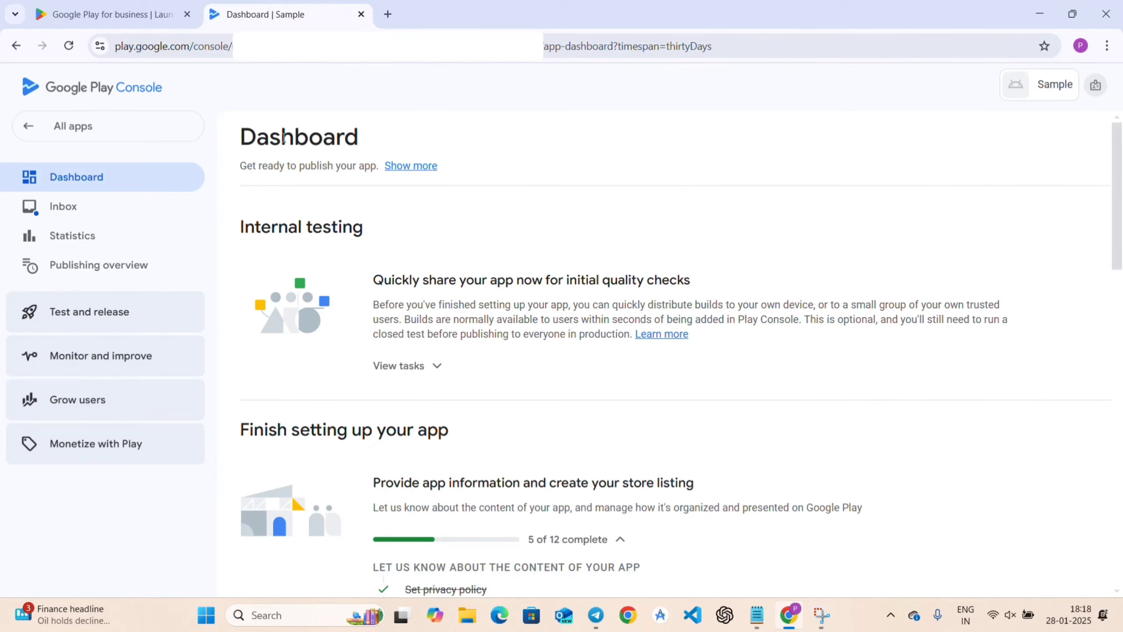
scroll(560, 458, "down", 8)
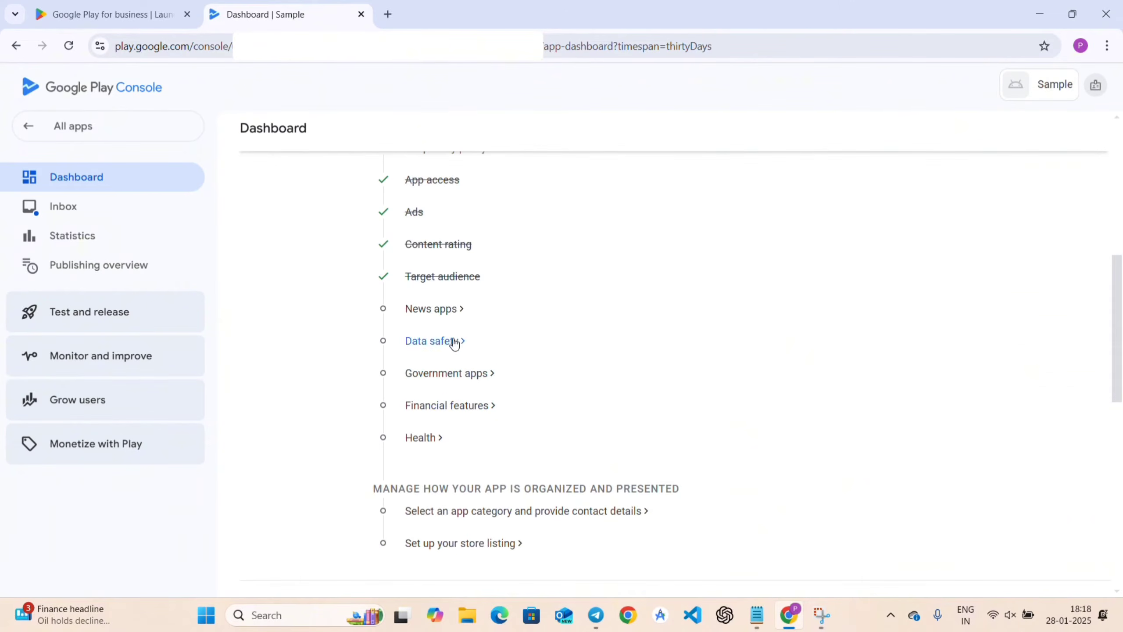
left_click(433, 309)
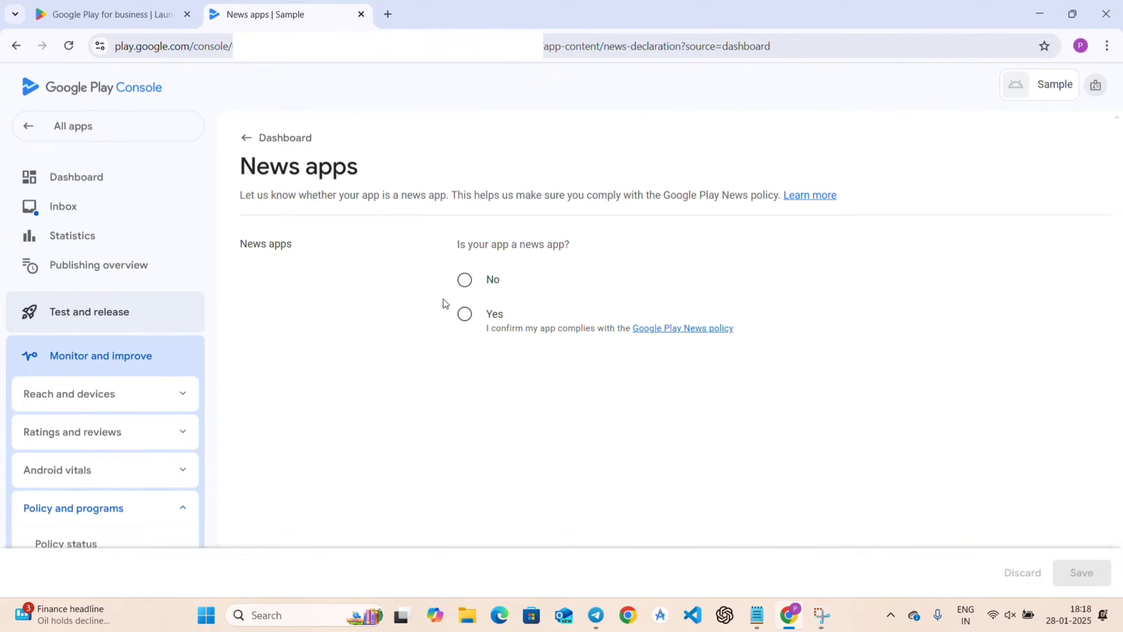
left_click(464, 279)
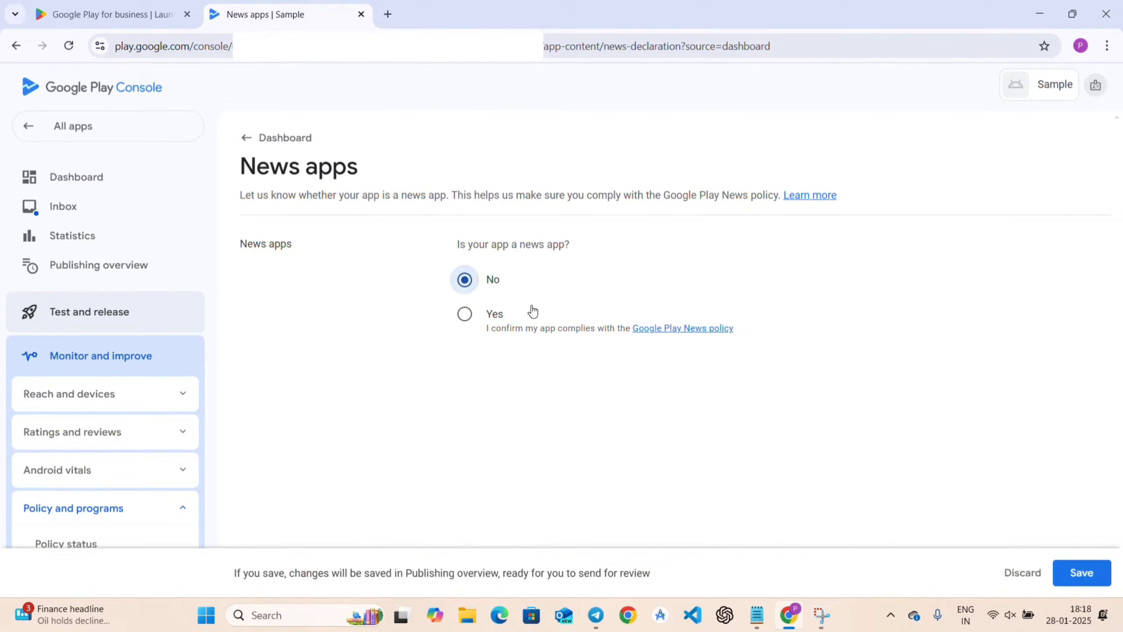
left_click(1079, 572)
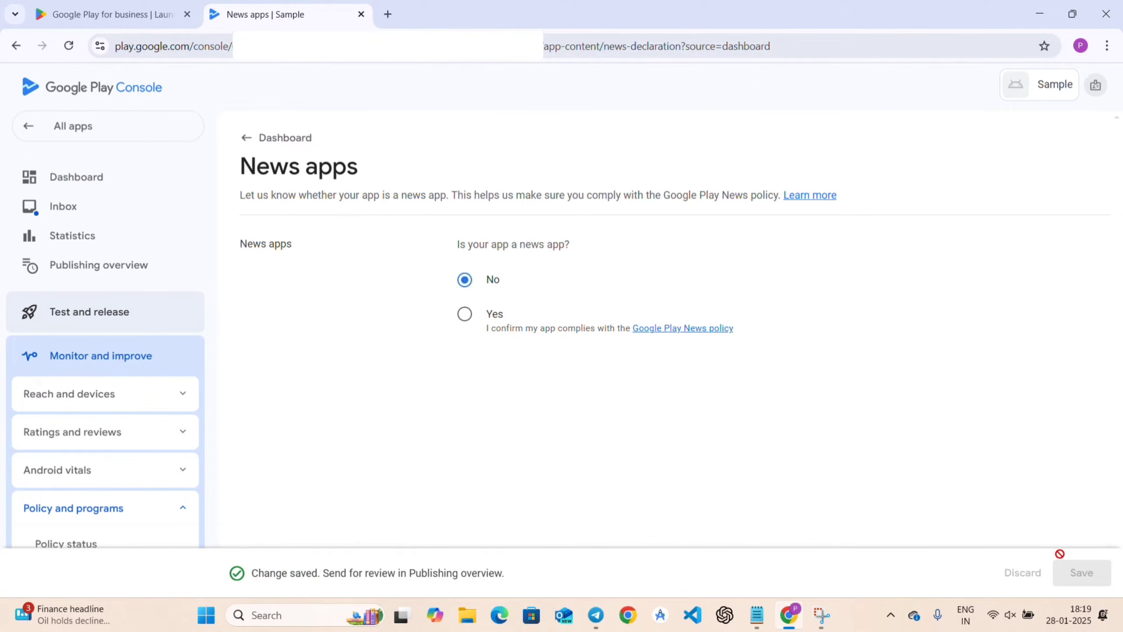
left_click(287, 141)
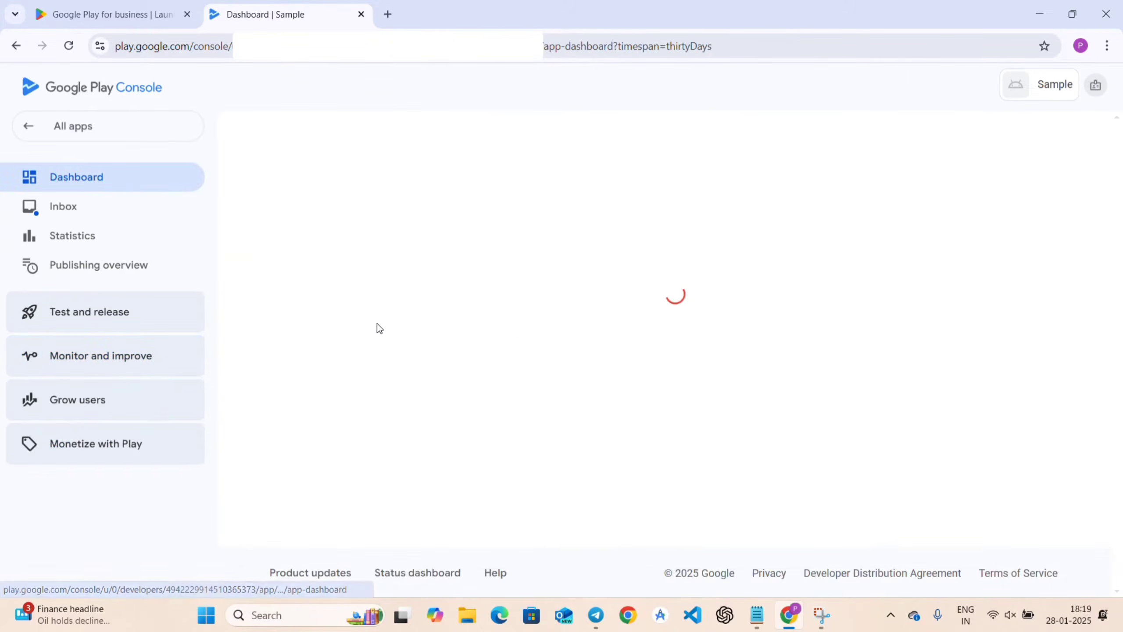
In Data safety, answer that no required user data is collected and advance to the preview.
scroll(566, 386, "down", 8)
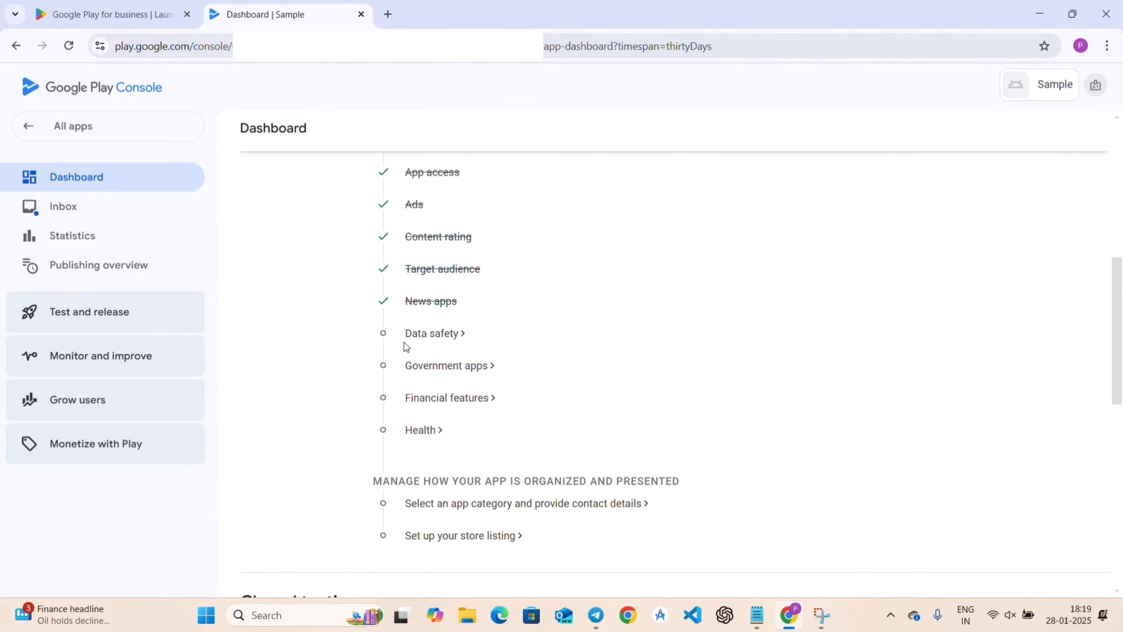
left_click(436, 337)
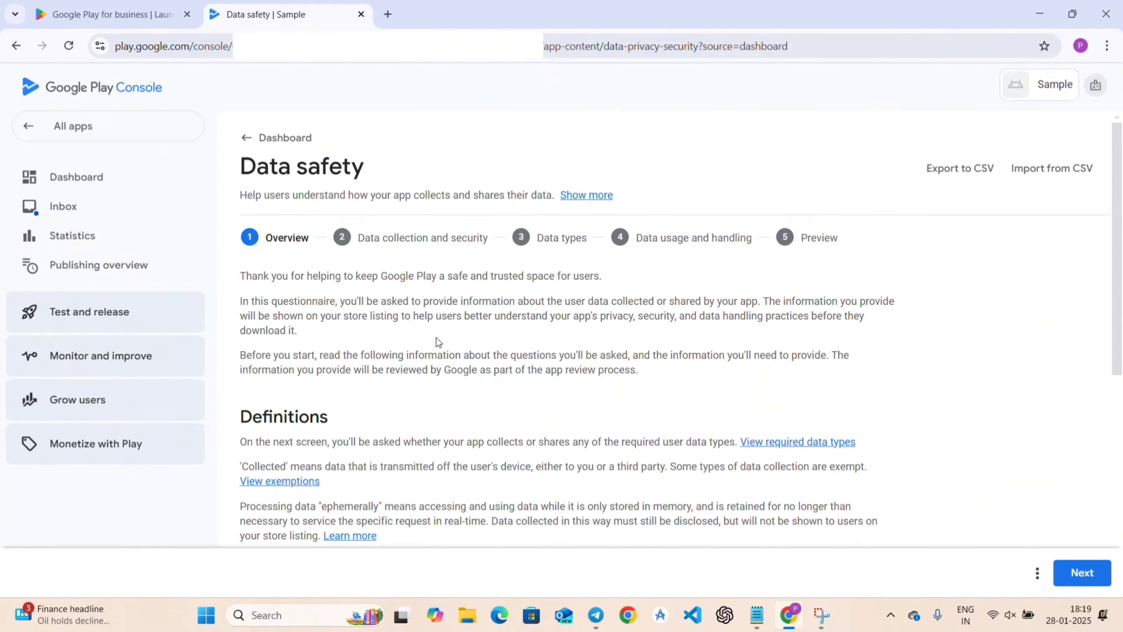
scroll(417, 416, "down", 6)
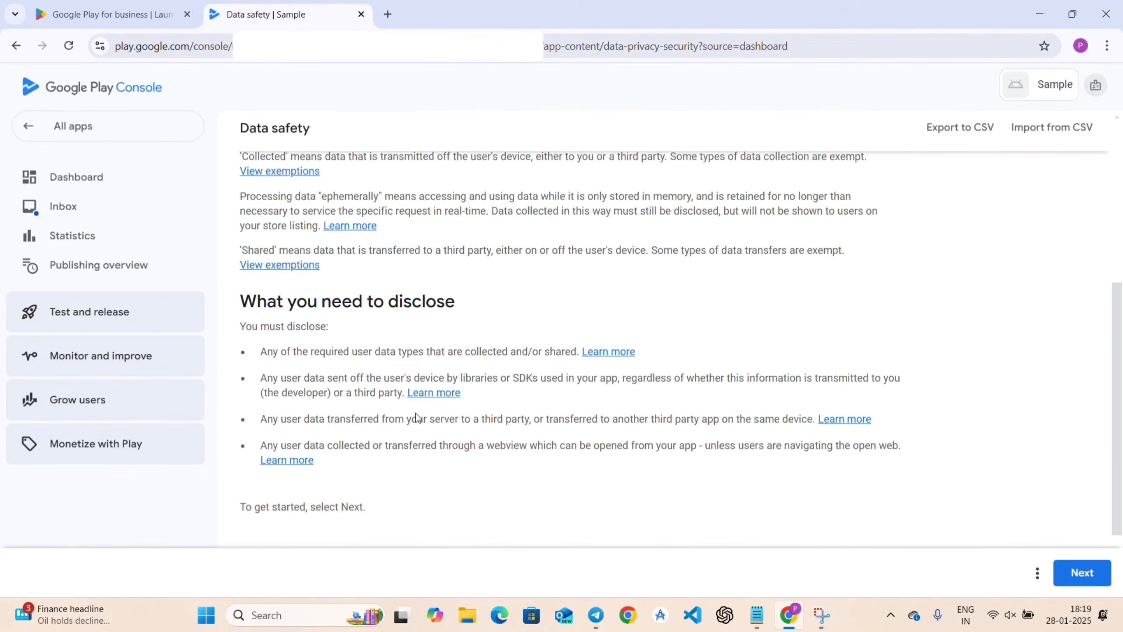
left_click(1075, 574)
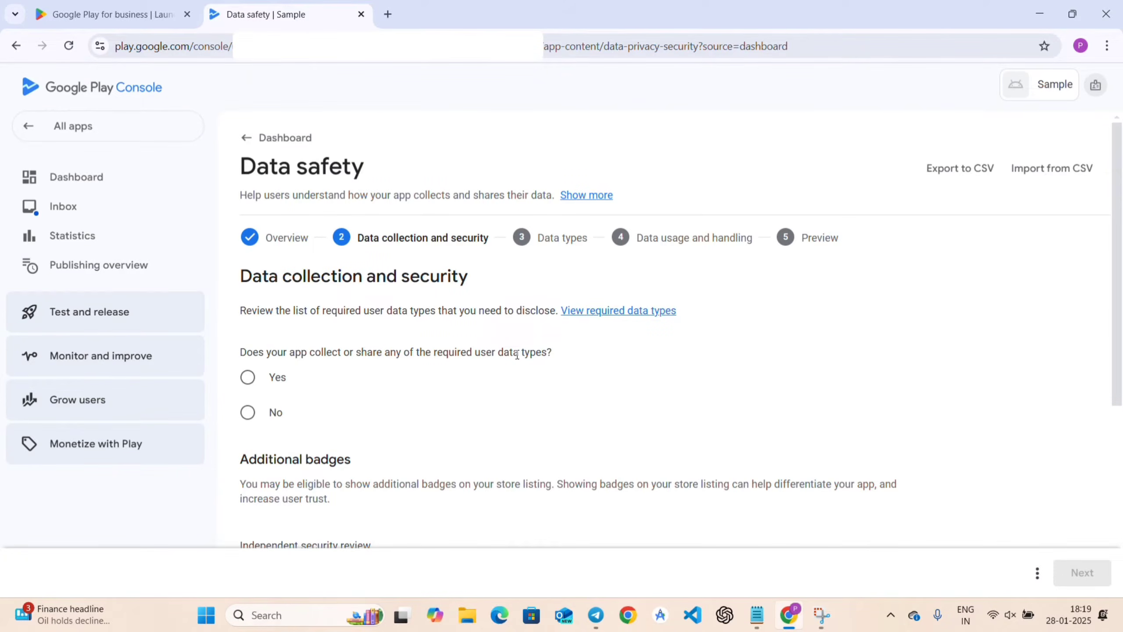
left_click(250, 412)
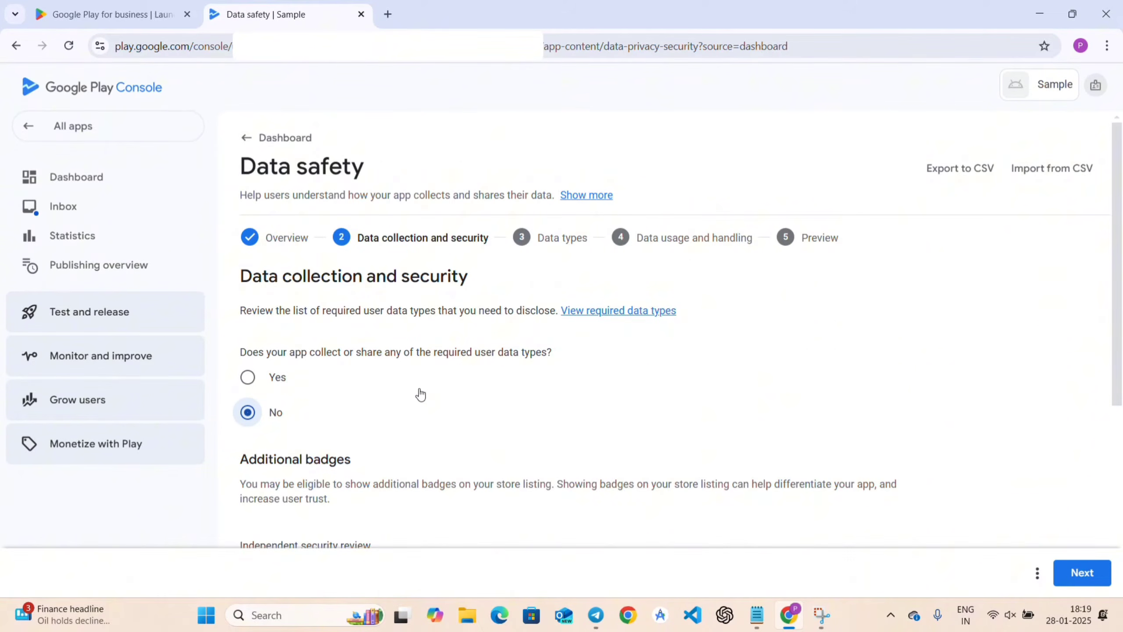
scroll(419, 389, "down", 6)
left_click(1080, 573)
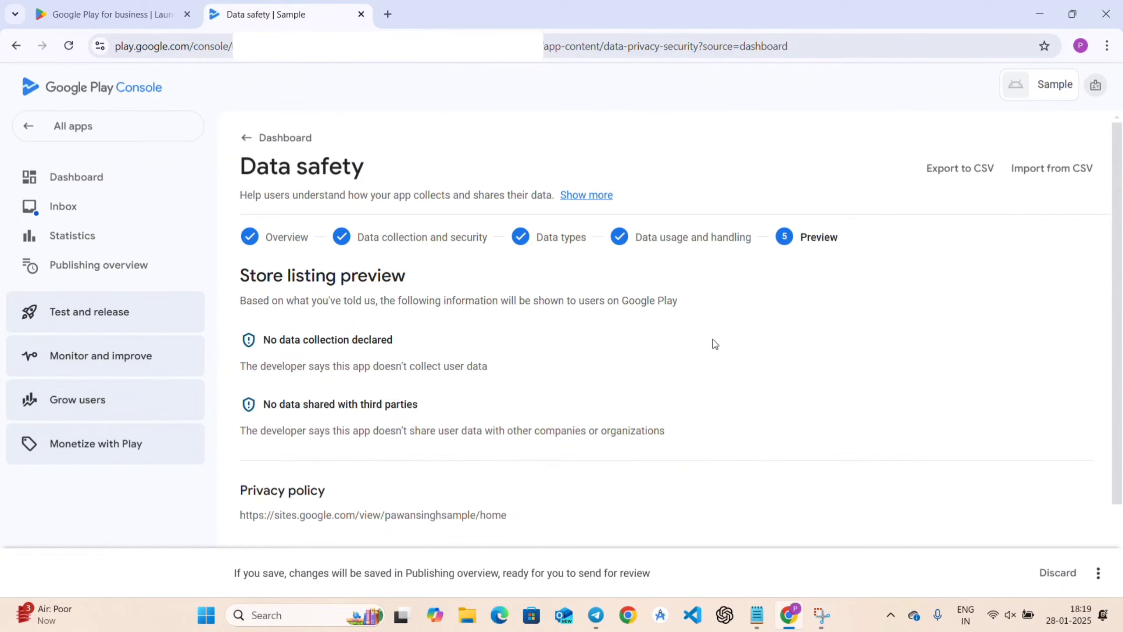
Save the Data safety answers from the preview and return to the dashboard.
scroll(794, 320, "down", 2)
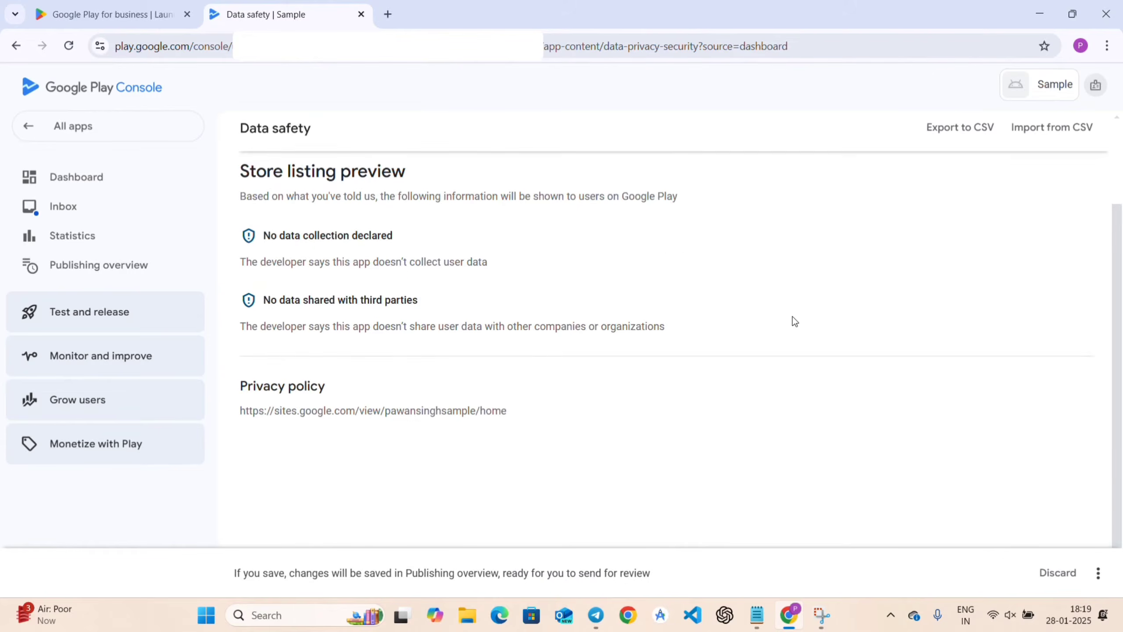
scroll(795, 320, "up", 2)
scroll(428, 423, "down", 2)
left_click(1099, 574)
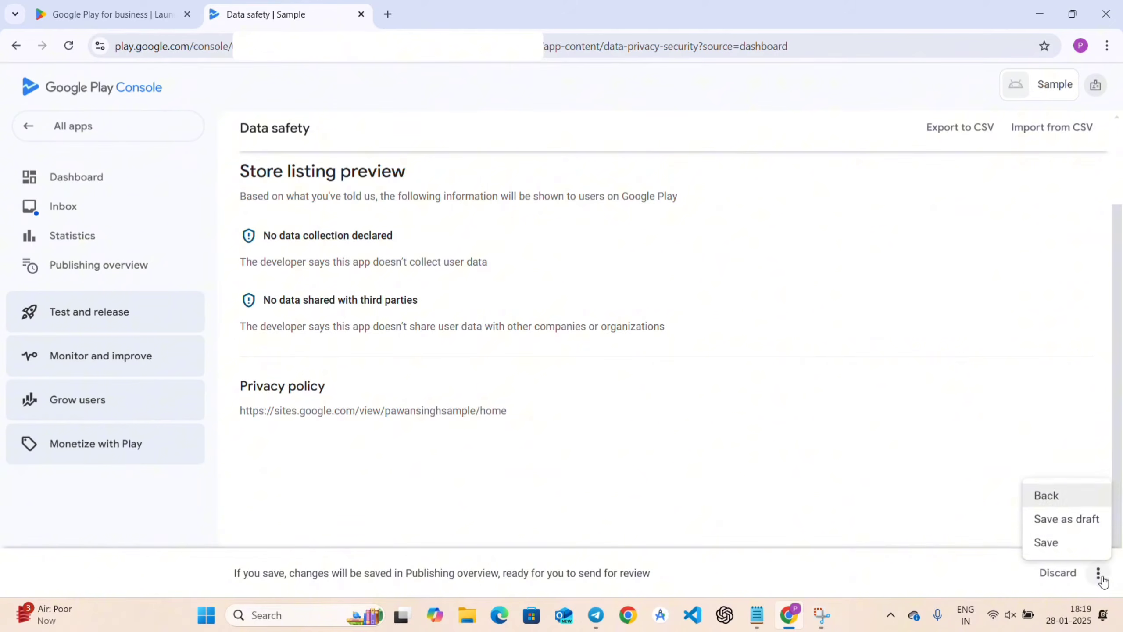
left_click(1055, 542)
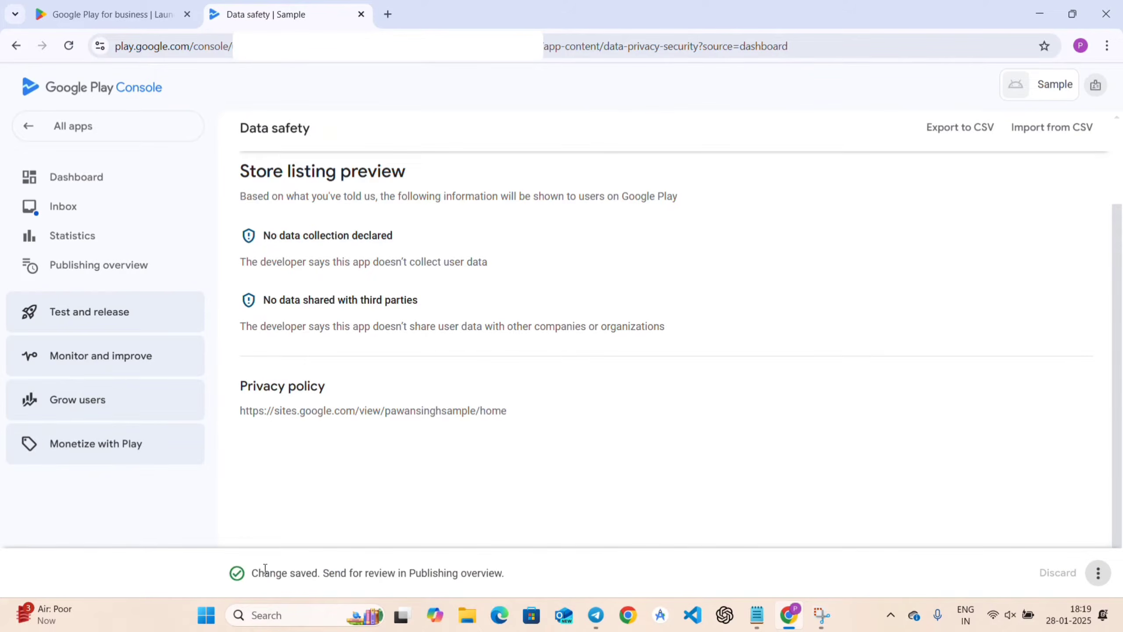
scroll(366, 427, "up", 3)
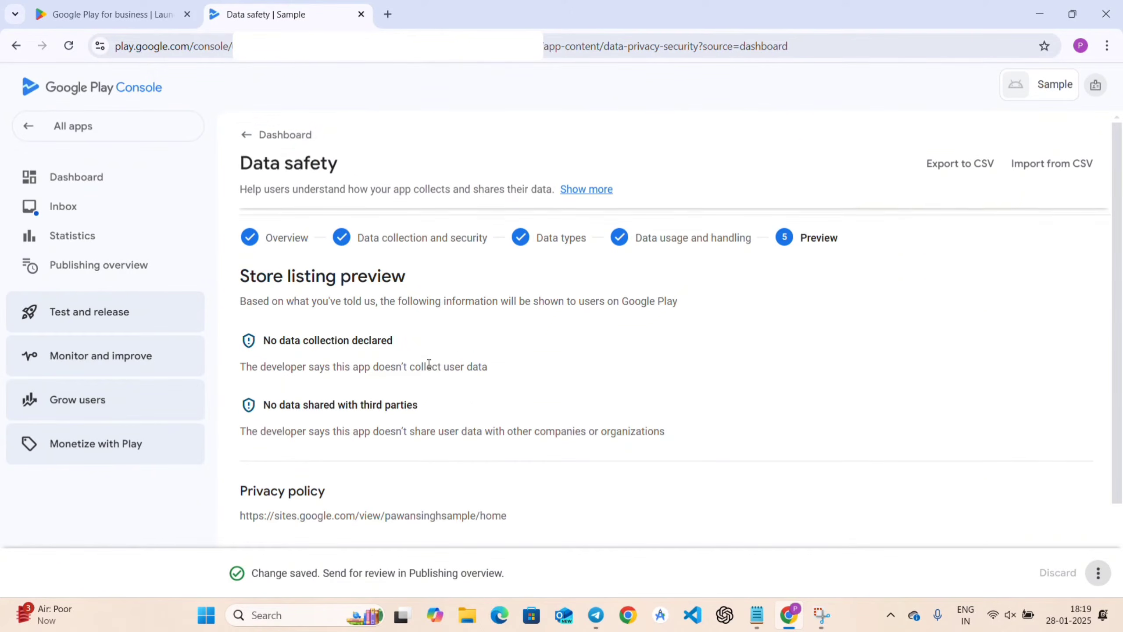
left_click(295, 138)
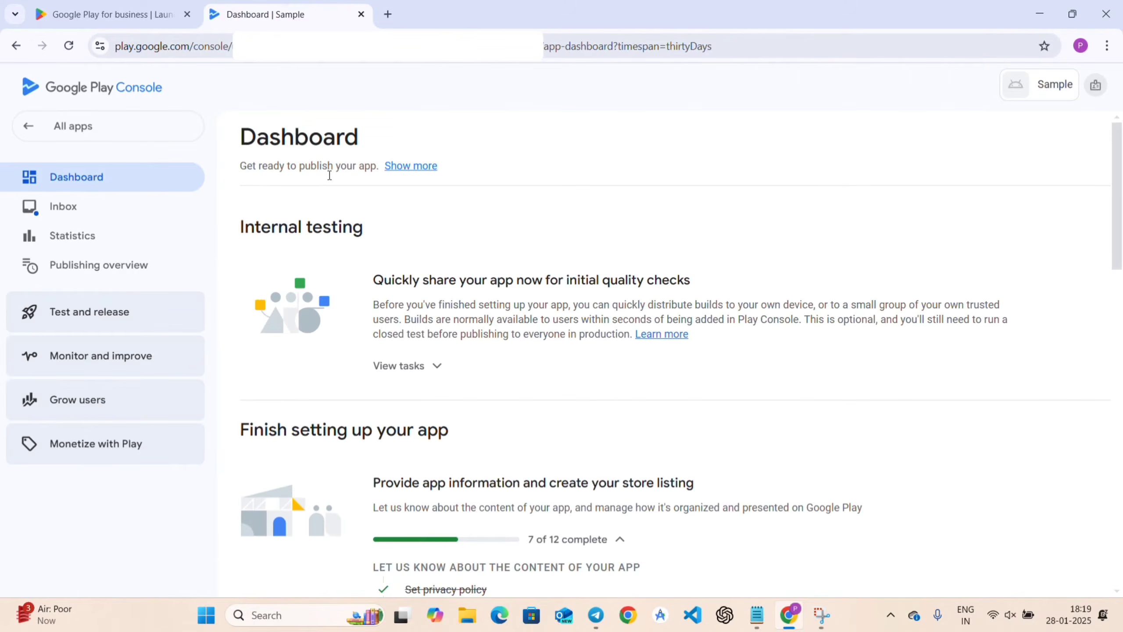
Answer No to the Government apps declaration, save, and return to the dashboard checklist.
scroll(576, 431, "down", 6)
scroll(576, 430, "down", 2)
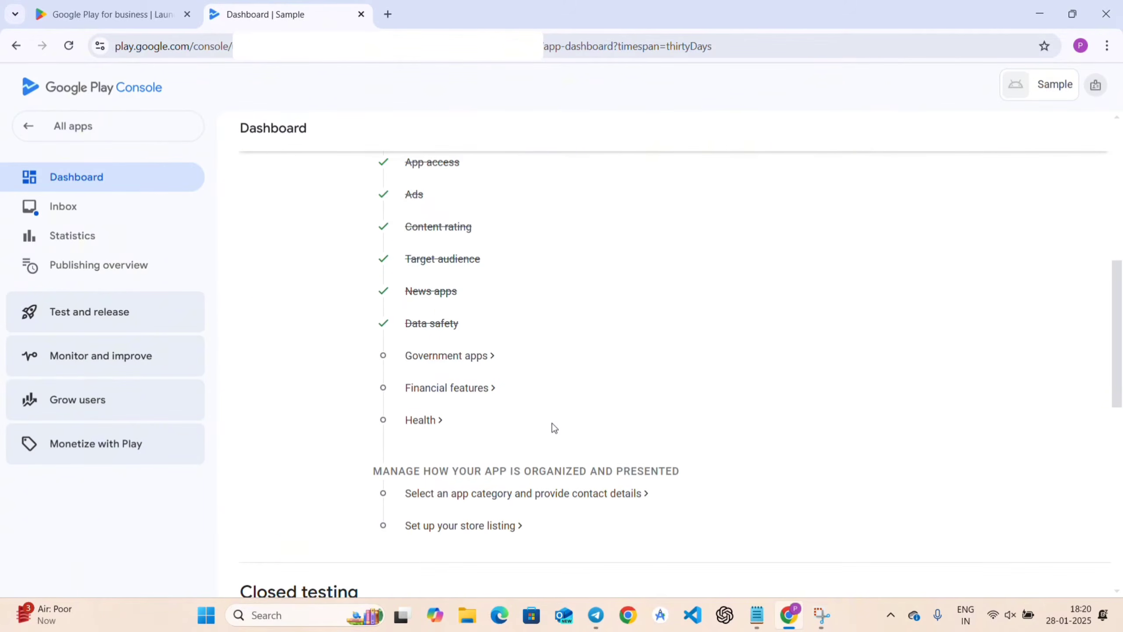
left_click(445, 357)
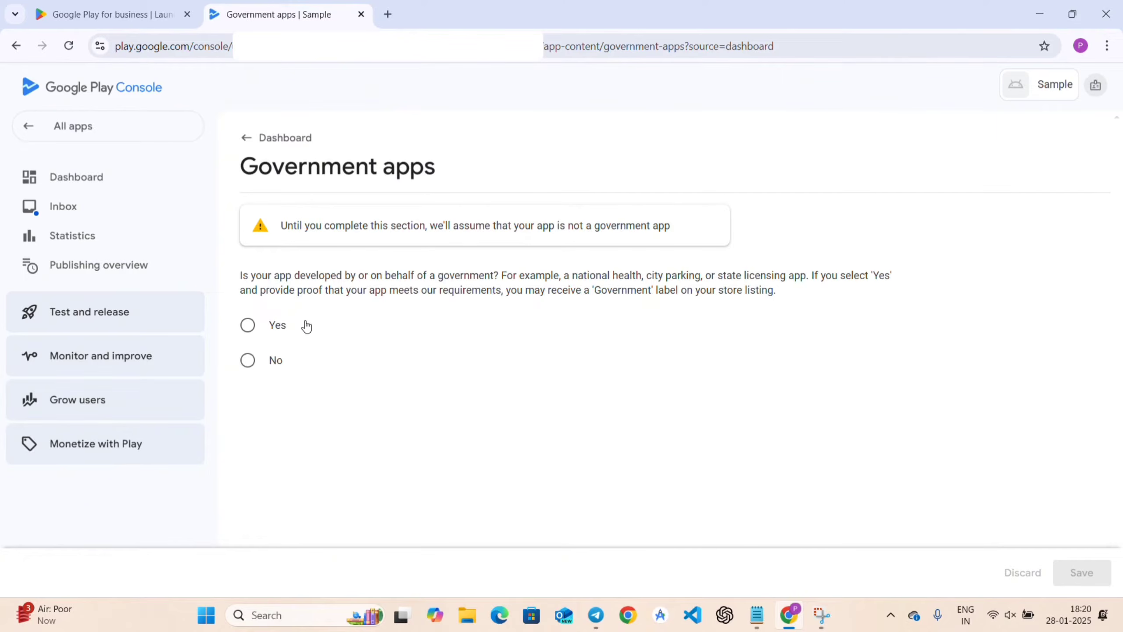
left_click(248, 360)
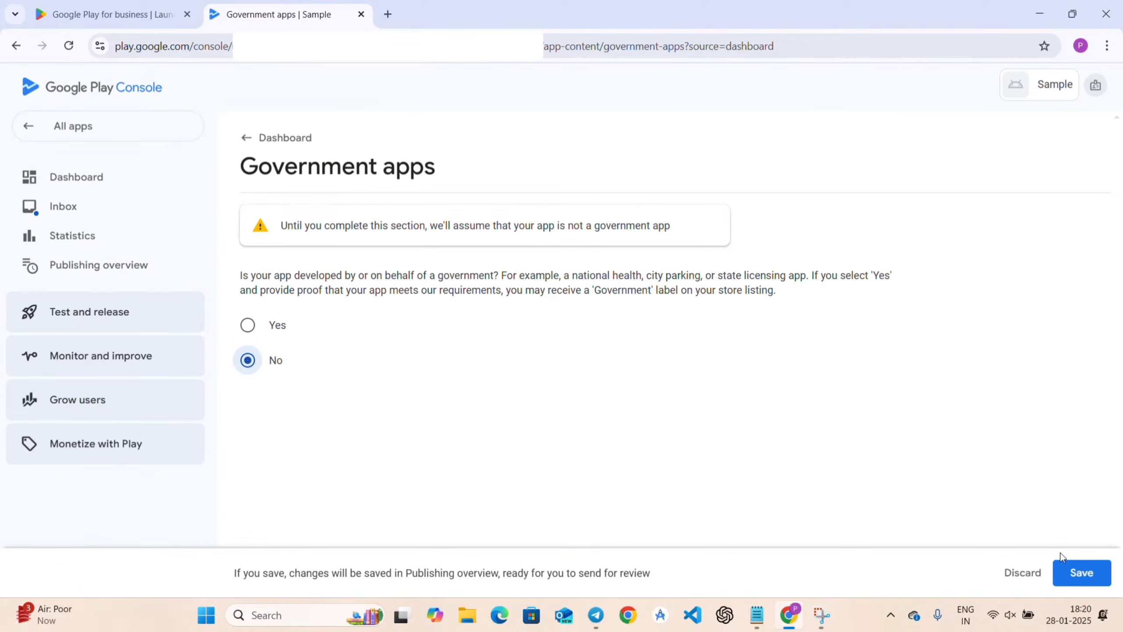
left_click(1076, 573)
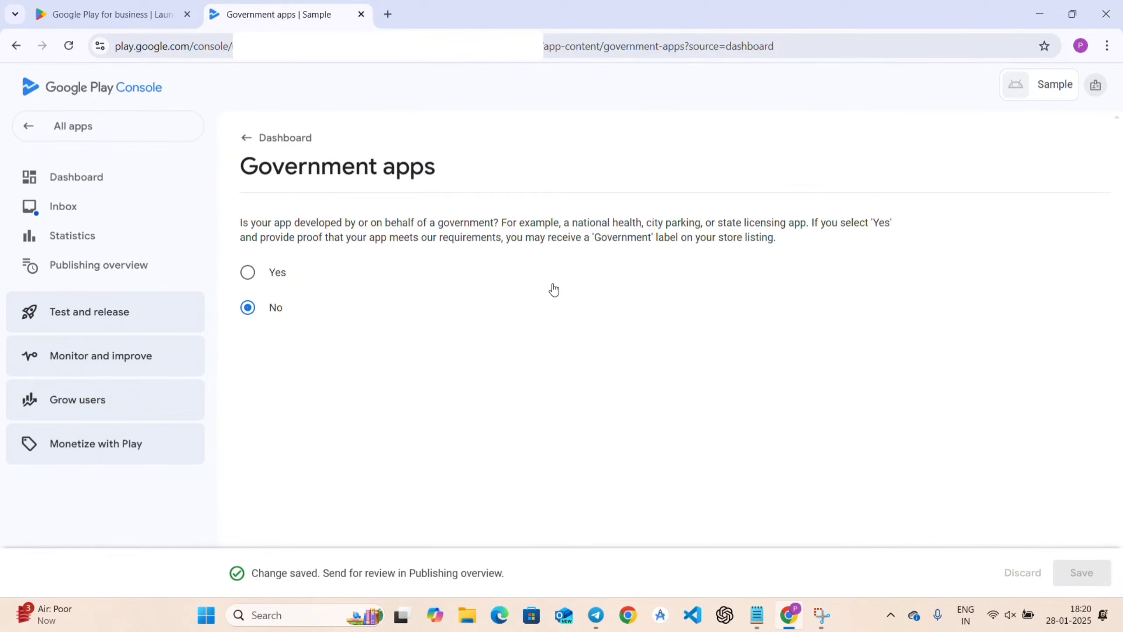
left_click(287, 140)
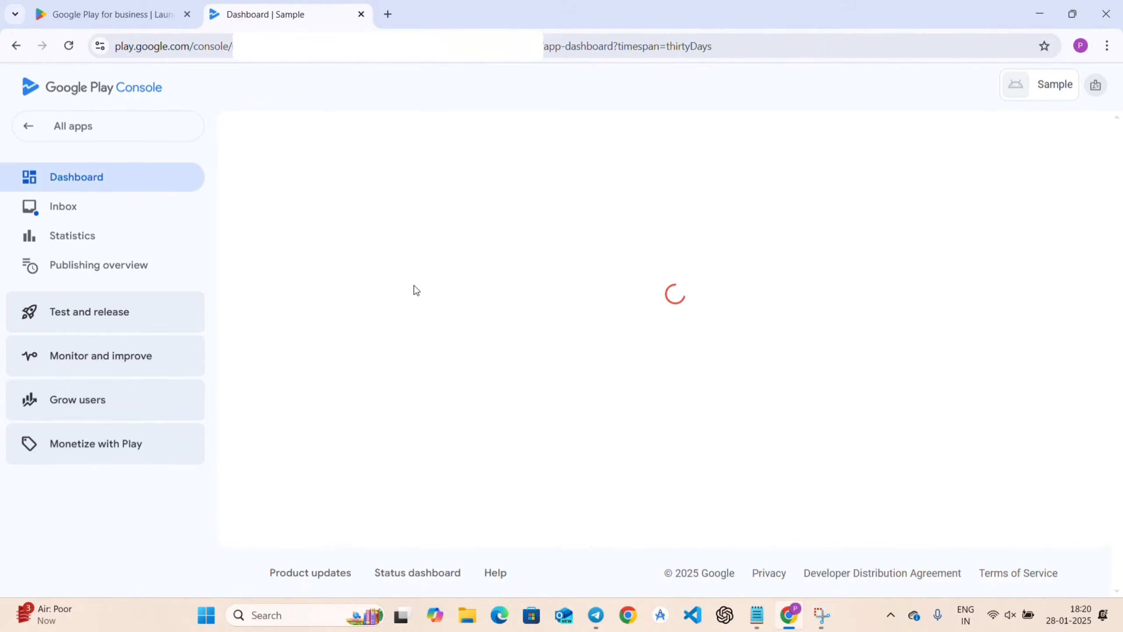
scroll(644, 411, "down", 8)
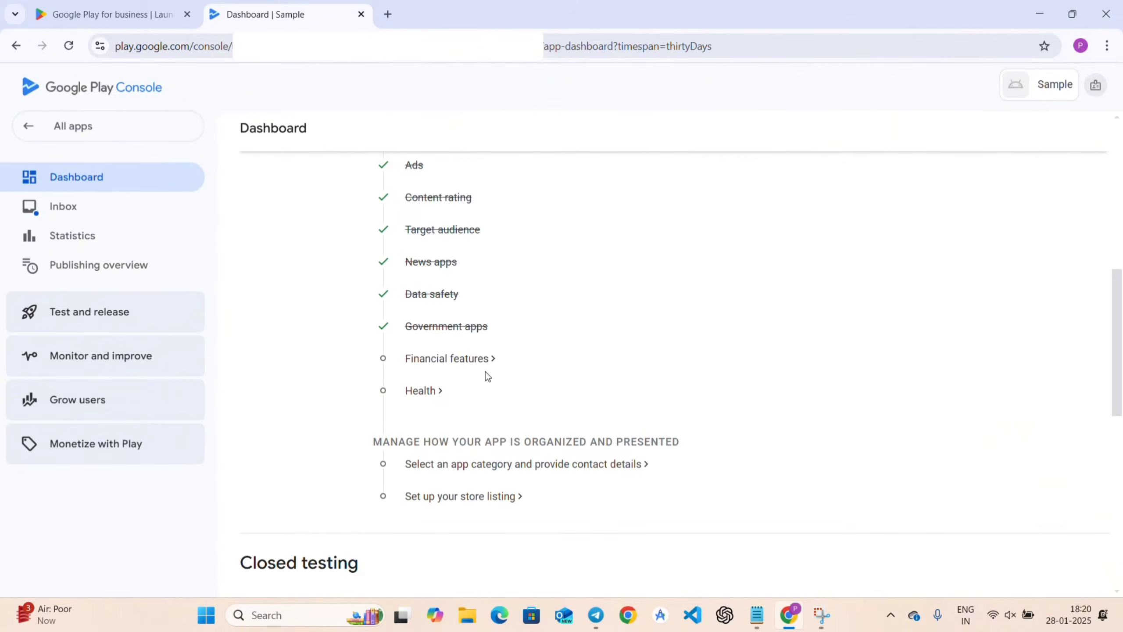
Open the Financial features declaration and clear the loan features that were briefly ticked.
left_click(454, 360)
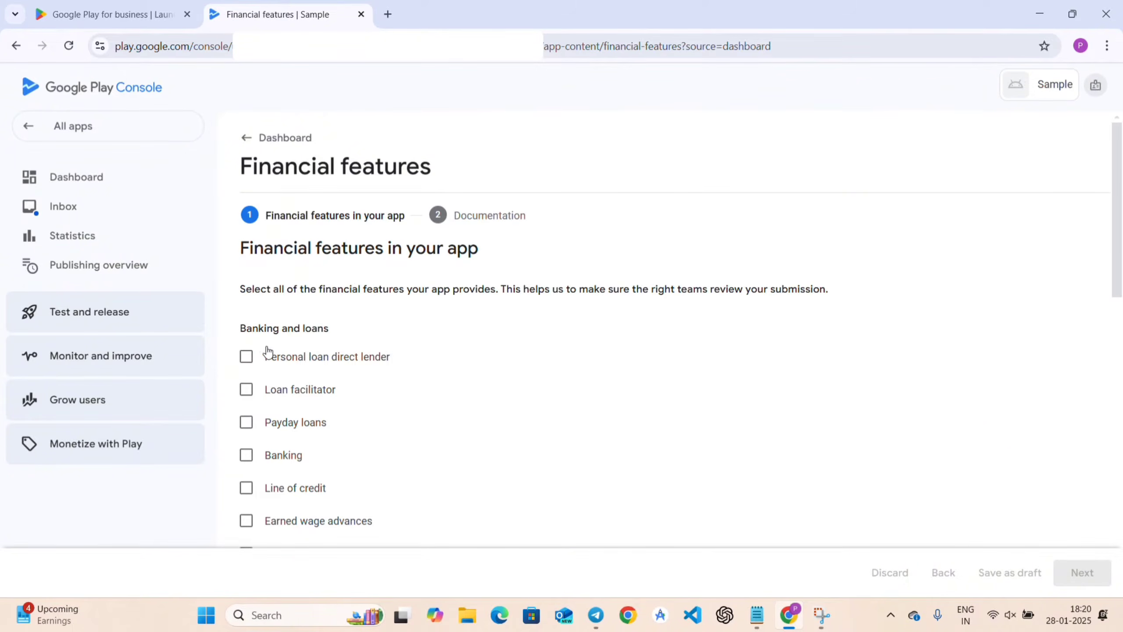
left_click(247, 390)
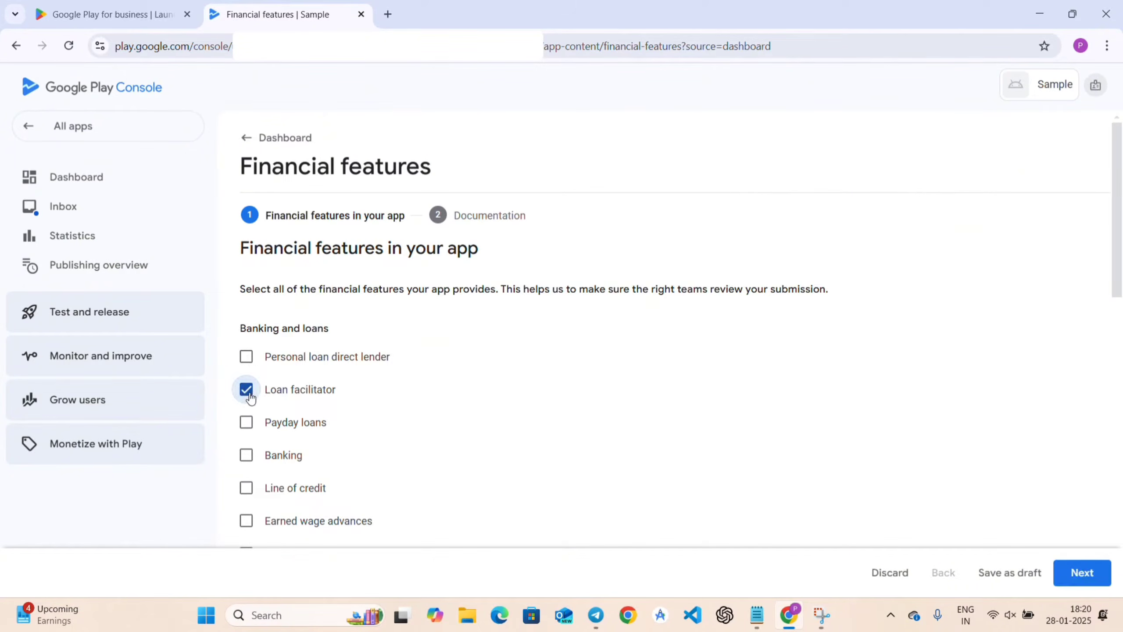
left_click(248, 358)
left_click(249, 362)
left_click(247, 390)
scroll(359, 390, "down", 5)
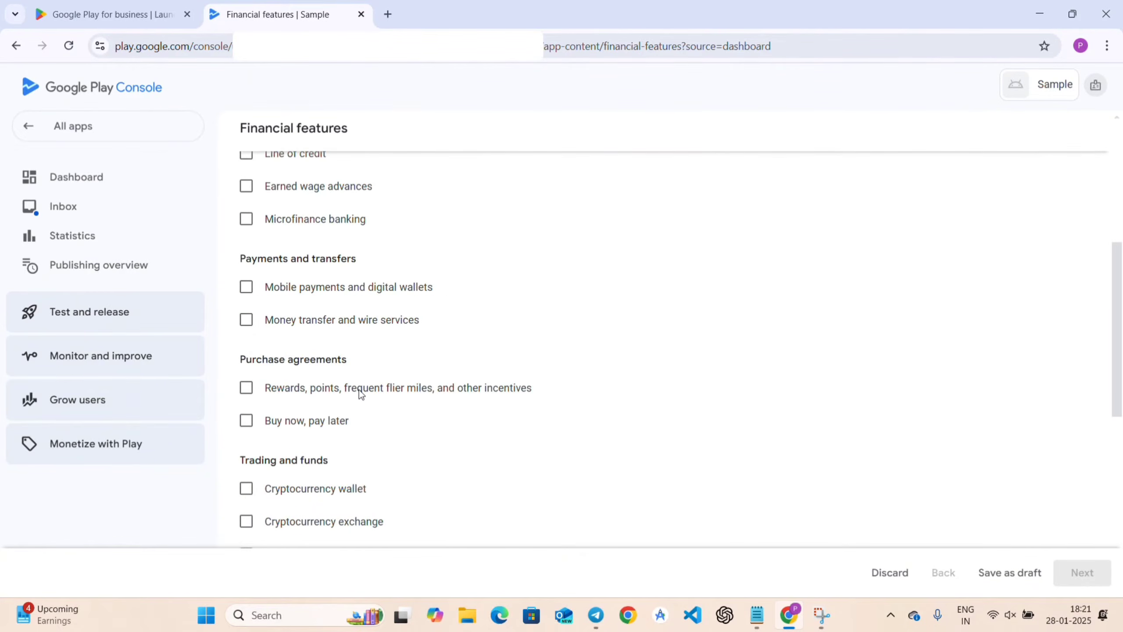
scroll(359, 390, "down", 8)
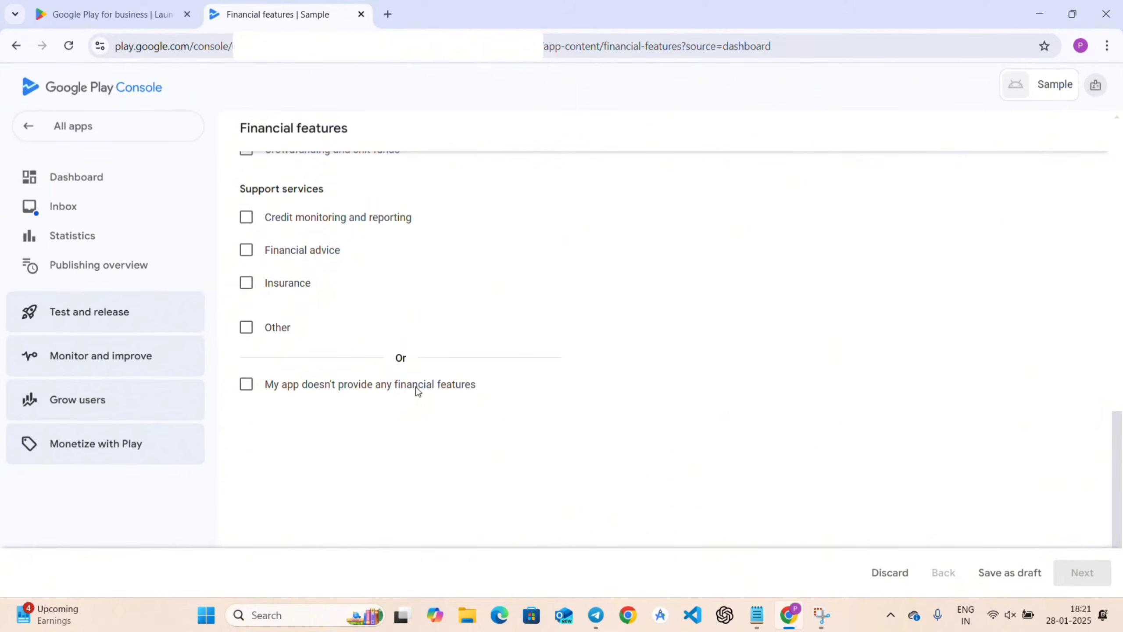
Tick 'My app doesn't provide any financial features', save via the ⋮ menu, and return to Dashboard.
left_click(245, 384)
left_click(1082, 574)
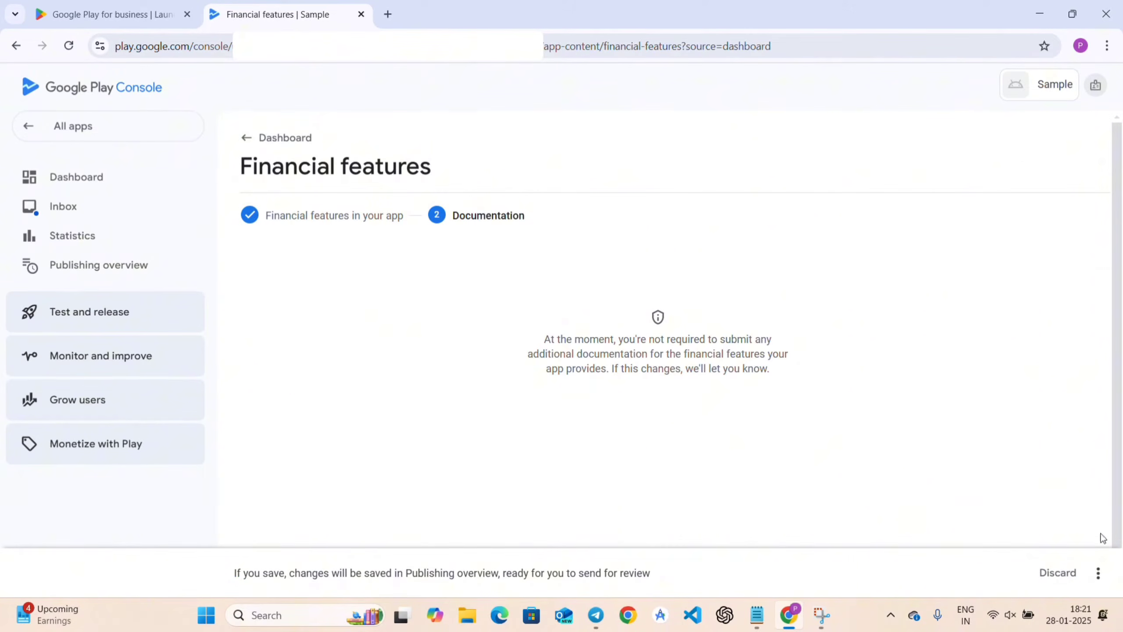
left_click(1099, 573)
left_click(1048, 541)
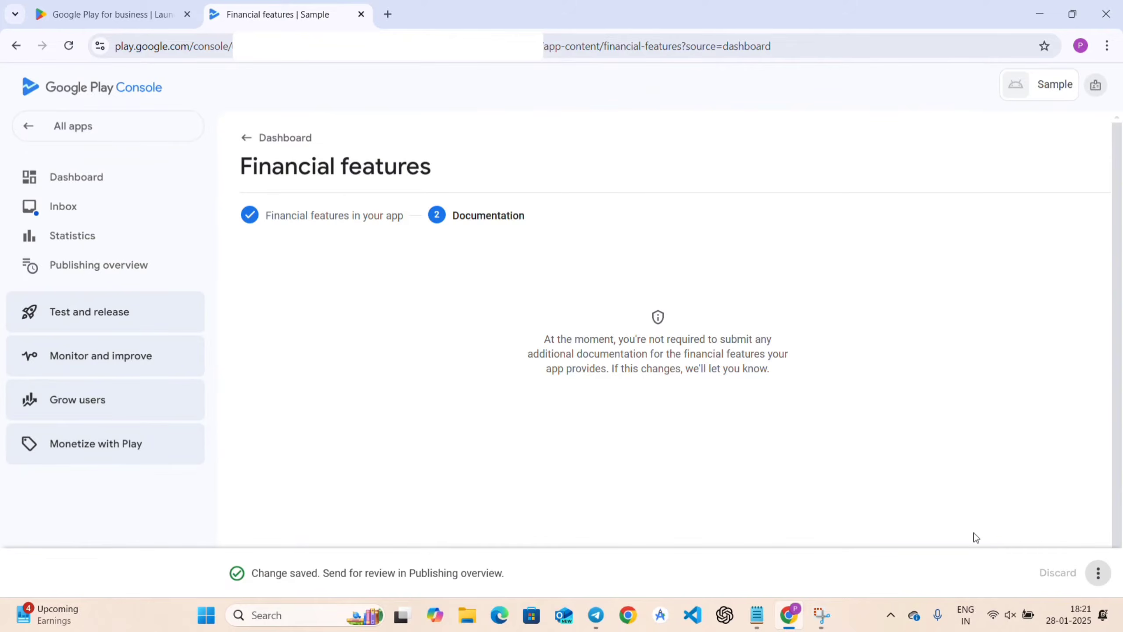
left_click(277, 132)
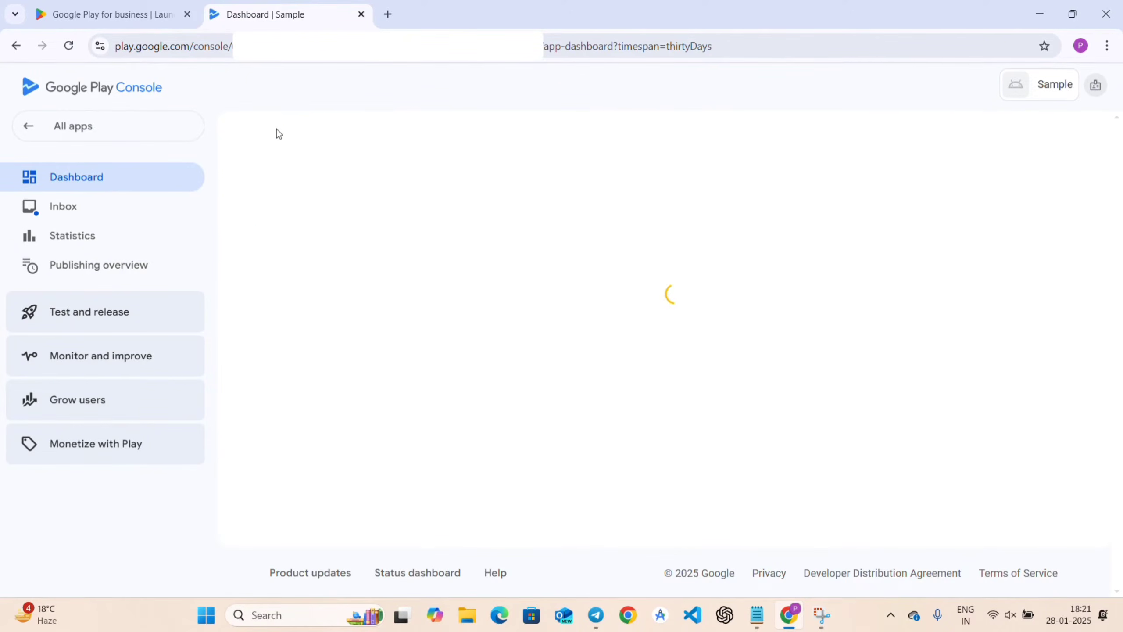
scroll(534, 443, "down", 10)
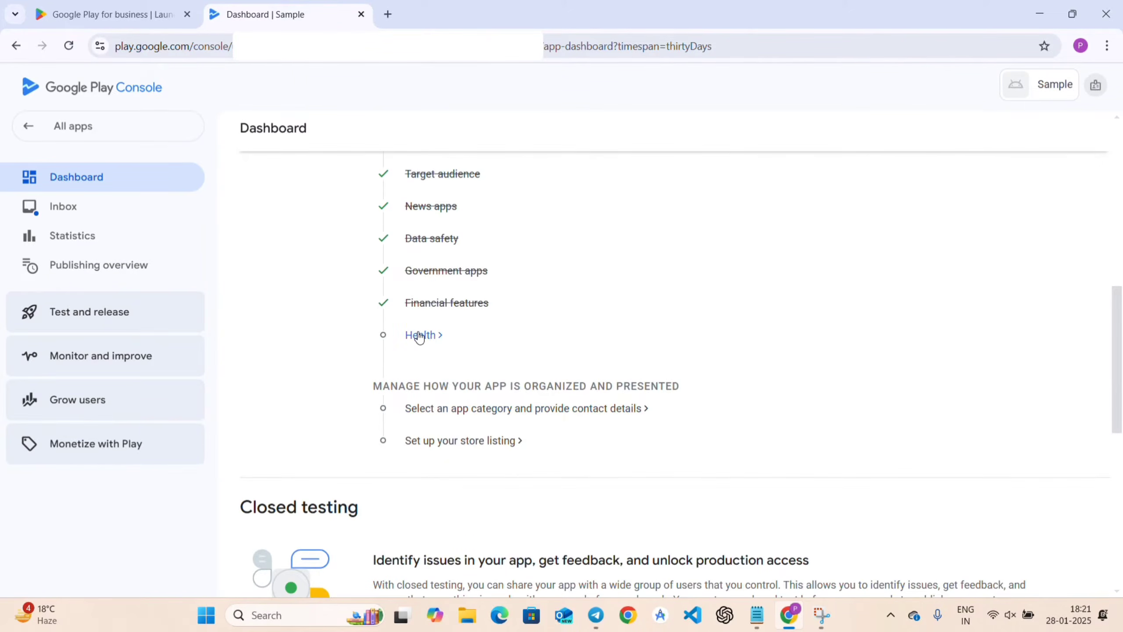
In Health apps, tick 'My app does not have any health features', save, and return to Dashboard.
left_click(419, 336)
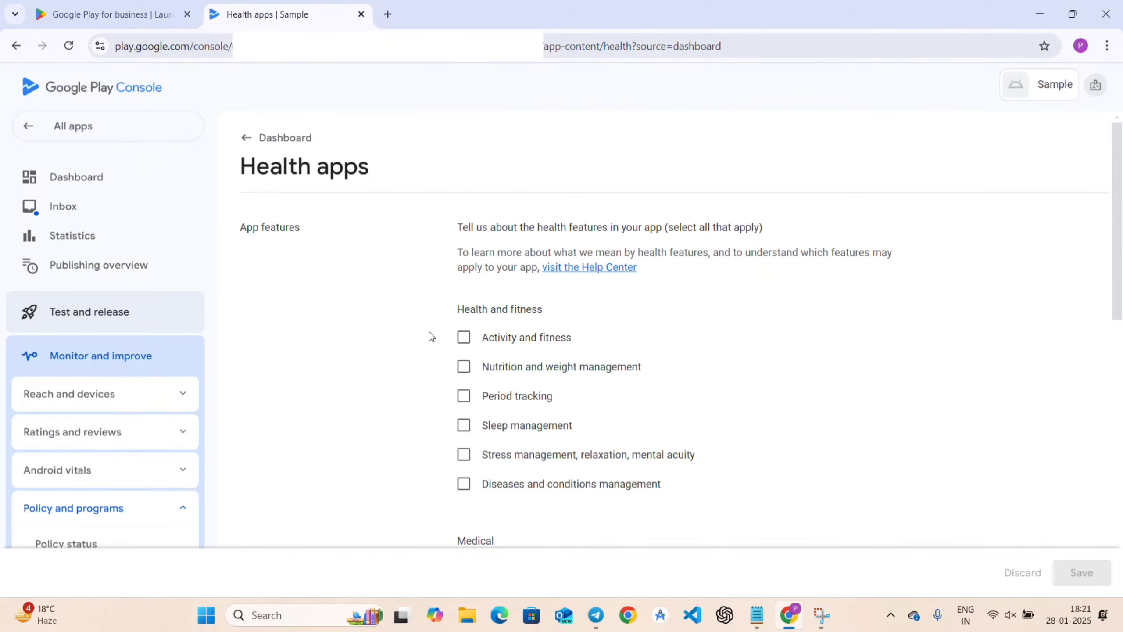
scroll(539, 321, "down", 3)
scroll(540, 323, "down", 10)
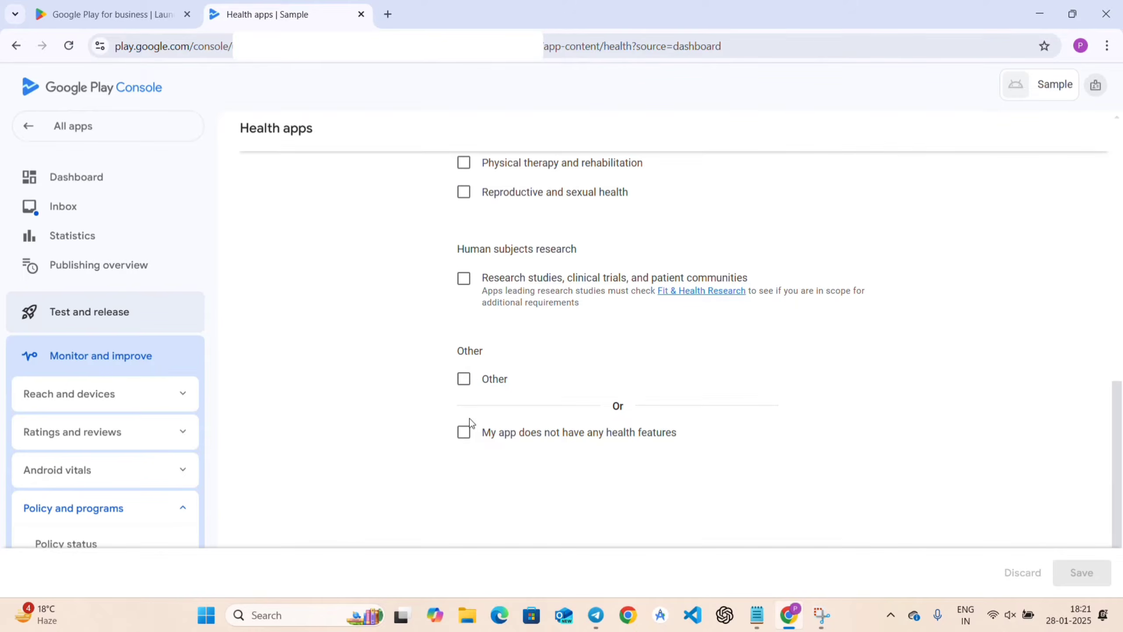
left_click(465, 432)
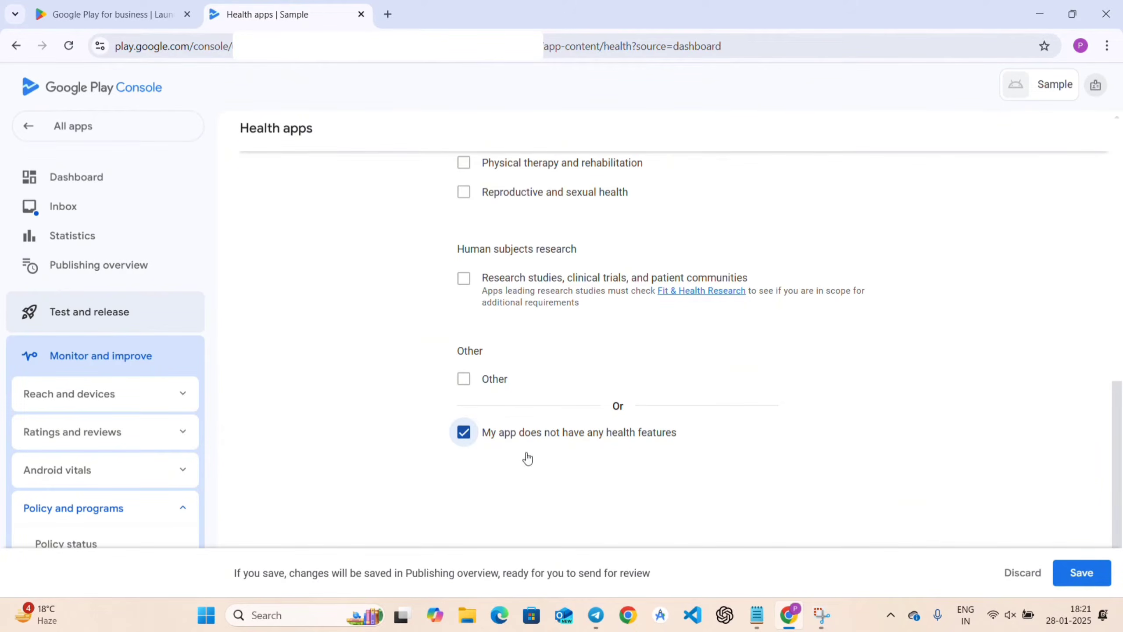
left_click(1078, 581)
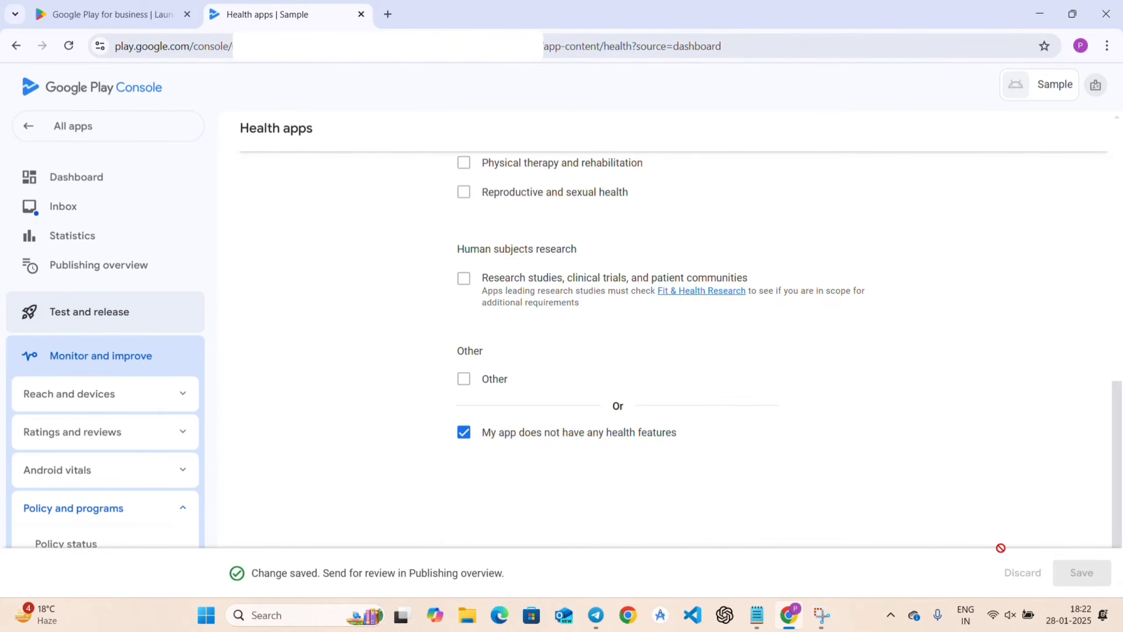
scroll(767, 476, "up", 10)
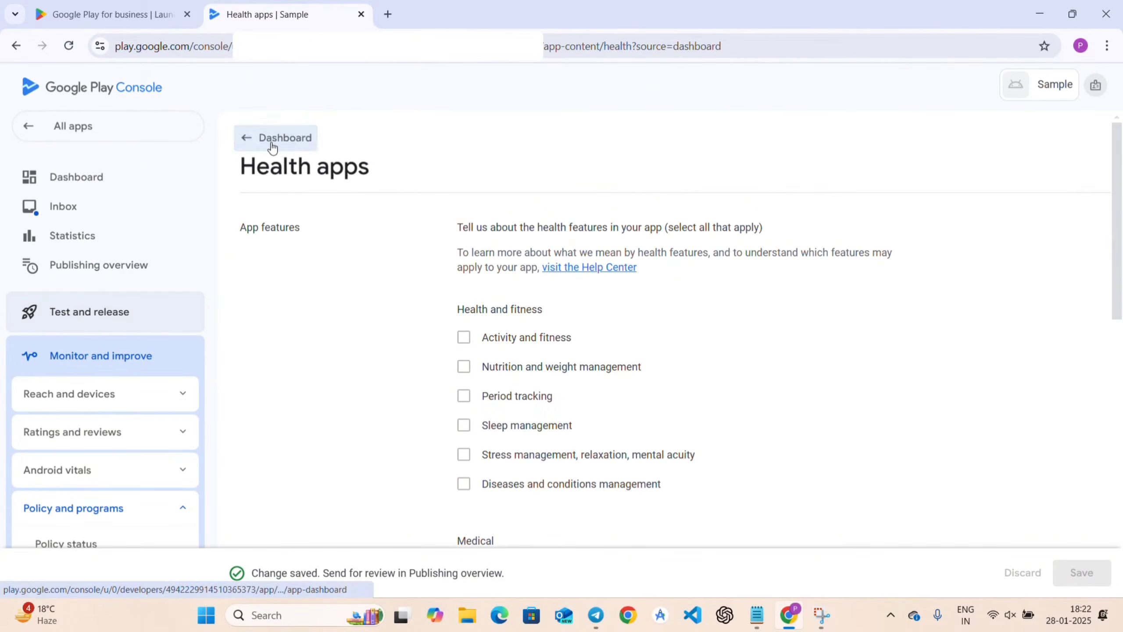
left_click(272, 140)
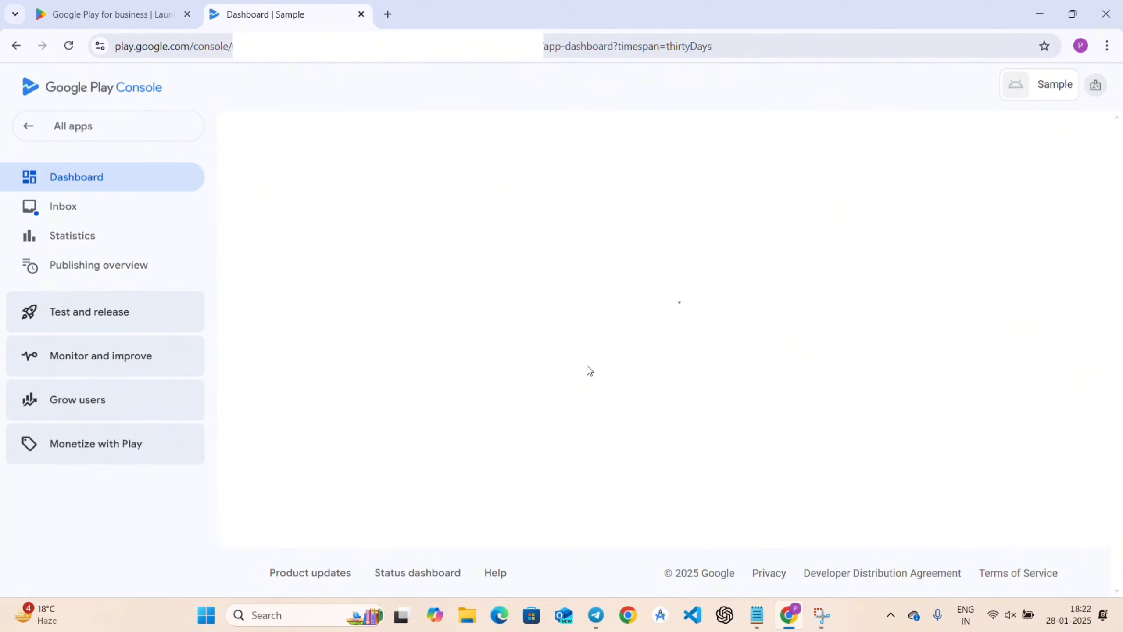
Open 'Select an app category and provide contact details' from the dashboard checklist.
scroll(587, 366, "down", 4)
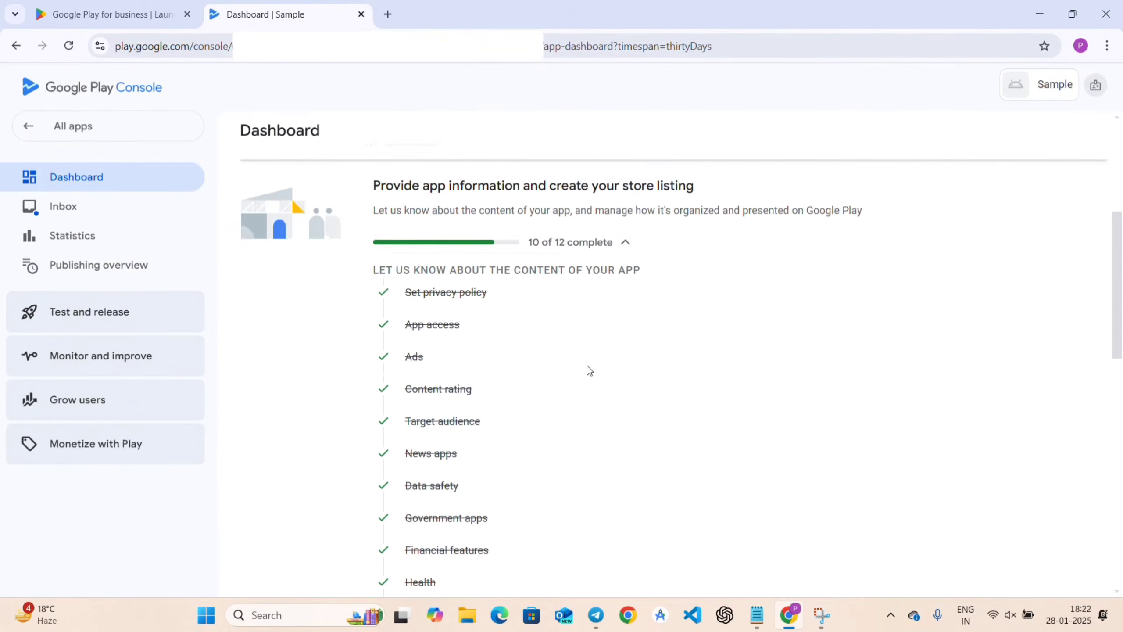
scroll(587, 365, "down", 5)
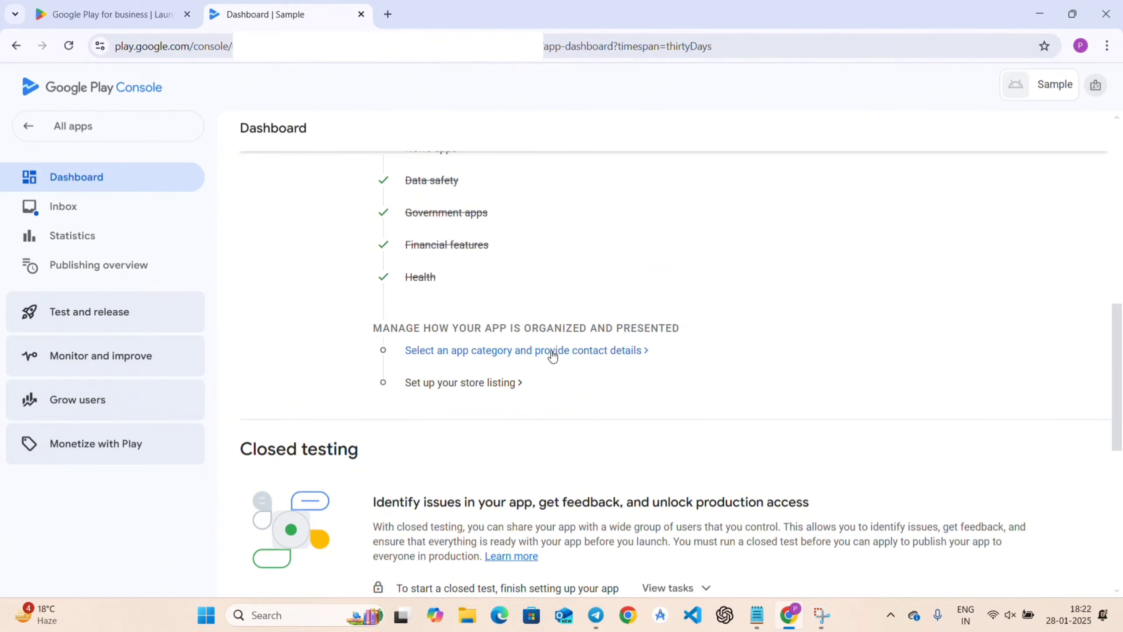
left_click(553, 354)
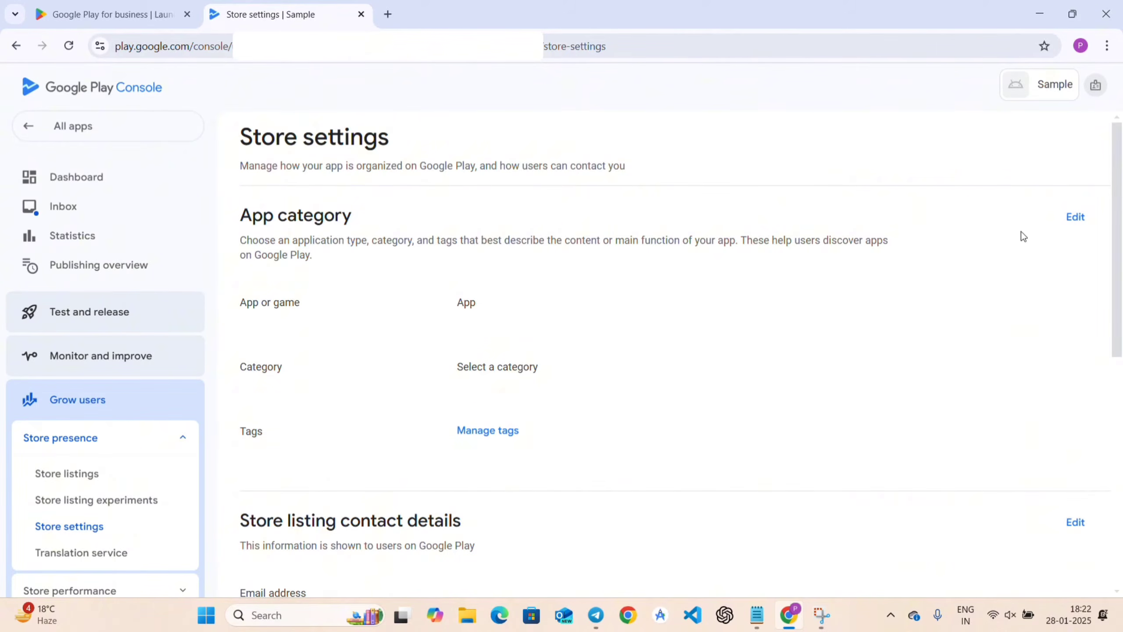
Set the App category to Productivity, save it, and close the category editor.
left_click(1074, 217)
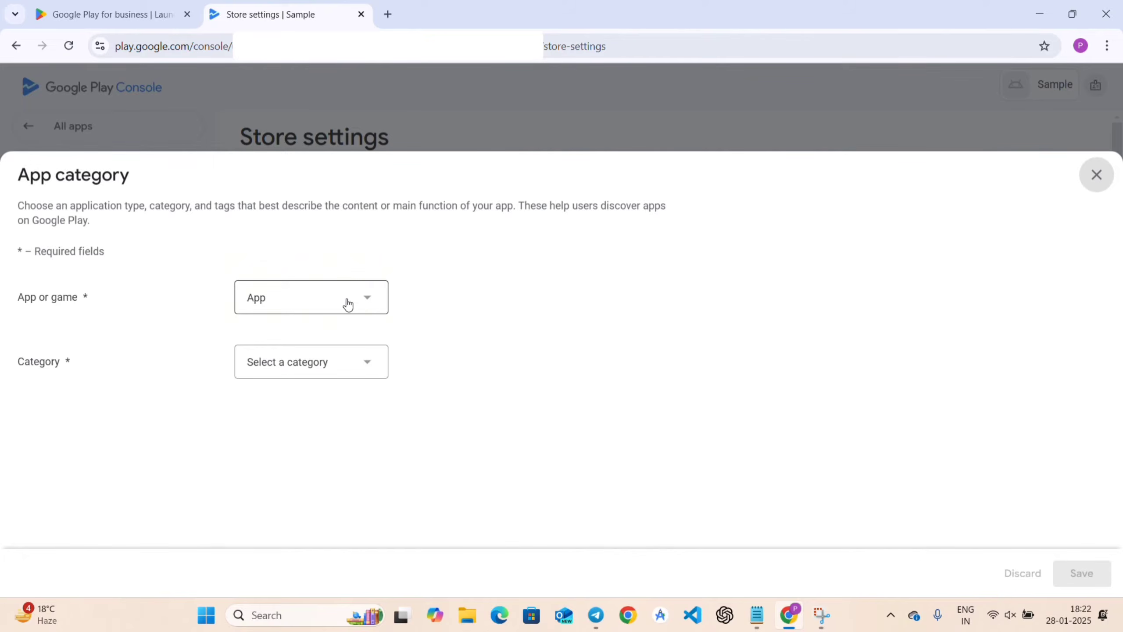
left_click(354, 366)
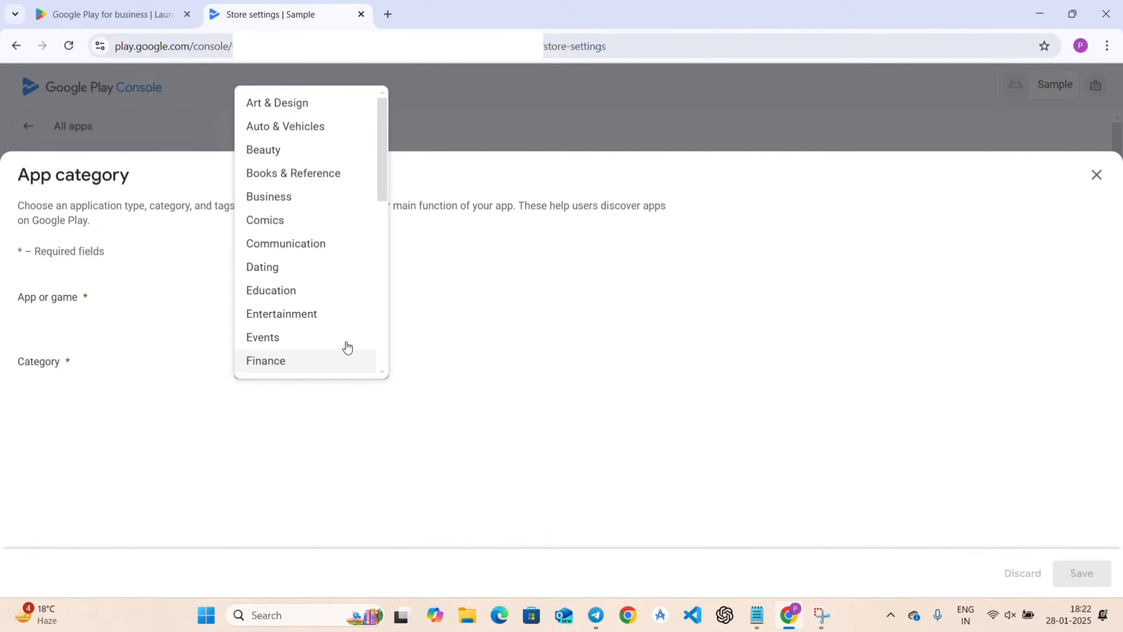
scroll(336, 247, "down", 10)
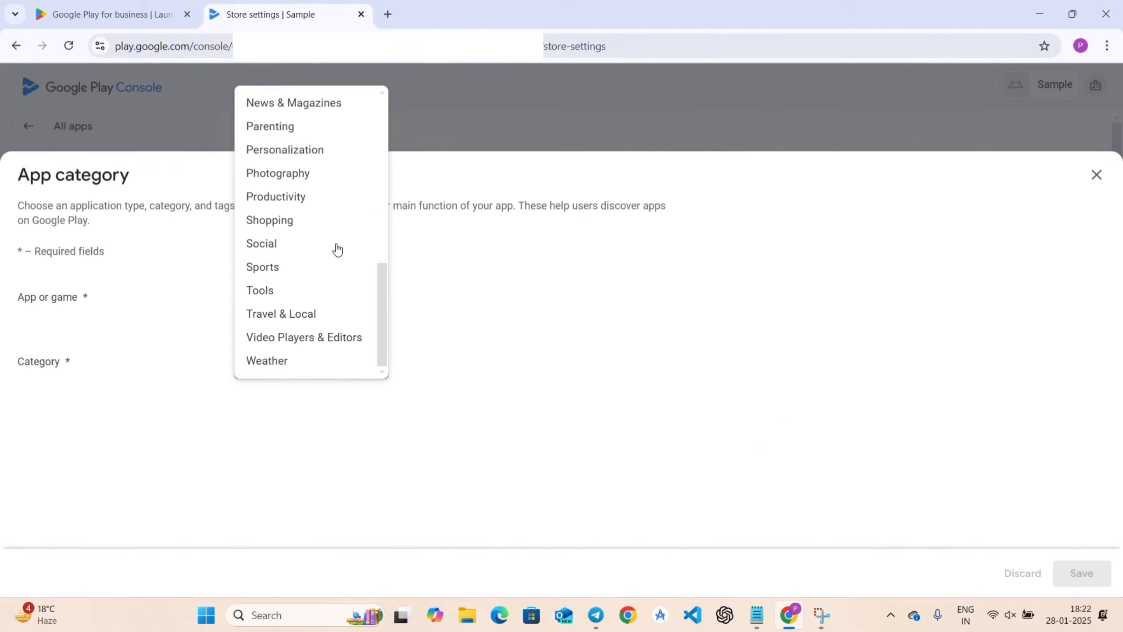
left_click(288, 200)
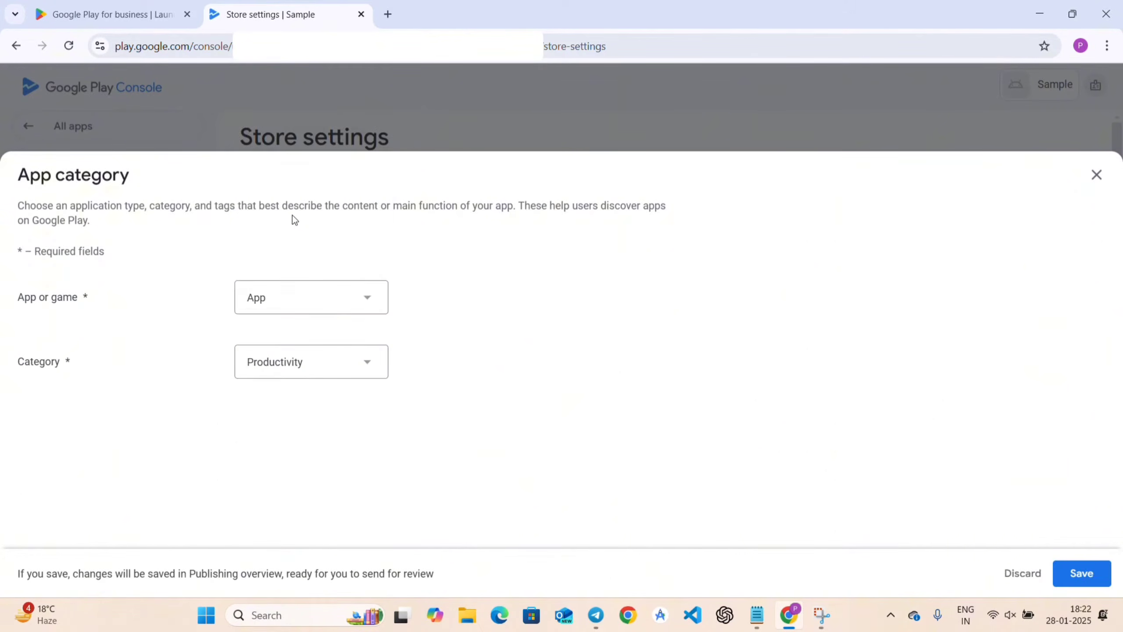
left_click(347, 371)
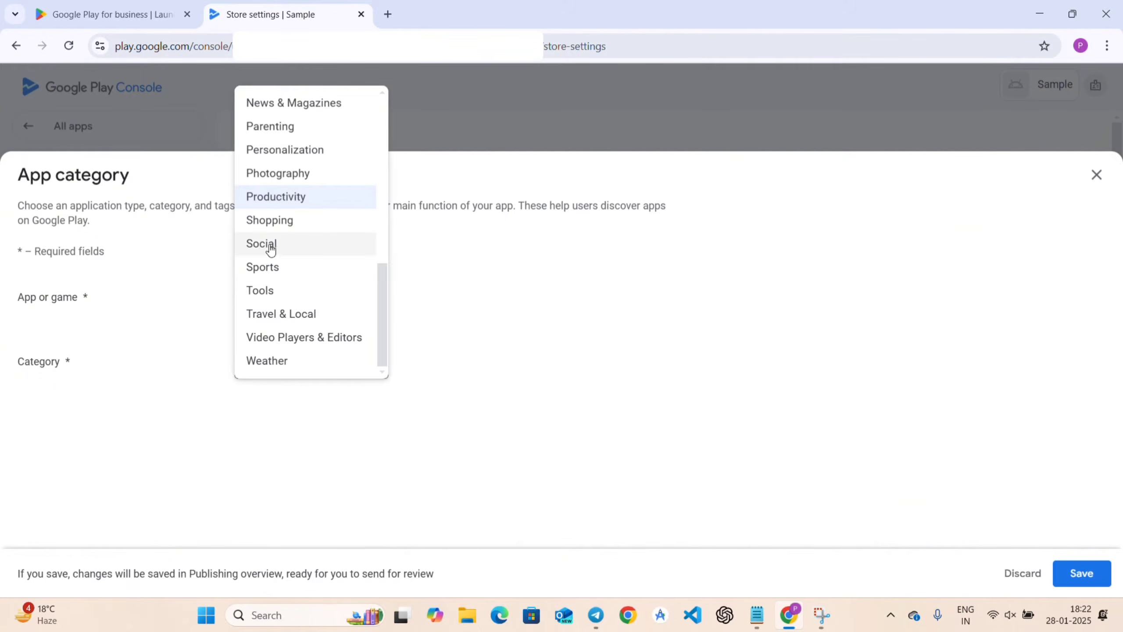
scroll(300, 158, "up", 6)
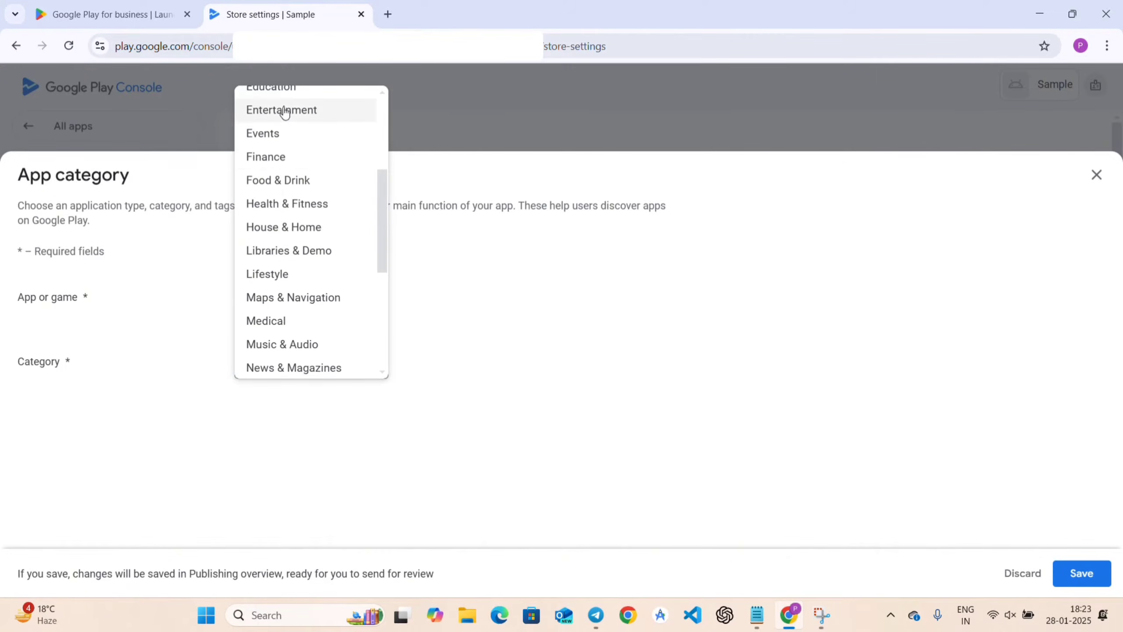
scroll(291, 108, "up", 3)
scroll(289, 133, "down", 10)
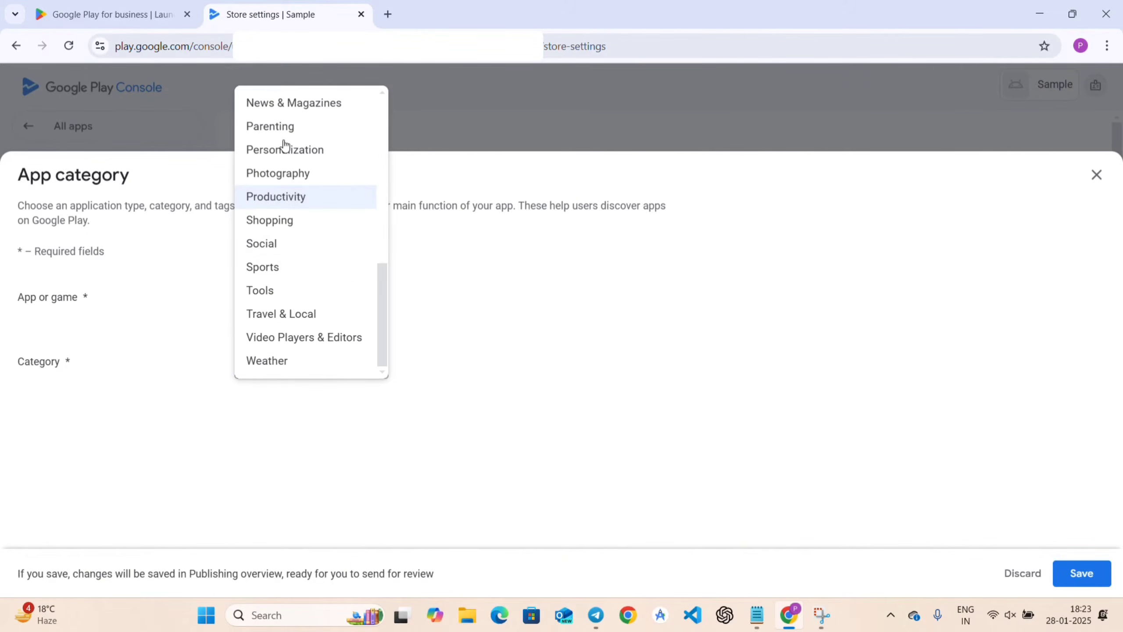
left_click(303, 198)
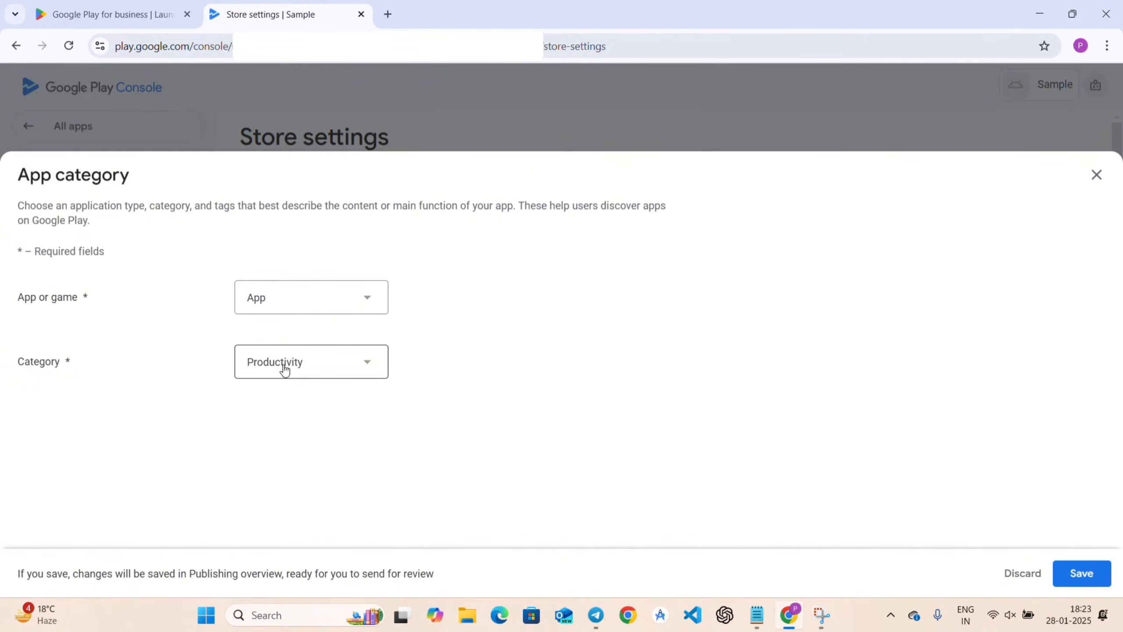
left_click(1092, 576)
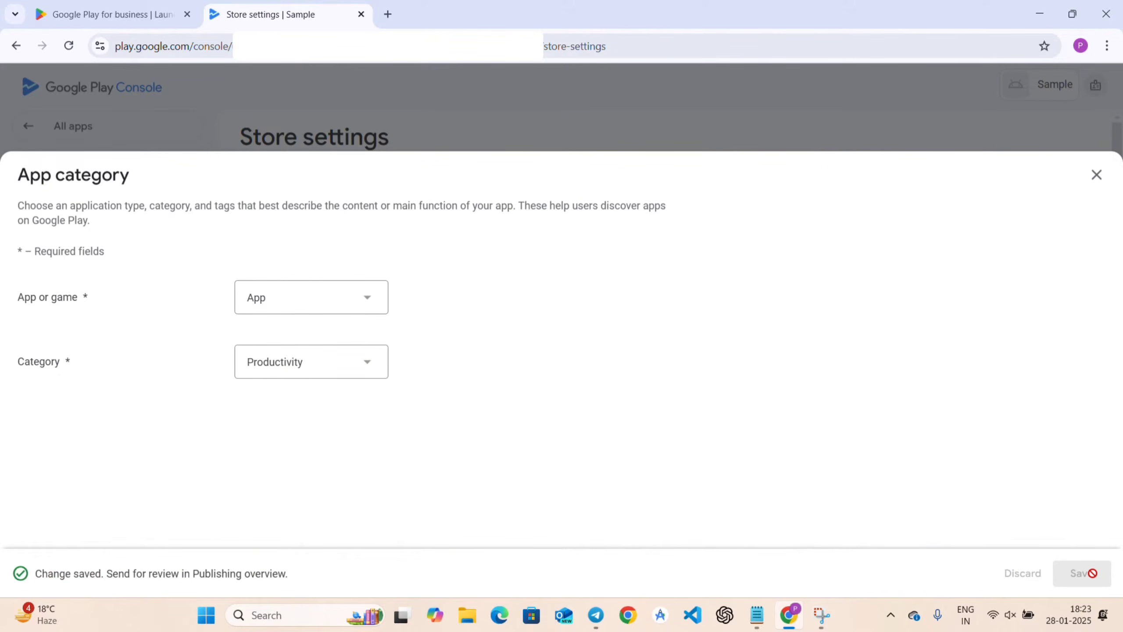
left_click(1096, 175)
scroll(707, 397, "down", 3)
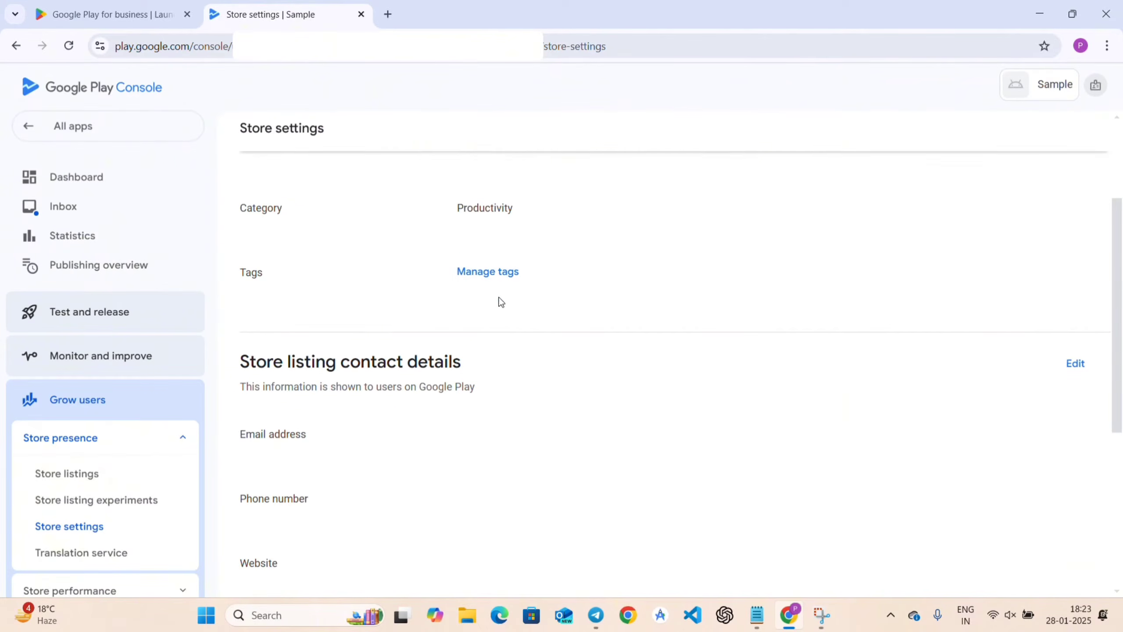
Open Manage tags, search for 'Notes' and 'Sam', then clear the search and scroll the tag list.
left_click(472, 277)
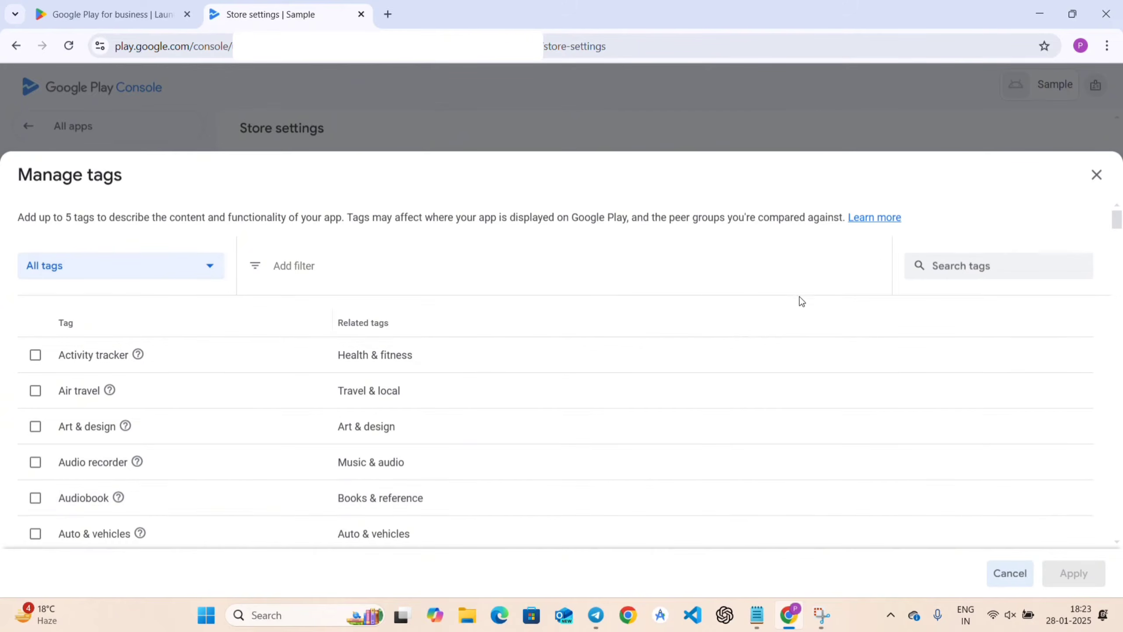
left_click(947, 275)
type("Notes")
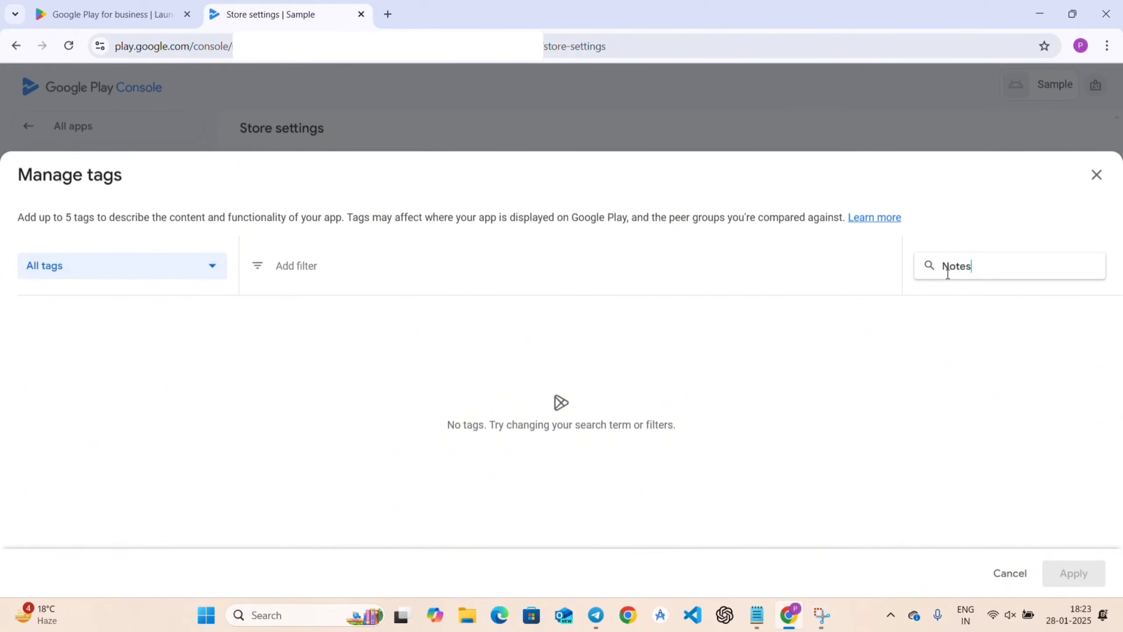
key("BackSpace")
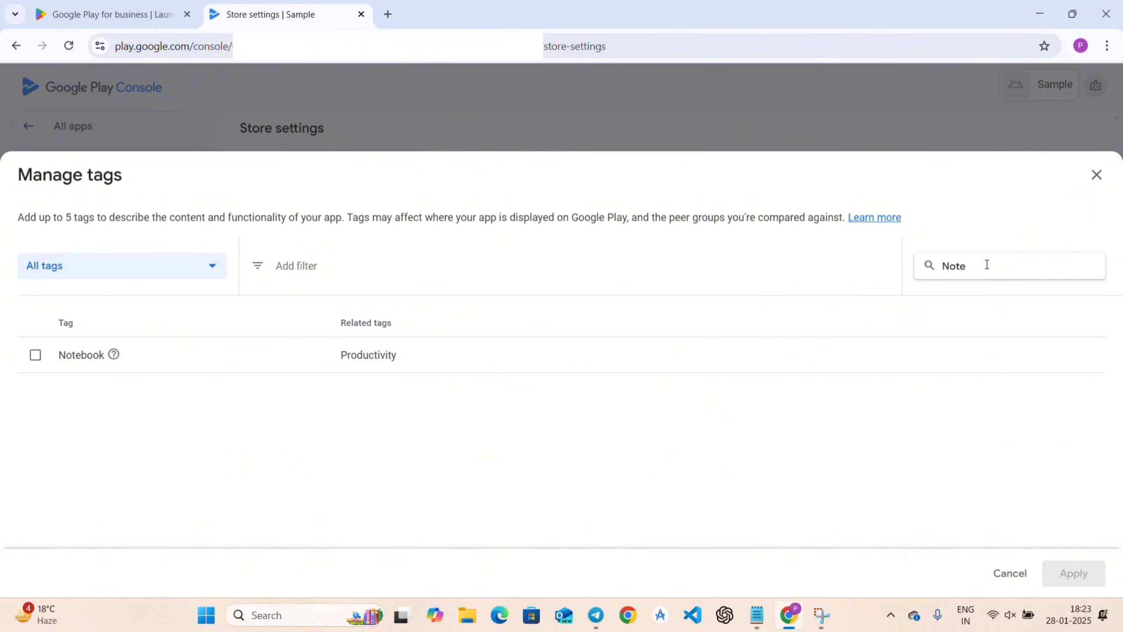
key("BackSpace")
key("BackSpace")
key("BackSpace")
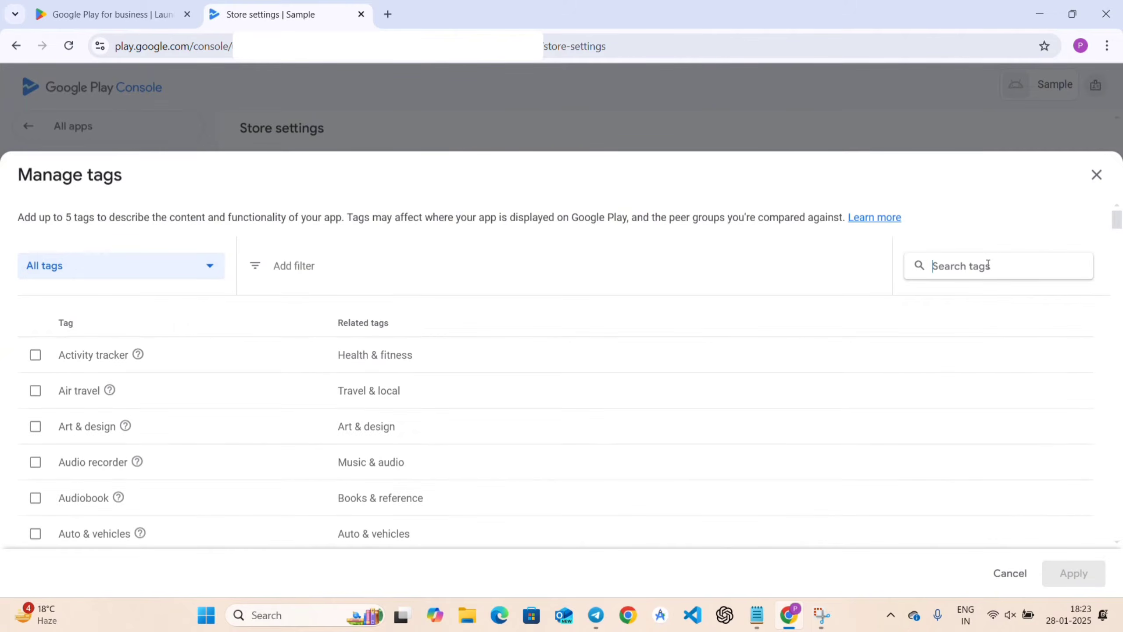
type("Sam")
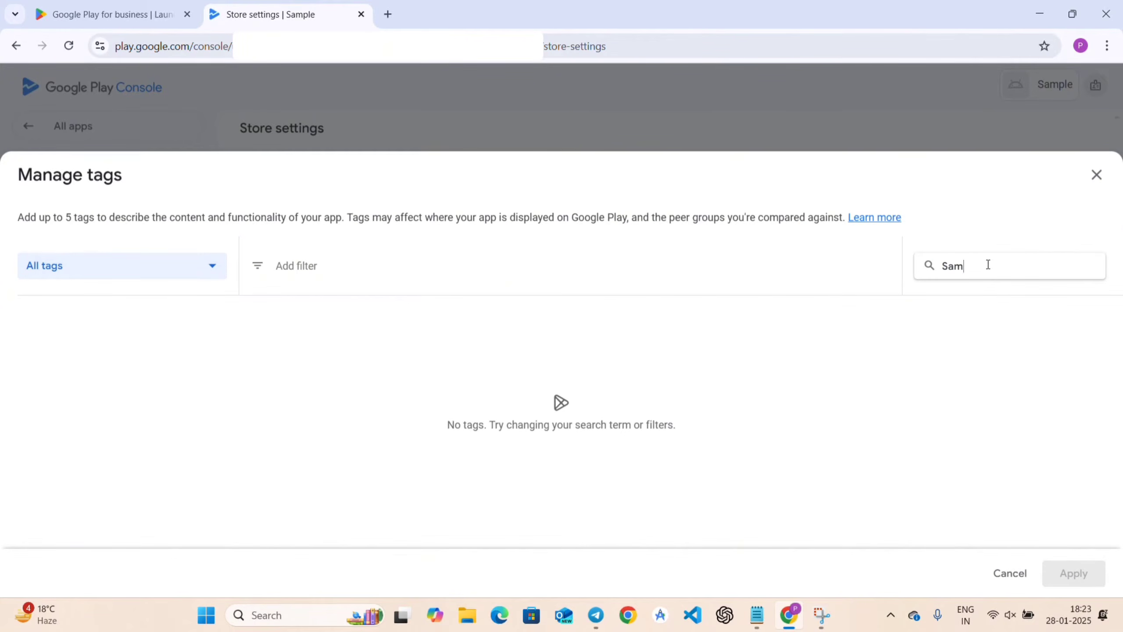
key("BackSpace")
key("BackSpace")
key("BackSpace")
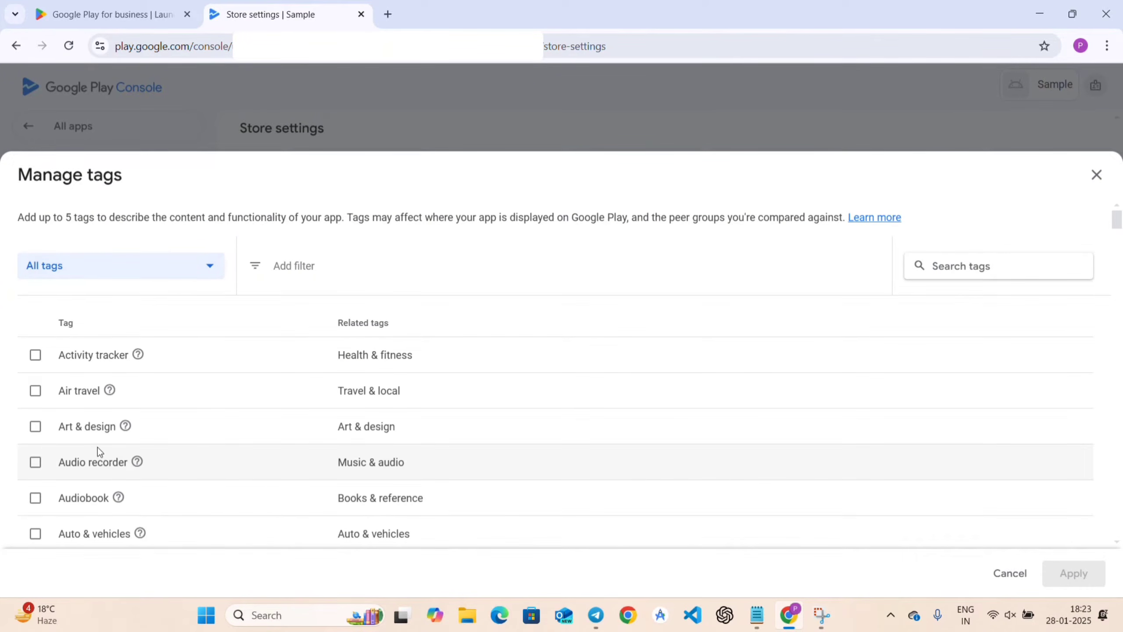
scroll(180, 461, "down", 5)
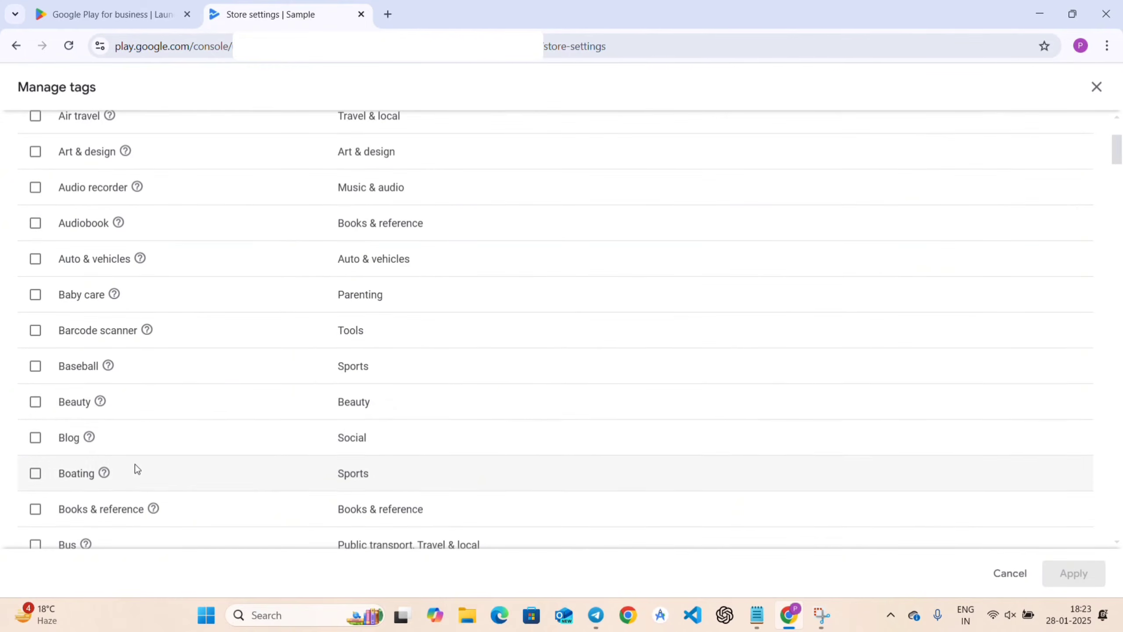
scroll(137, 469, "down", 4)
scroll(141, 467, "down", 5)
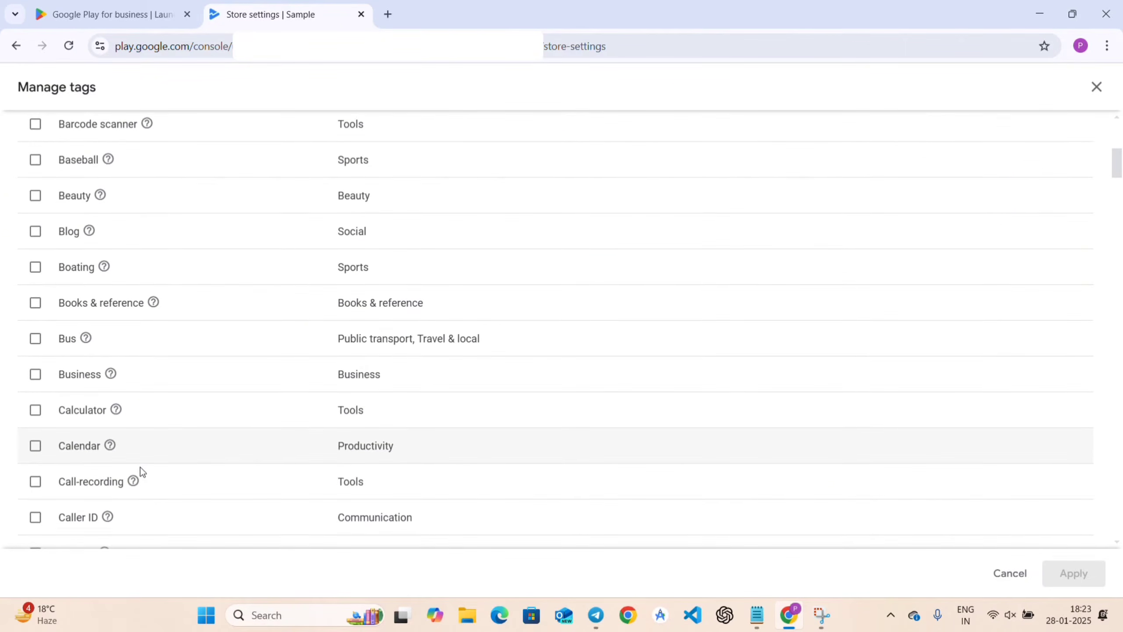
scroll(141, 467, "down", 3)
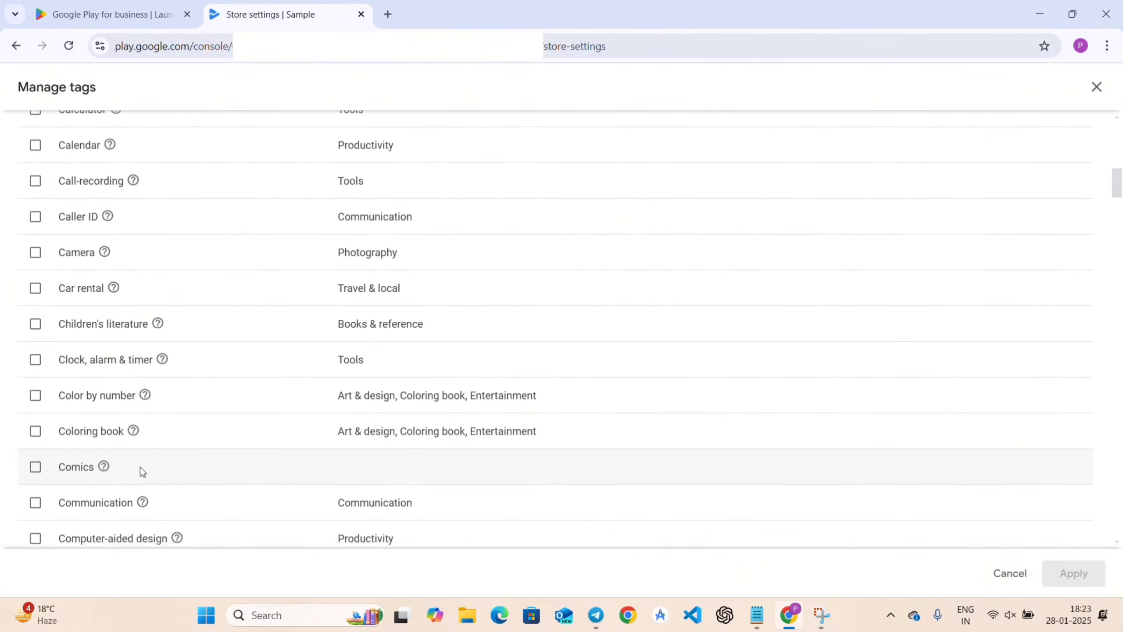
scroll(141, 468, "down", 2)
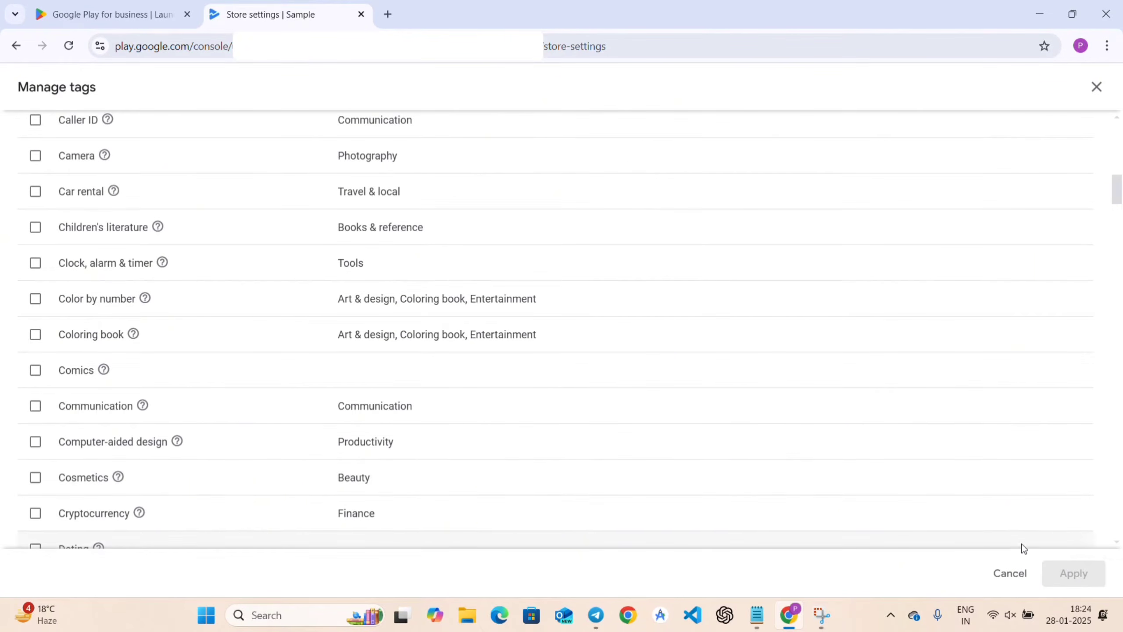
Cancel Manage tags unchanged, then enter and save the developer's e-mail address as store listing contact.
left_click(1018, 577)
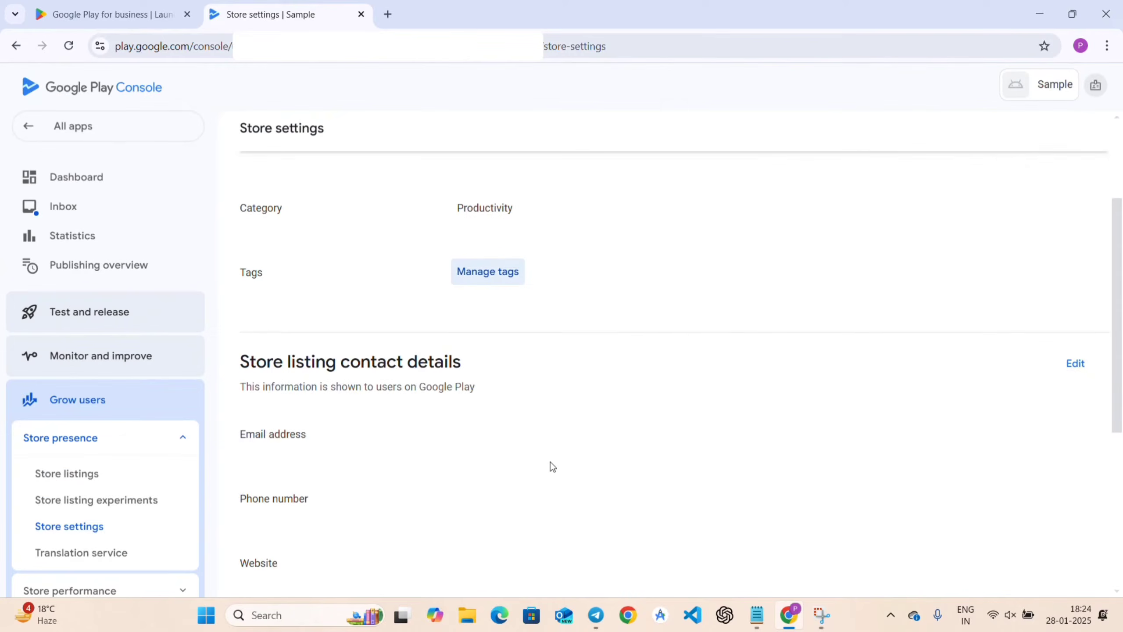
scroll(550, 461, "down", 4)
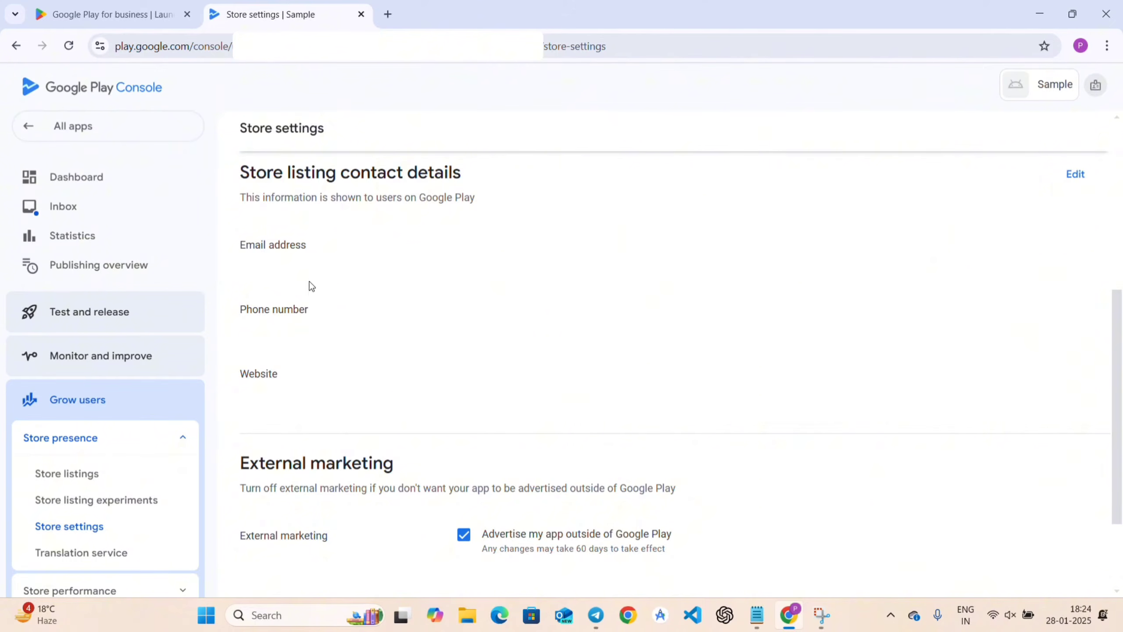
left_click(1078, 177)
left_click(315, 284)
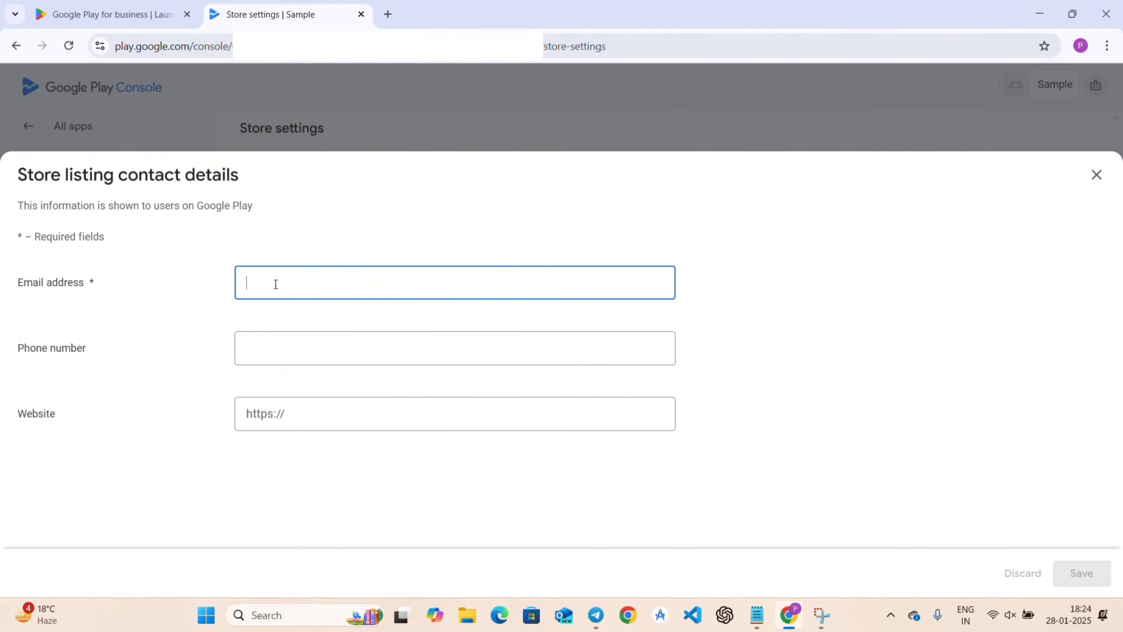
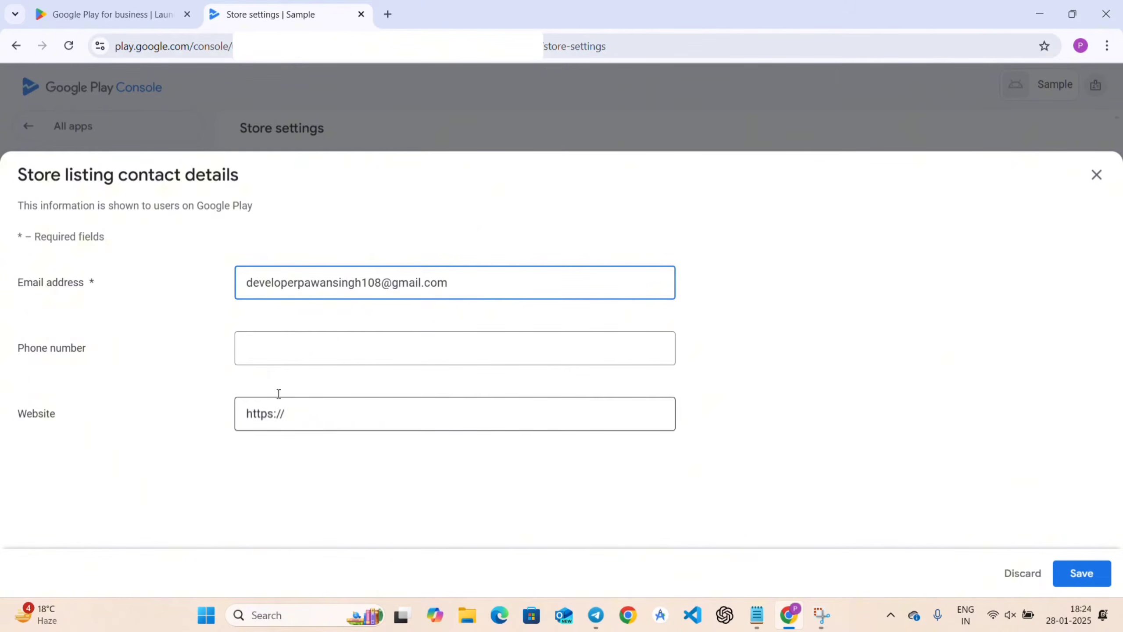
left_click(278, 359)
left_click(307, 421)
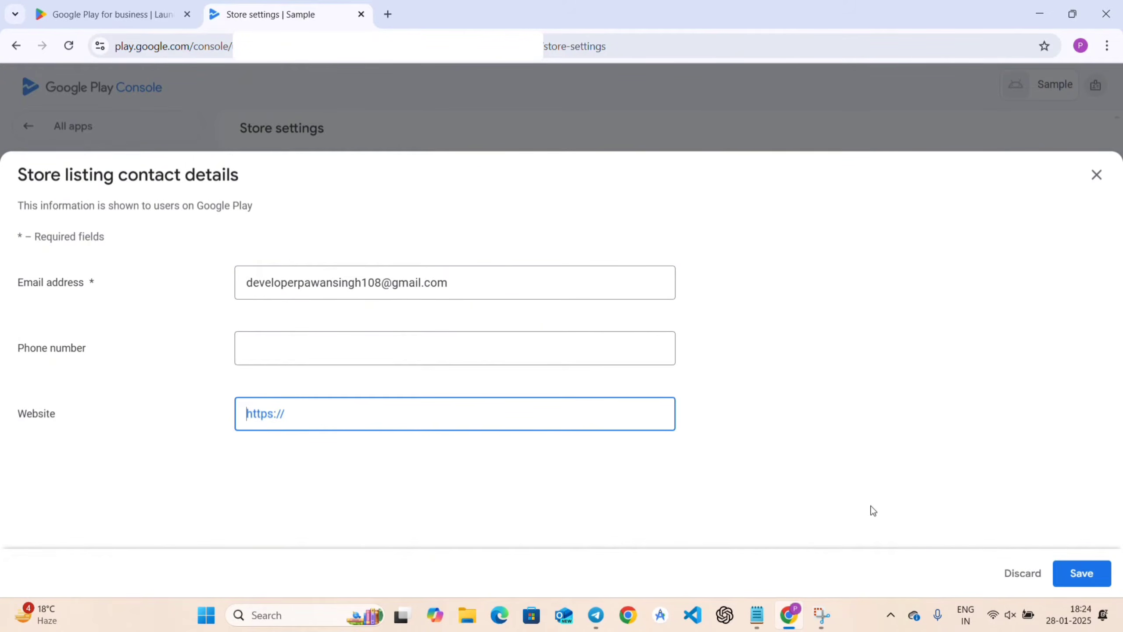
left_click(1096, 574)
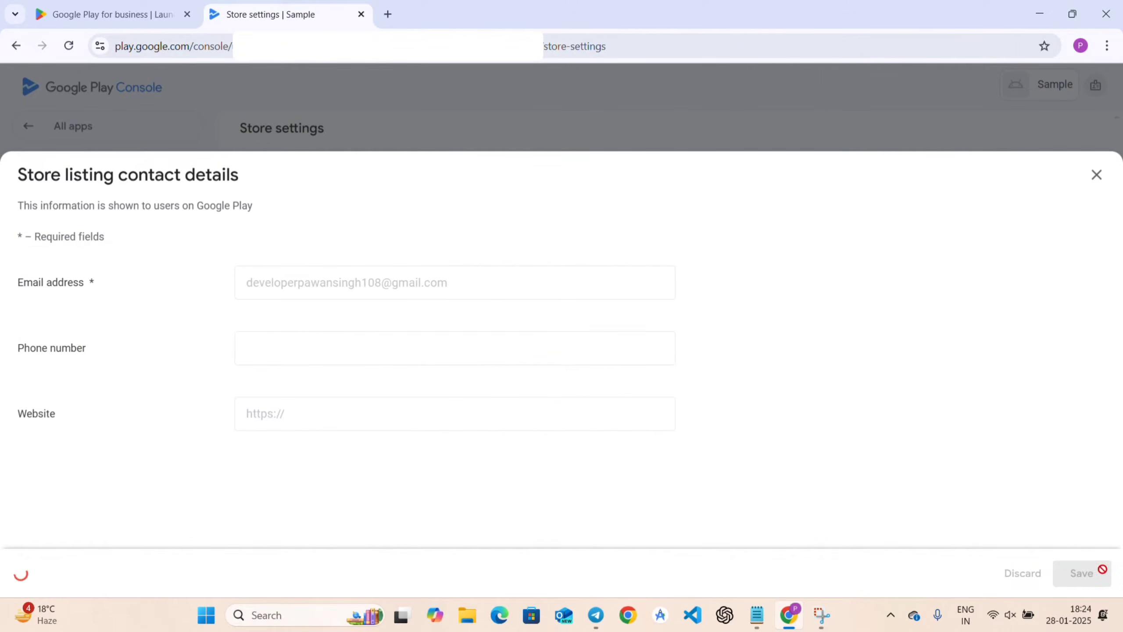
left_click(1097, 179)
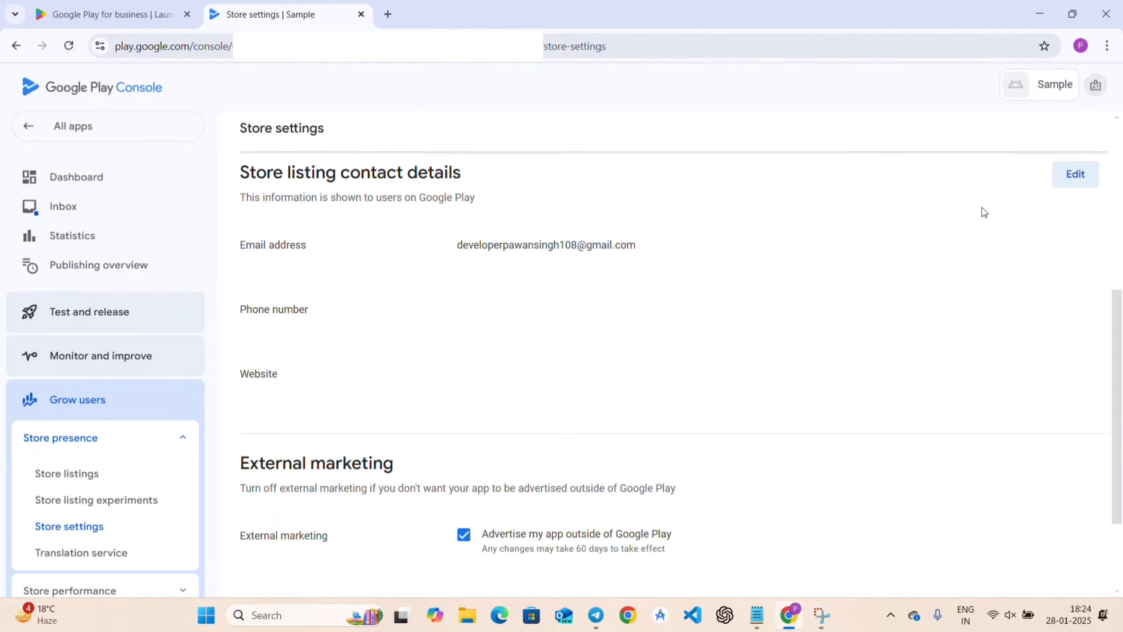
Go to the app's Dashboard and start the 'Set up your store listing' checklist task.
scroll(585, 392, "down", 3)
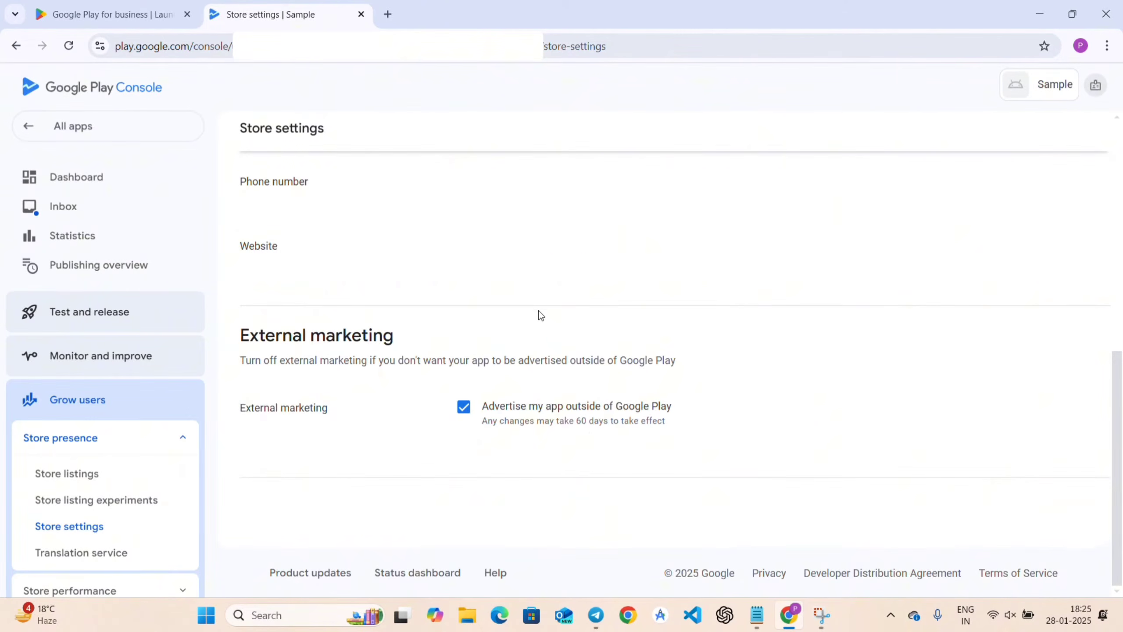
scroll(539, 310, "up", 2)
scroll(539, 307, "down", 2)
scroll(737, 310, "up", 10)
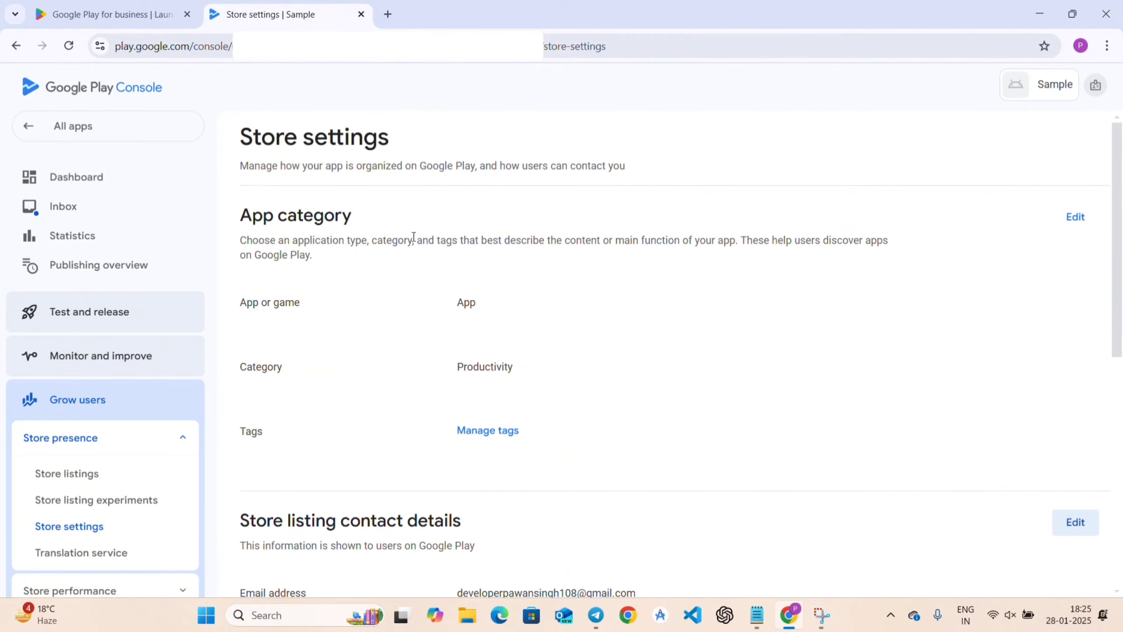
scroll(706, 426, "down", 10)
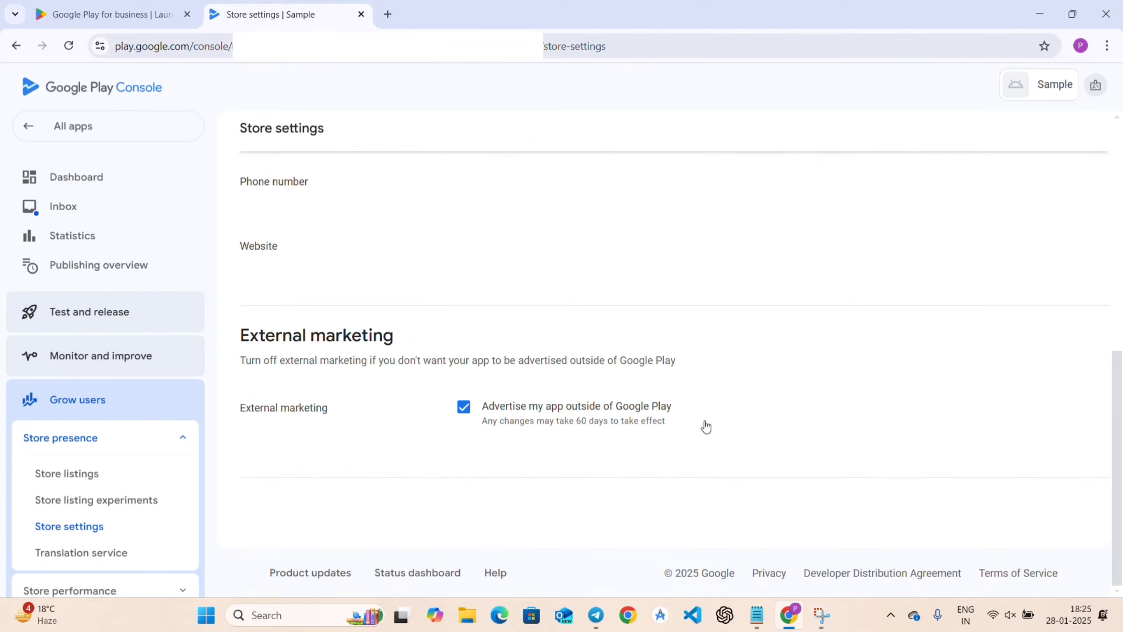
scroll(705, 424, "up", 10)
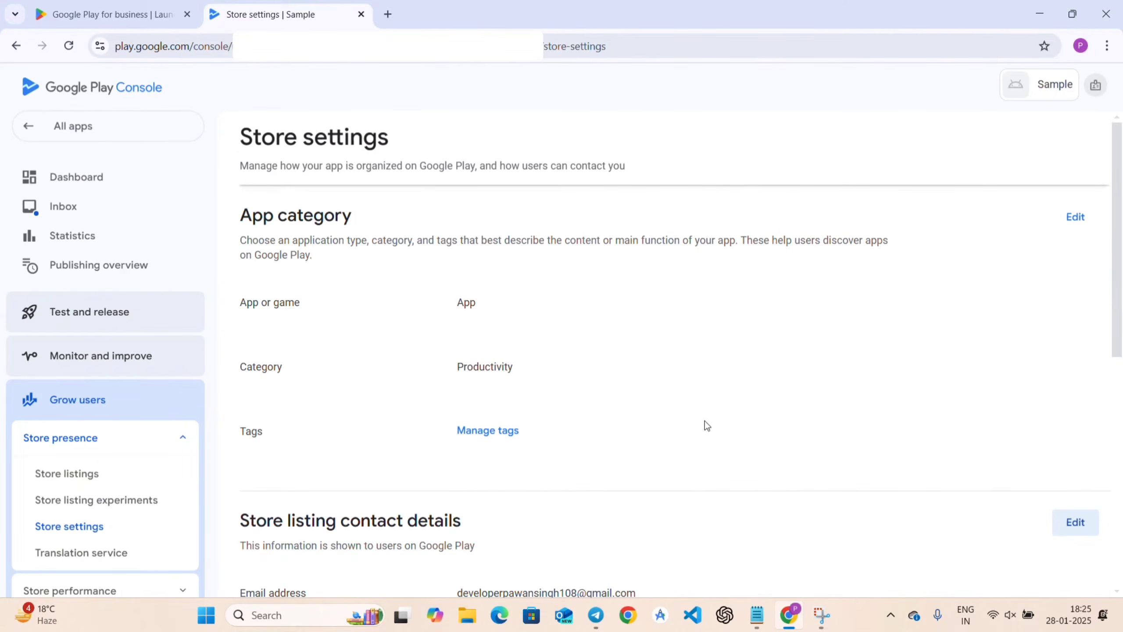
left_click(115, 182)
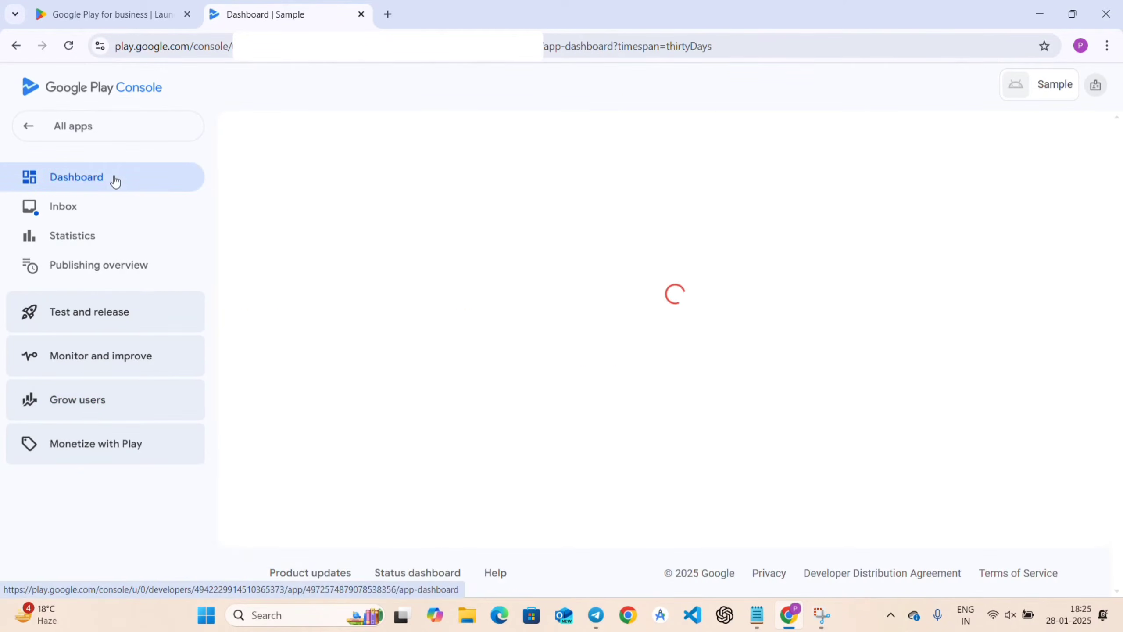
scroll(709, 469, "down", 10)
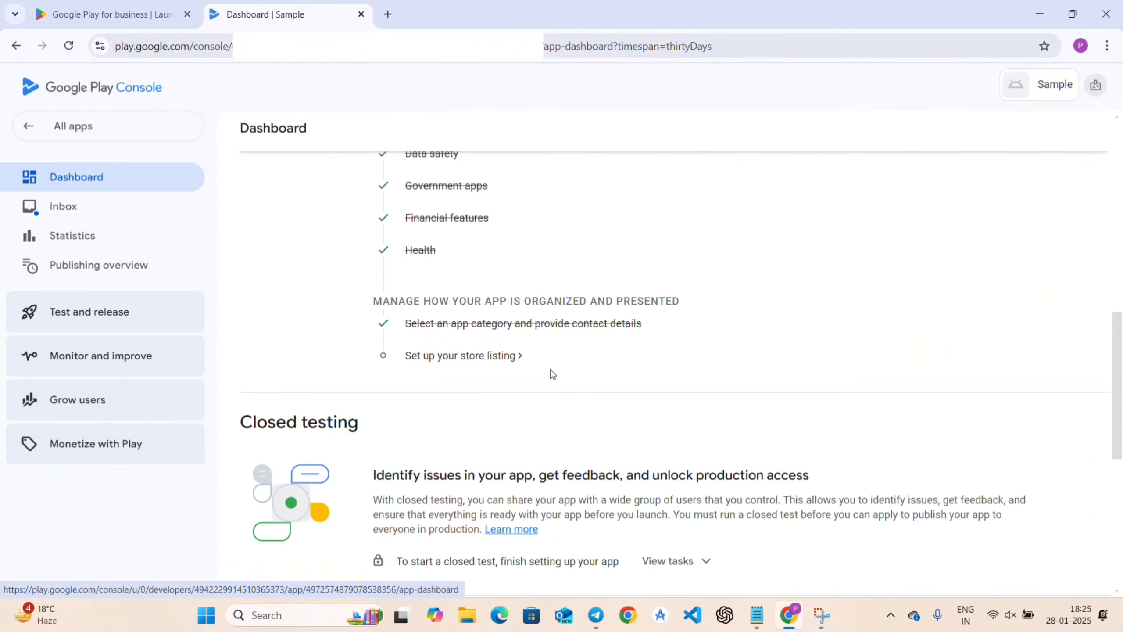
left_click(448, 359)
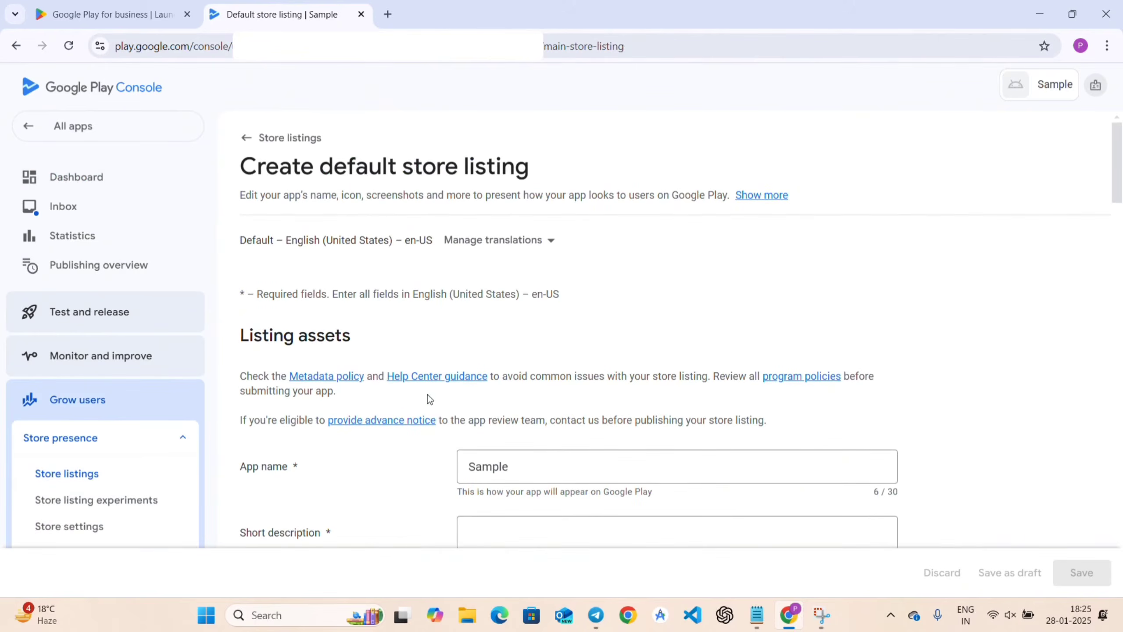
Enter short description 'It is a Sample App.' and a full description about helping viewers publish apps.
scroll(407, 448, "down", 1)
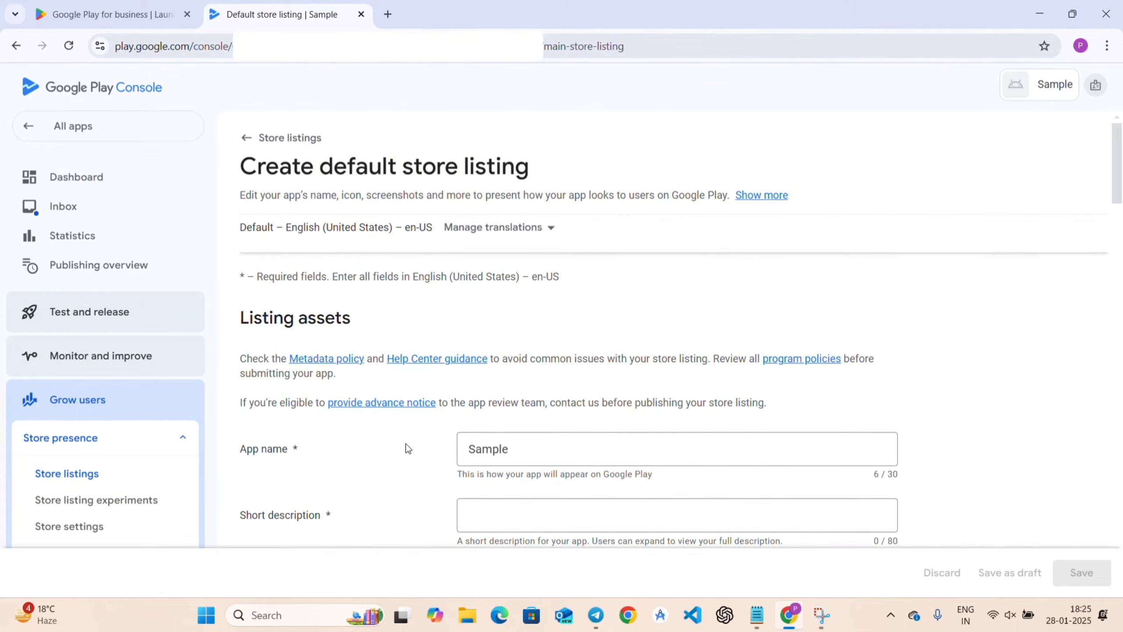
scroll(408, 447, "down", 5)
scroll(426, 256, "up", 2)
left_click(533, 266)
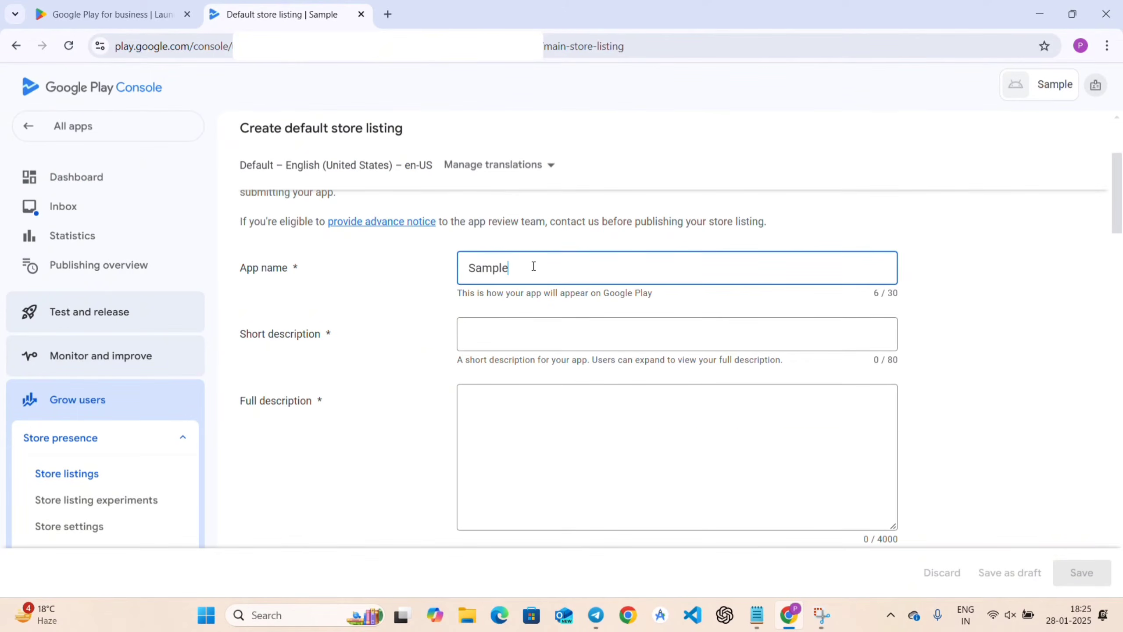
left_click(505, 326)
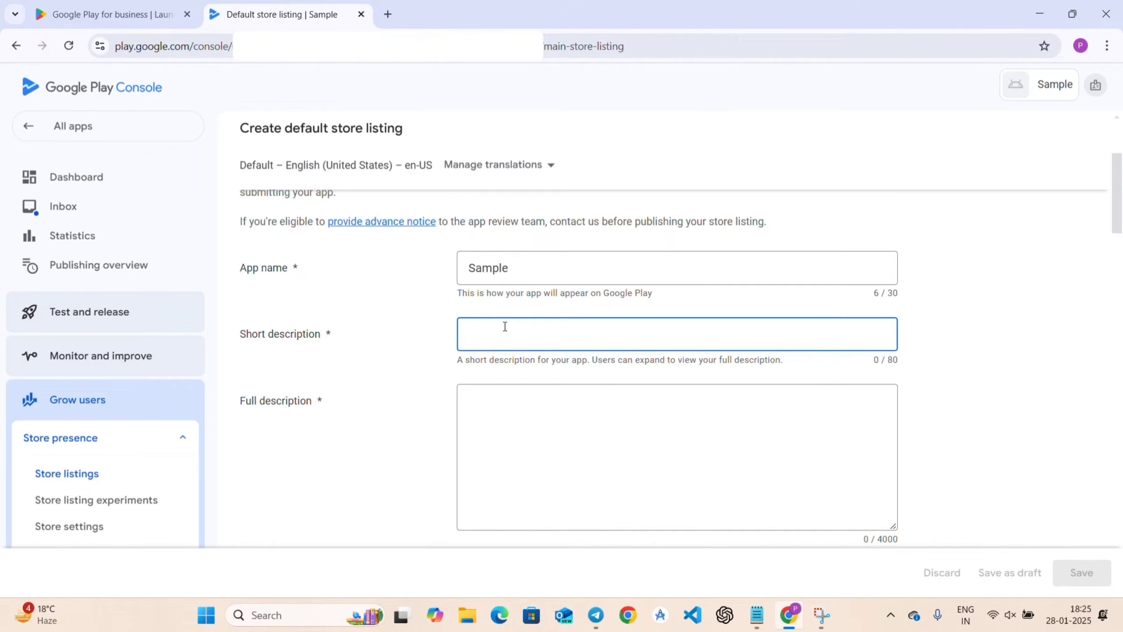
type("It is a S")
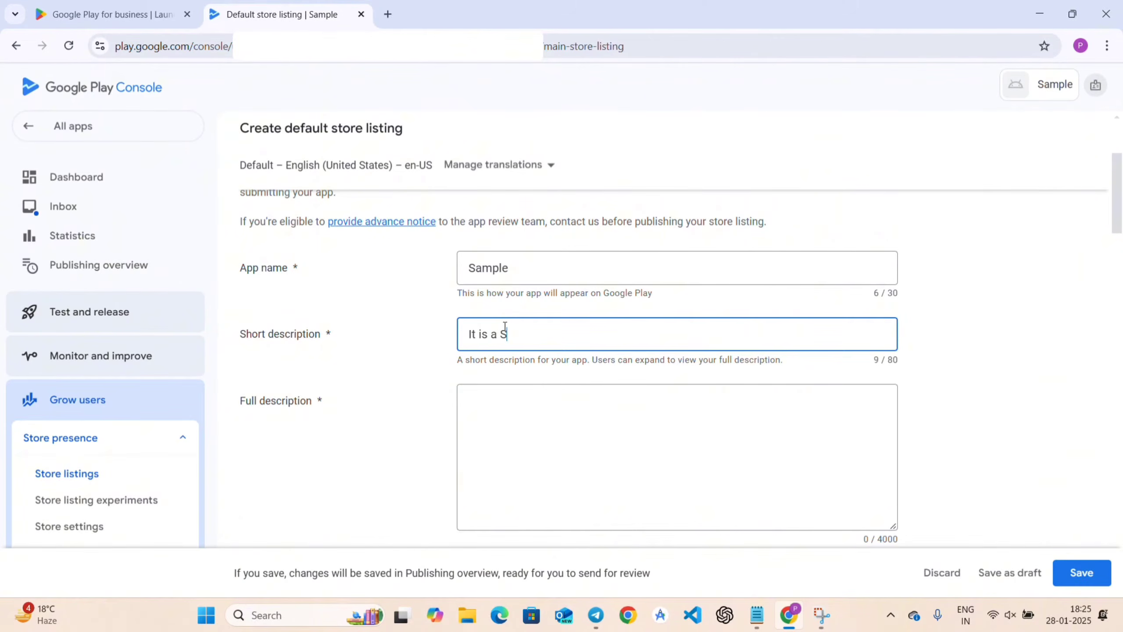
type("ample App.")
left_click(532, 408)
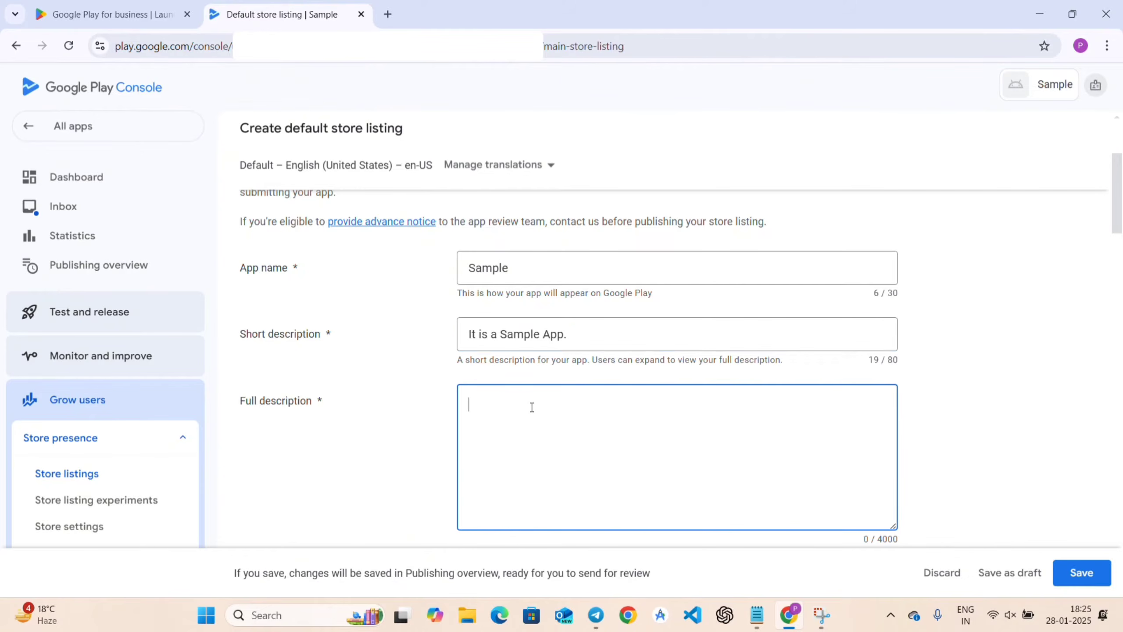
type("It is a Sample App and this is")
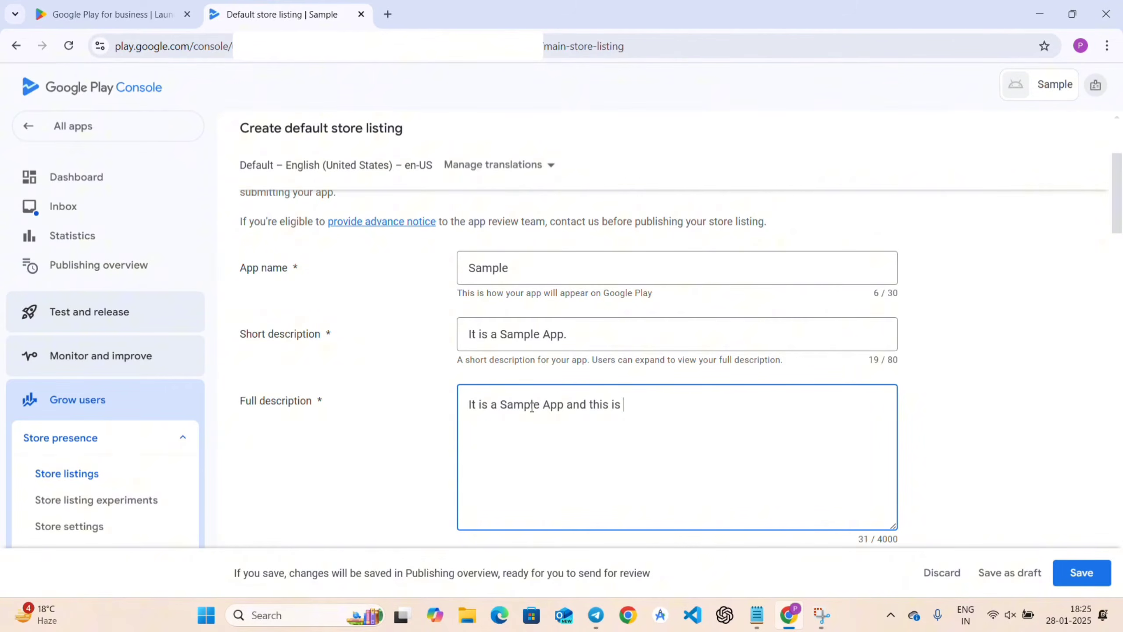
type(" a demo for my viewers to")
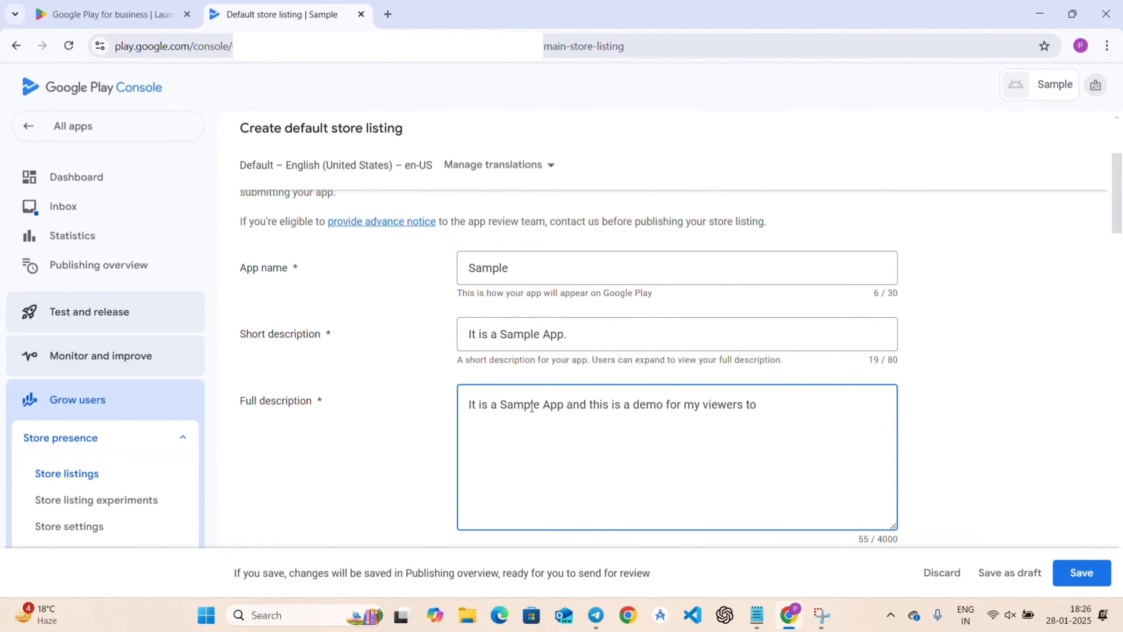
type(" help them publish app.")
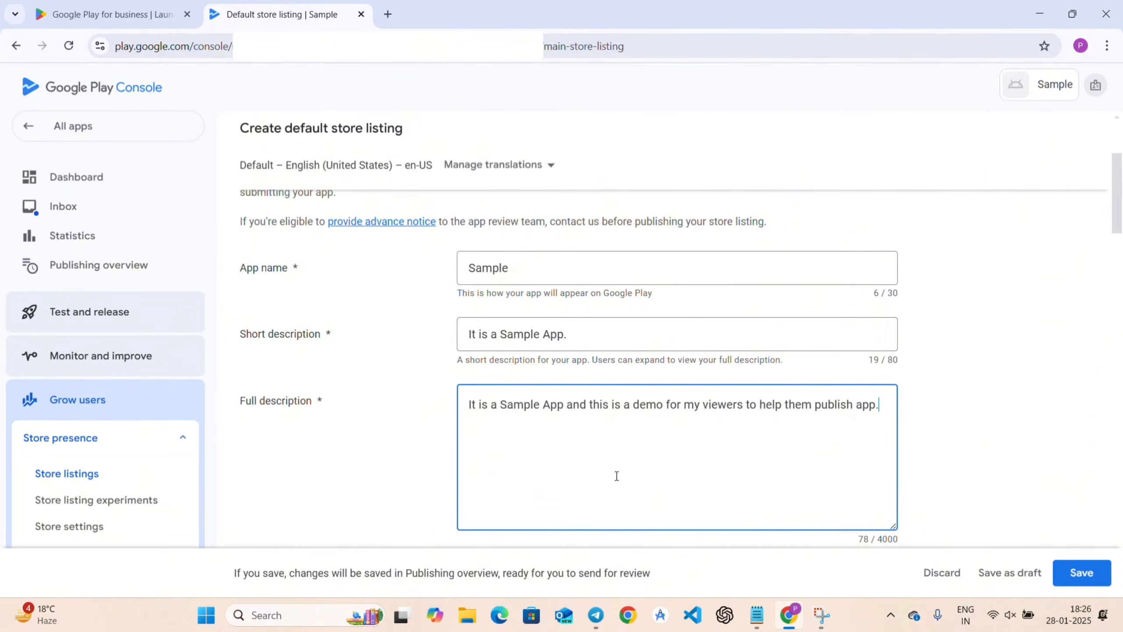
scroll(617, 476, "down", 2)
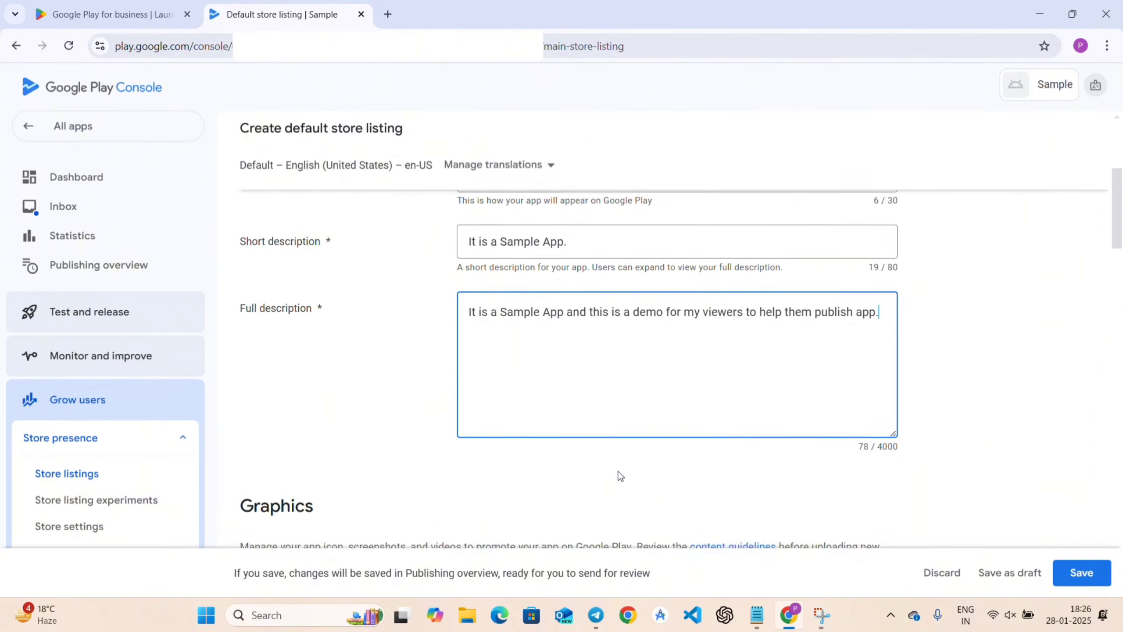
Upload the 'icon' file as the app icon, then remove it after the 512x512 size error.
scroll(577, 458, "down", 5)
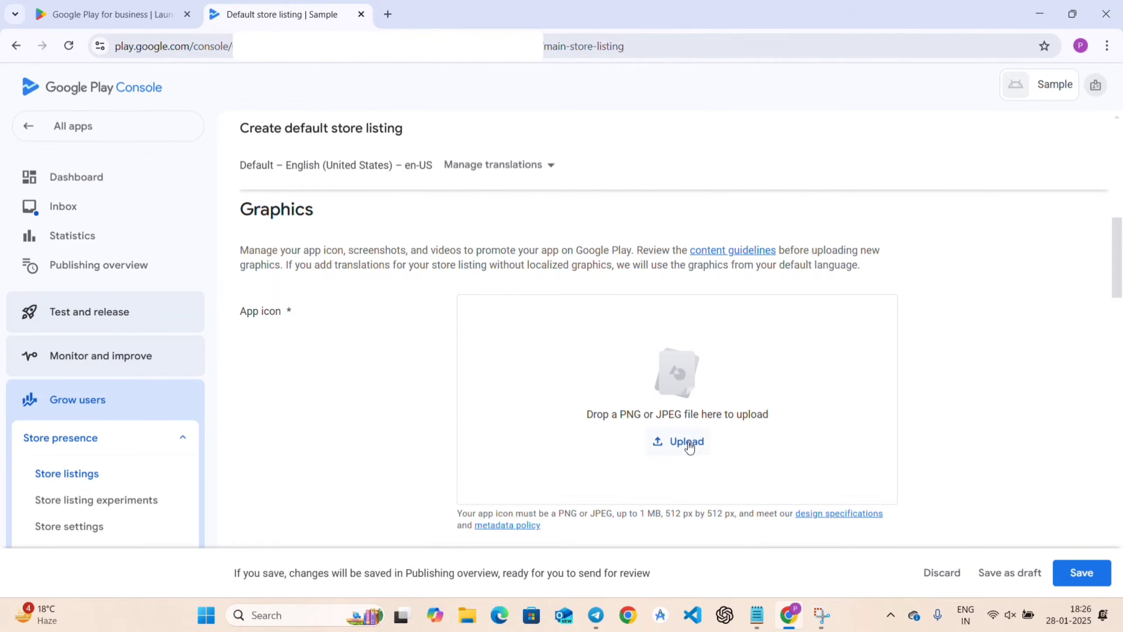
scroll(619, 438, "down", 2)
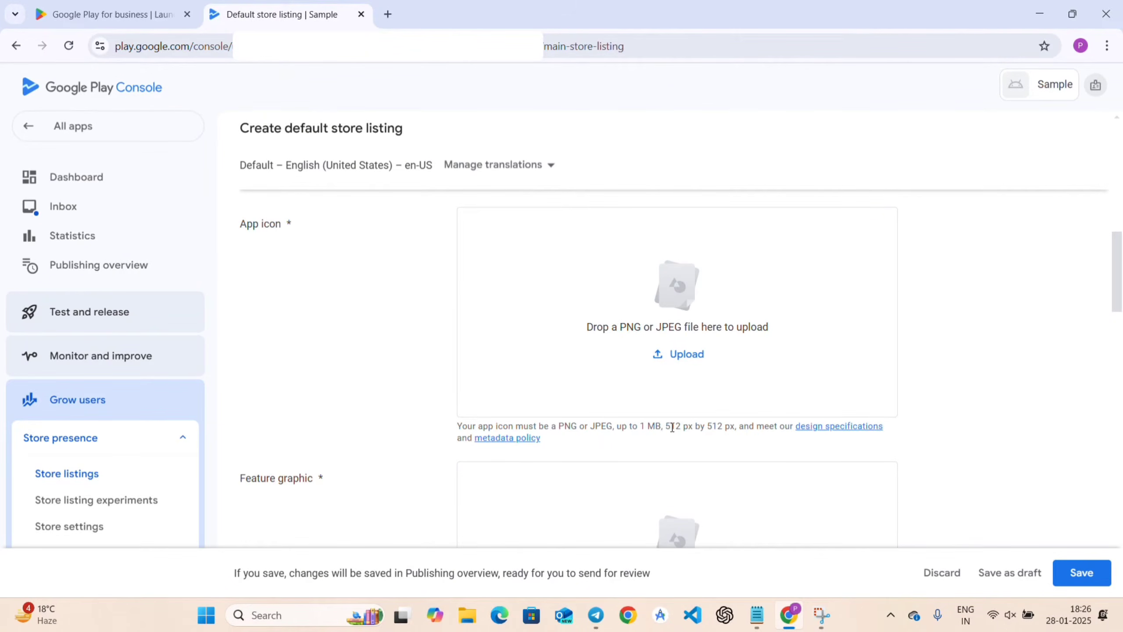
left_click_drag(672, 427, 730, 427)
left_click(720, 416)
left_click(689, 353)
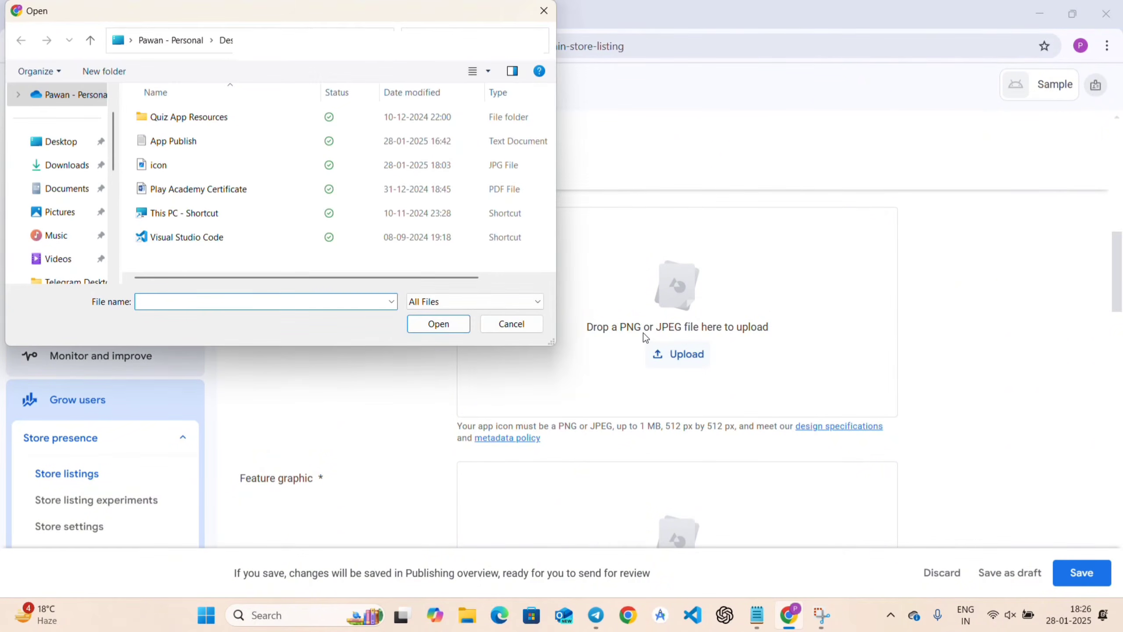
left_click(191, 167)
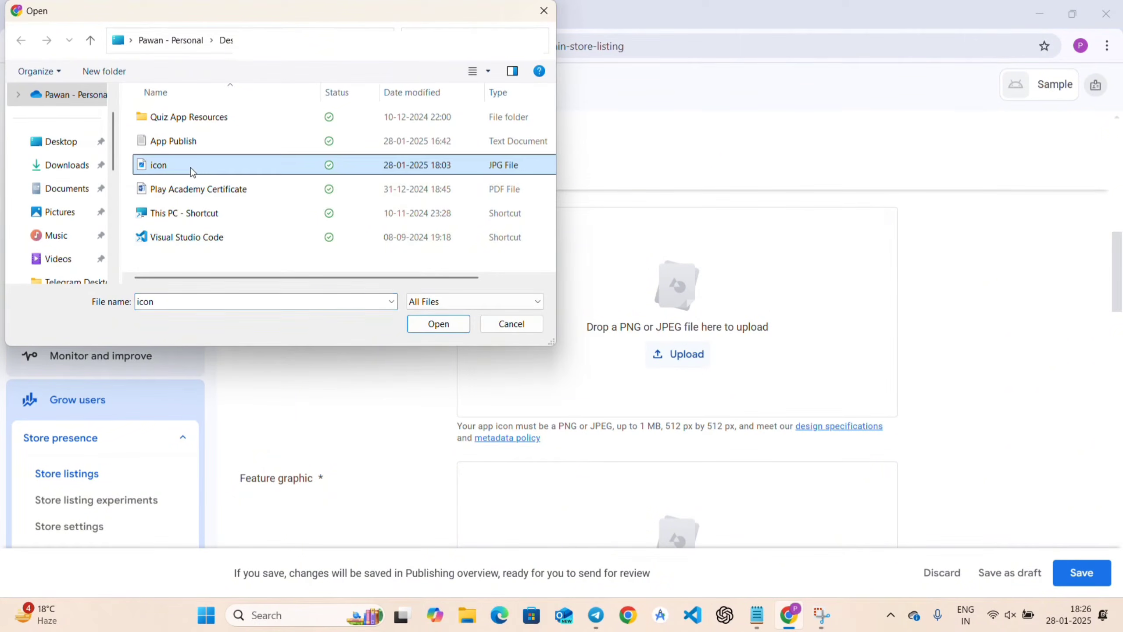
left_click(432, 323)
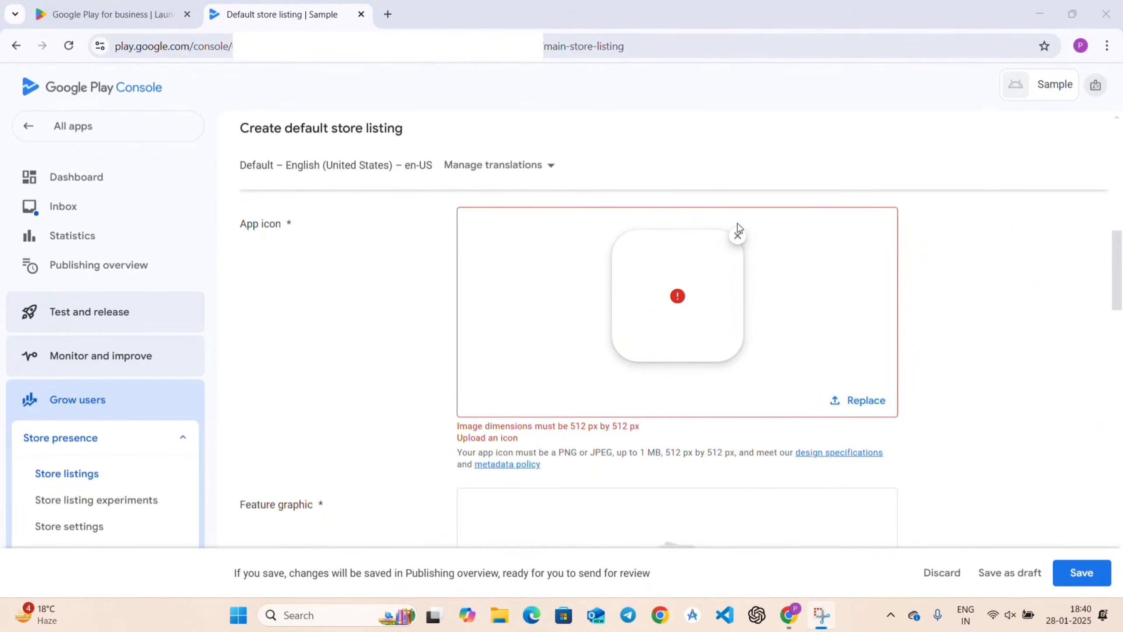
left_click(737, 236)
Upload the blue camera photo from the prepared photos folder as the app icon.
left_click(667, 354)
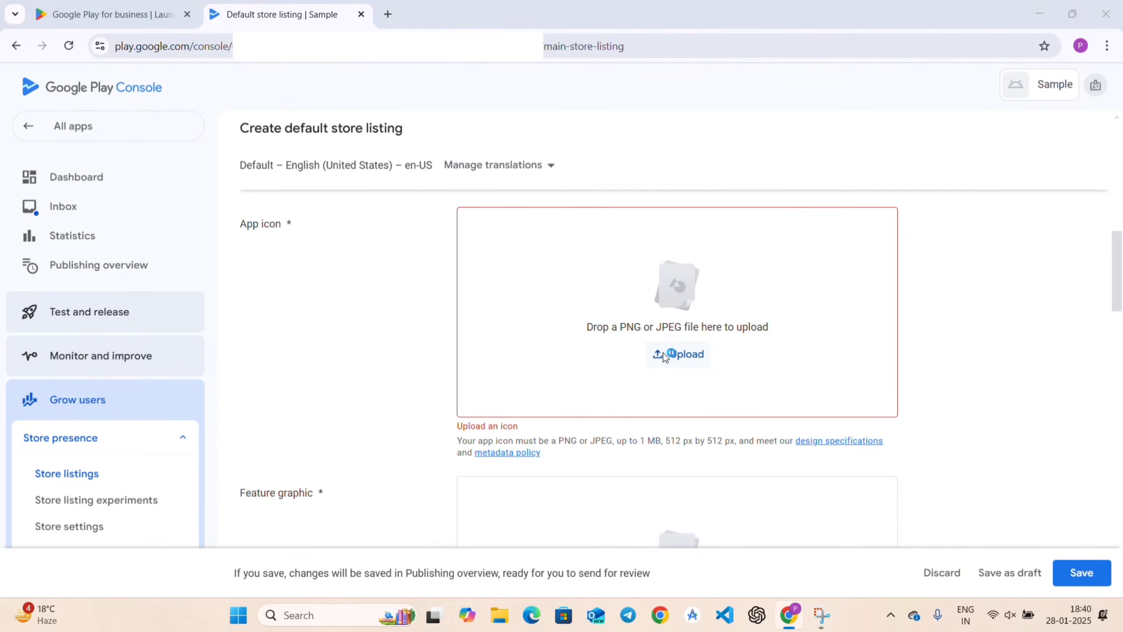
double_click(194, 143)
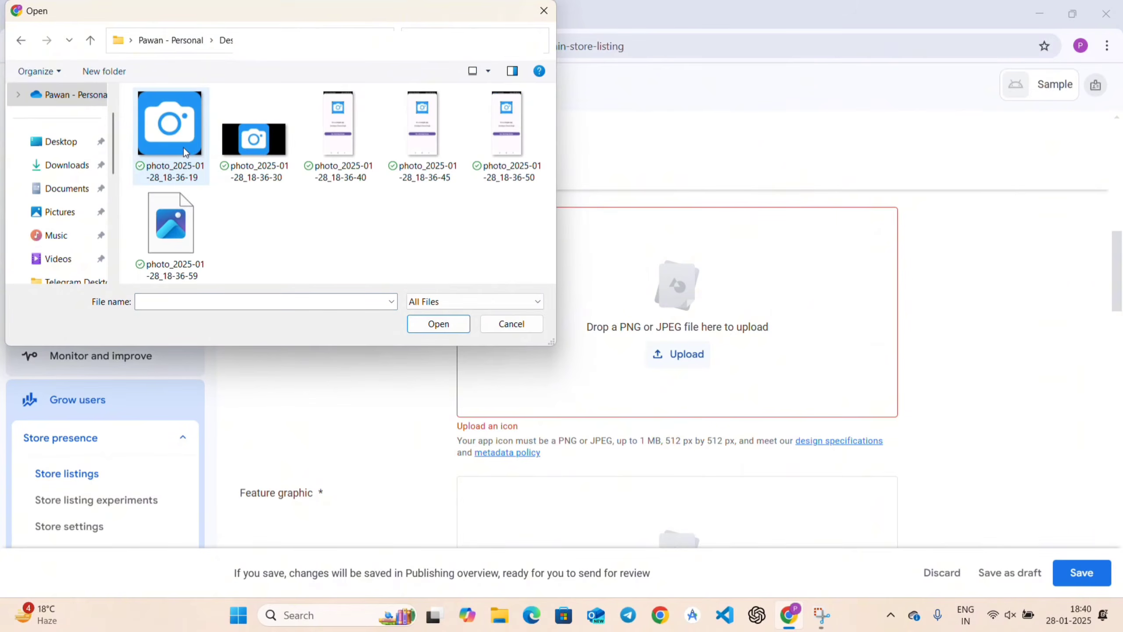
left_click(177, 128)
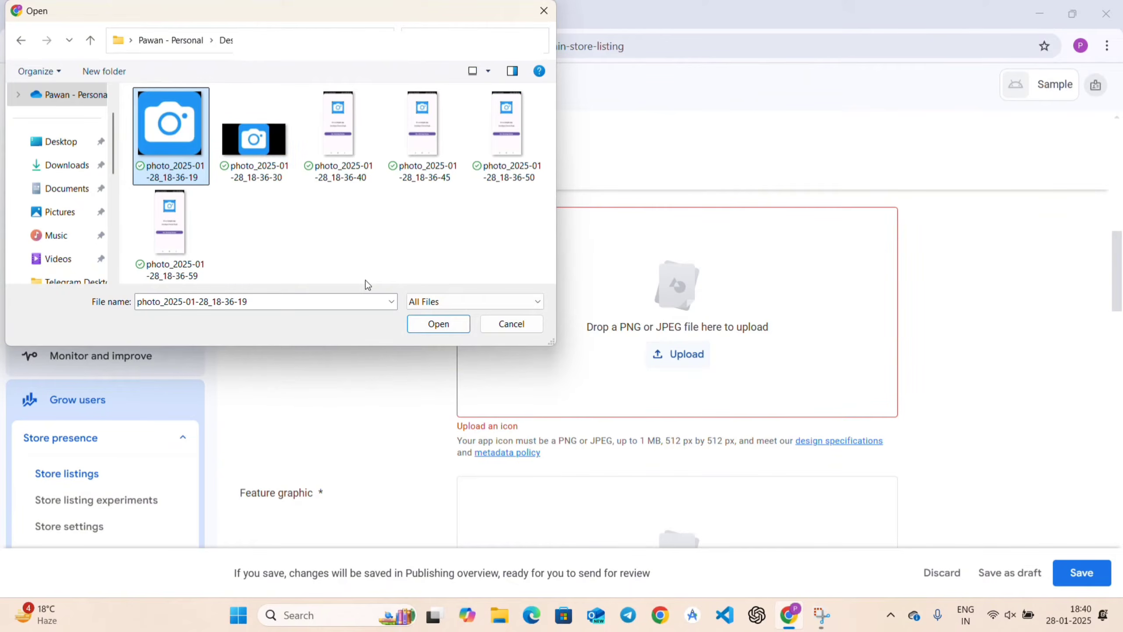
left_click(448, 327)
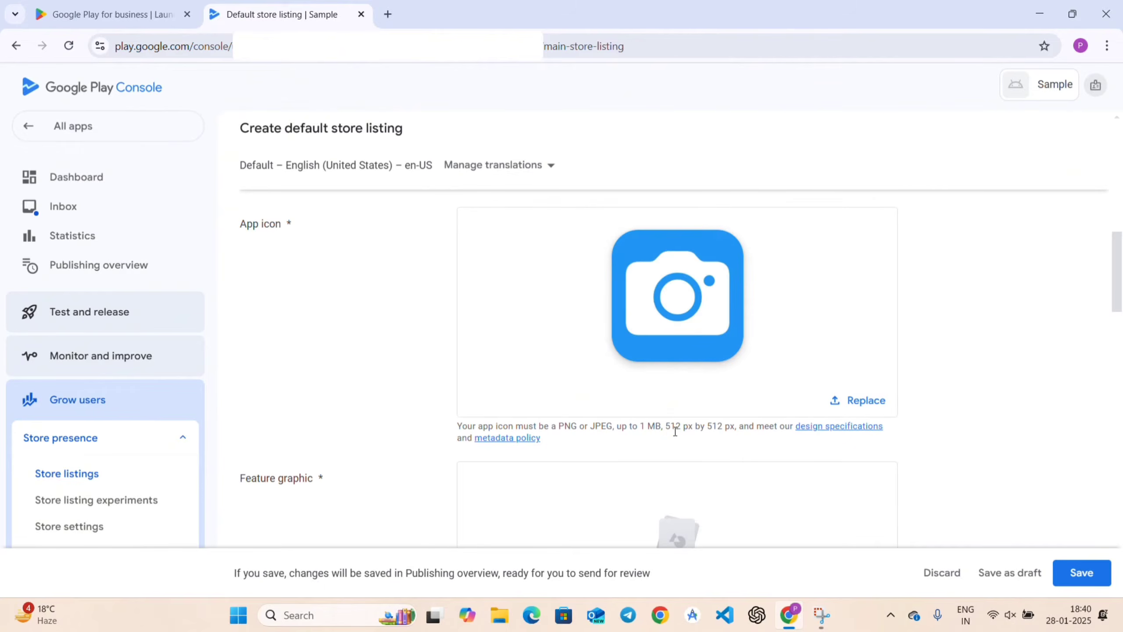
left_click_drag(668, 428, 746, 426)
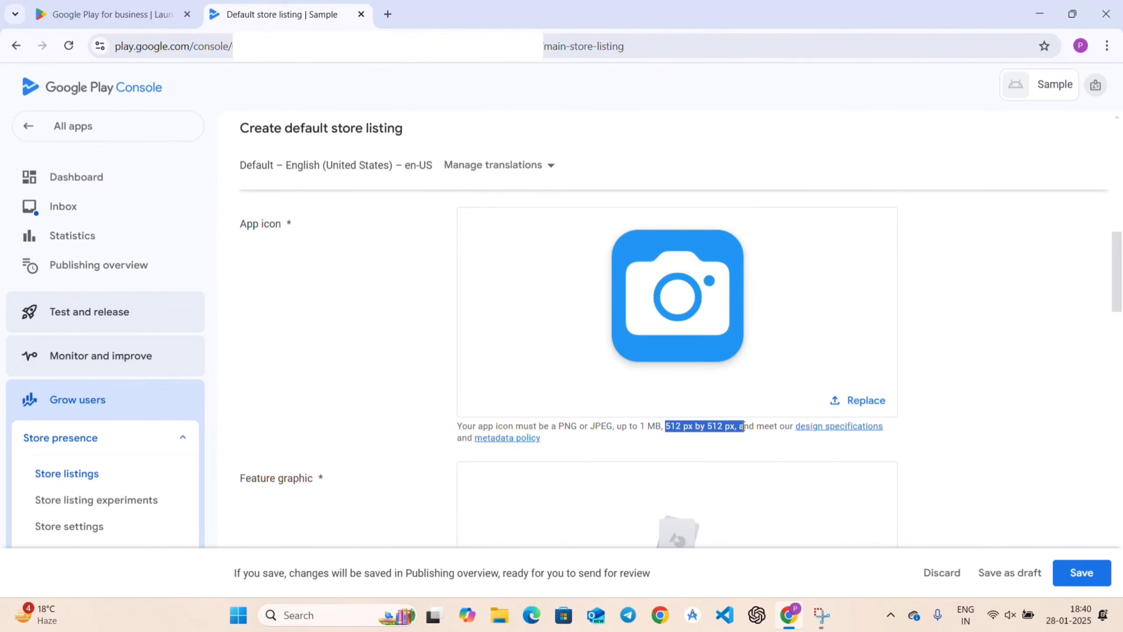
left_click(751, 465)
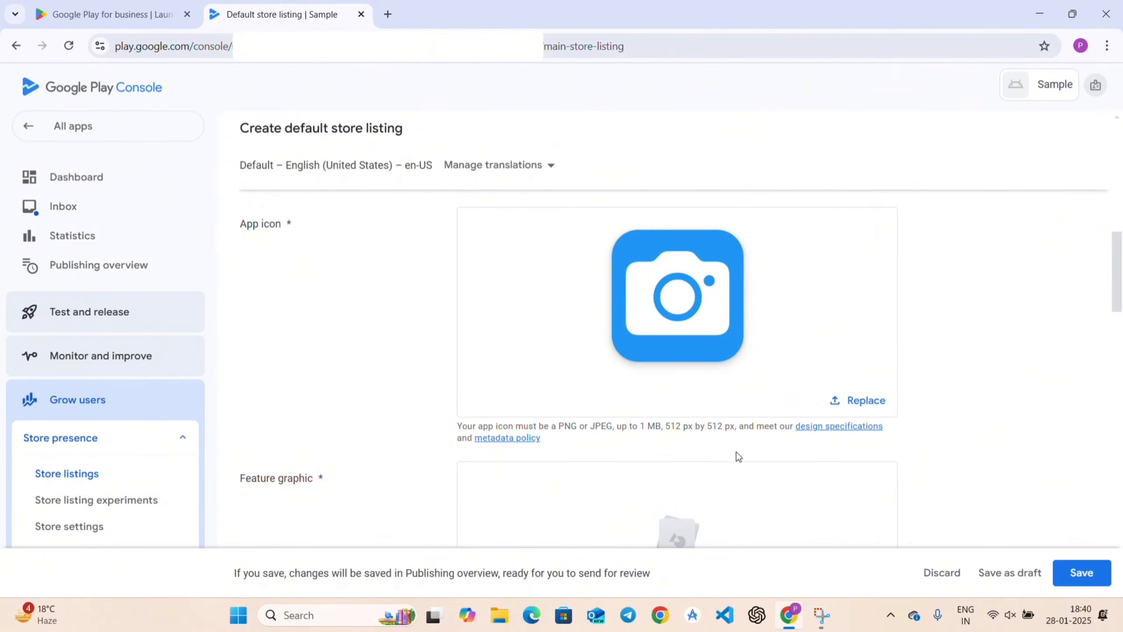
Upload photo_2025-01-28_18-36-30, the black camera banner, as the 1024x500 feature graphic.
scroll(736, 451, "down", 3)
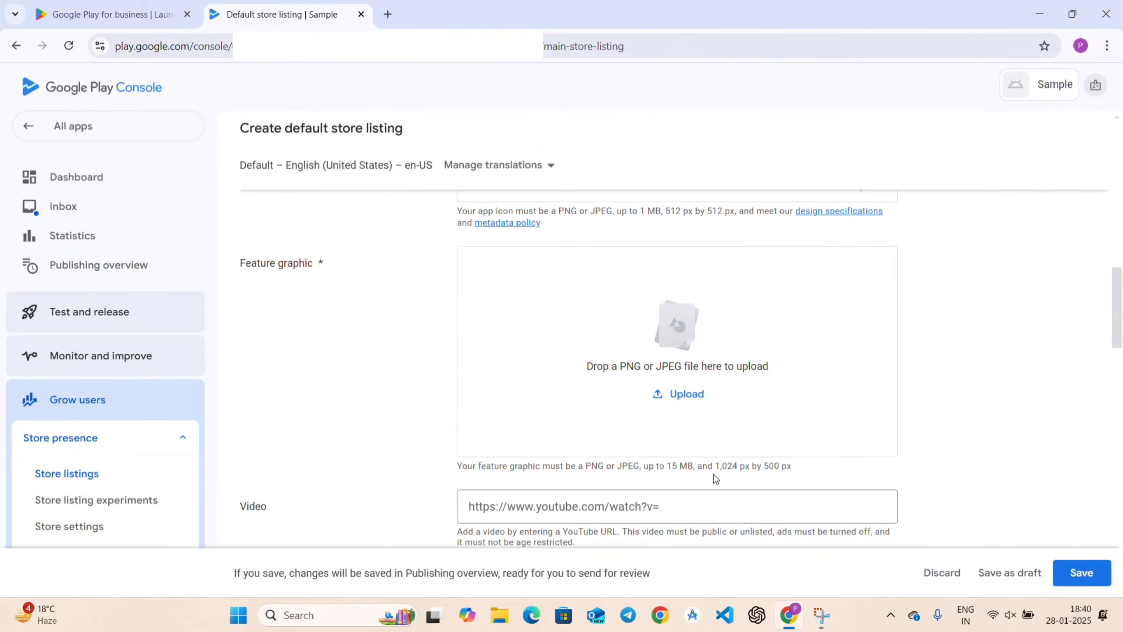
left_click_drag(716, 464, 802, 469)
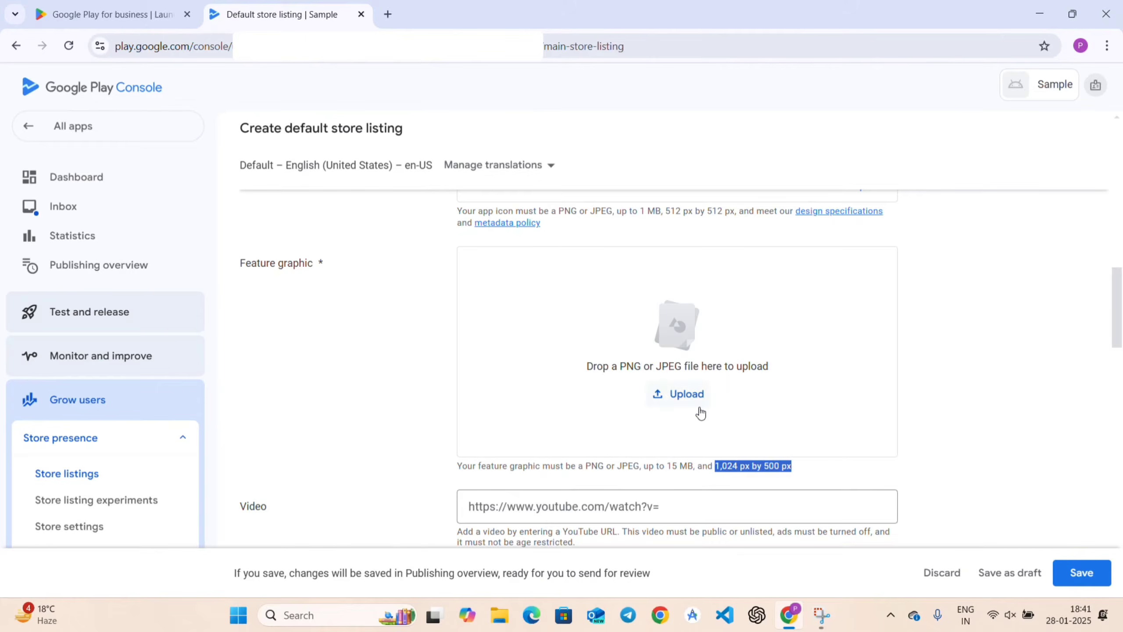
left_click(685, 398)
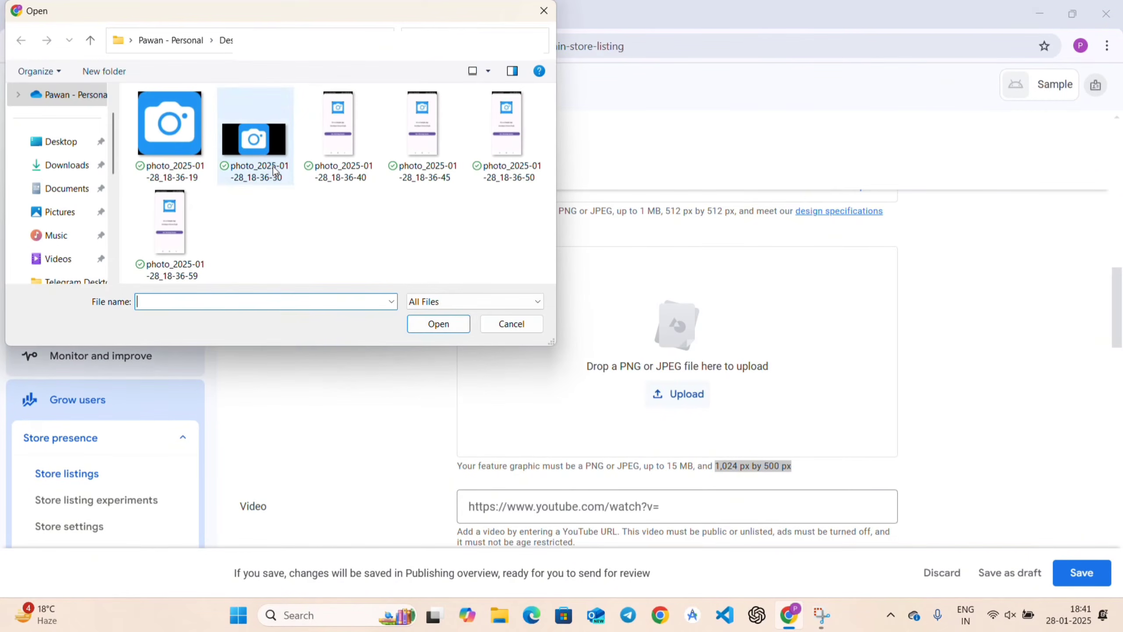
left_click(288, 184)
left_click(427, 327)
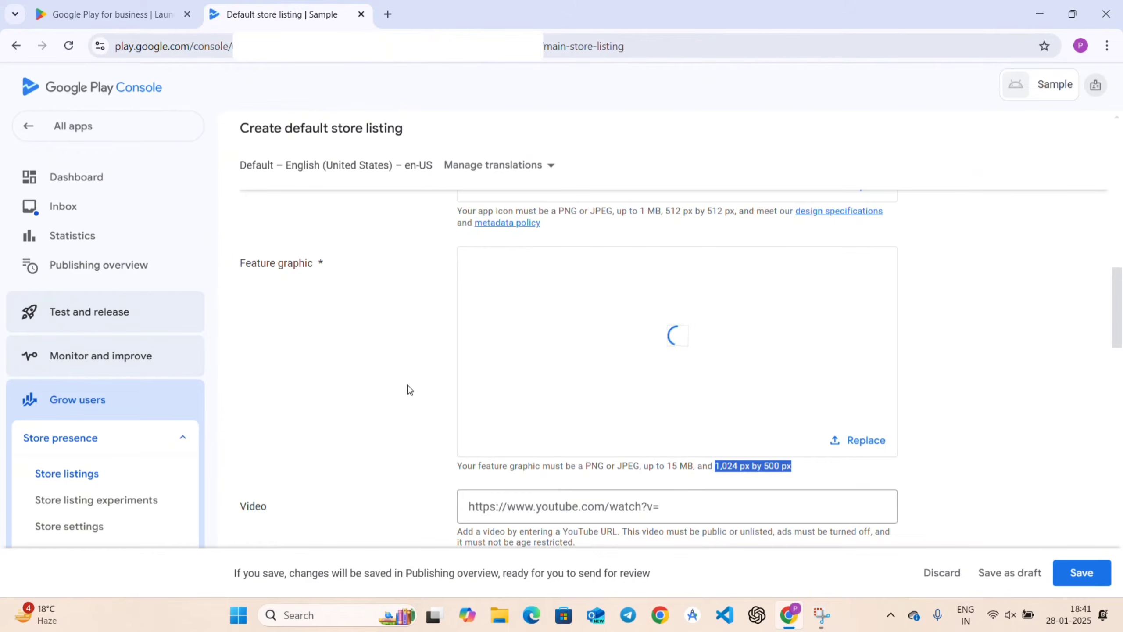
Confirm the camera feature graphic is in place, then move down to the Phone screenshots section.
left_click(408, 384)
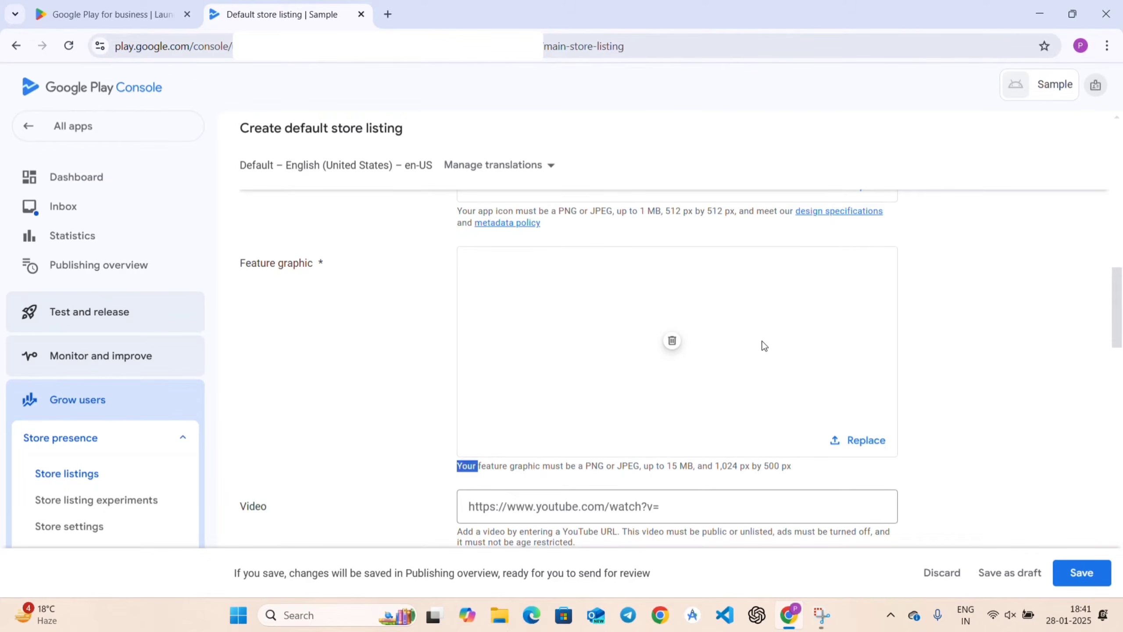
scroll(538, 442, "down", 4)
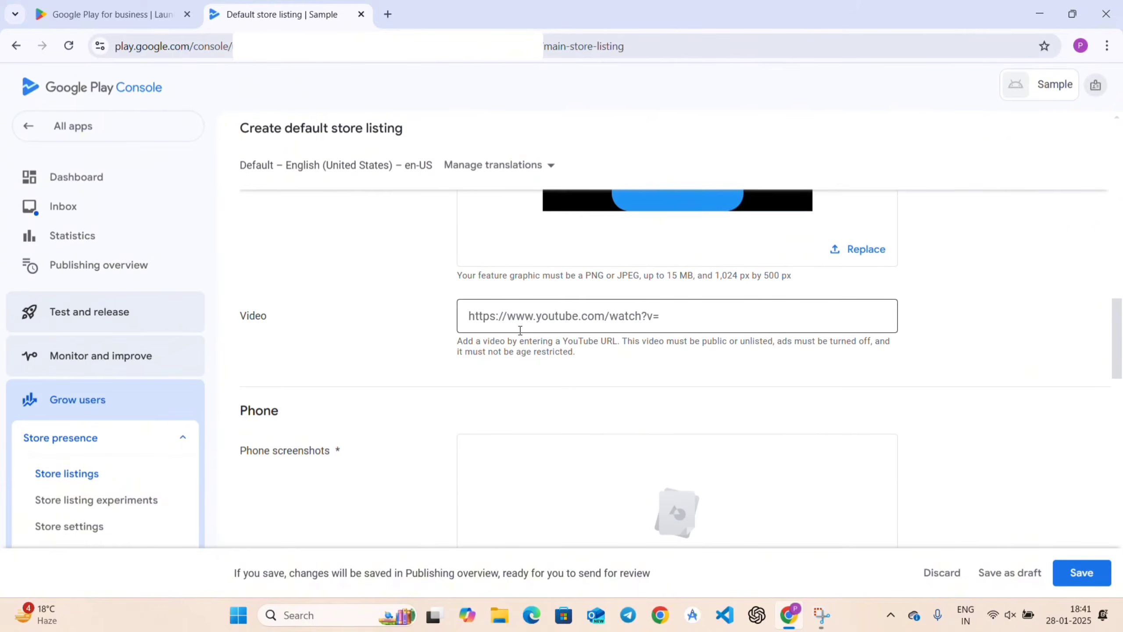
scroll(632, 316, "up", 1)
scroll(486, 471, "up", 4)
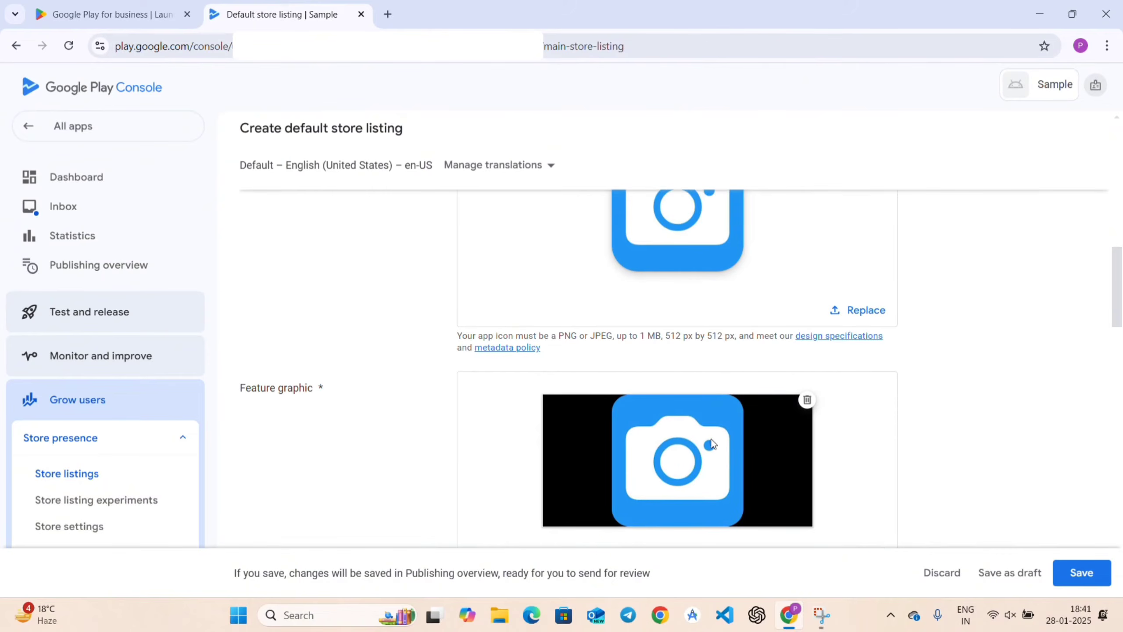
scroll(706, 427, "down", 4)
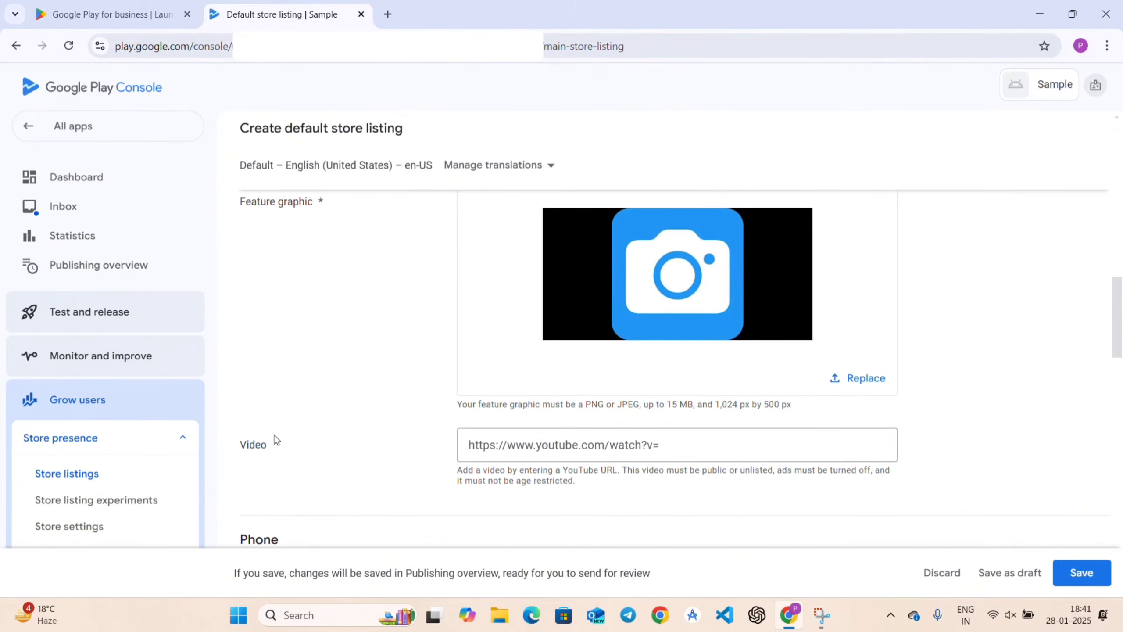
left_click(589, 439)
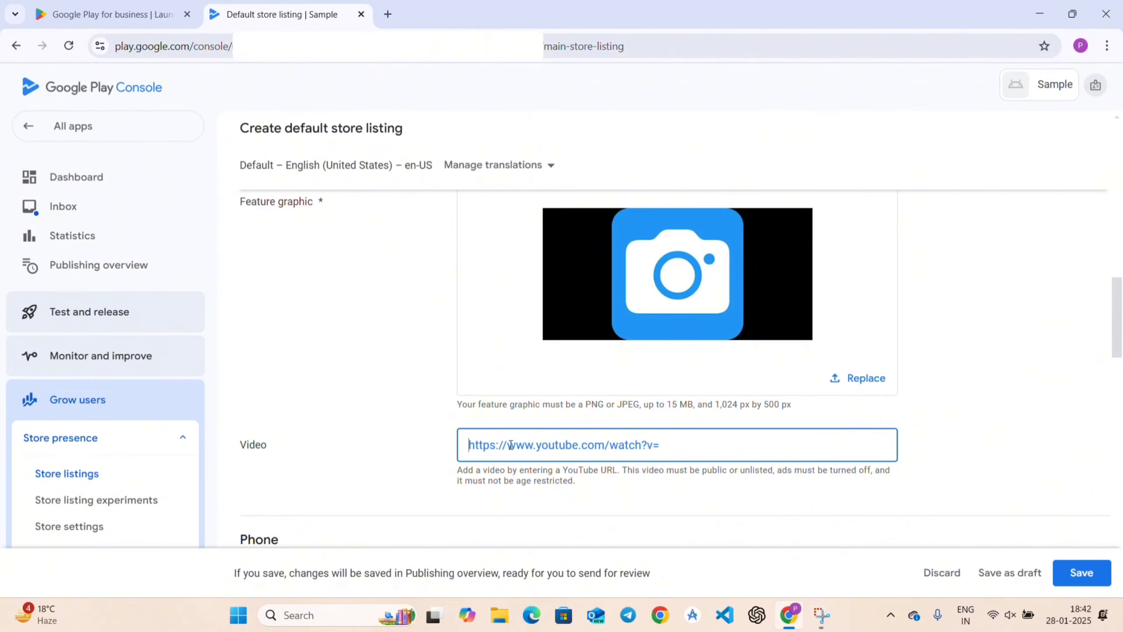
scroll(511, 444, "down", 5)
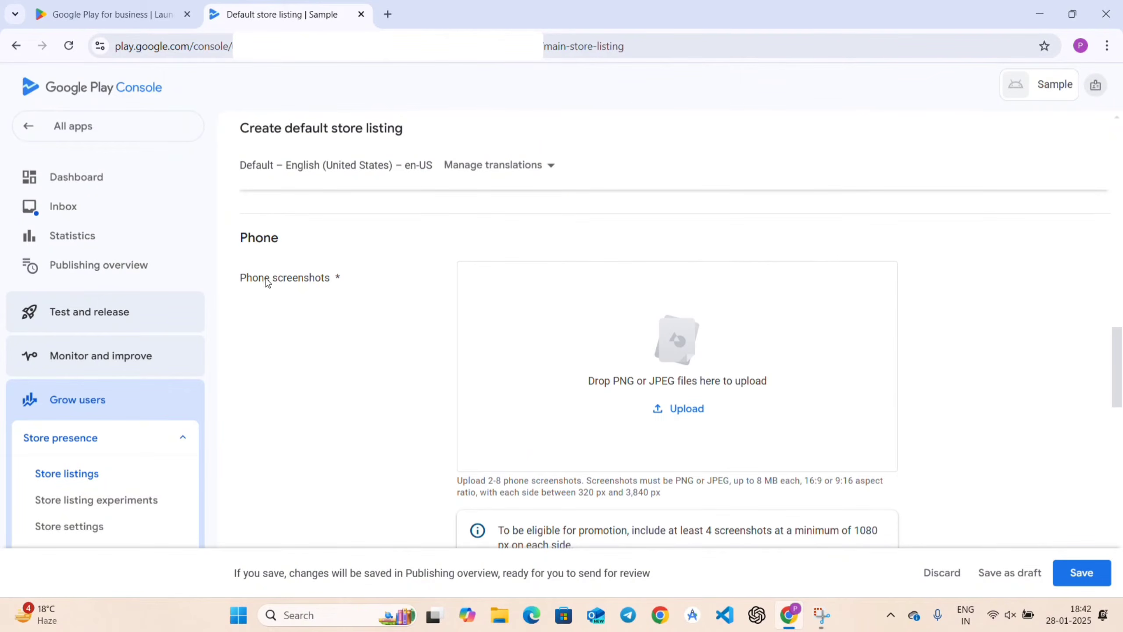
Upload the four app screenshot photos as phone screenshots (4/8).
left_click(673, 409)
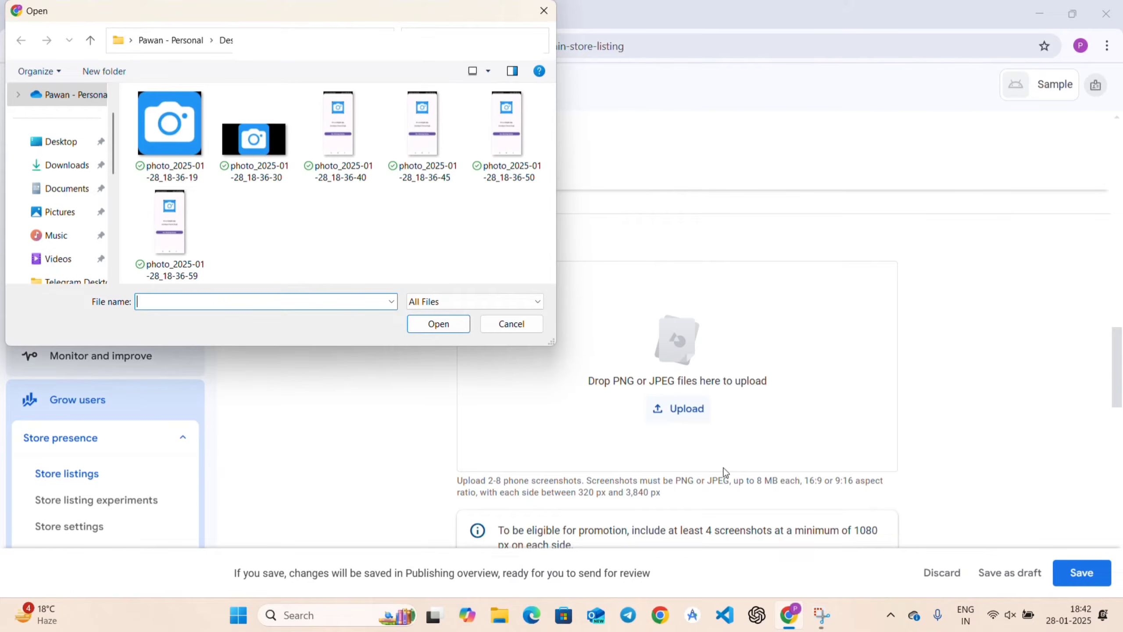
left_click(346, 151)
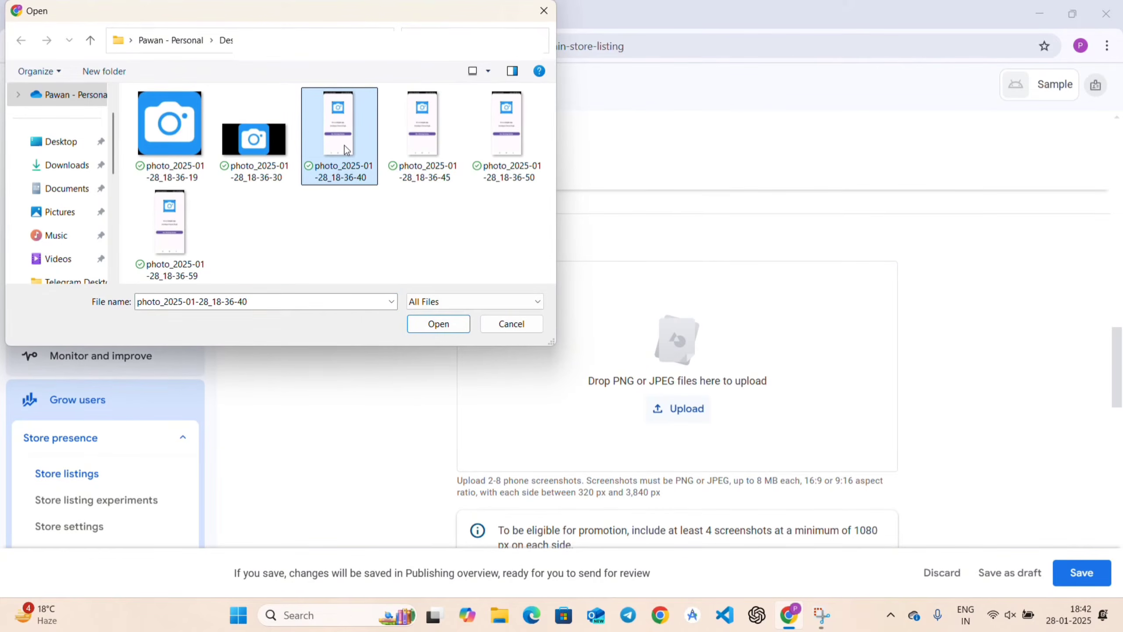
key("shift+Right")
key("shift+Right")
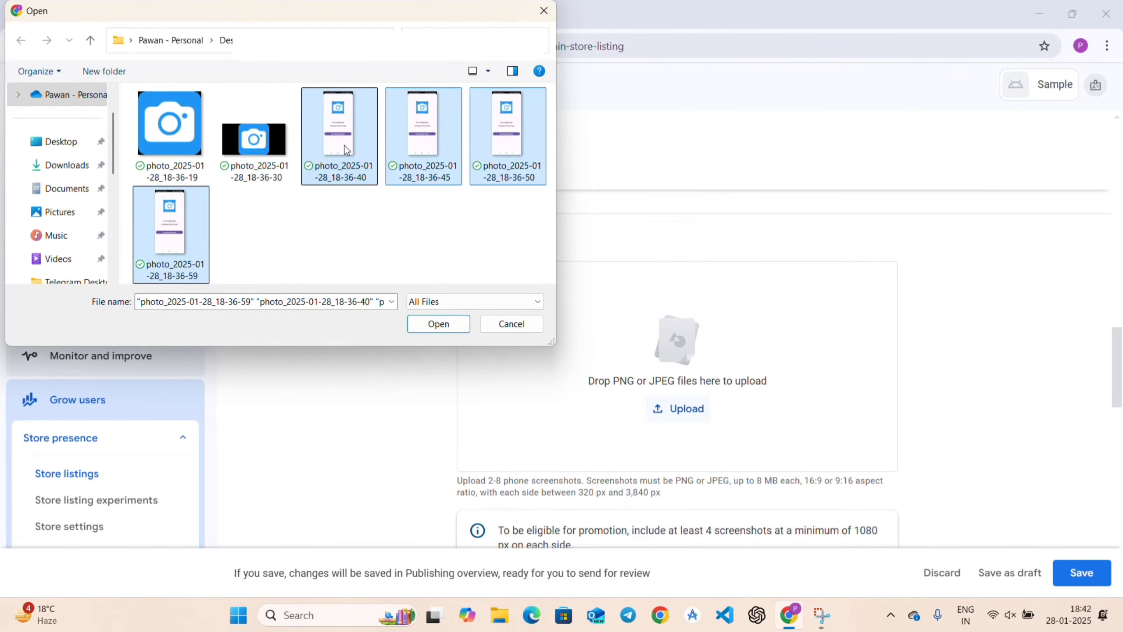
left_click(429, 326)
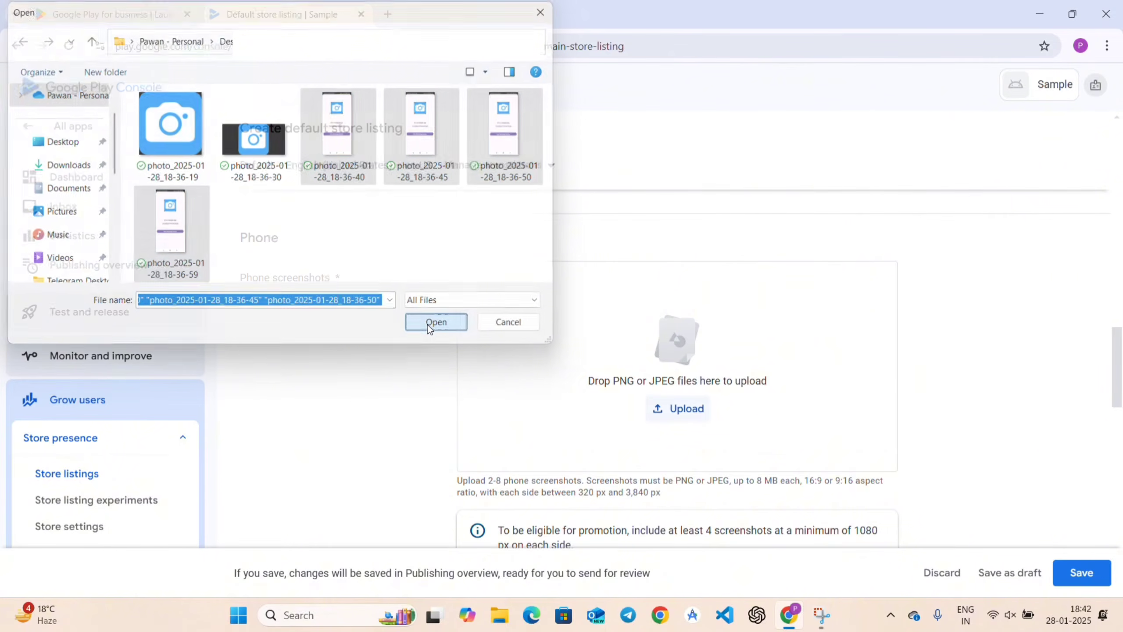
scroll(479, 356, "down", 3)
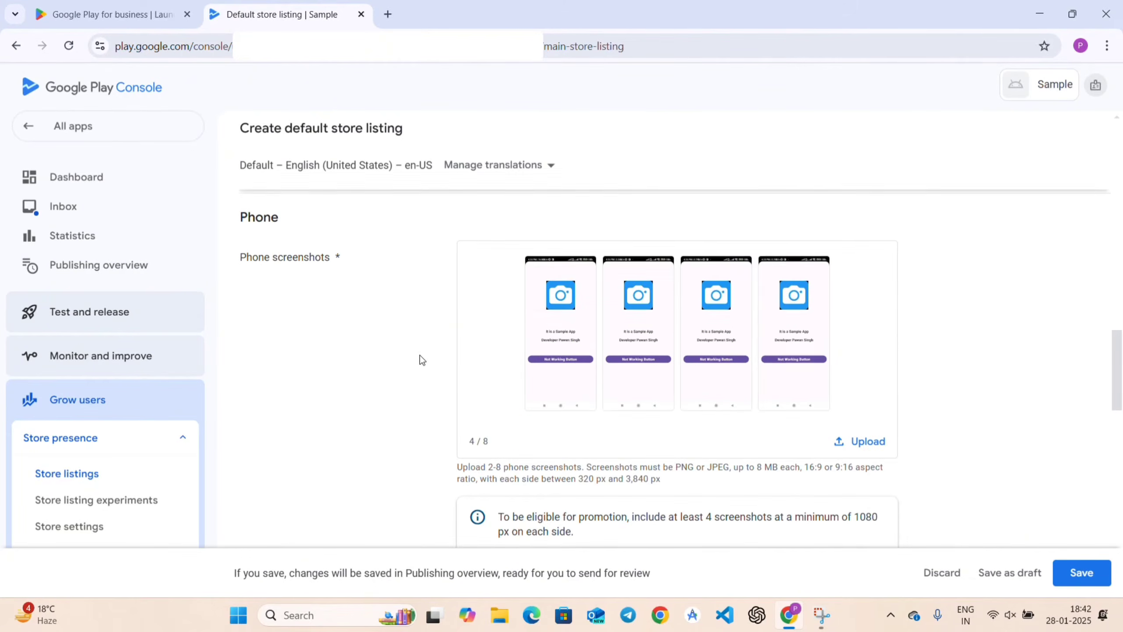
scroll(421, 367, "down", 2)
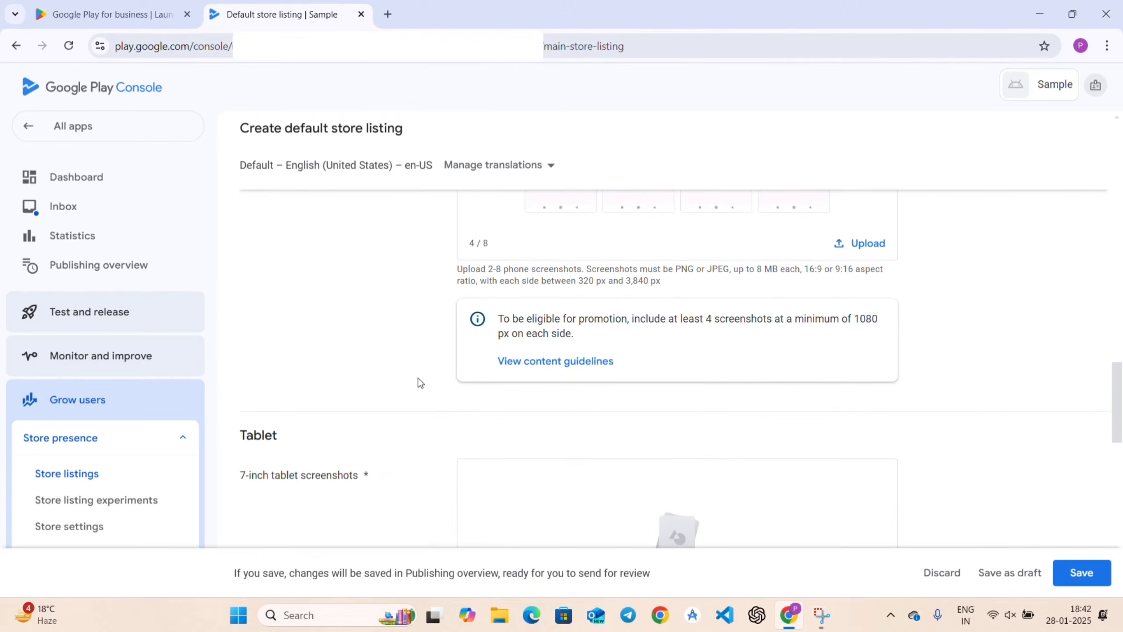
scroll(420, 383, "down", 5)
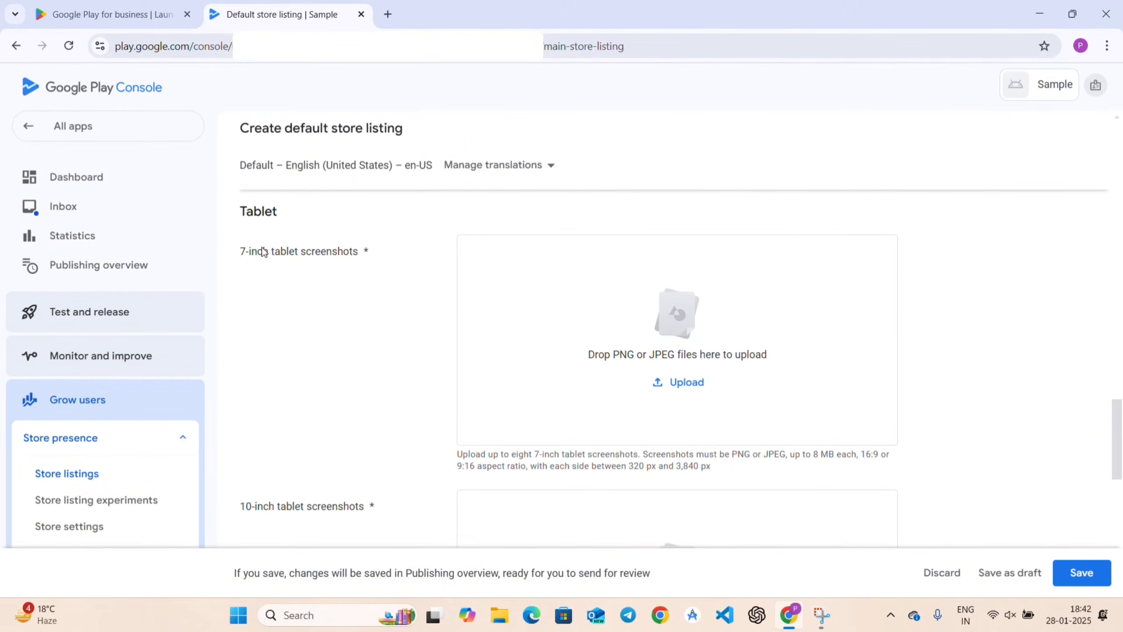
Upload the same four app screenshots as 7-inch tablet screenshots (4/8).
left_click_drag(263, 252, 378, 242)
left_click(378, 243)
scroll(389, 287, "down", 1)
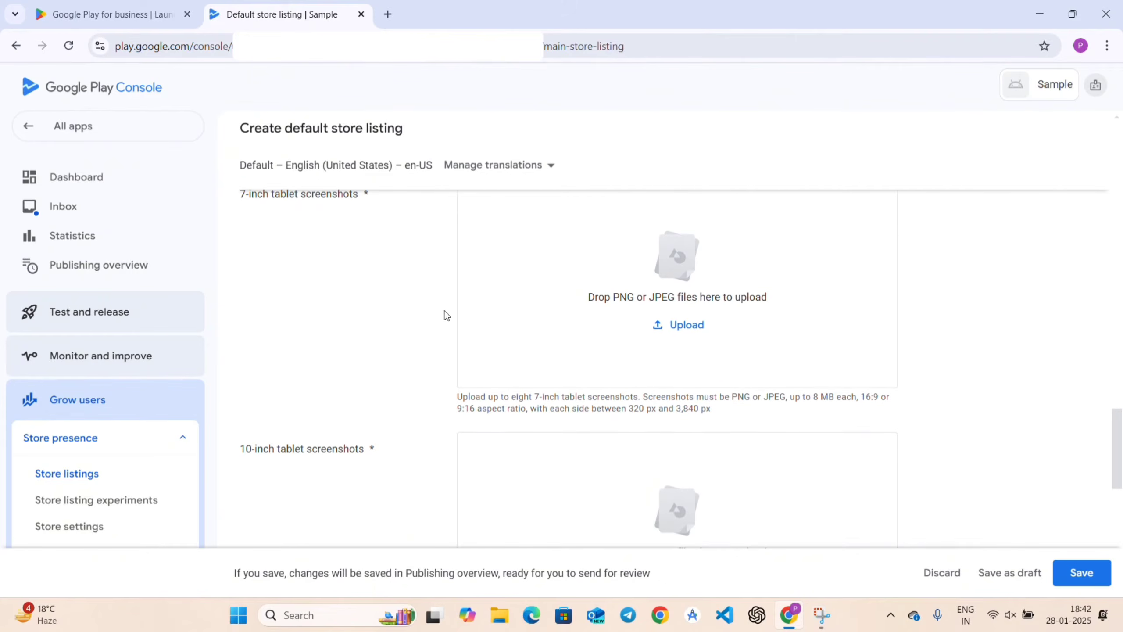
left_click(661, 326)
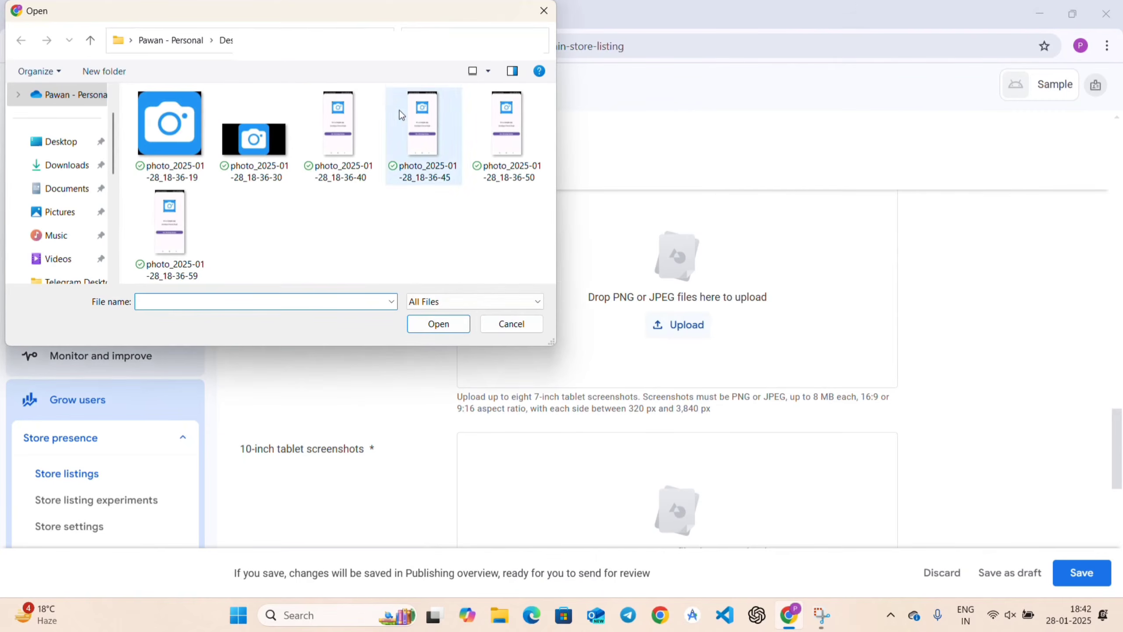
left_click(358, 121)
key("shift+Right")
key("shift+Right")
key("shift+Right")
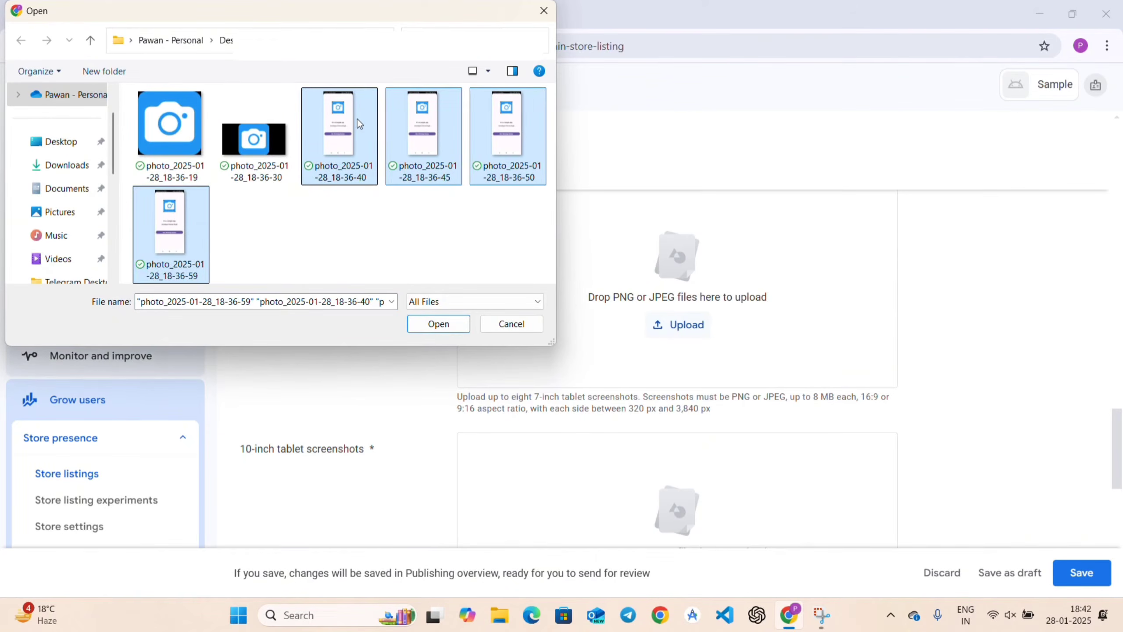
left_click(450, 326)
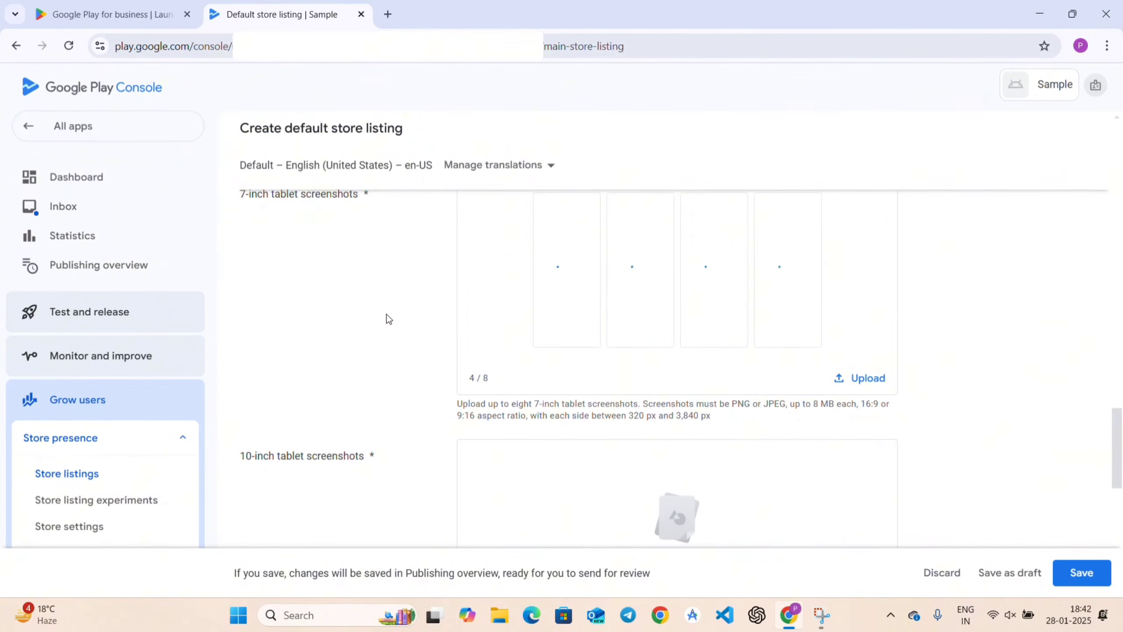
scroll(388, 318, "up", 2)
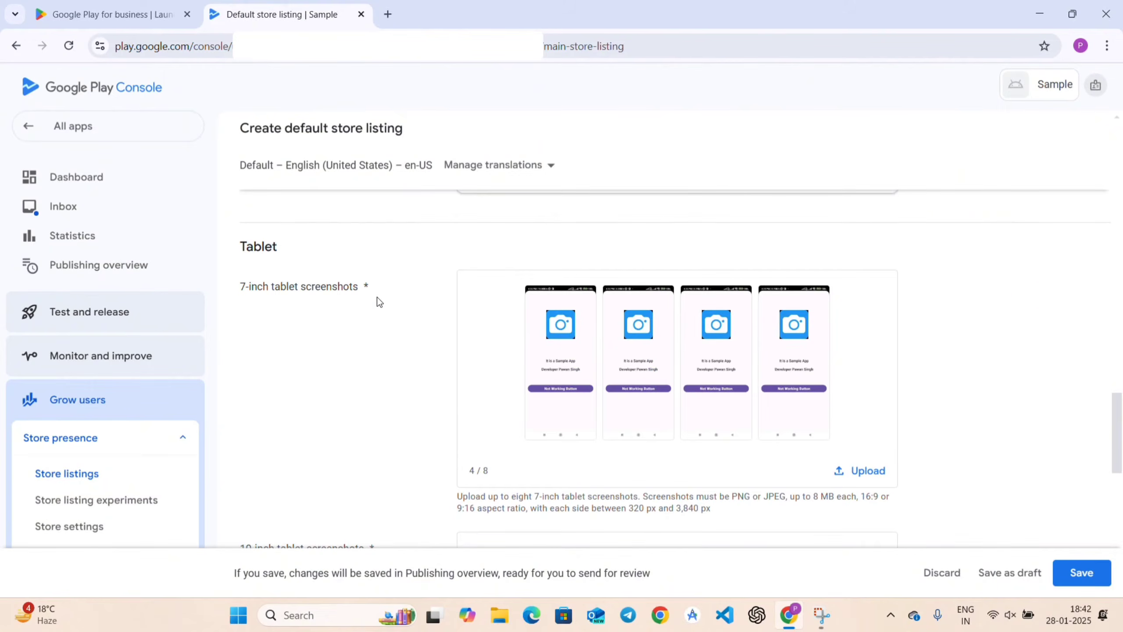
scroll(383, 338, "down", 6)
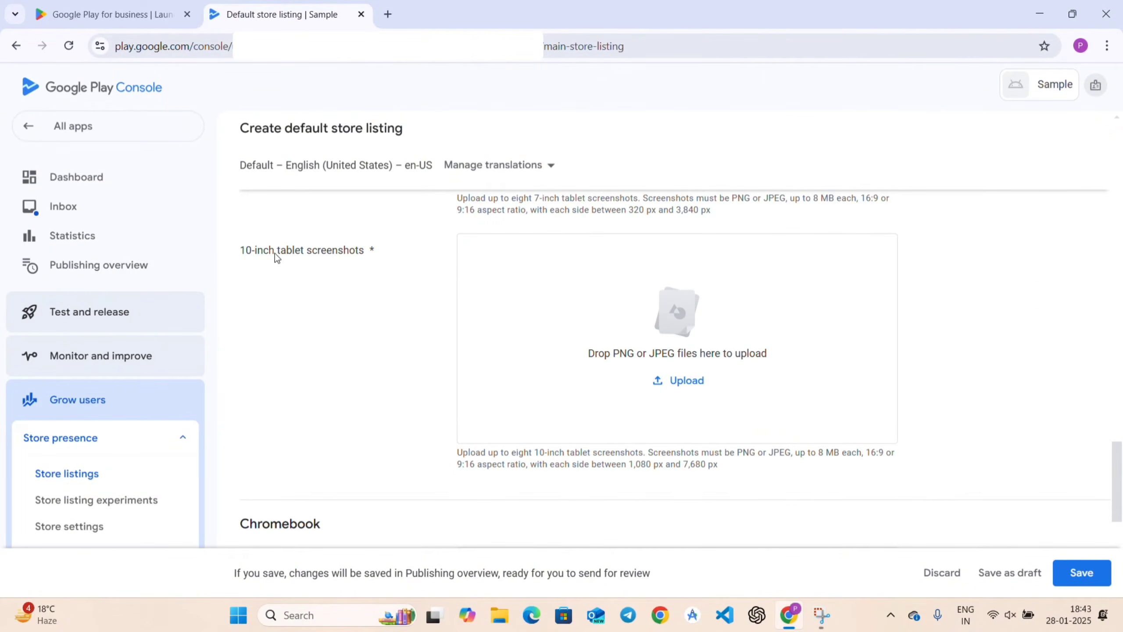
Try uploading two app screenshots as 10-inch tablet screenshots.
left_click(694, 386)
left_click(362, 166)
left_click(422, 170, "ctrl")
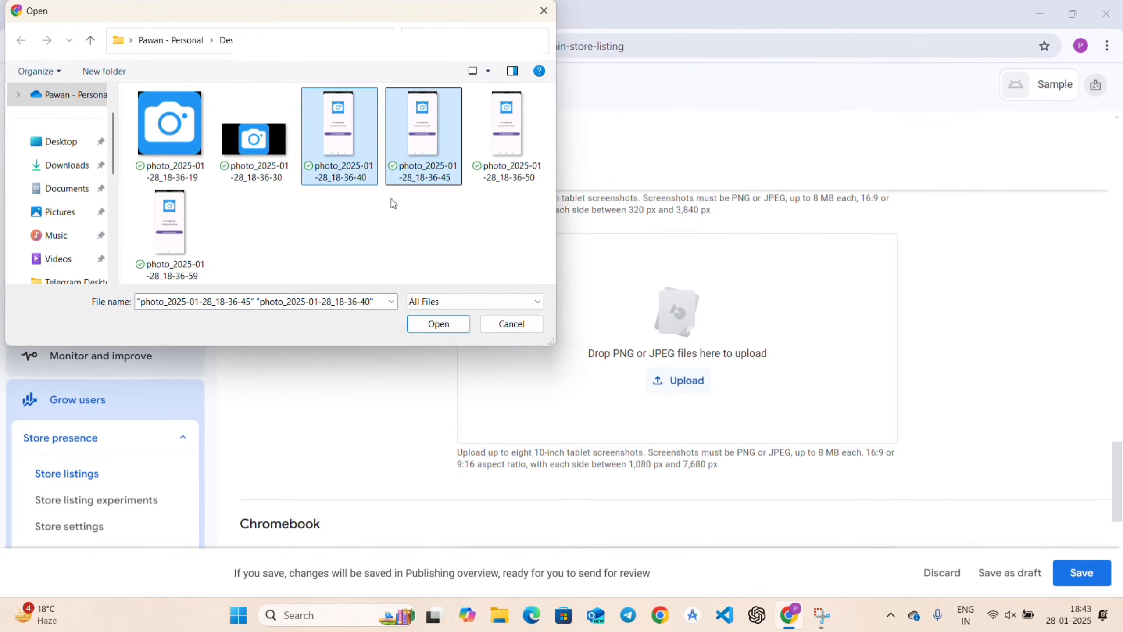
left_click(435, 324)
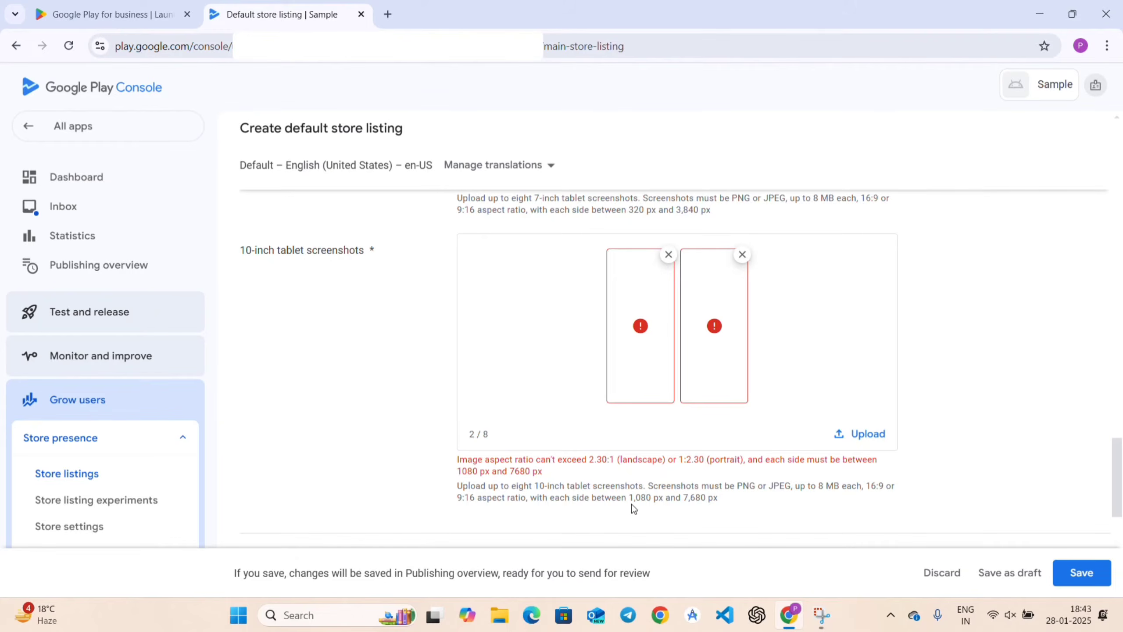
Note the rejection's required 1,080–7,680 px size range and open a new browser tab.
left_click_drag(631, 496, 730, 499)
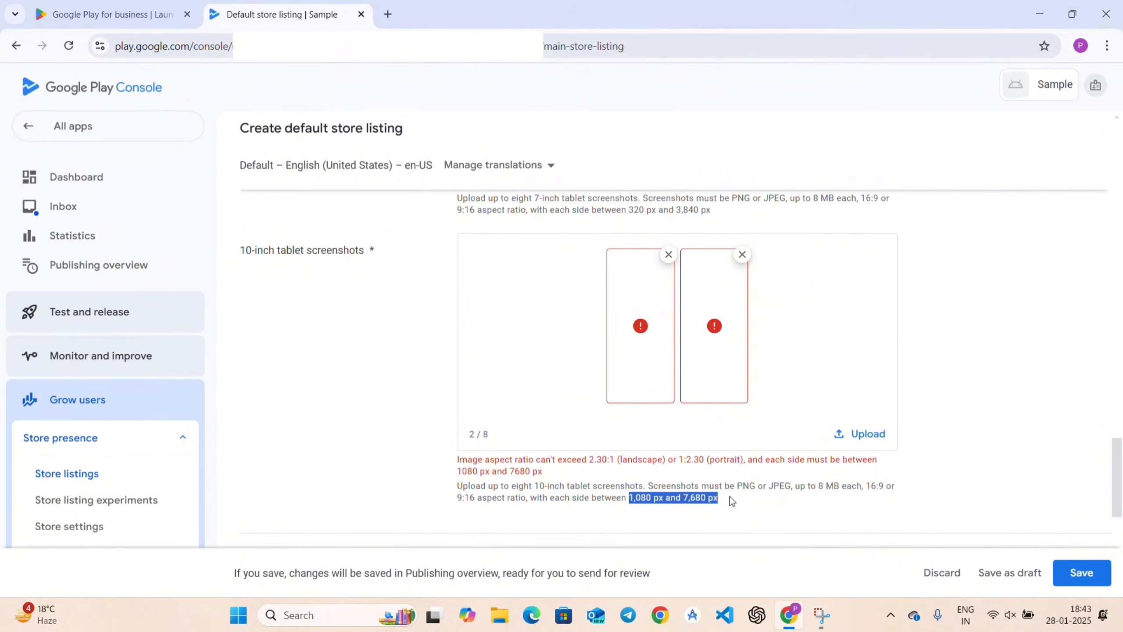
left_click(665, 444)
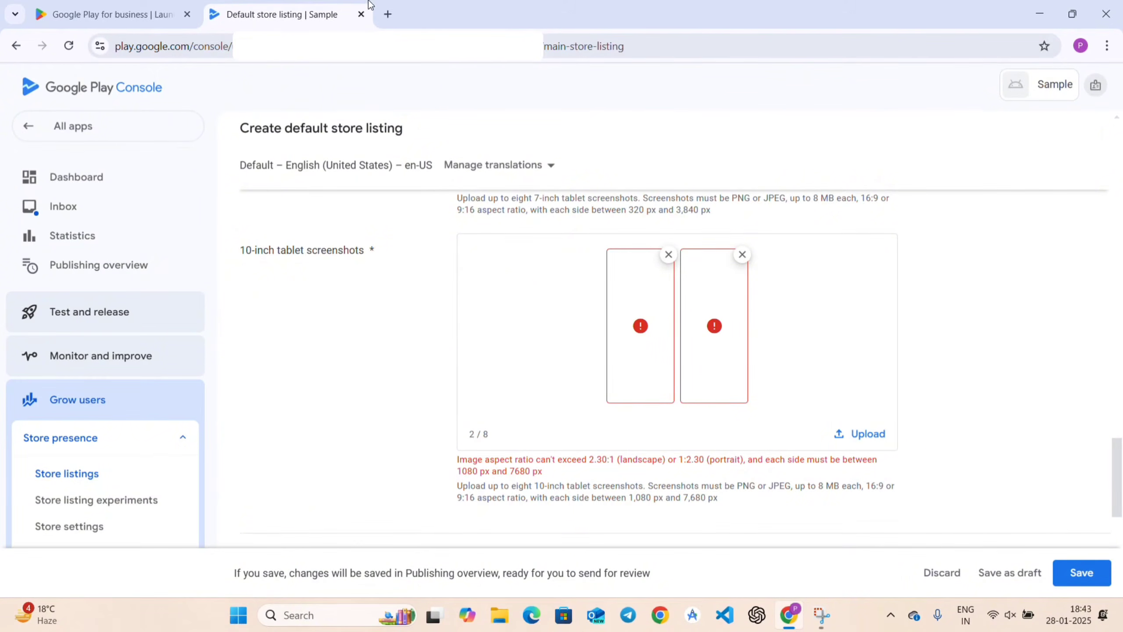
left_click(387, 14)
Search Google for 'image resizer' and open the imageresizer.com result.
left_click(463, 290)
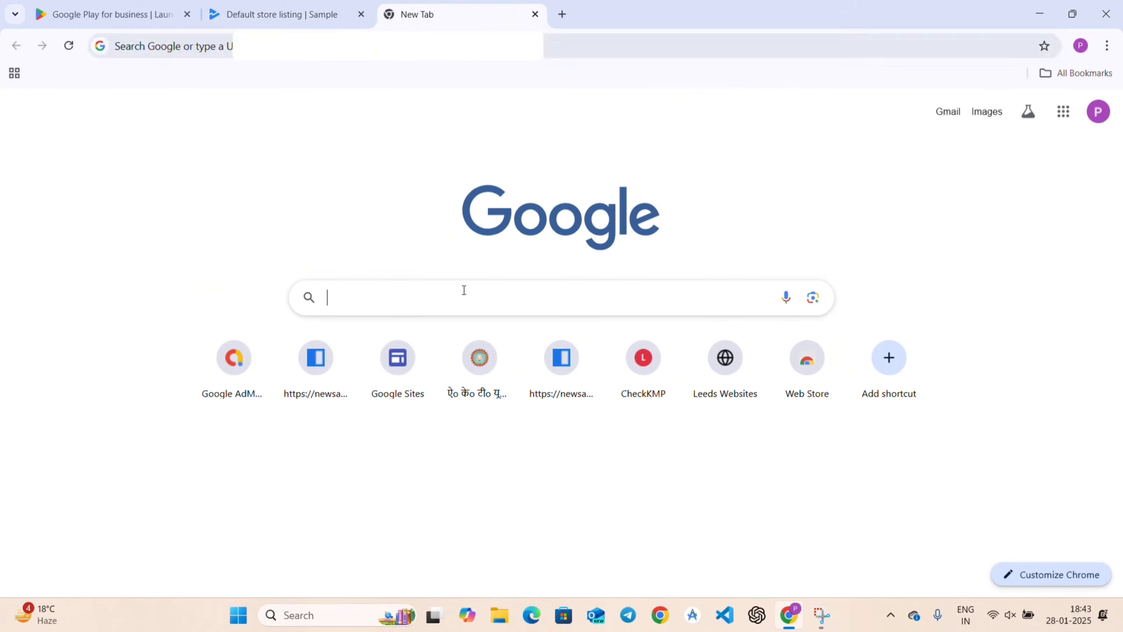
type("ximage")
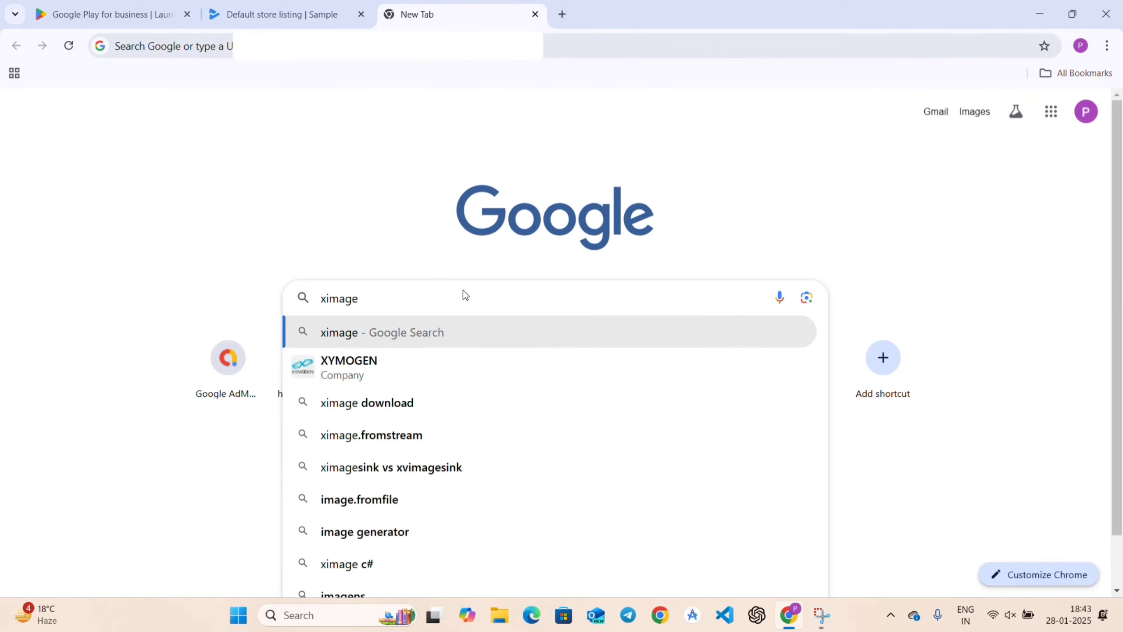
key("Escape")
type("image")
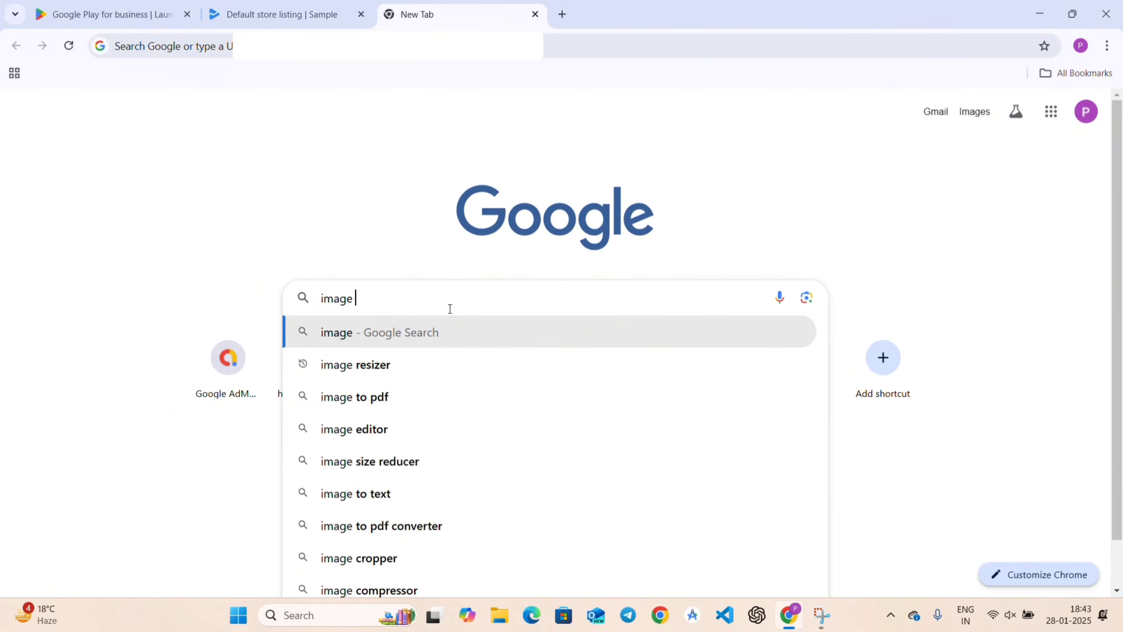
left_click(396, 365)
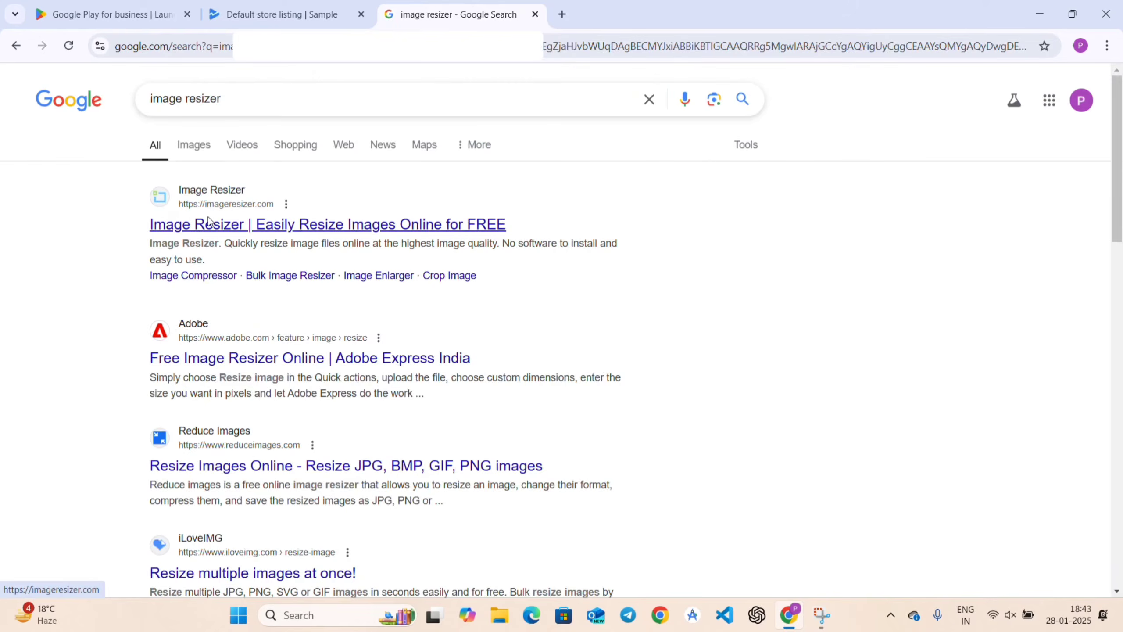
left_click(209, 221)
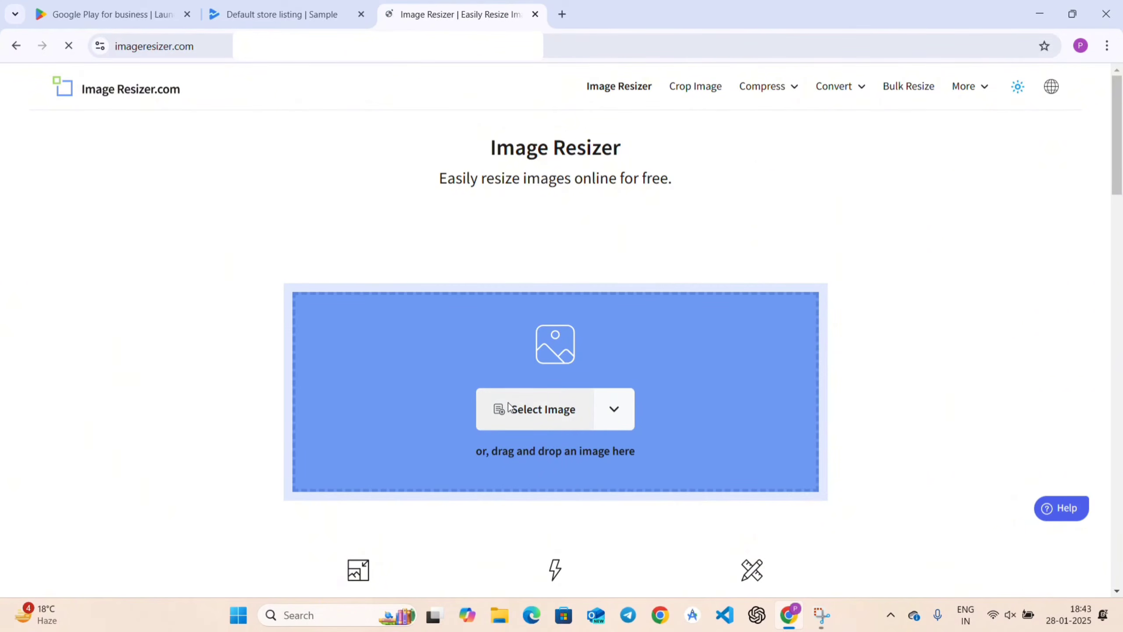
Load the first app screenshot (591 × 1280) into ImageResizer.com.
left_click(509, 406)
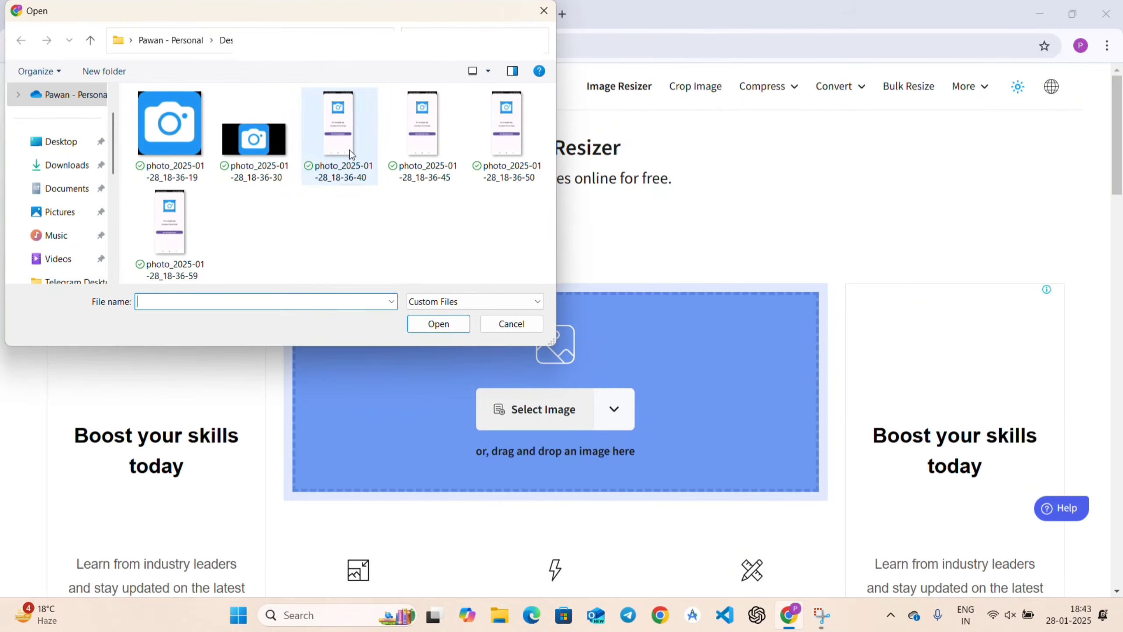
left_click(349, 135)
left_click(439, 323)
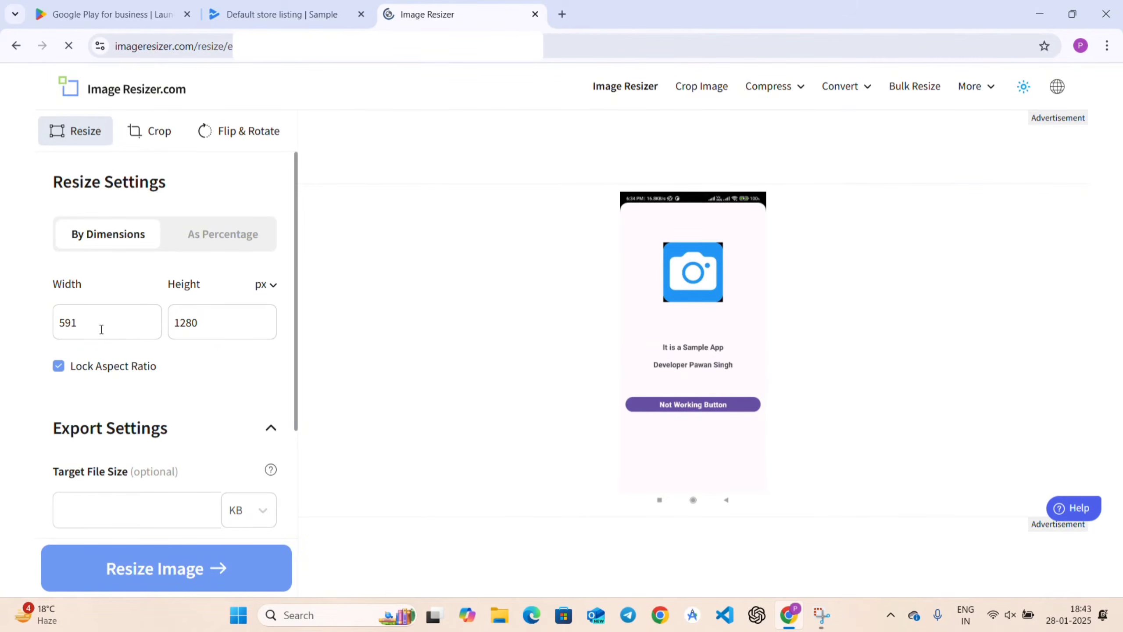
double_click(70, 323)
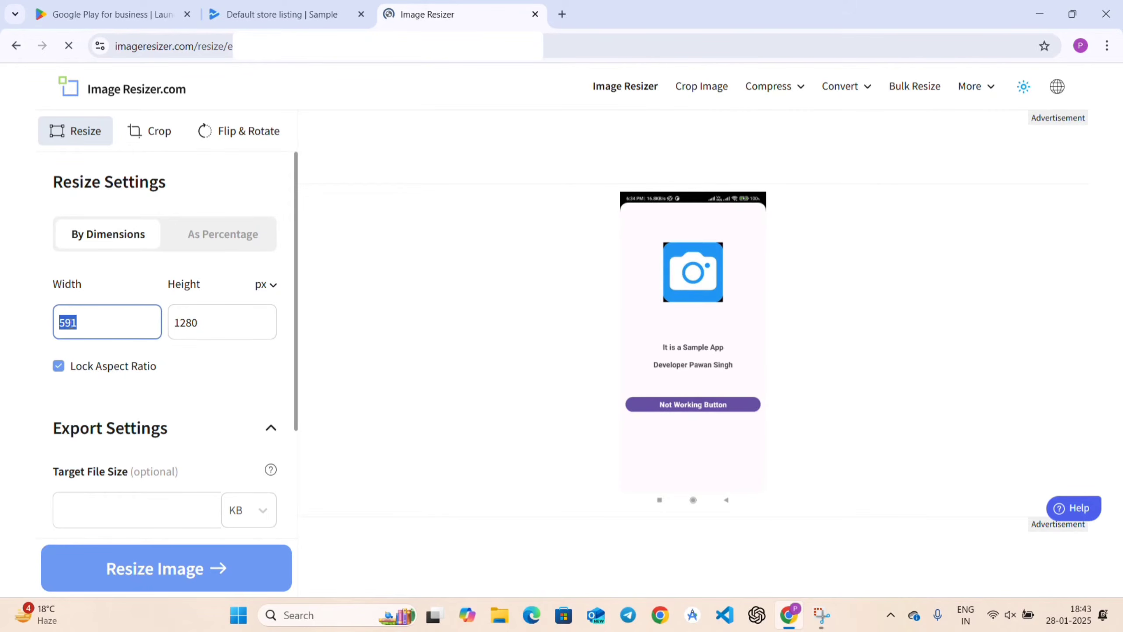
left_click(252, 15)
scroll(510, 377, "down", 2)
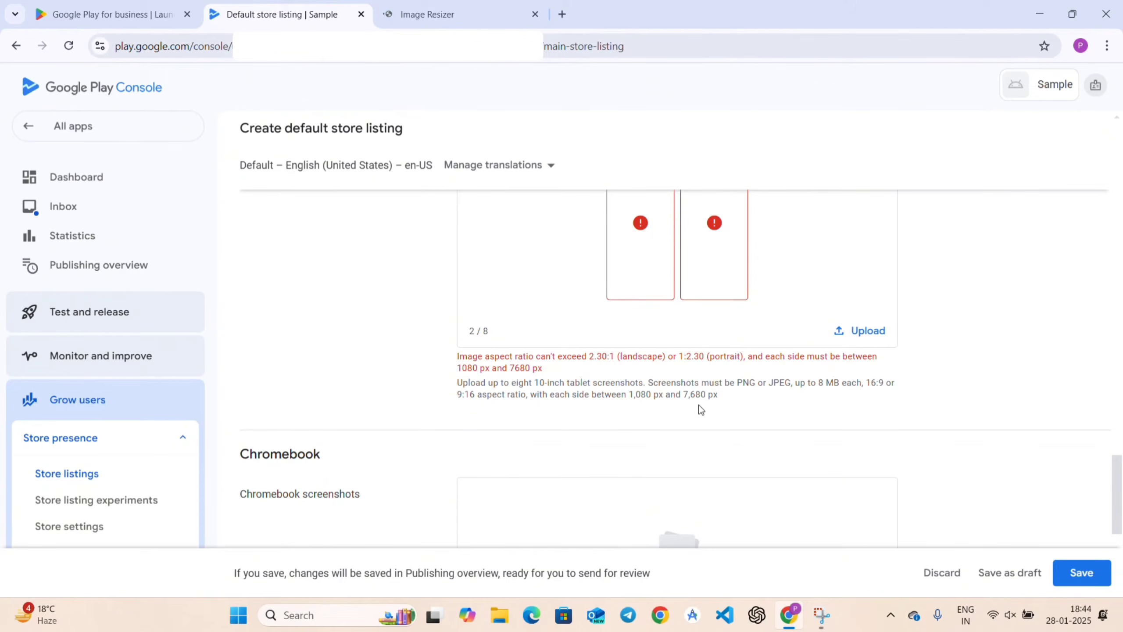
left_click(418, 15)
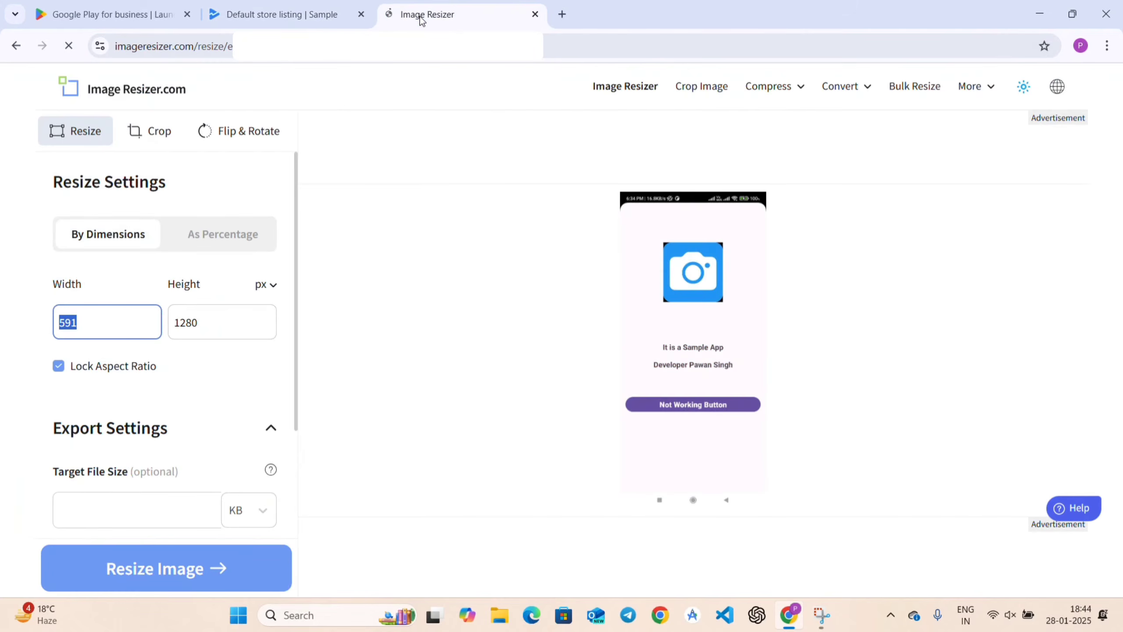
Resize it to width 1080 (1080 × 2340) with aspect ratio locked and download the JPG.
left_click(106, 318)
type("1")
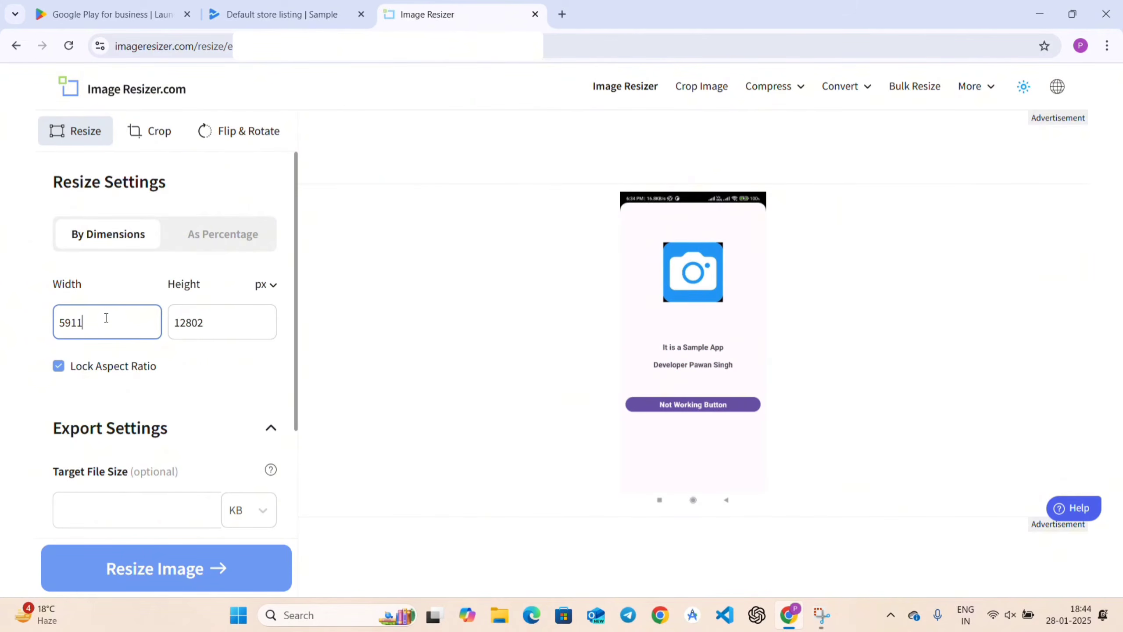
type("0")
key("BackSpace")
key("BackSpace")
key("BackSpace")
key("BackSpace")
type("1080")
scroll(207, 356, "down", 3)
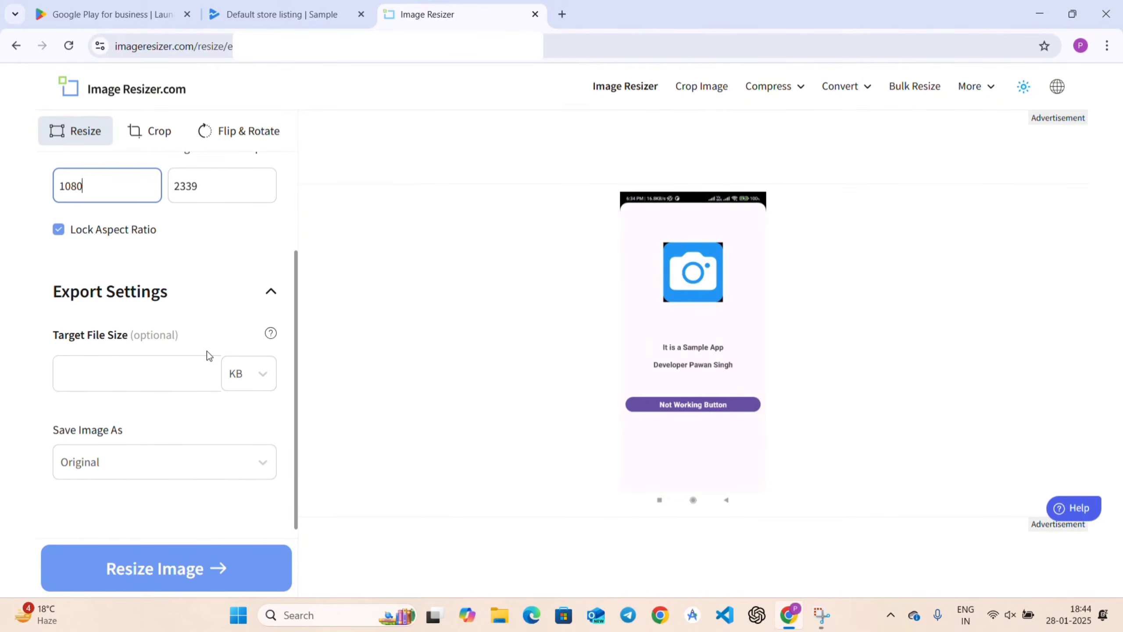
scroll(185, 435, "down", 1)
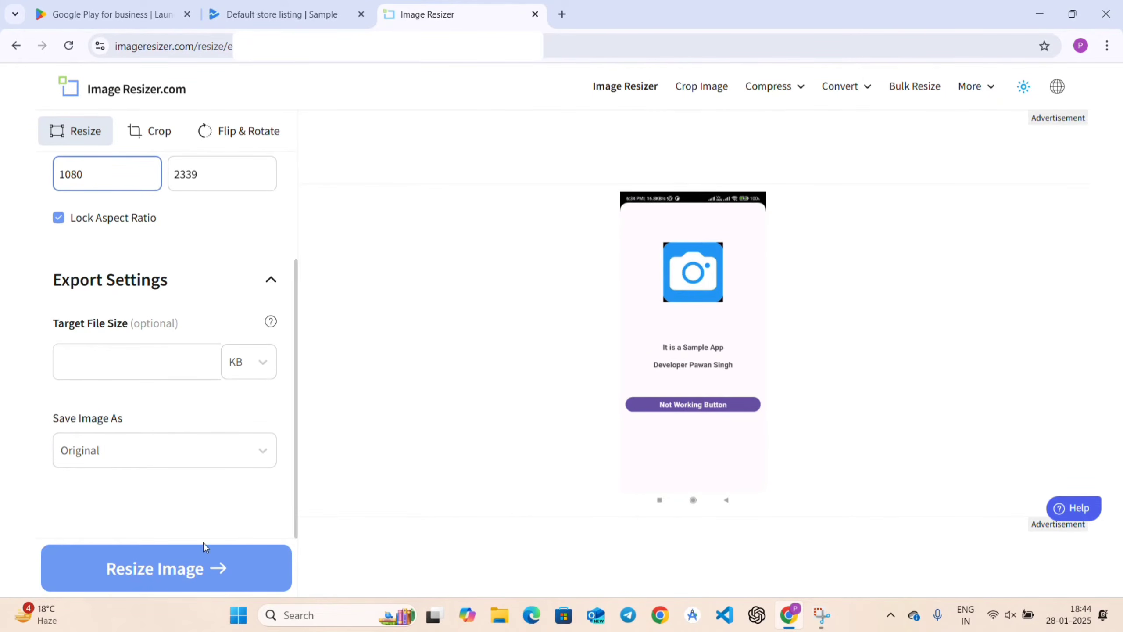
left_click(197, 563)
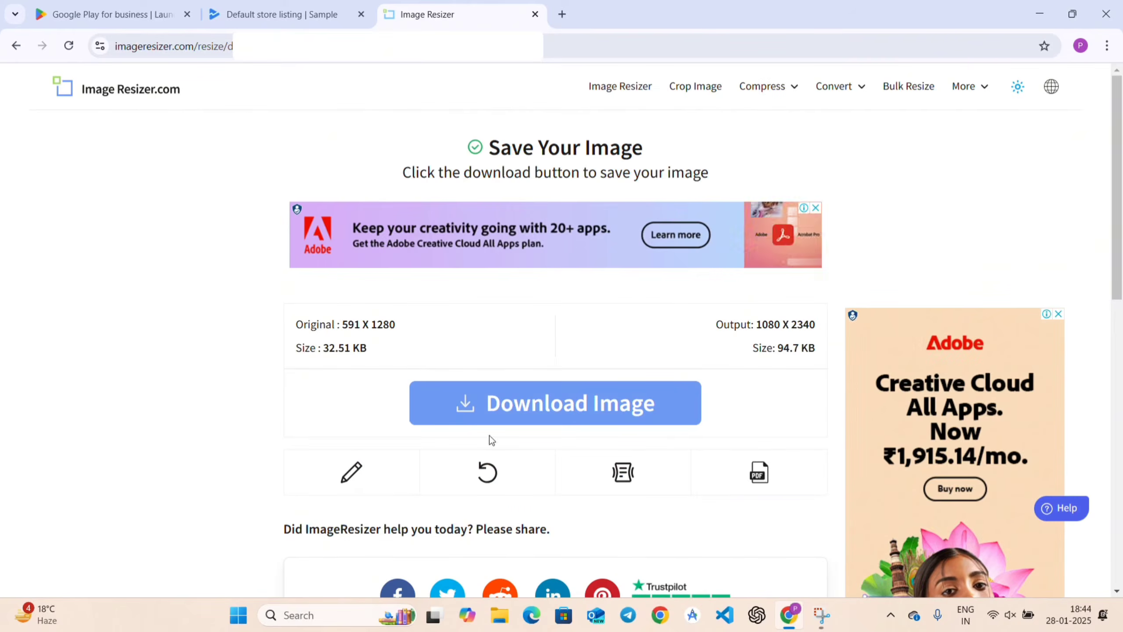
left_click(510, 412)
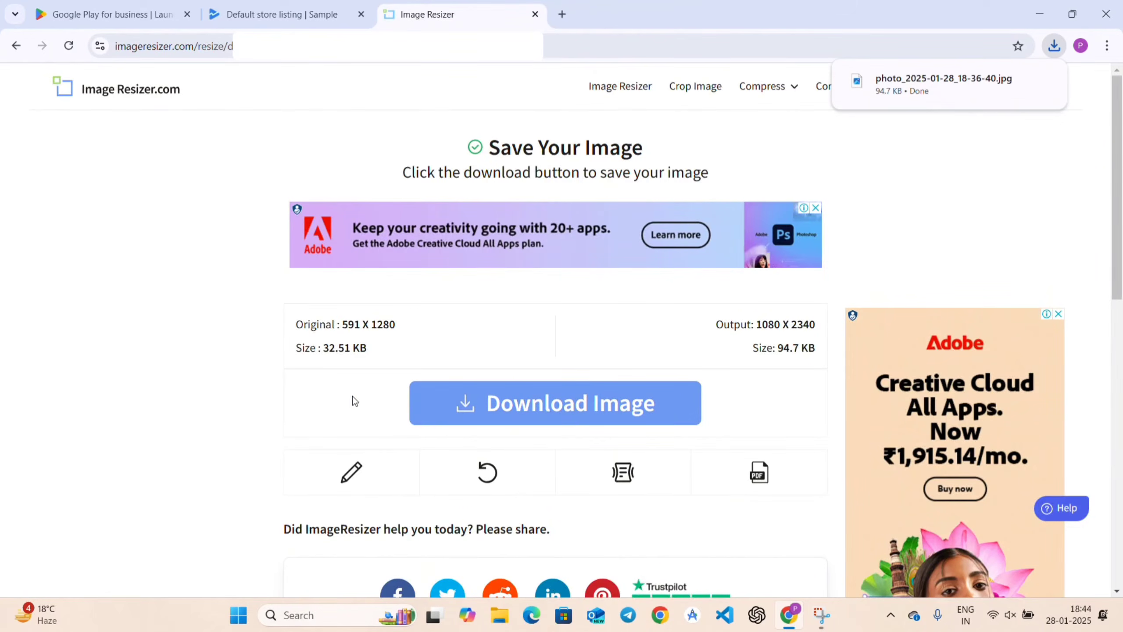
left_click(490, 402)
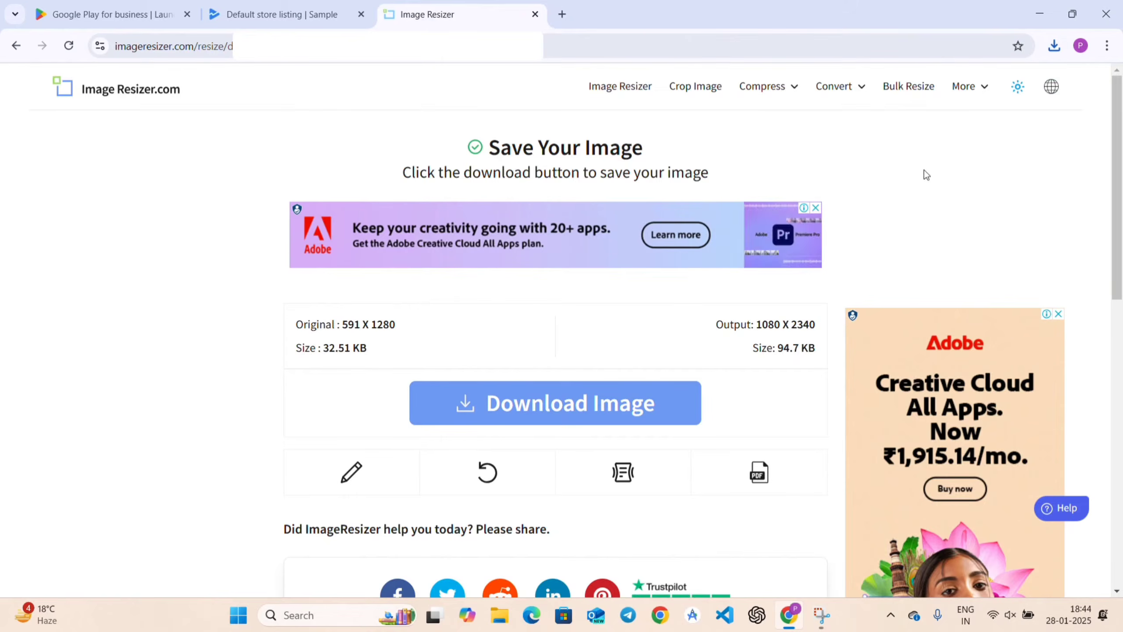
Find the two downloaded resized photos in the Downloads folder and select them.
left_click(1055, 49)
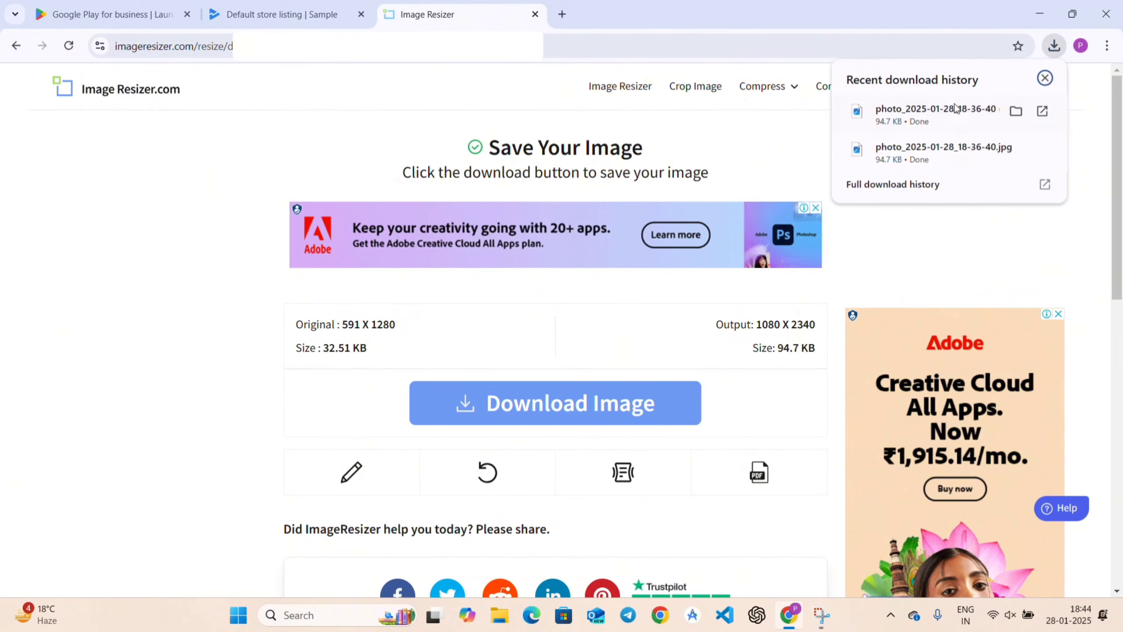
left_click(1016, 150)
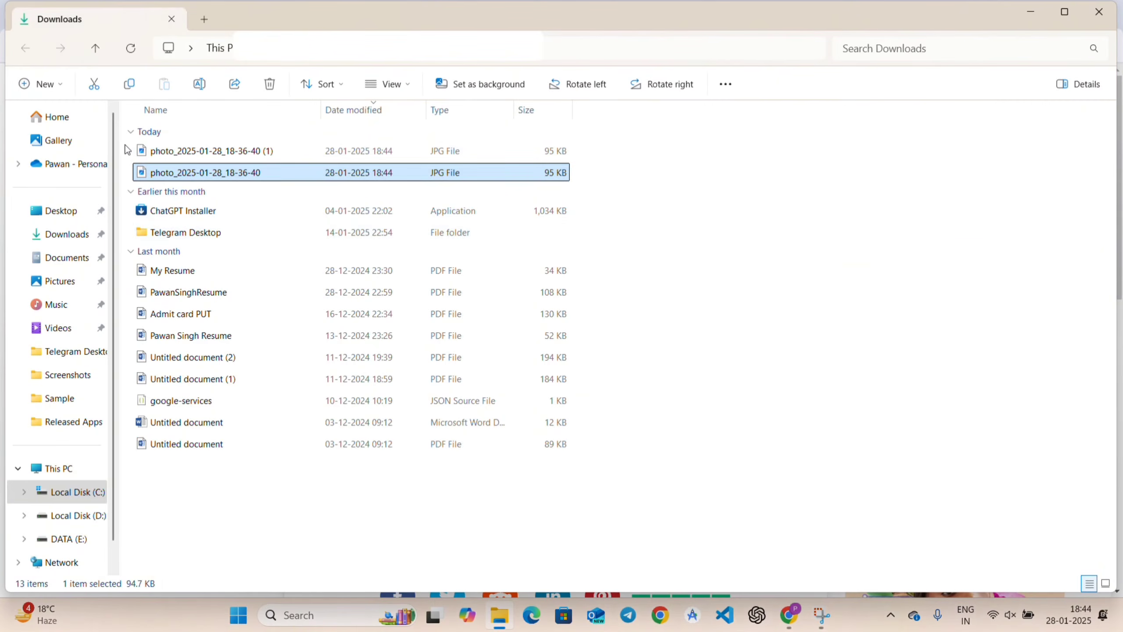
left_click_drag(127, 151, 179, 176)
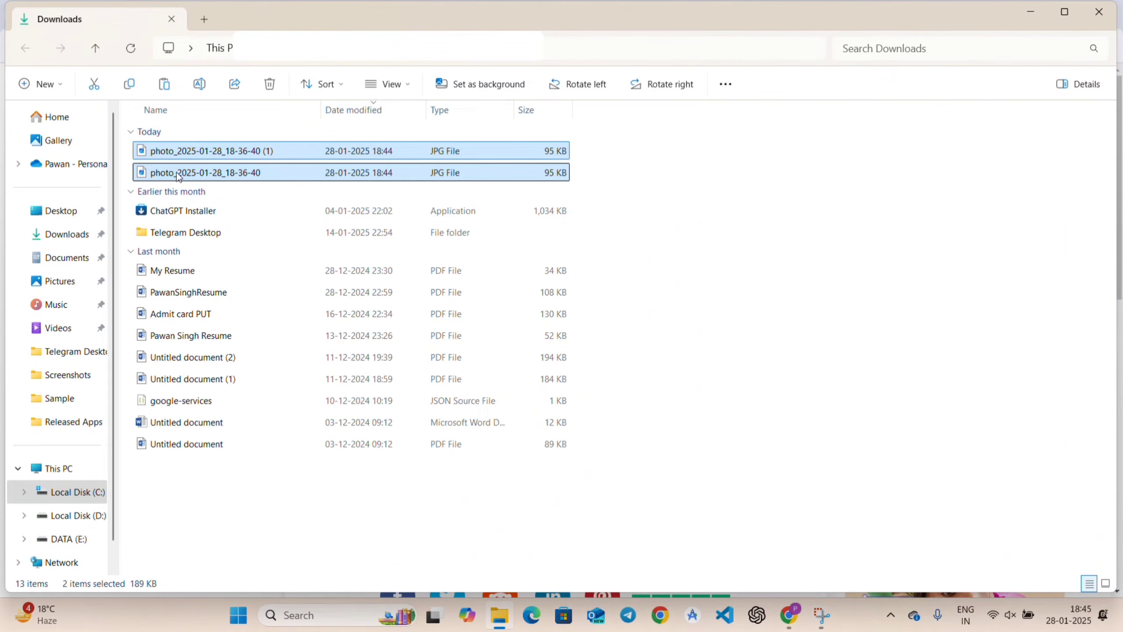
left_click(1027, 14)
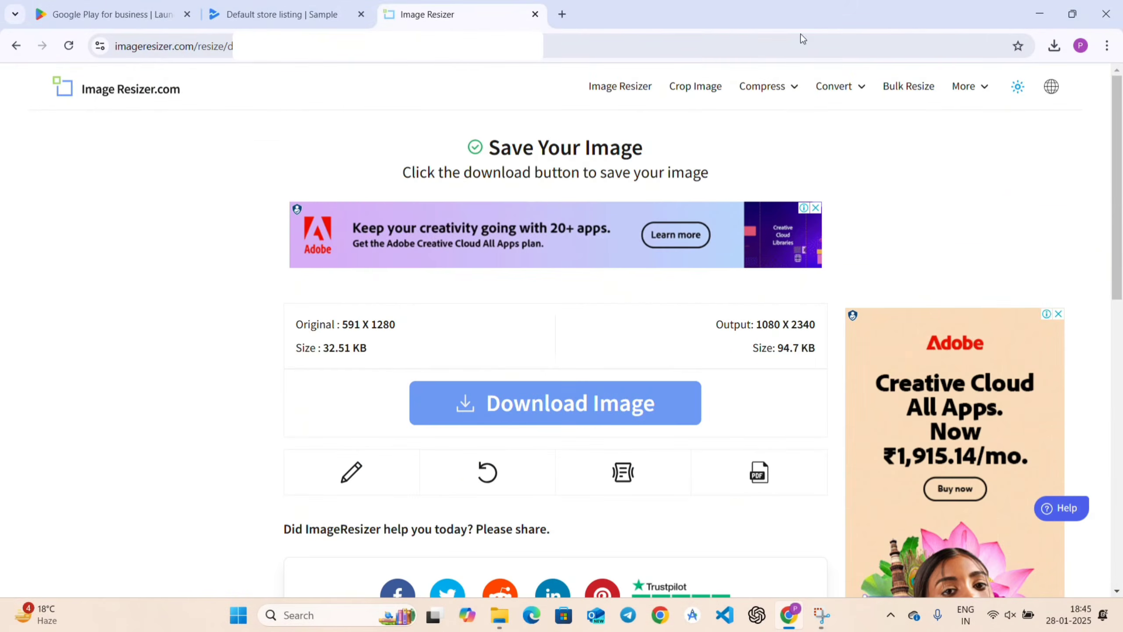
left_click(1039, 14)
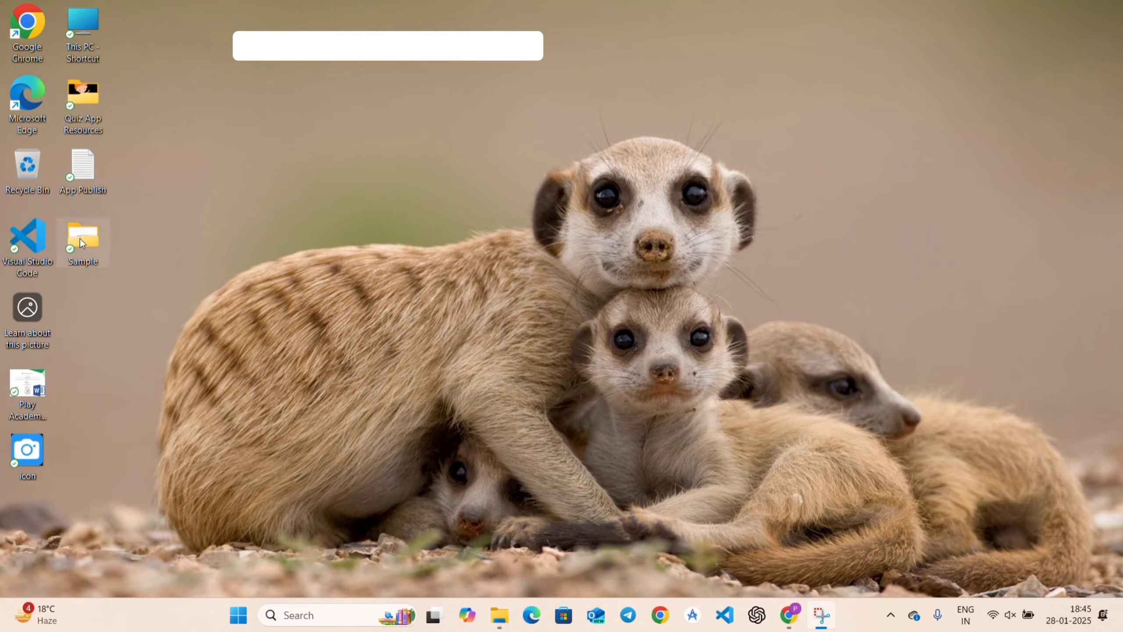
Paste the two photos onto the desktop, dismiss the replace prompt, and return to Chrome.
double_click(83, 239)
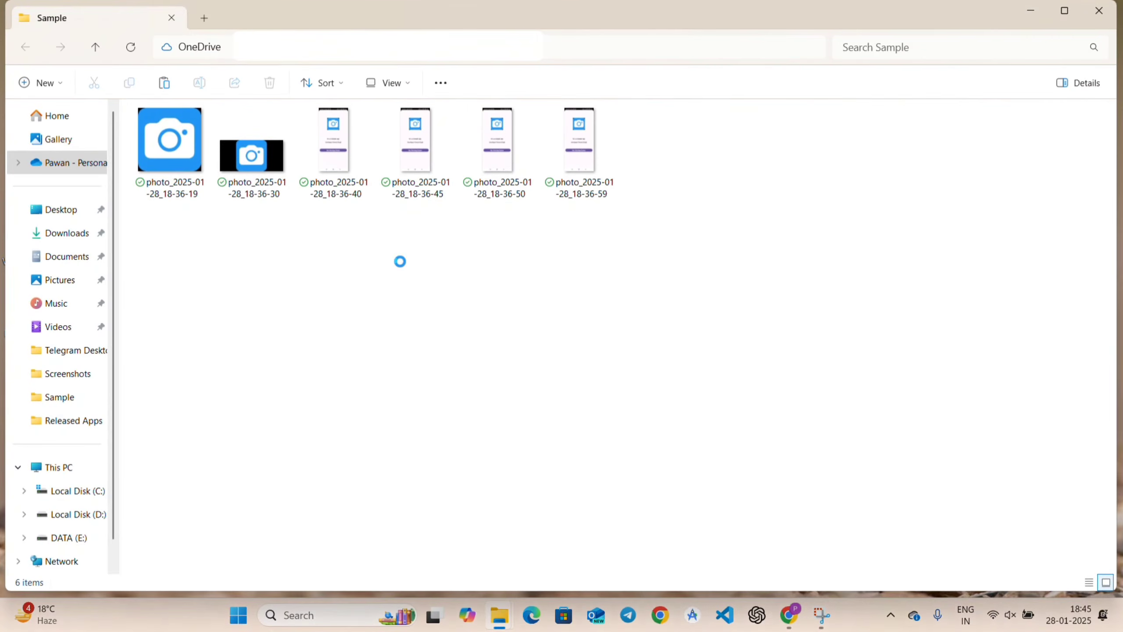
key("ctrl+v")
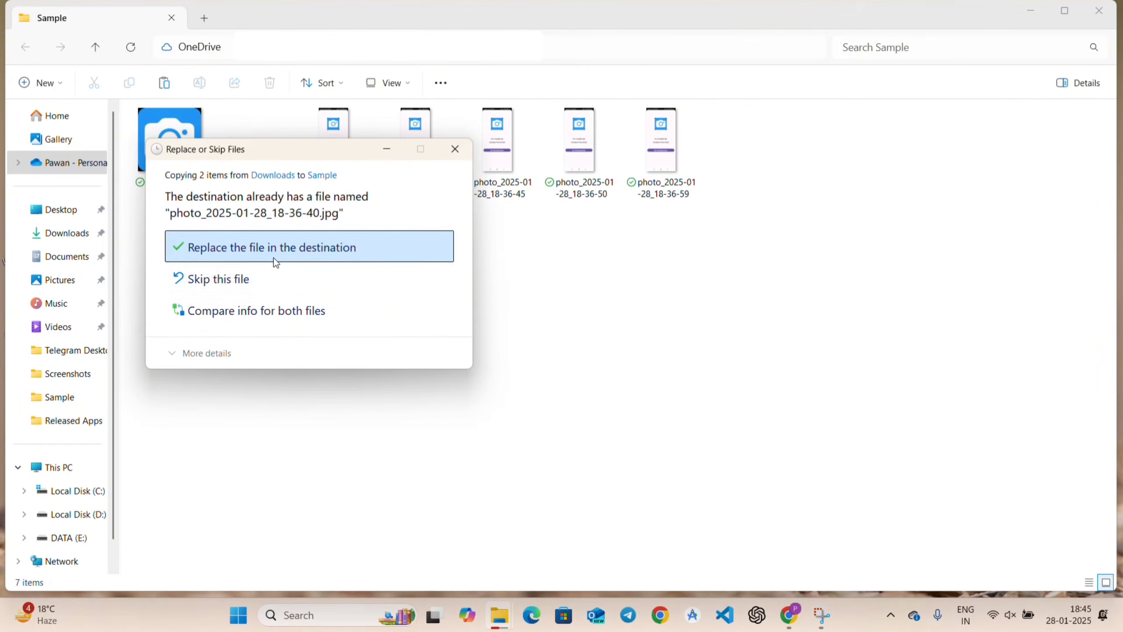
left_click(464, 152)
left_click(1030, 13)
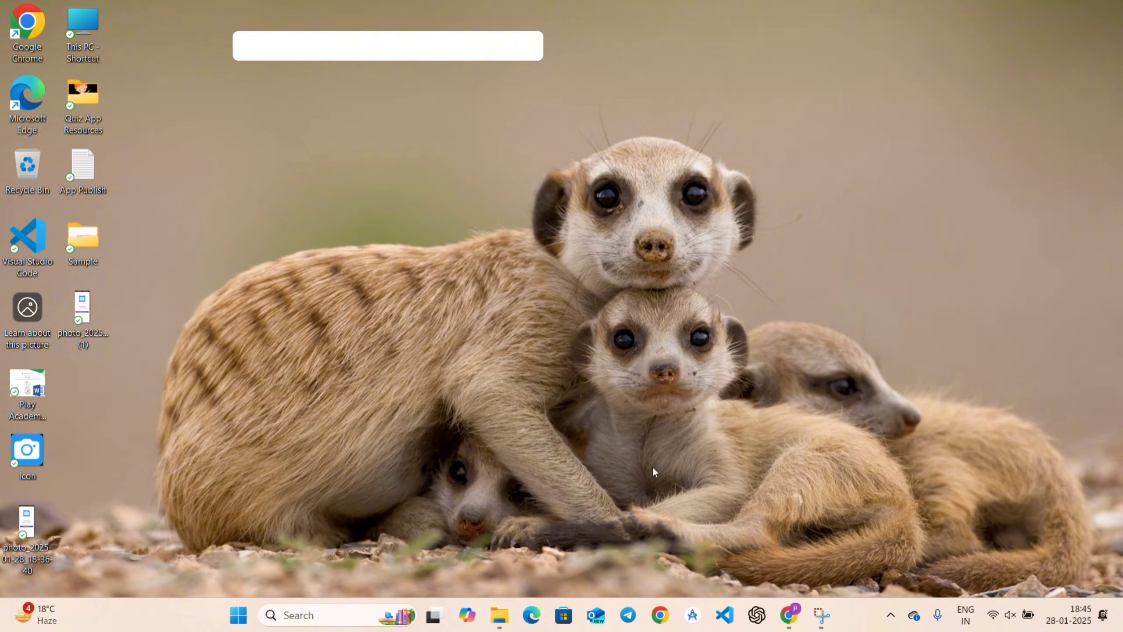
left_click(789, 615)
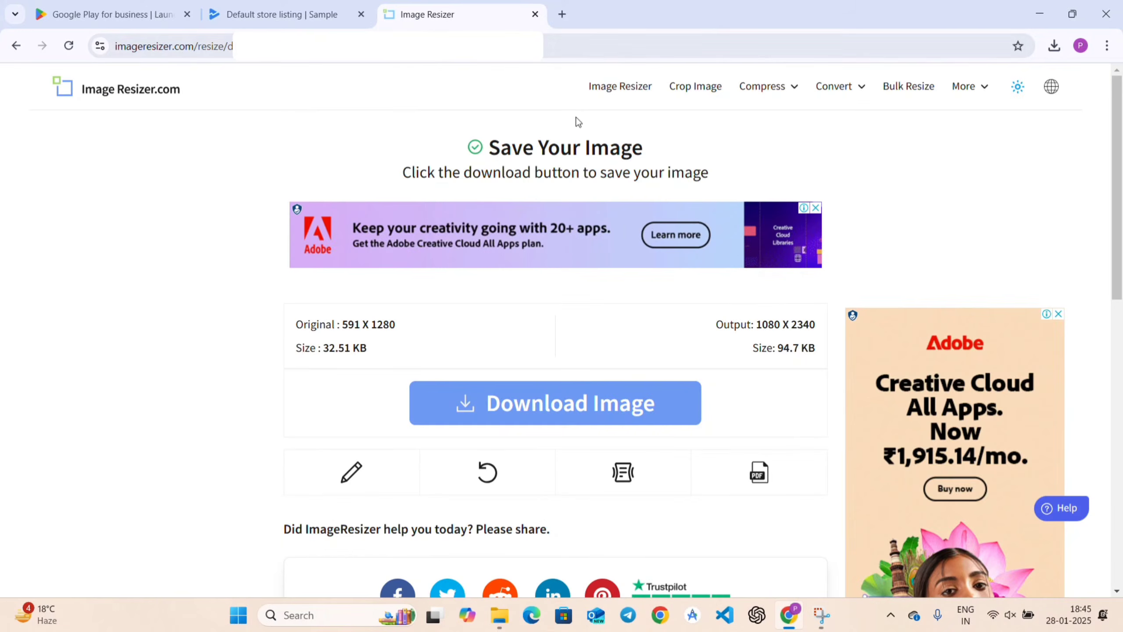
Remove the two rejected 10-inch tablet screenshots from the store listing.
left_click(284, 16)
scroll(721, 288, "up", 3)
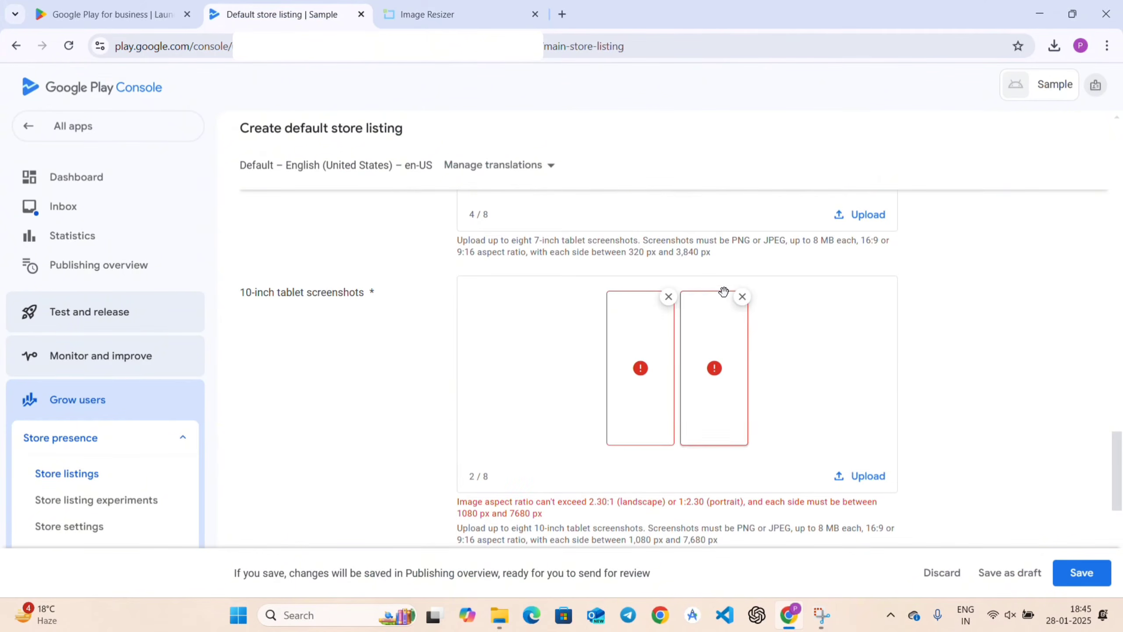
left_click(742, 297)
left_click(705, 297)
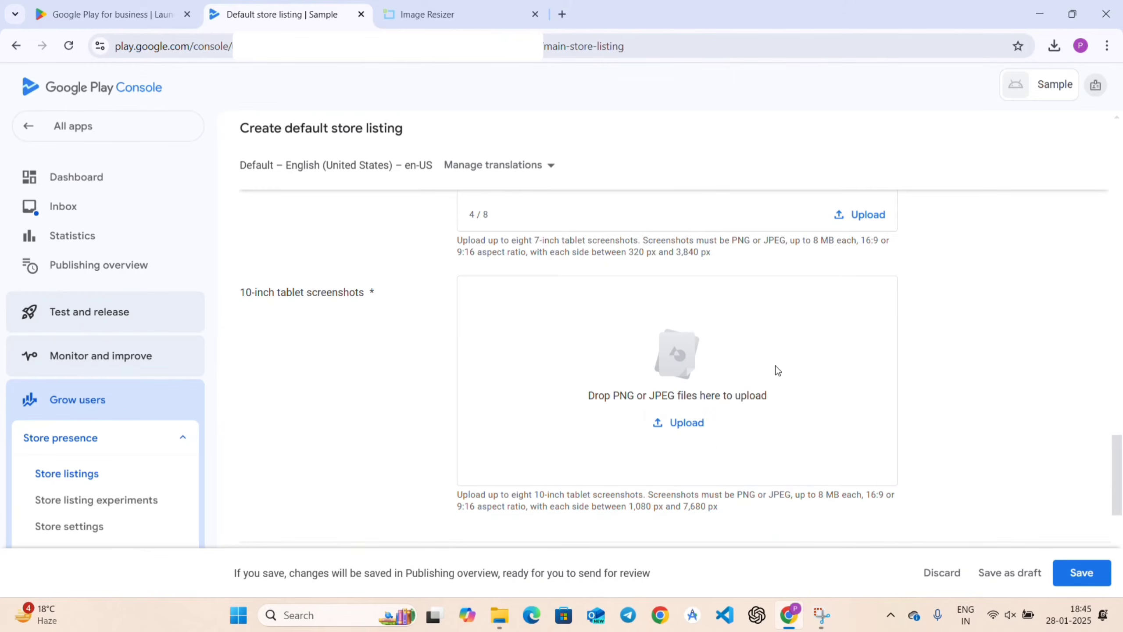
Upload the two resized photos from the Desktop as 10-inch tablet screenshots (2/8).
left_click(688, 425)
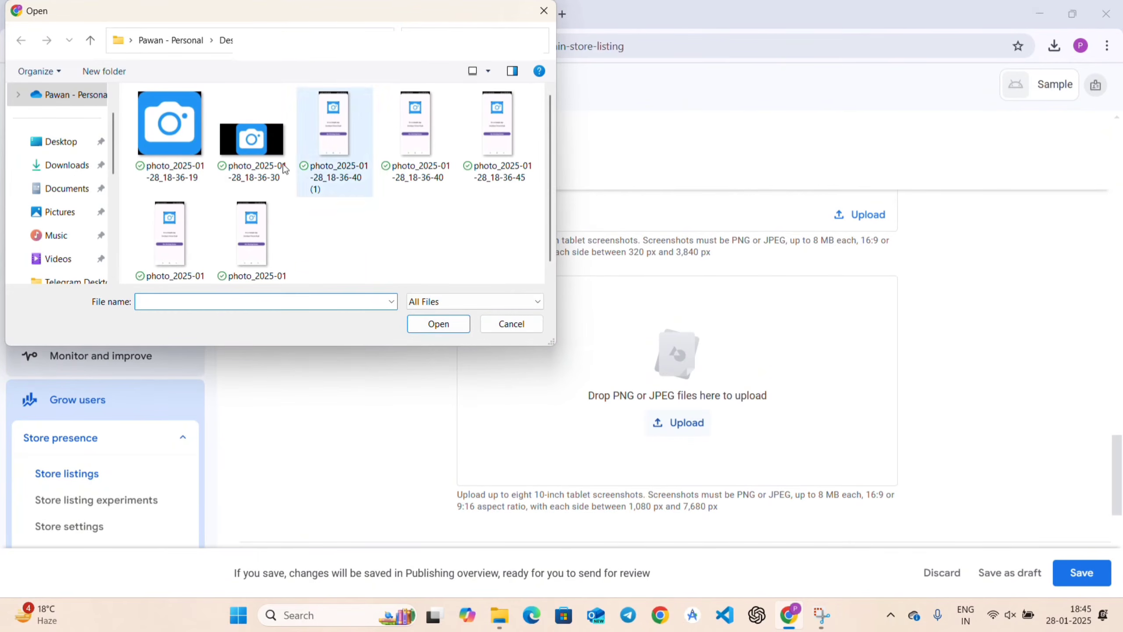
left_click(71, 149)
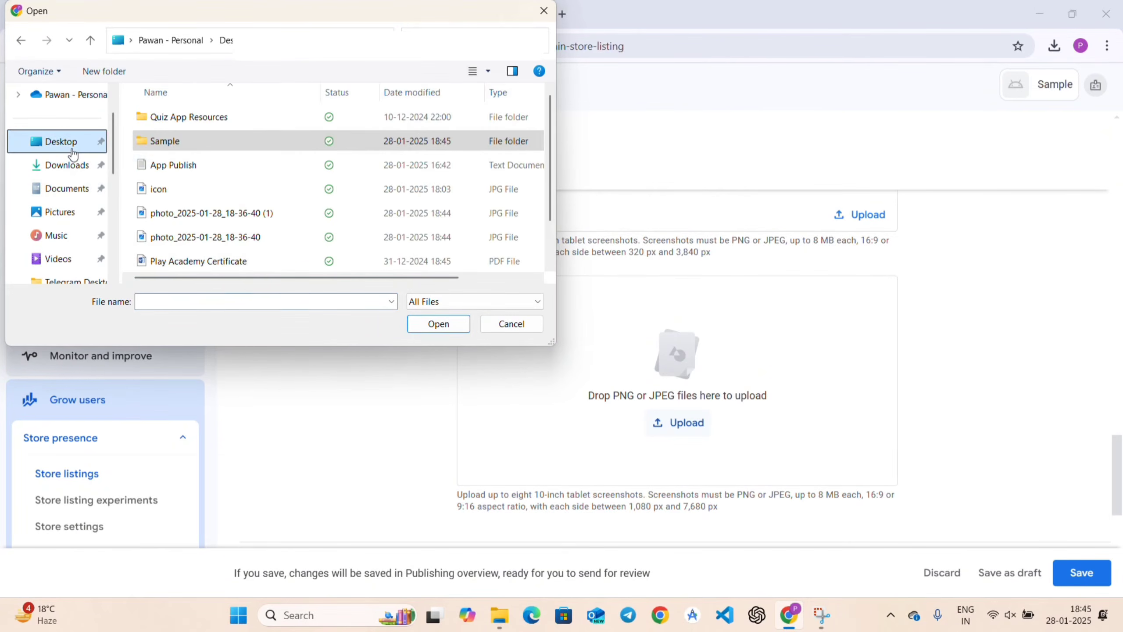
left_click(216, 213)
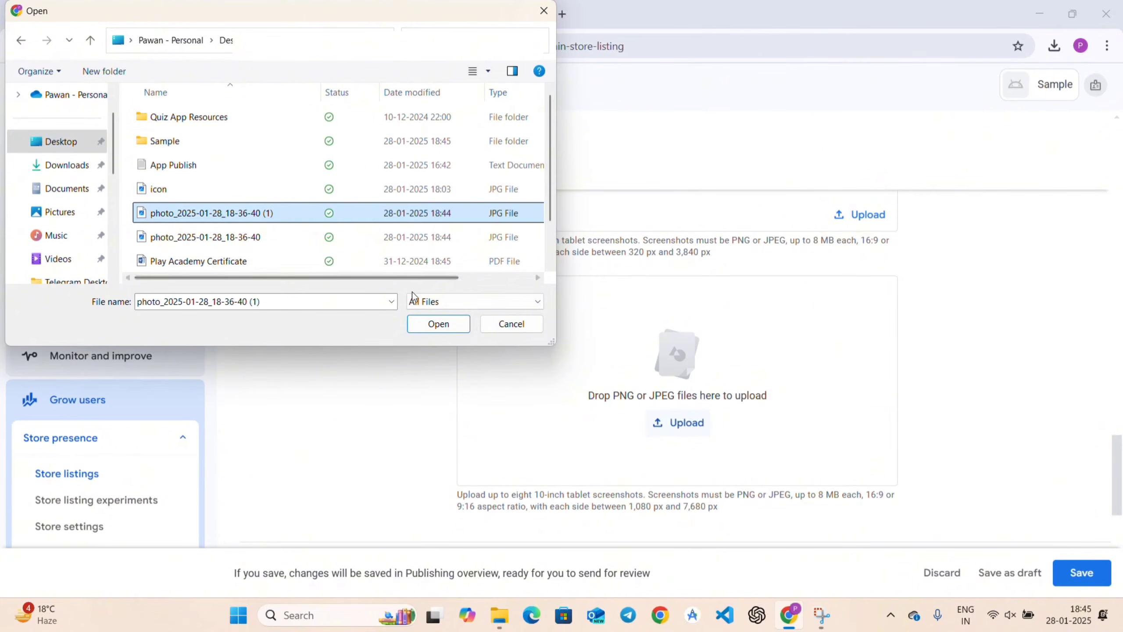
left_click(372, 244, "shift")
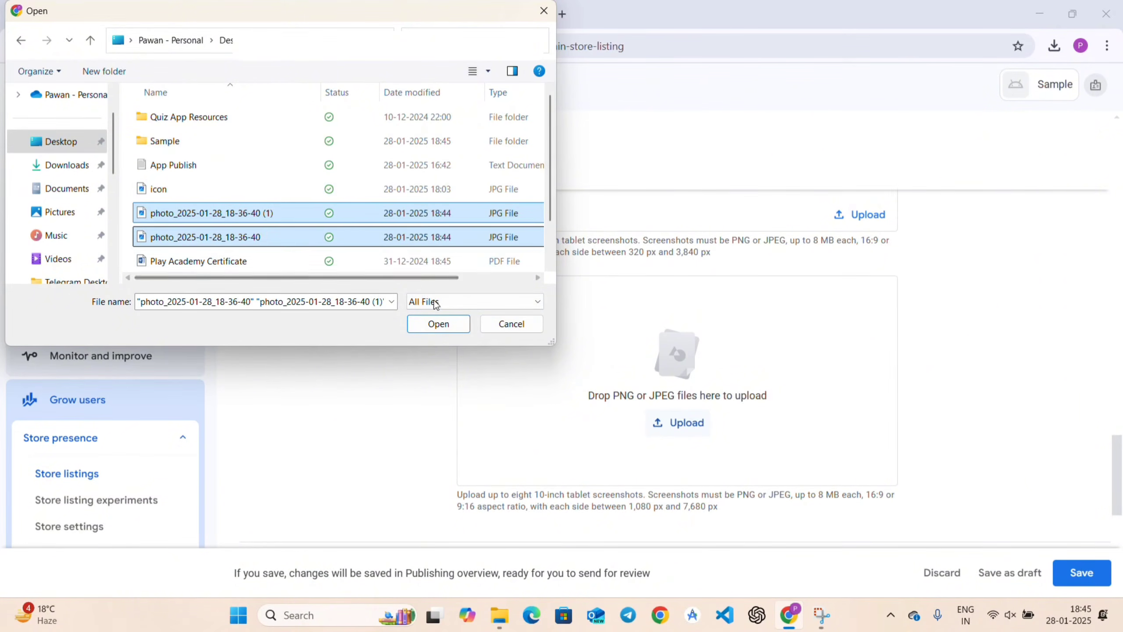
left_click(443, 324)
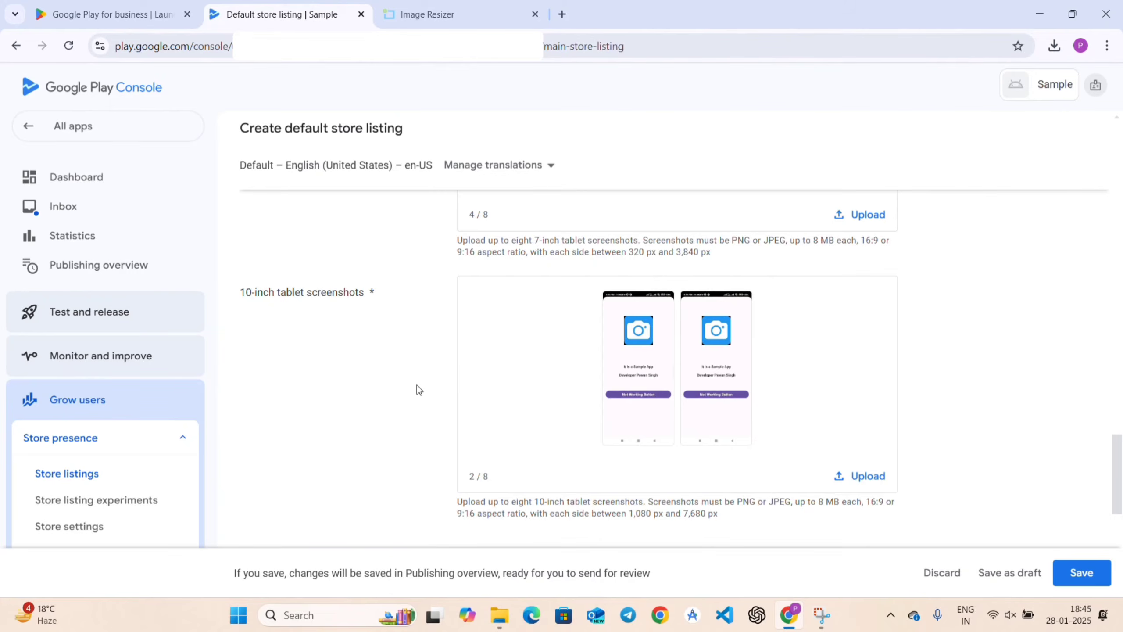
scroll(417, 384, "down", 6)
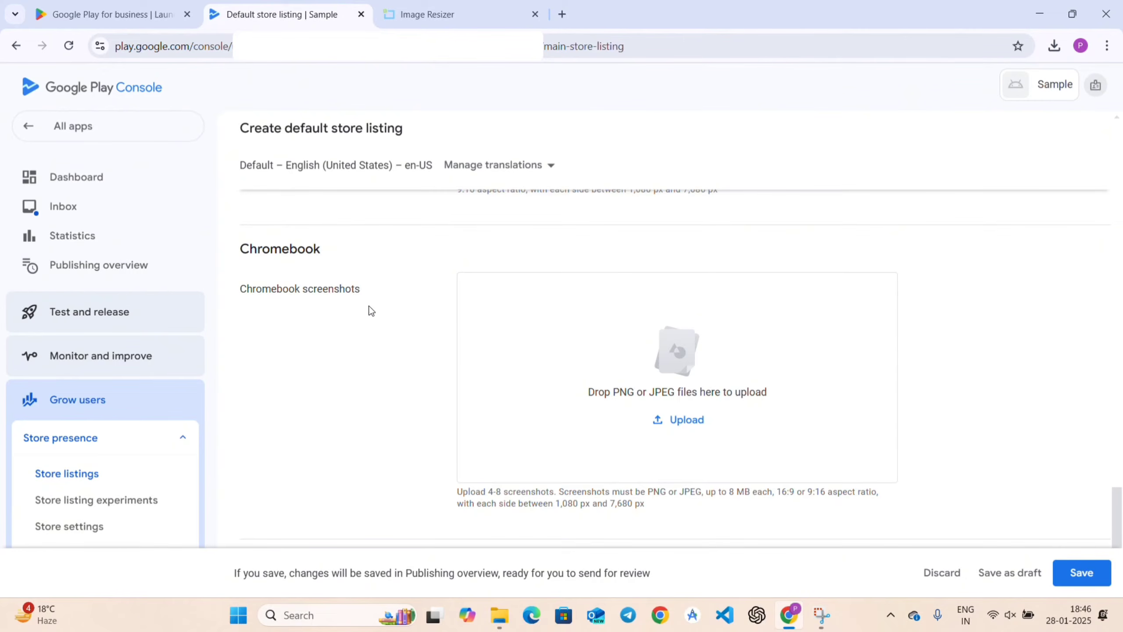
Save the default store listing and go back to Store listings, now 'Ready to send for review'.
scroll(381, 380, "down", 2)
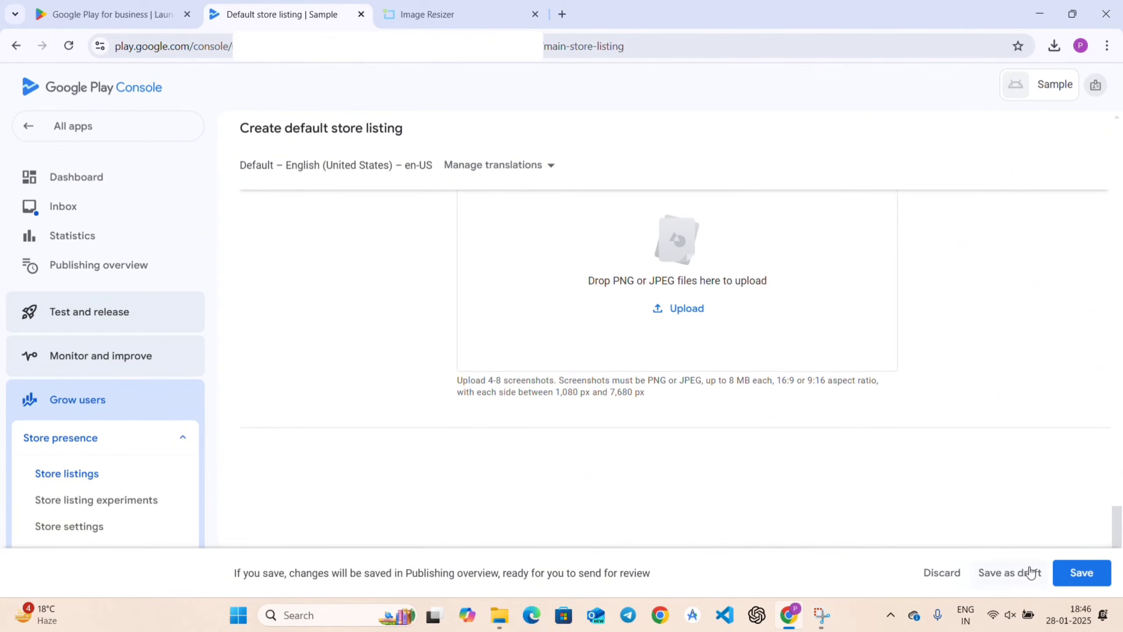
left_click(1082, 576)
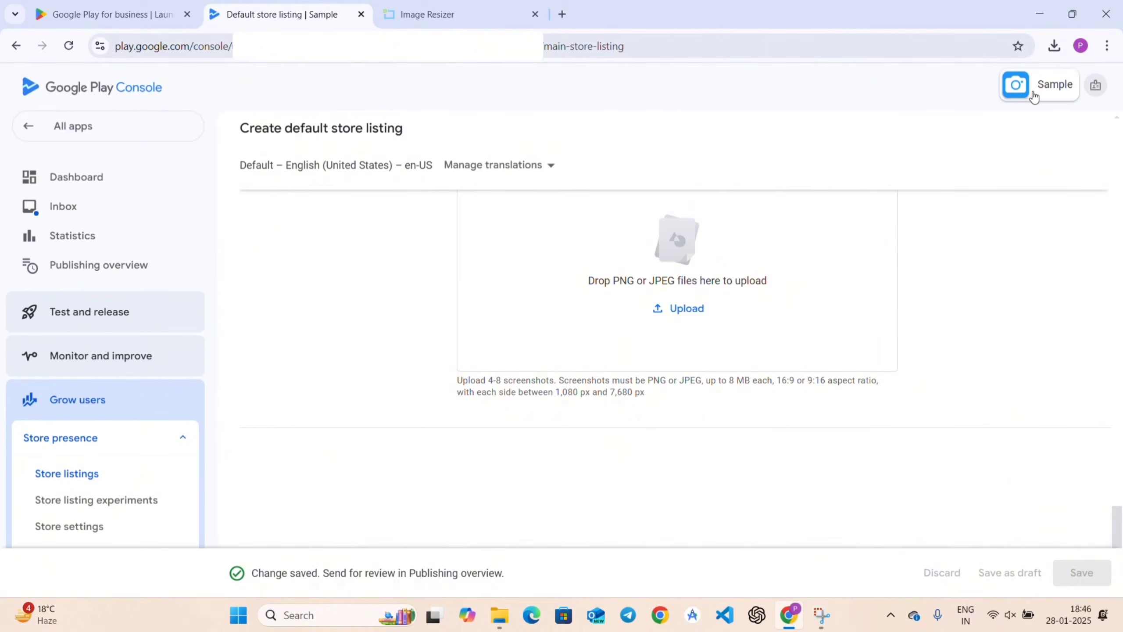
scroll(992, 165, "up", 10)
scroll(991, 165, "up", 8)
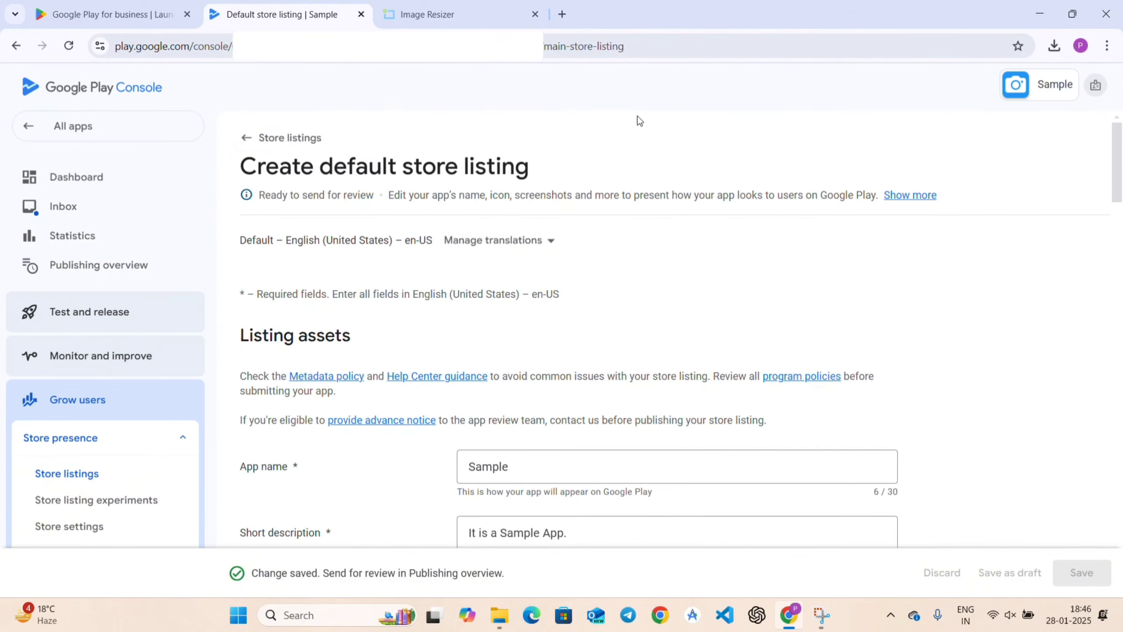
left_click(305, 140)
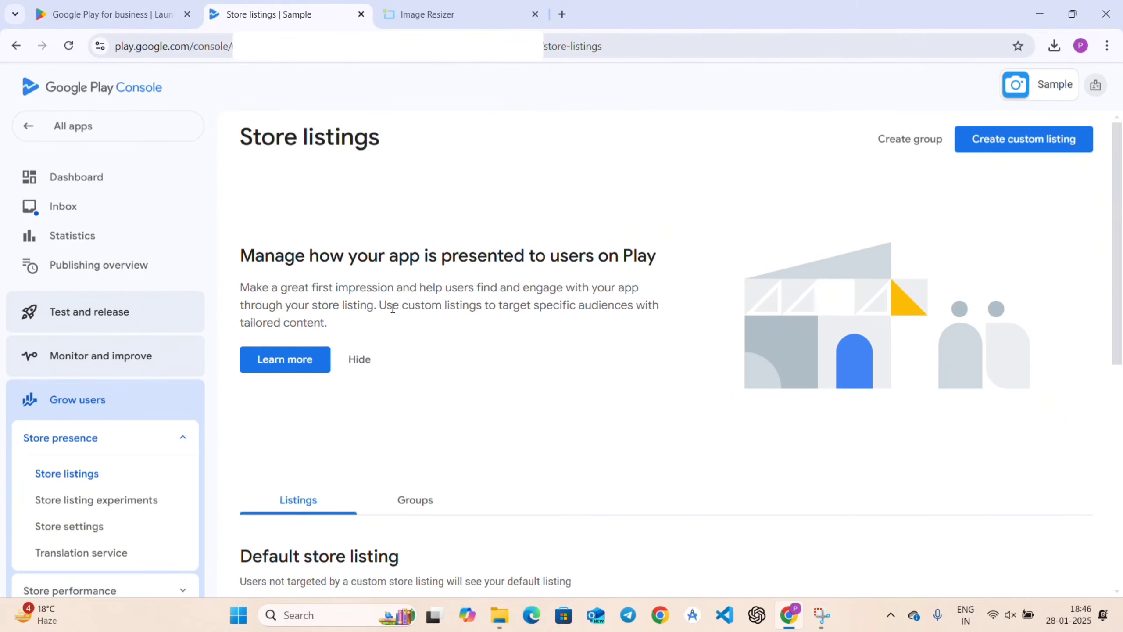
scroll(511, 412, "down", 5)
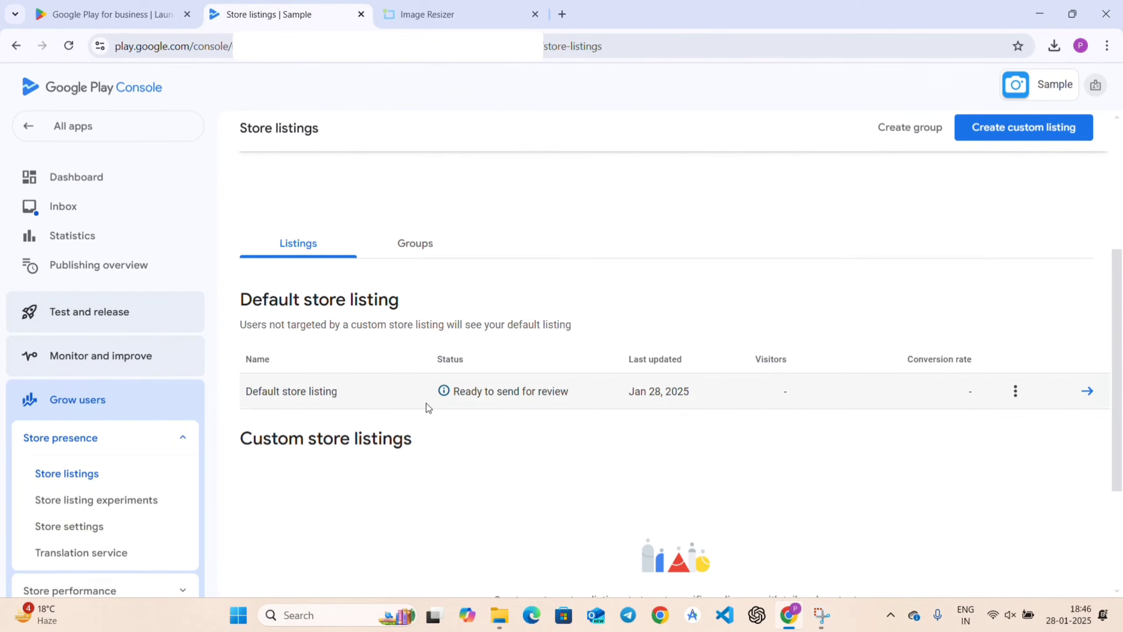
scroll(531, 272, "up", 5)
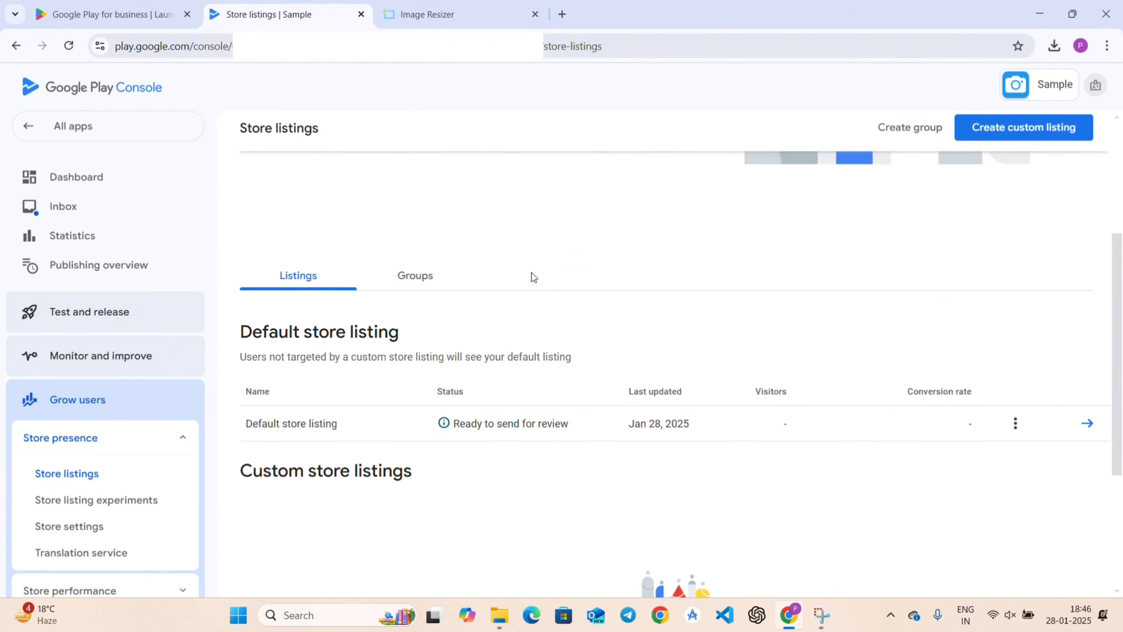
From the Dashboard's Closed testing tasks, open 'Select countries and regions' for the Alpha track.
left_click(81, 178)
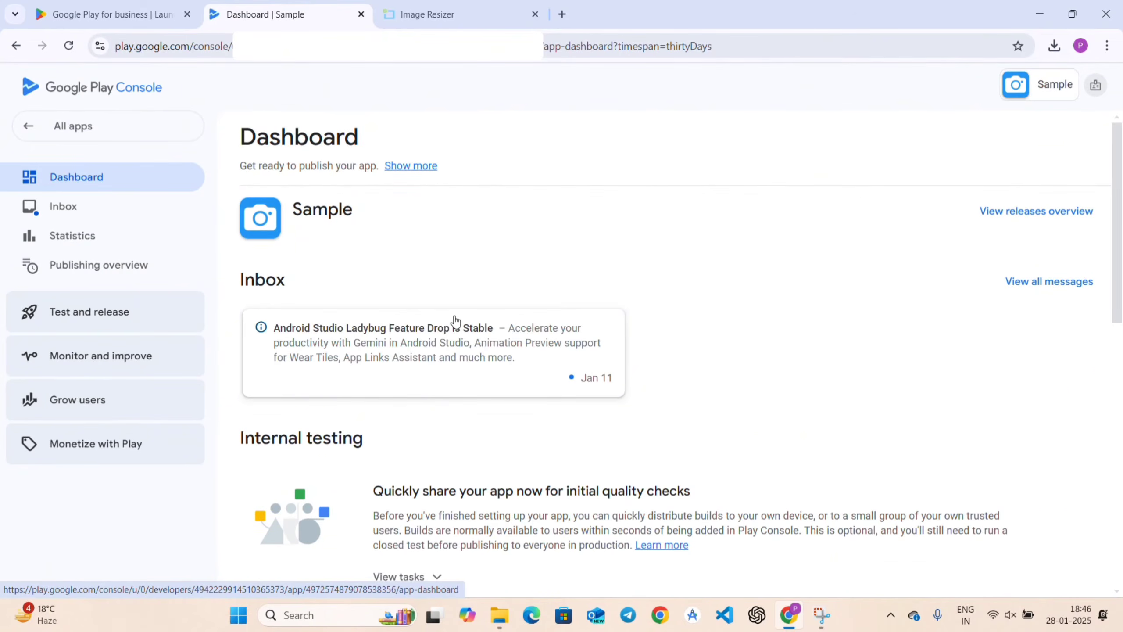
scroll(365, 455, "down", 3)
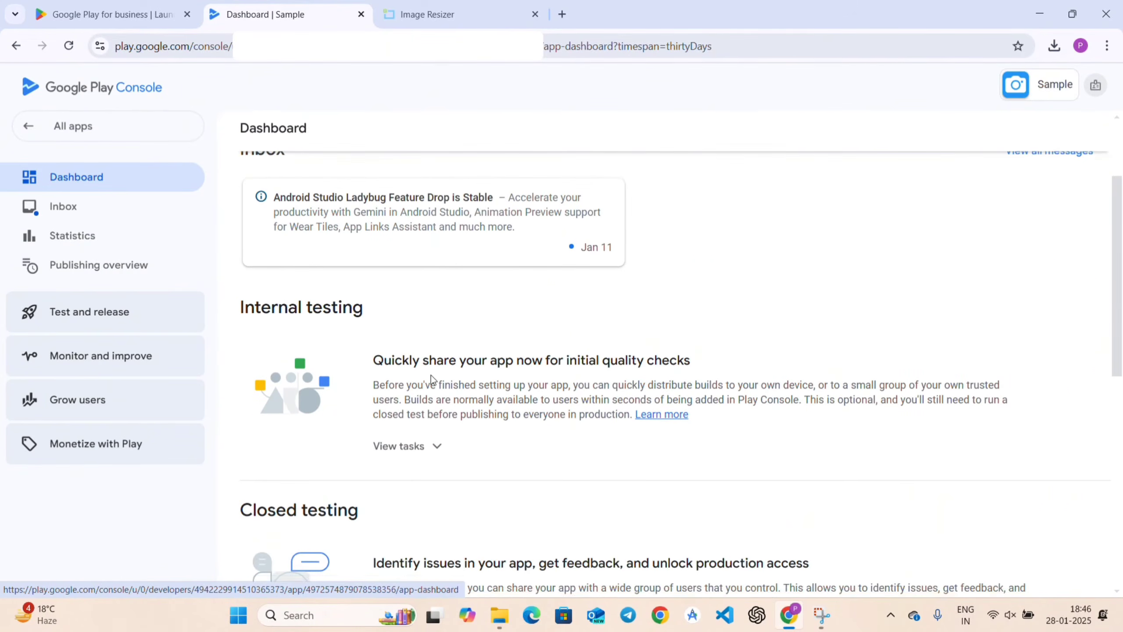
scroll(431, 375, "down", 3)
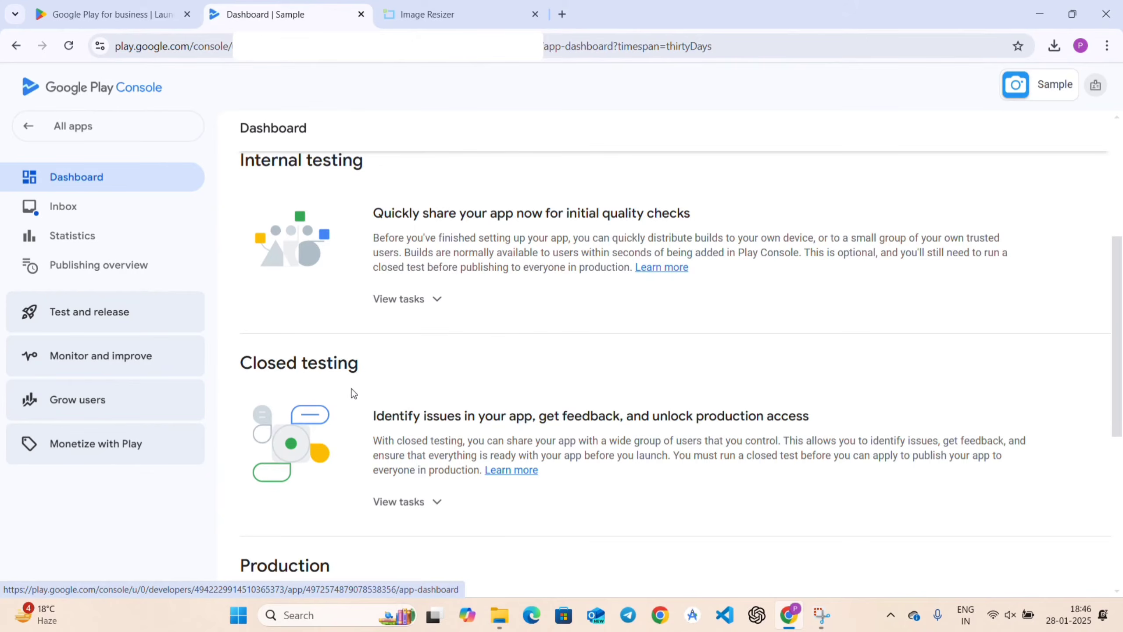
scroll(416, 506, "down", 3)
scroll(413, 371, "down", 4)
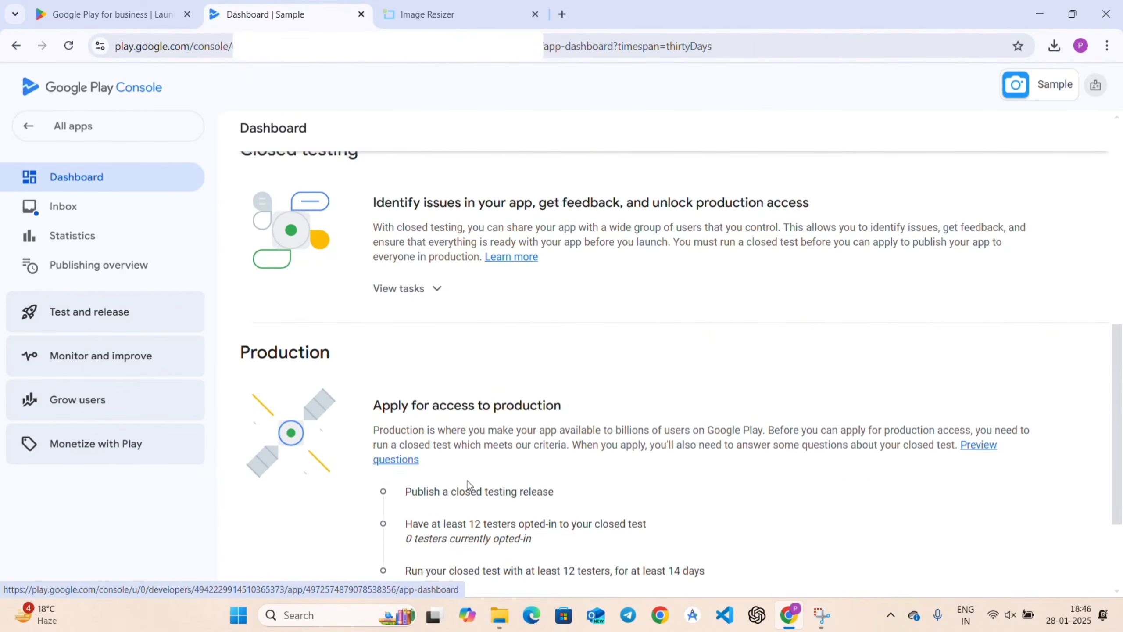
scroll(458, 359, "up", 3)
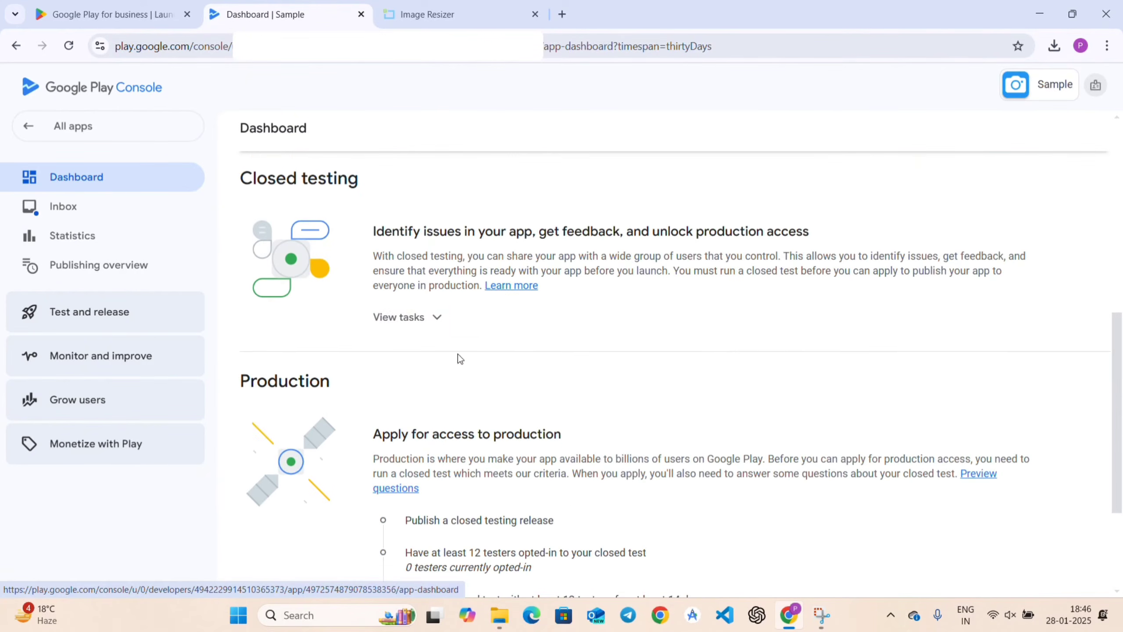
left_click(410, 325)
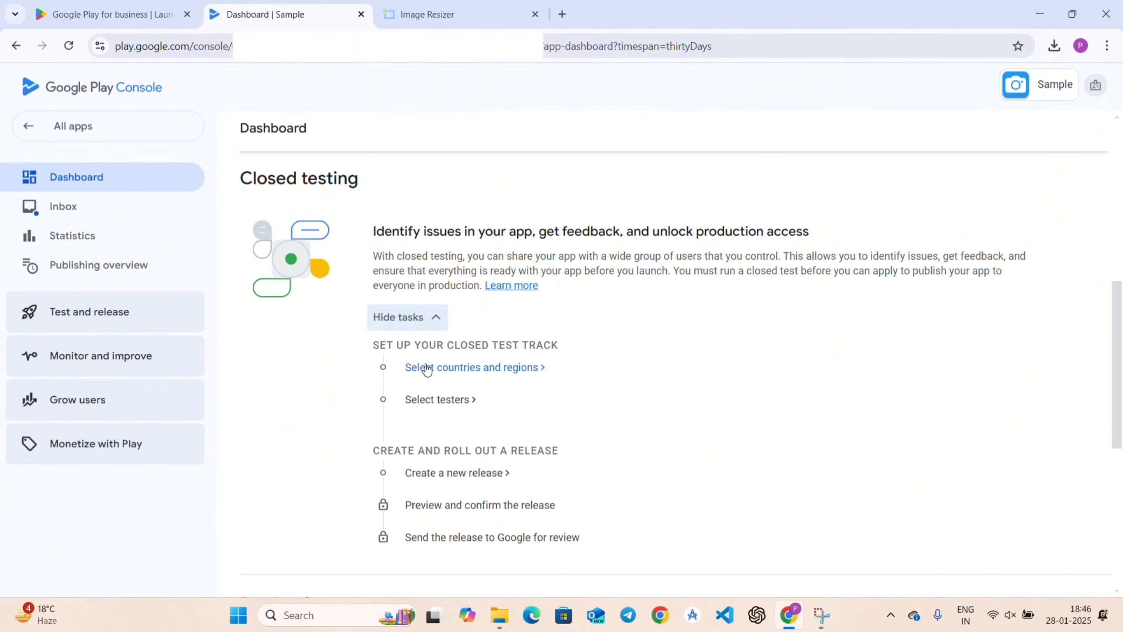
left_click(465, 369)
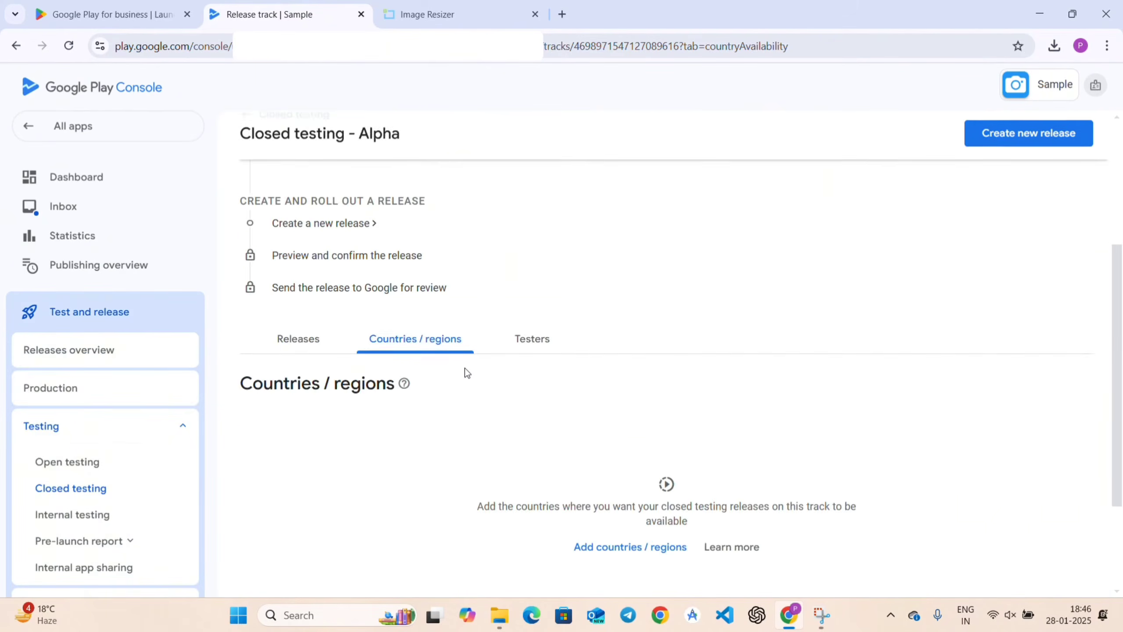
scroll(466, 326, "down", 3)
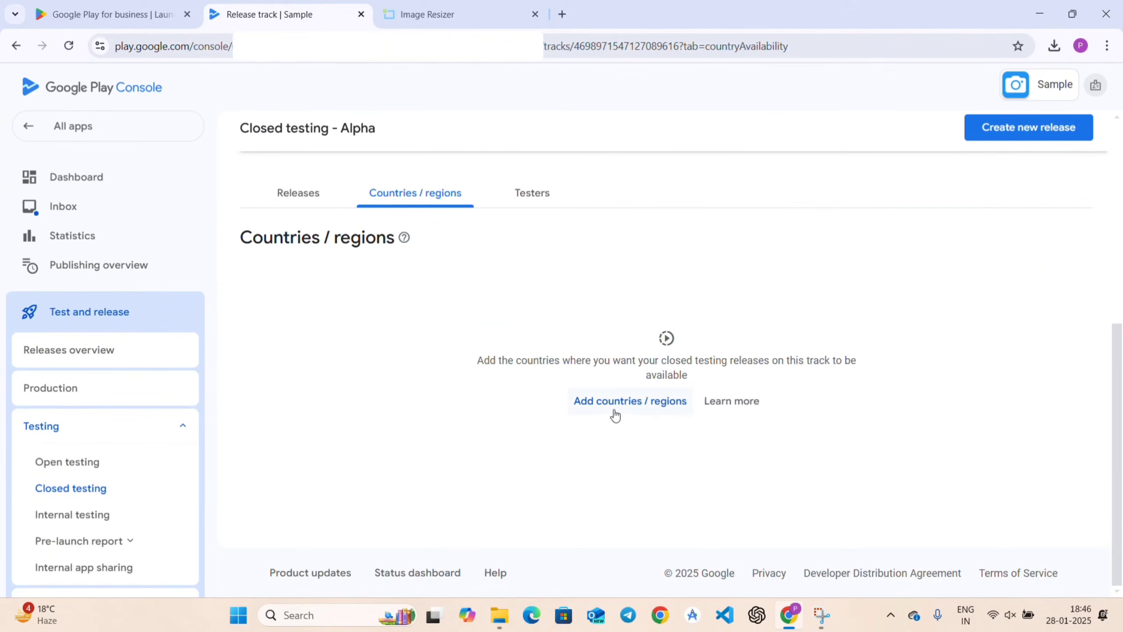
Select all 177 countries and regions for the Alpha closed test and save the targeting.
left_click(621, 403)
scroll(572, 421, "down", 3)
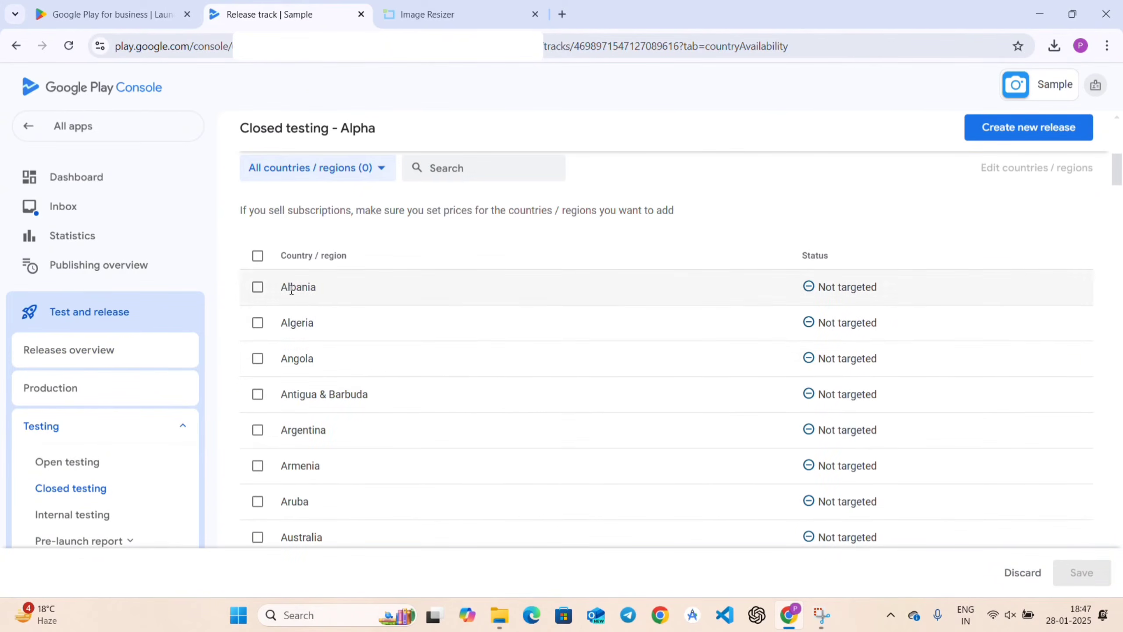
left_click(257, 256)
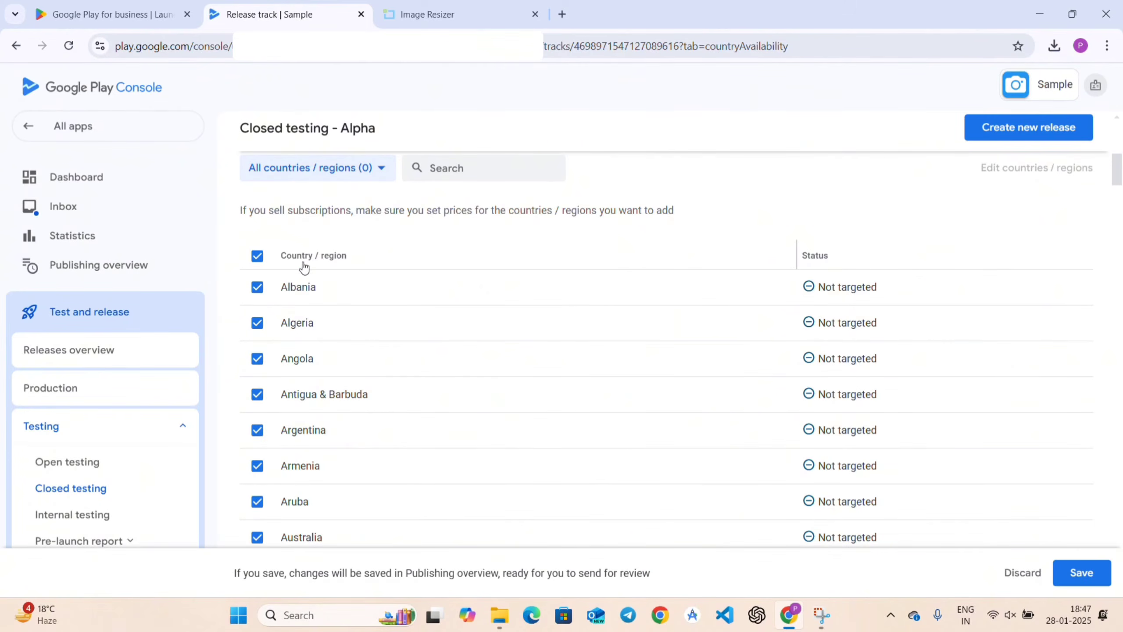
left_click(1083, 575)
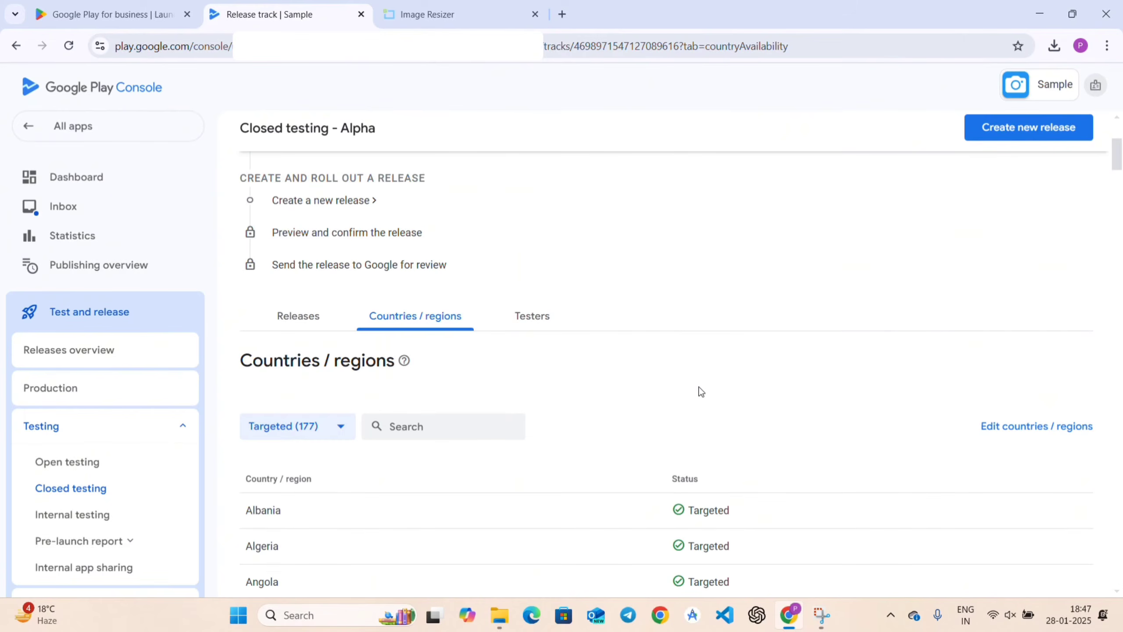
scroll(693, 391, "up", 5)
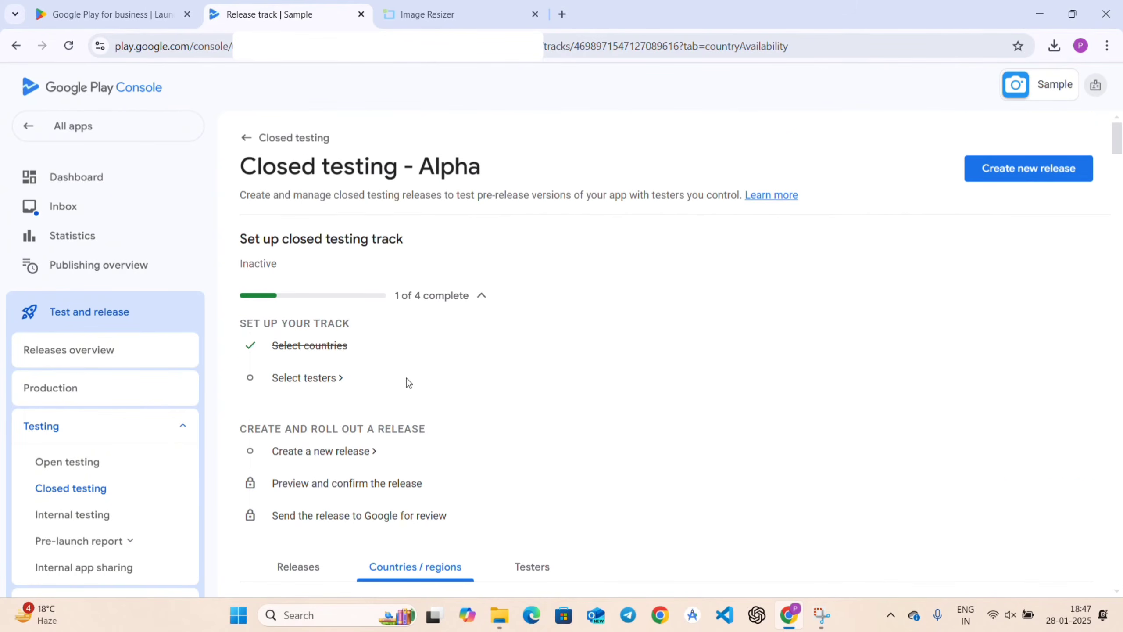
Start a new tester email list named 'Sample App List' for the Alpha track.
left_click(304, 378)
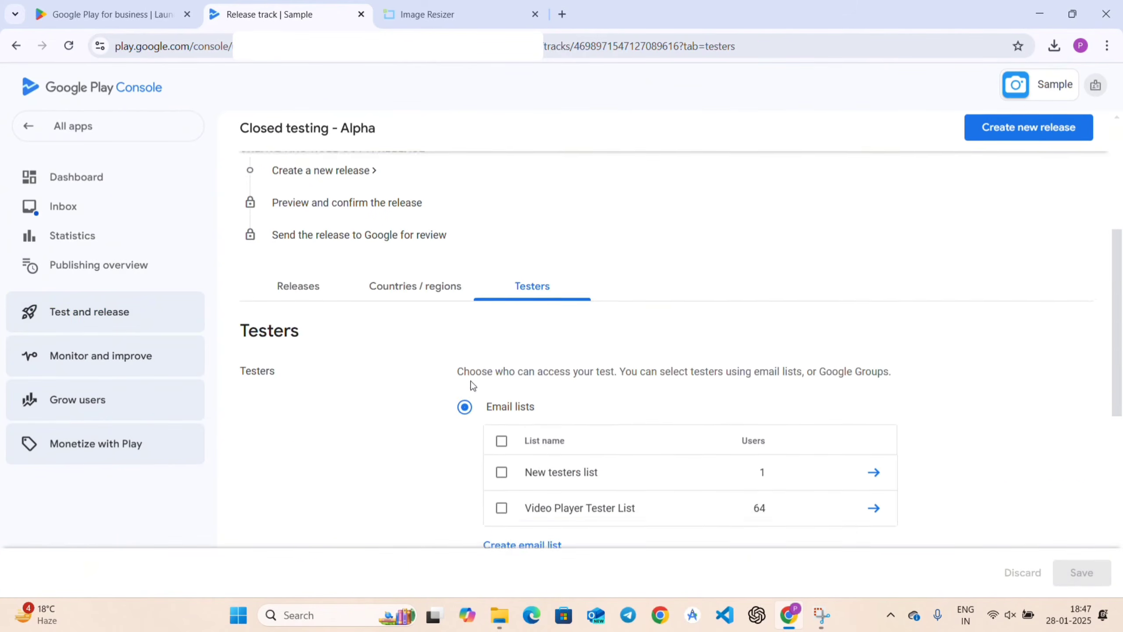
scroll(692, 328, "down", 5)
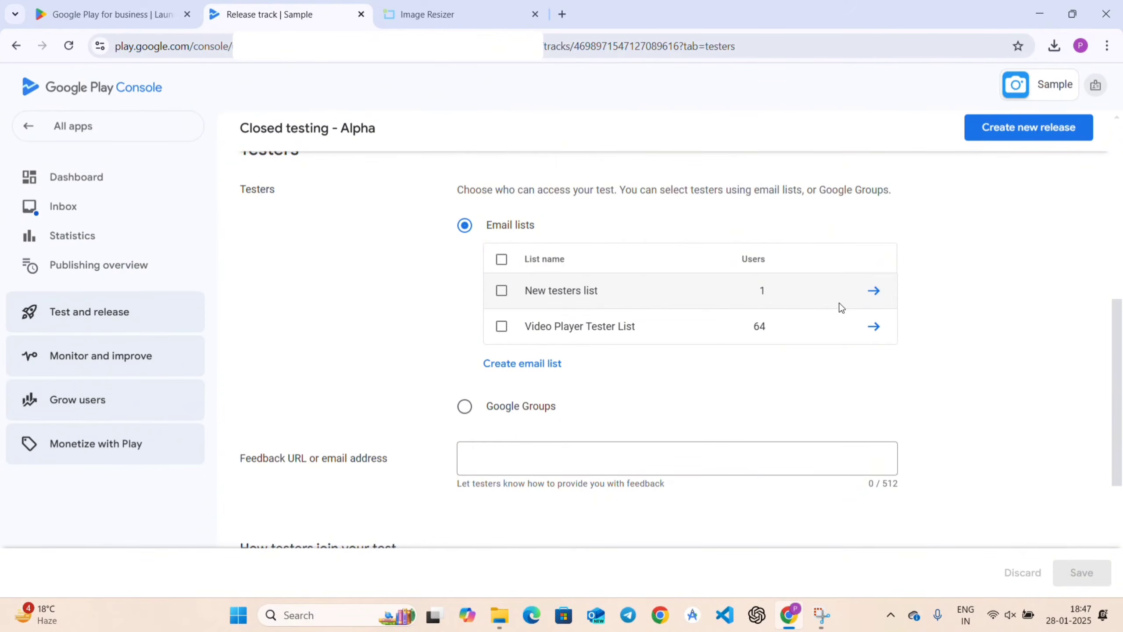
left_click(506, 370)
left_click(287, 266)
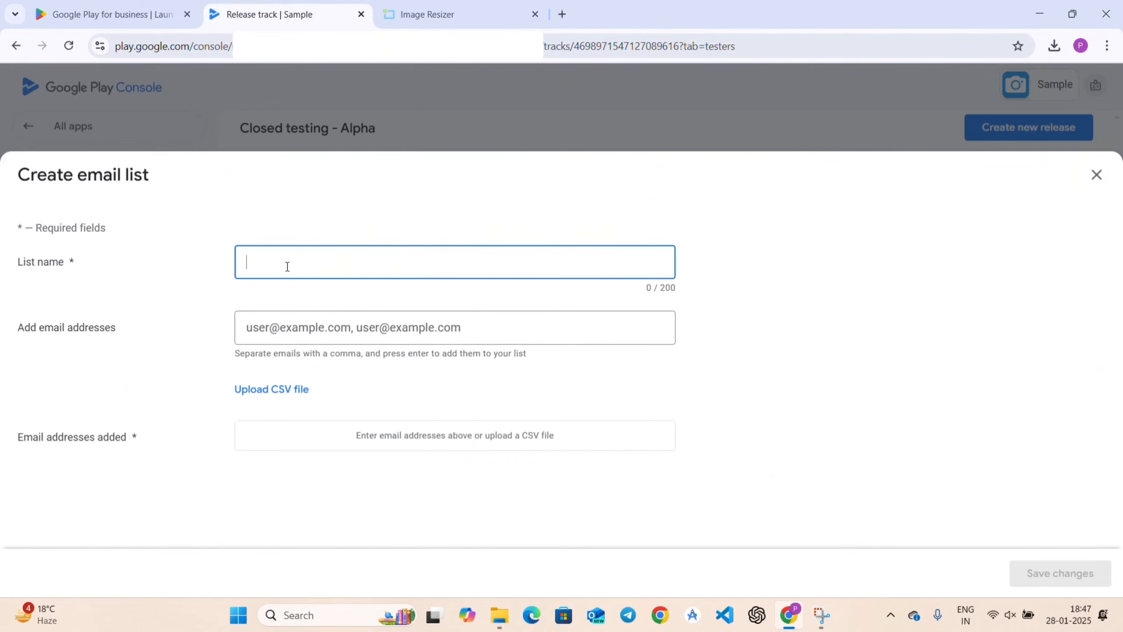
type("Sample App List")
Add two tester e-mail addresses, drop the invalid one after the failed save, and create the list.
left_click(293, 320)
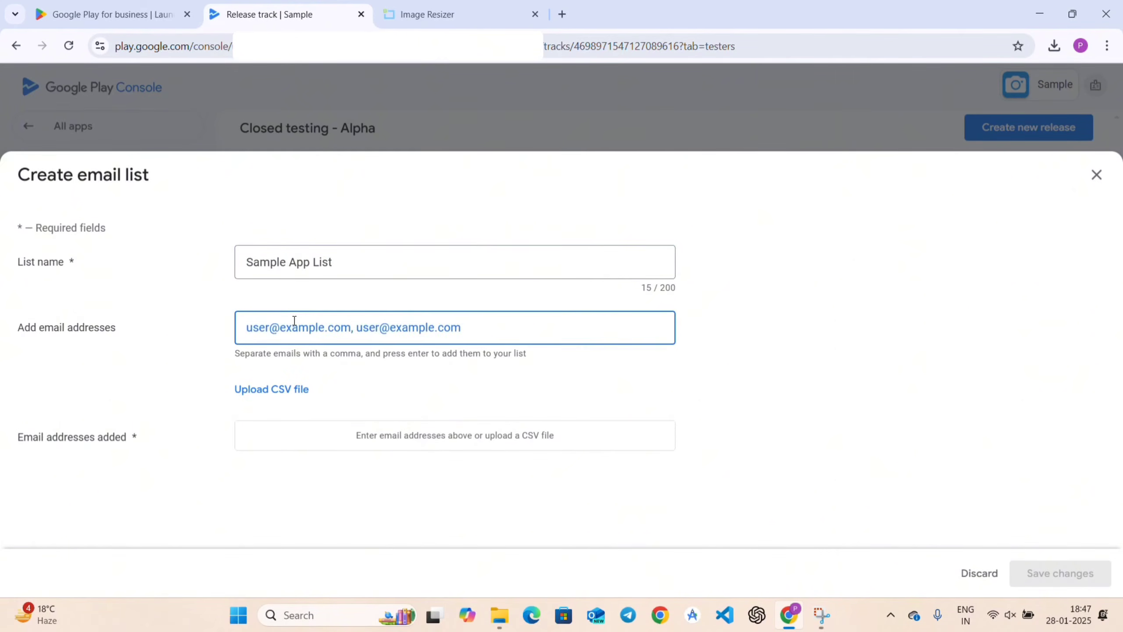
type("abc")
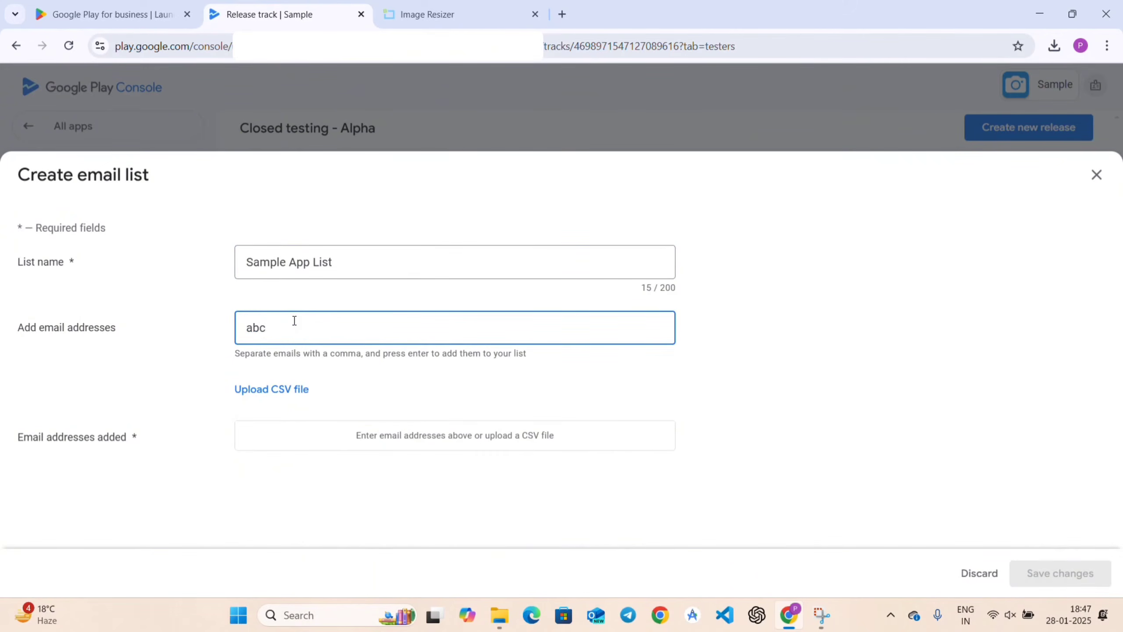
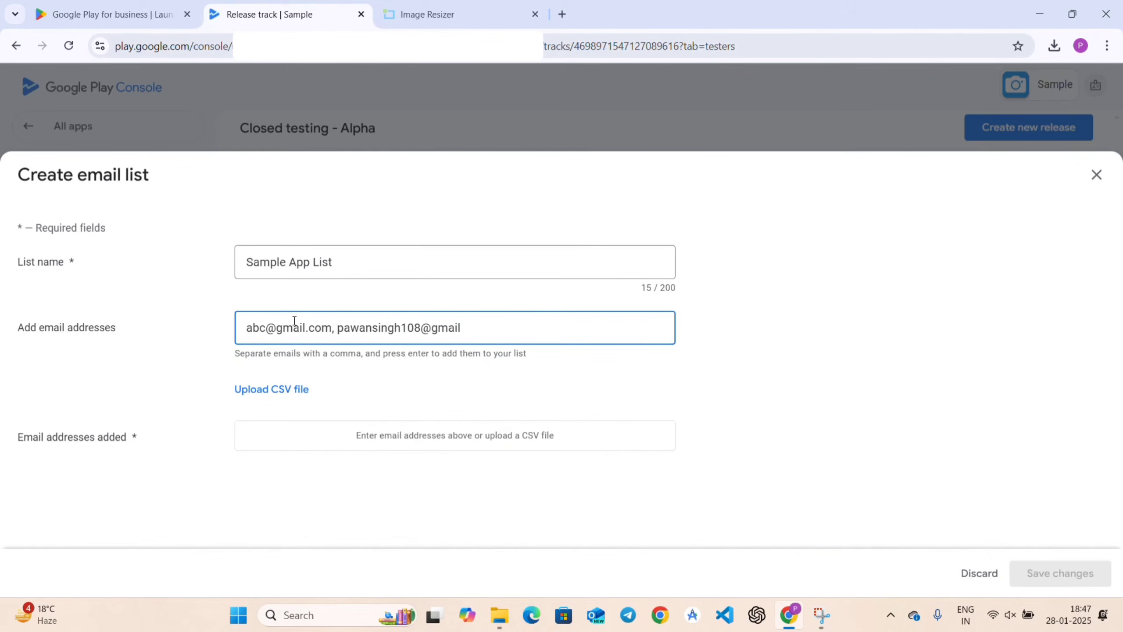
key("Return")
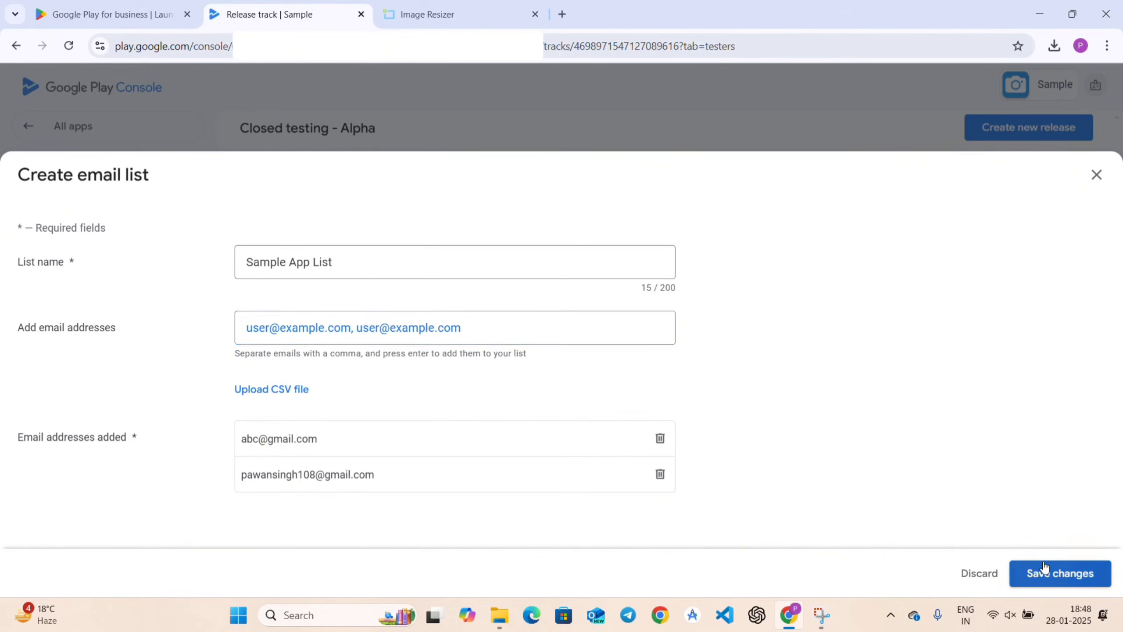
left_click(1028, 574)
left_click(686, 365)
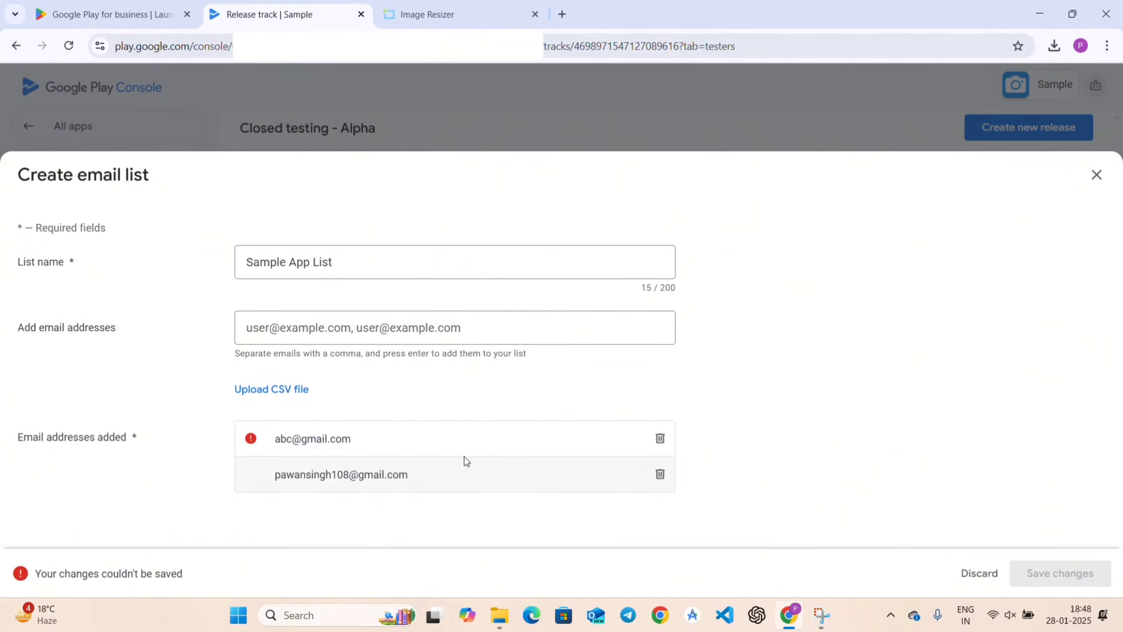
left_click(659, 438)
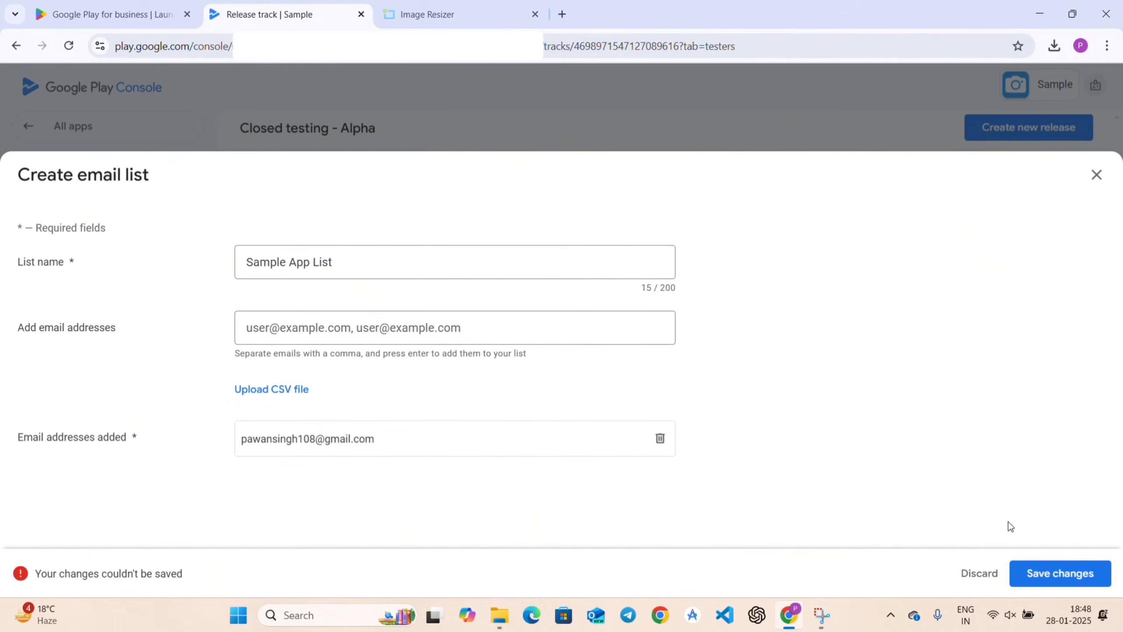
left_click(1070, 570)
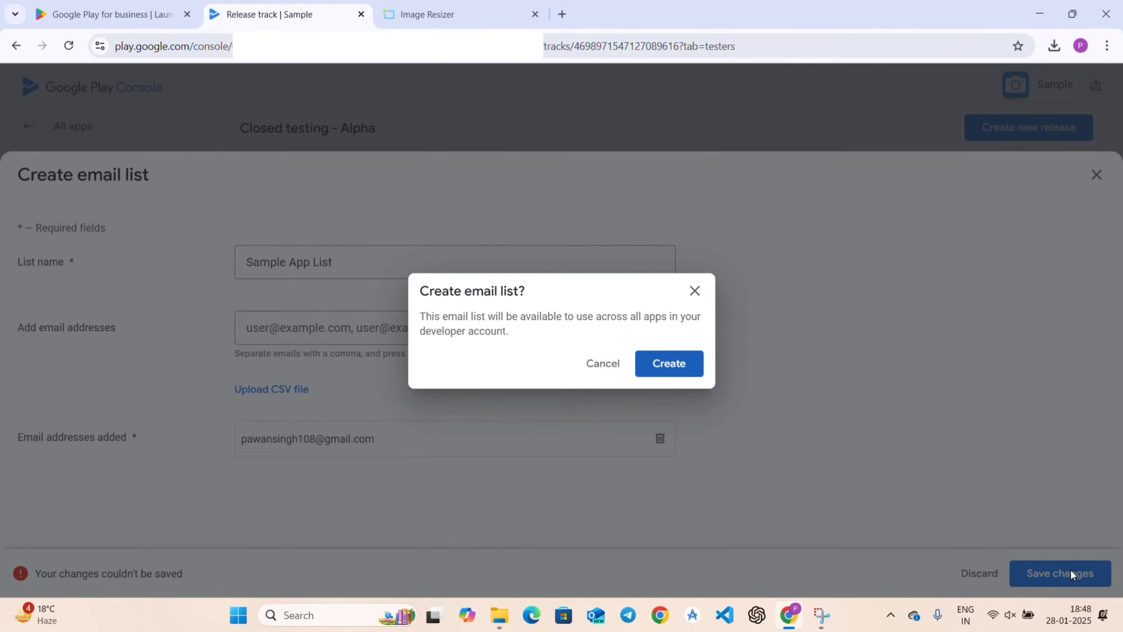
left_click(679, 367)
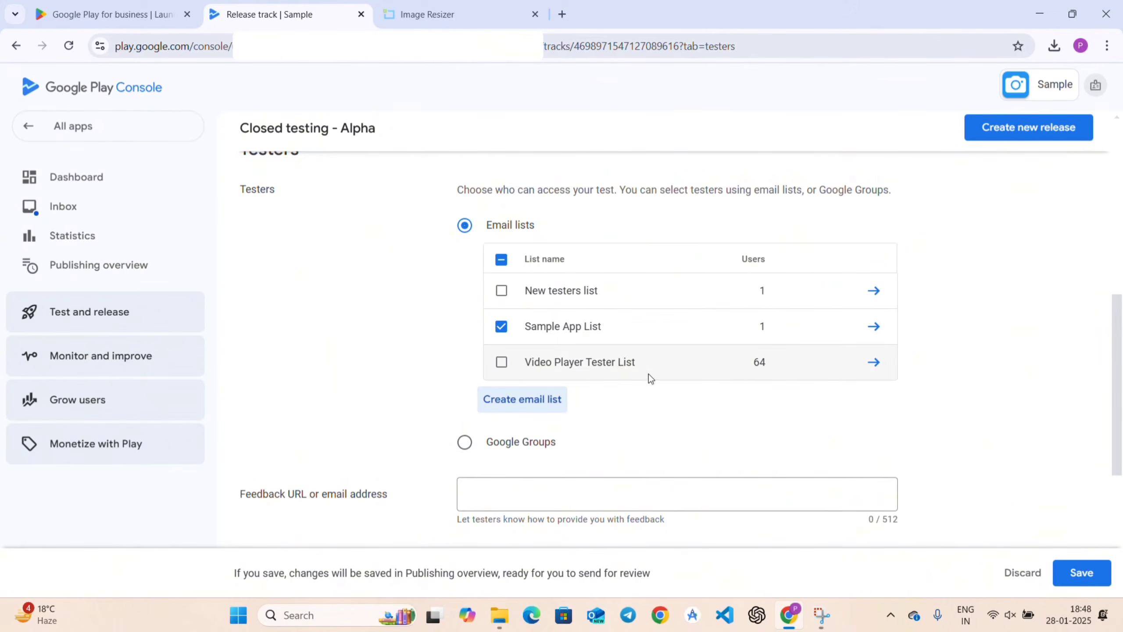
Choose Video Player Tester List as the Alpha testers instead of Sample App List.
left_click(502, 363)
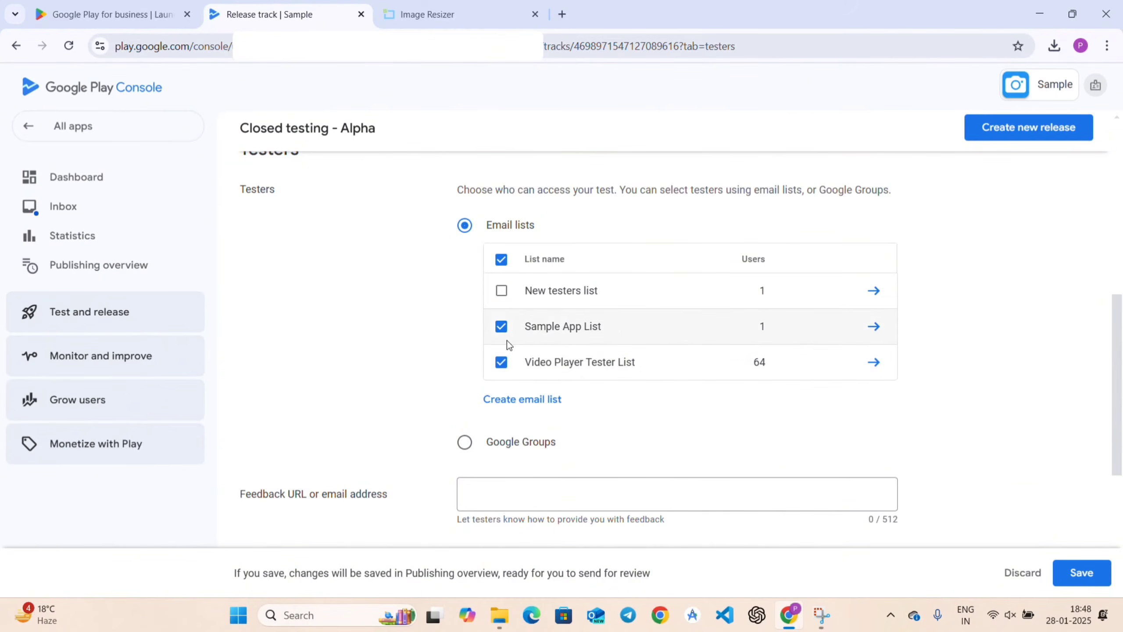
left_click(503, 328)
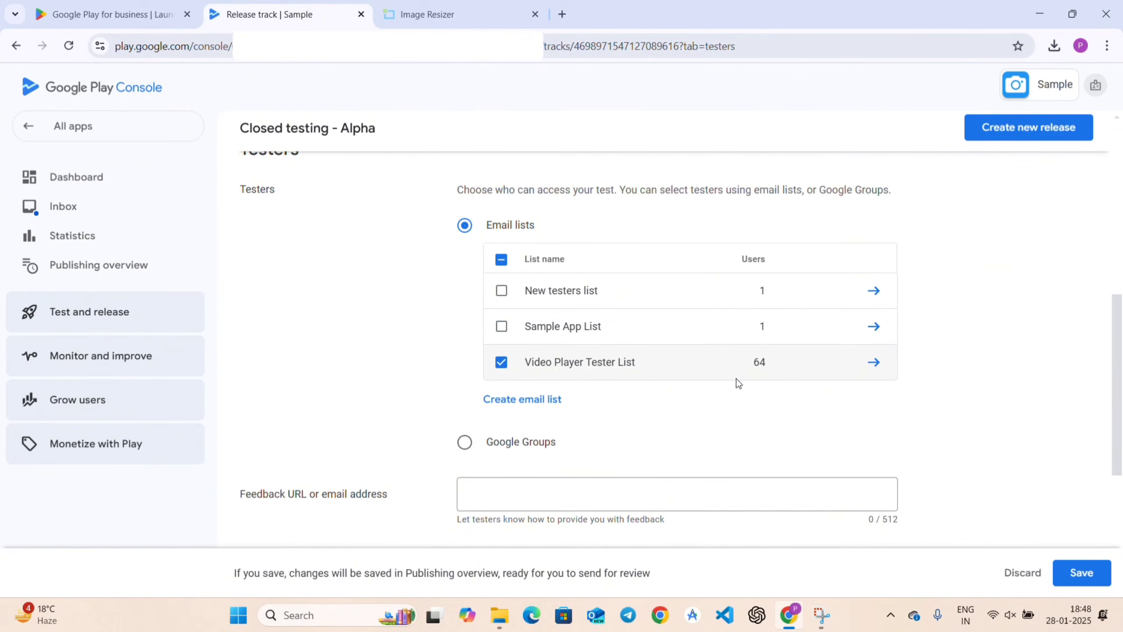
scroll(726, 419, "down", 3)
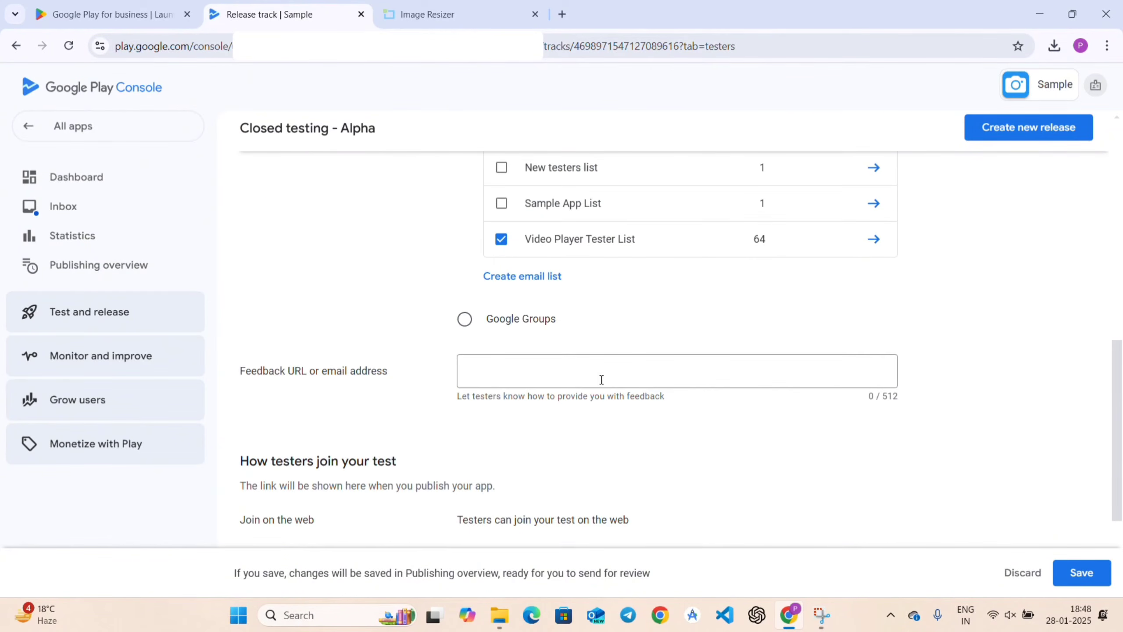
left_click(461, 313)
scroll(515, 301, "up", 3)
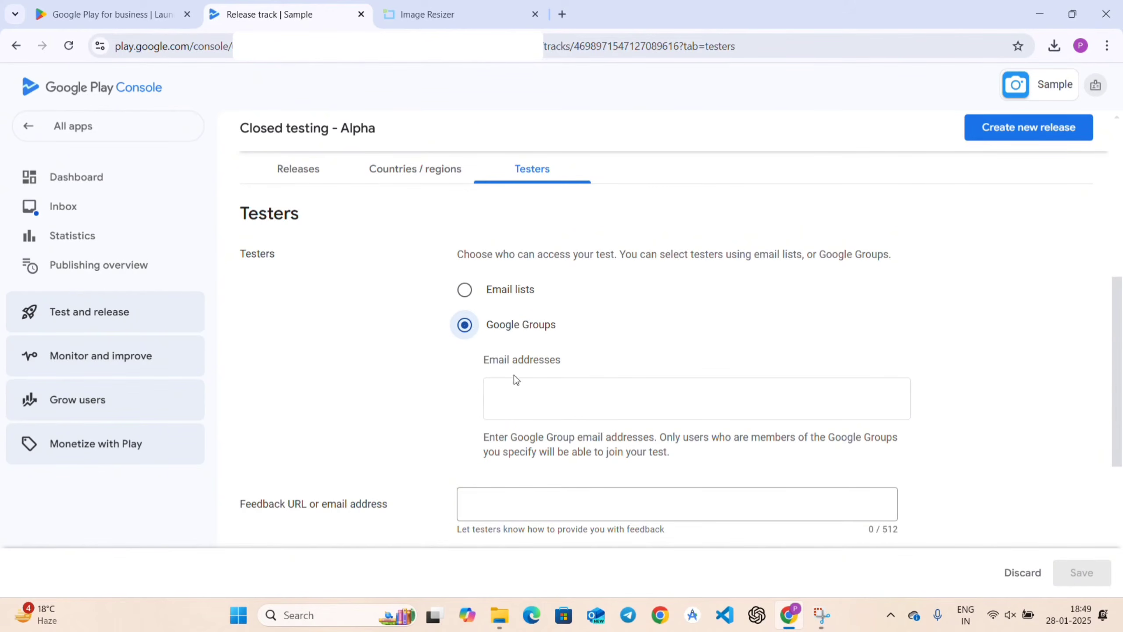
left_click(513, 390)
left_click(465, 289)
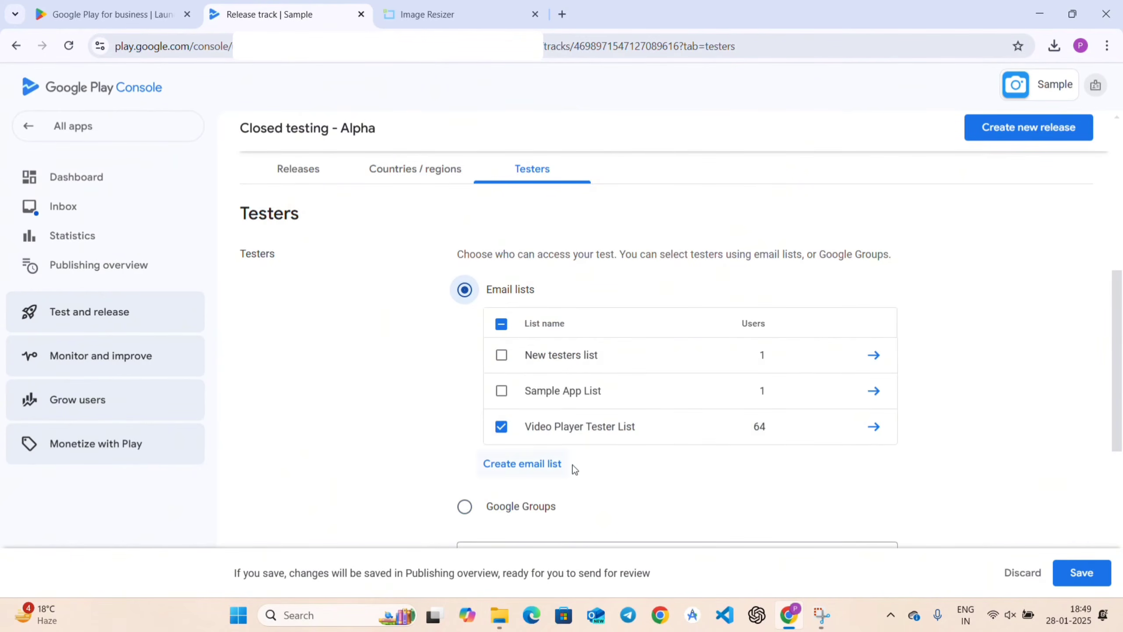
Enter the developer's feedback e-mail address, fixing the misspelled domain, and save the tester settings.
scroll(364, 410, "down", 6)
left_click(507, 240)
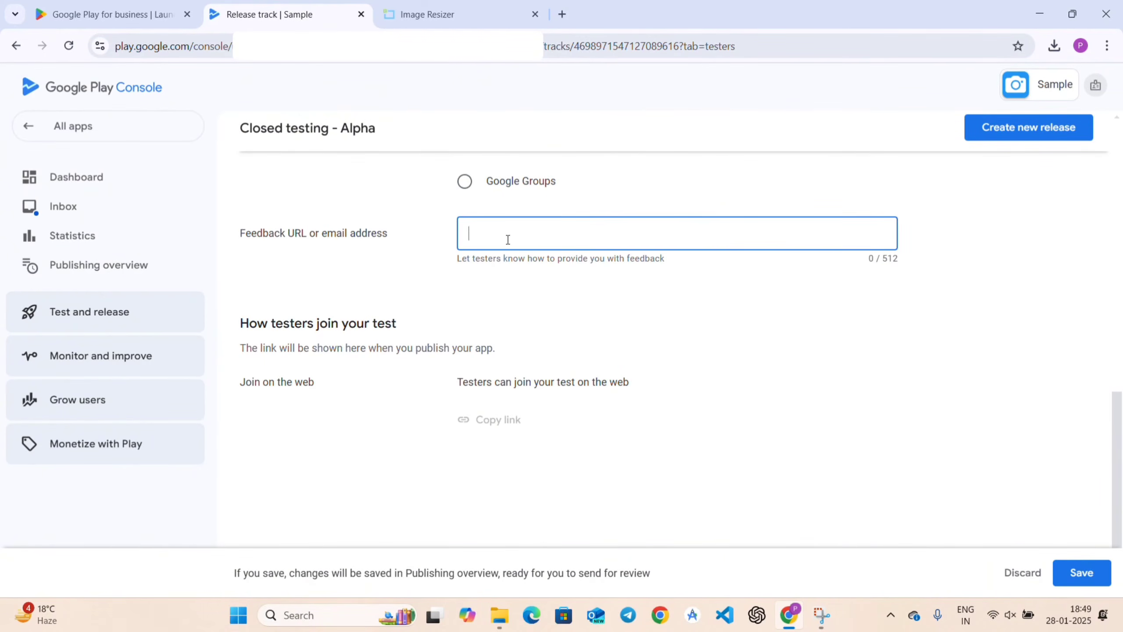
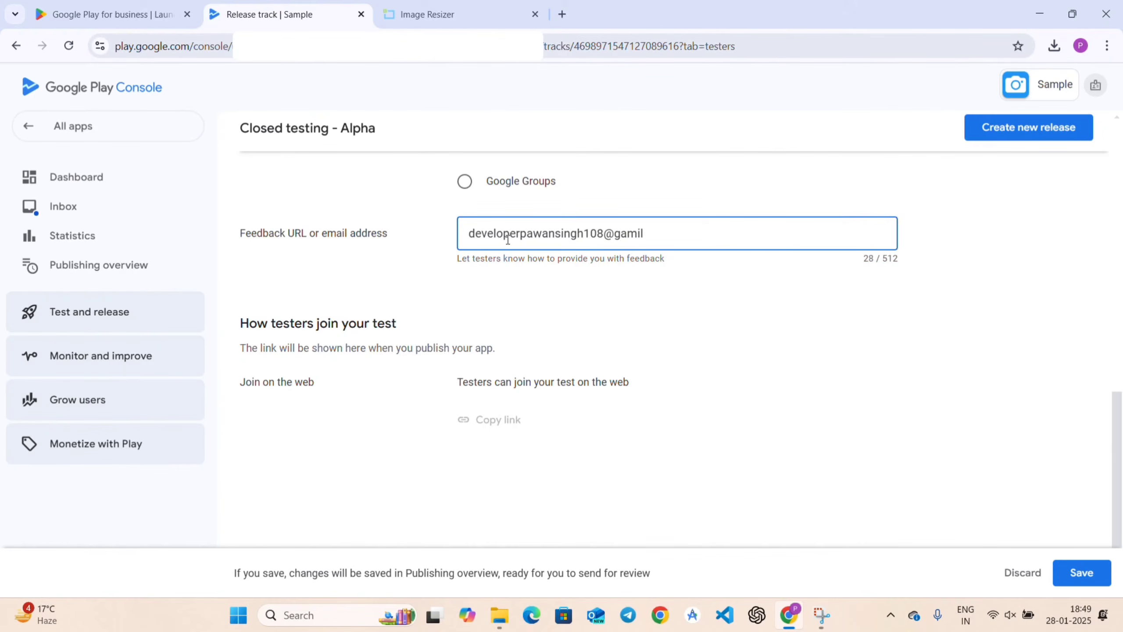
left_click(1082, 573)
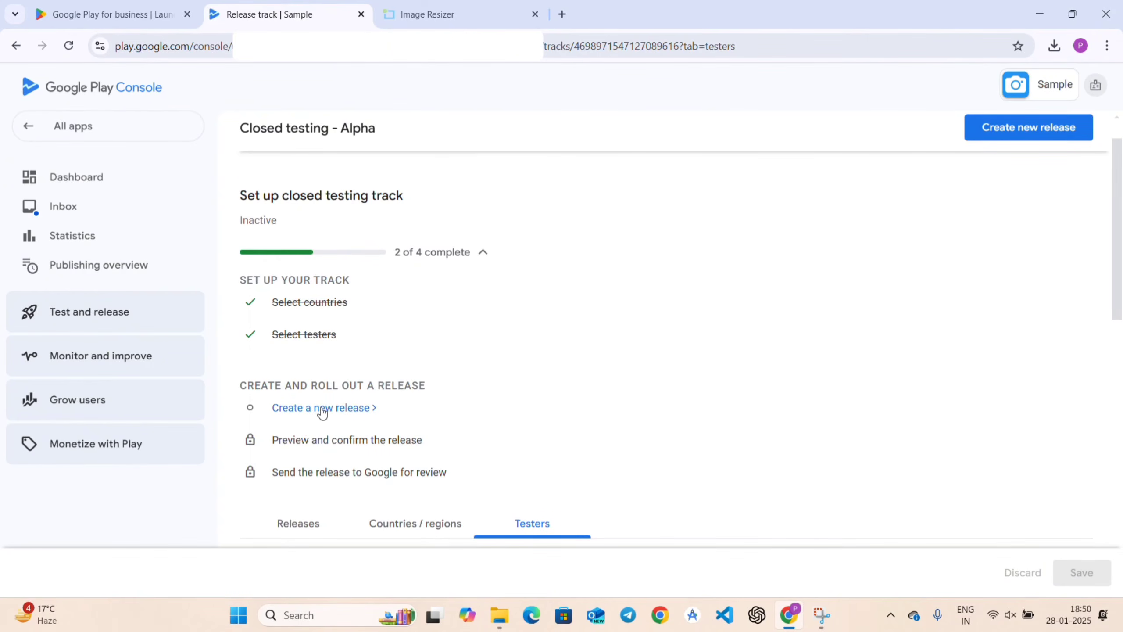
Create a new closed testing release and open the App bundles upload picker.
left_click(337, 411)
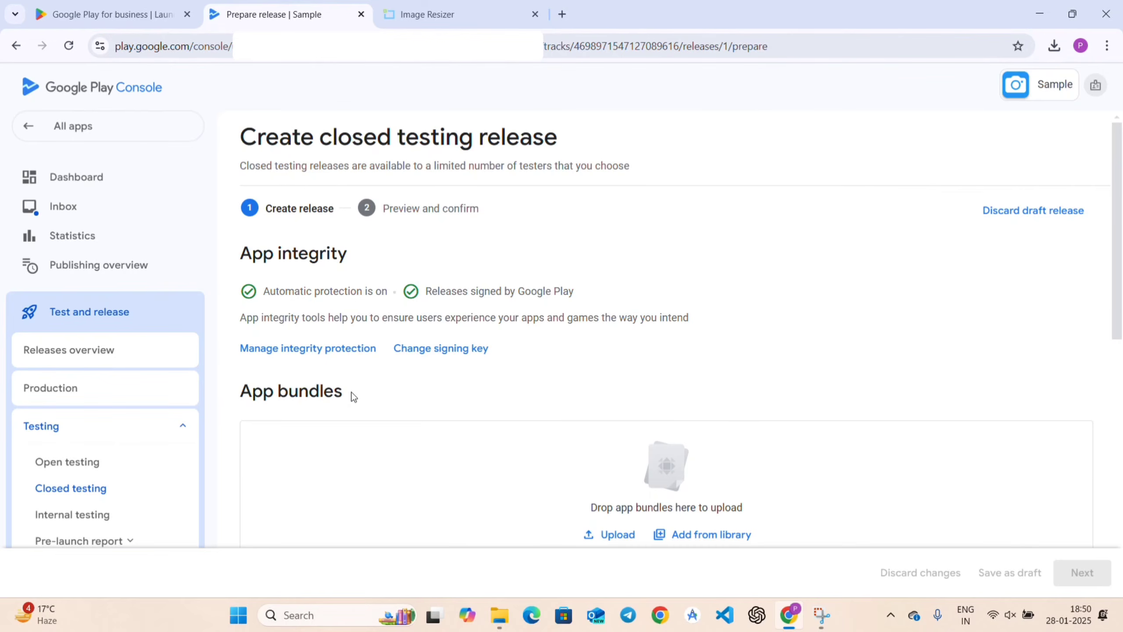
scroll(354, 396, "down", 3)
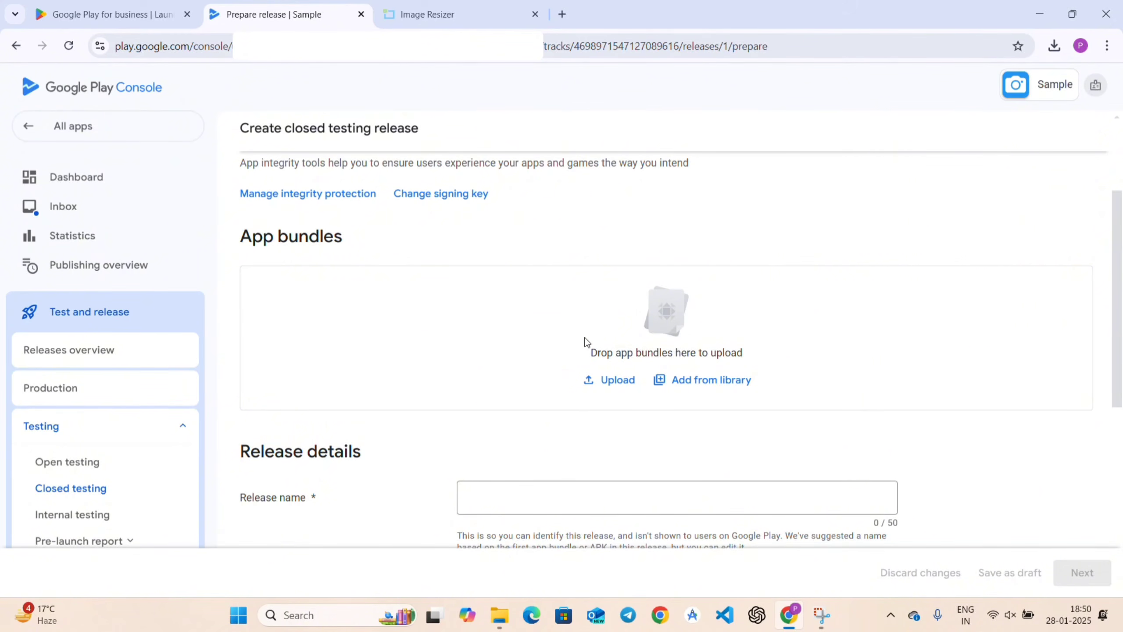
left_click(616, 386)
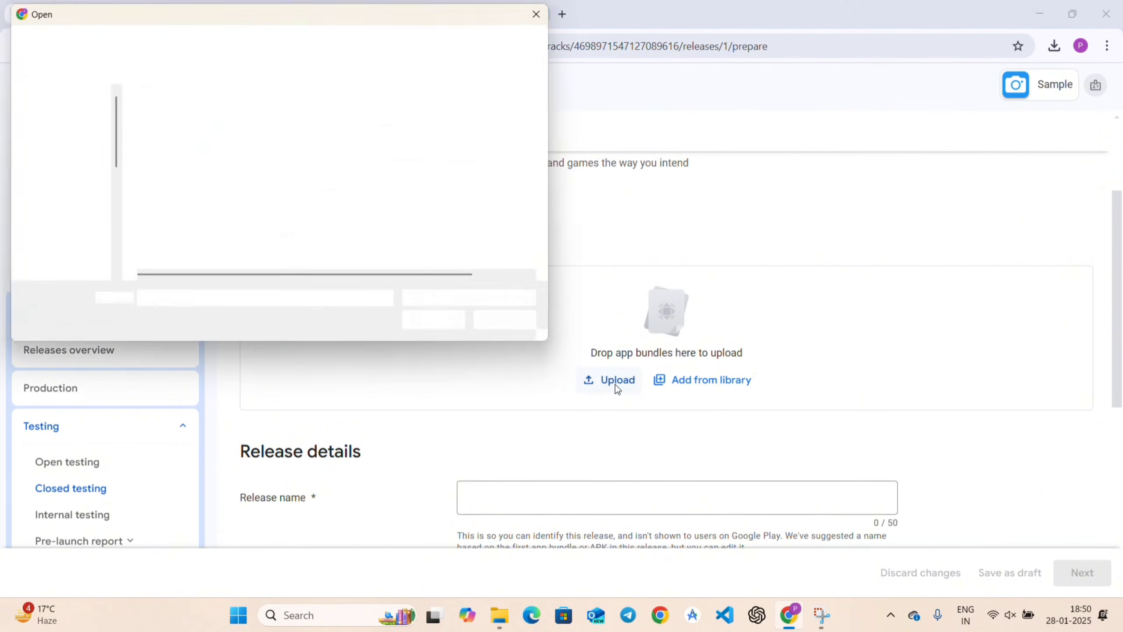
Upload app-release.aab from D: Released Apps > Sample > app > release.
scroll(41, 206, "down", 3)
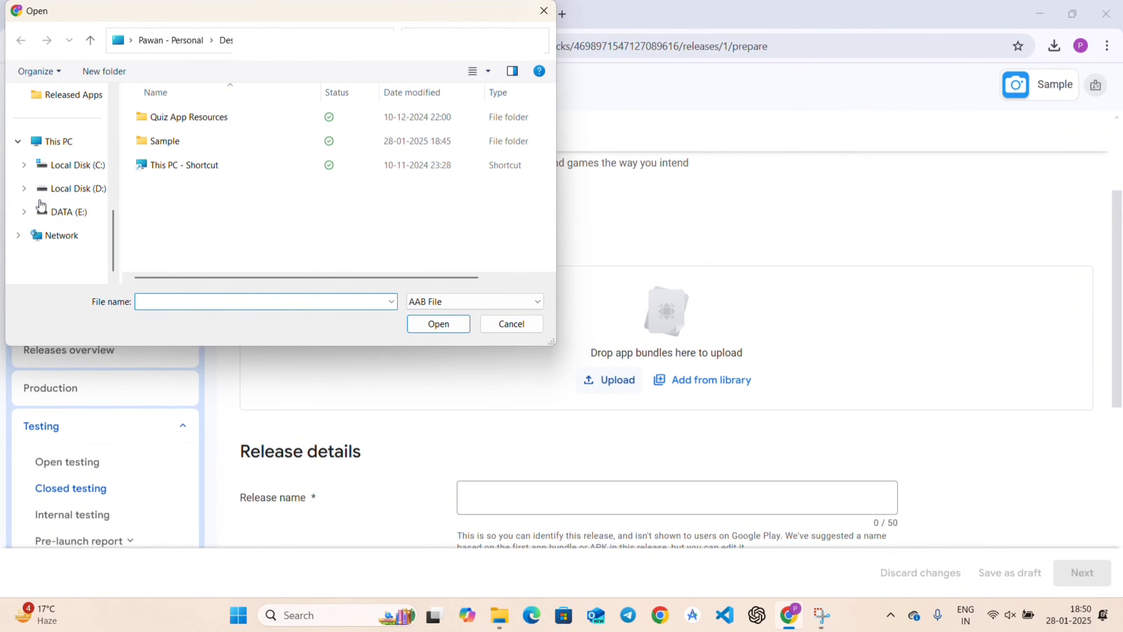
left_click(48, 189)
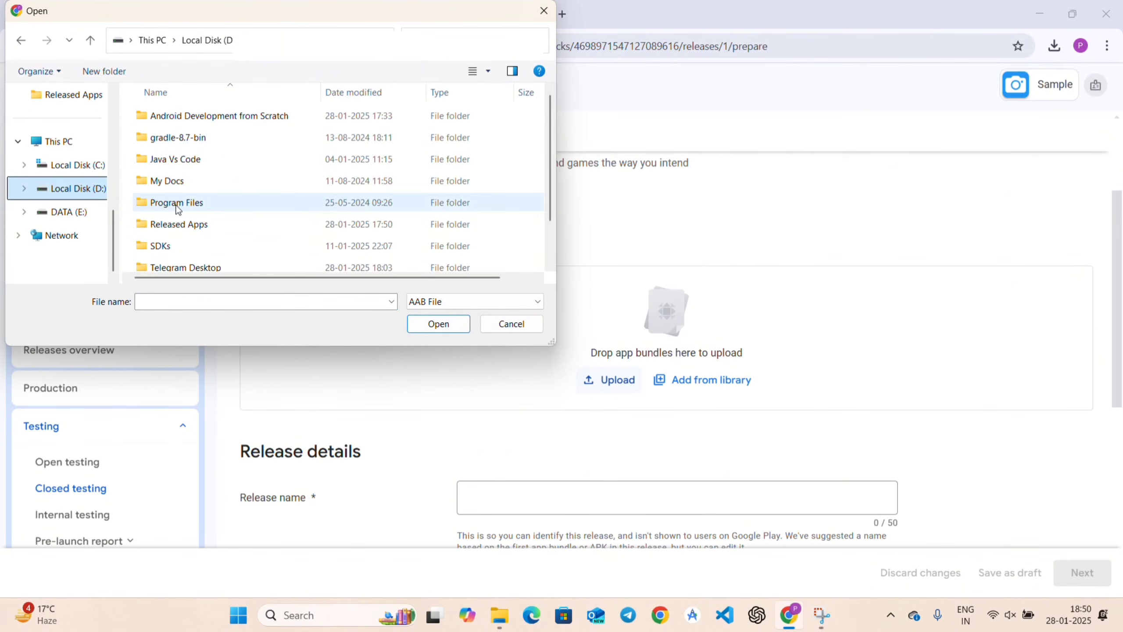
double_click(174, 224)
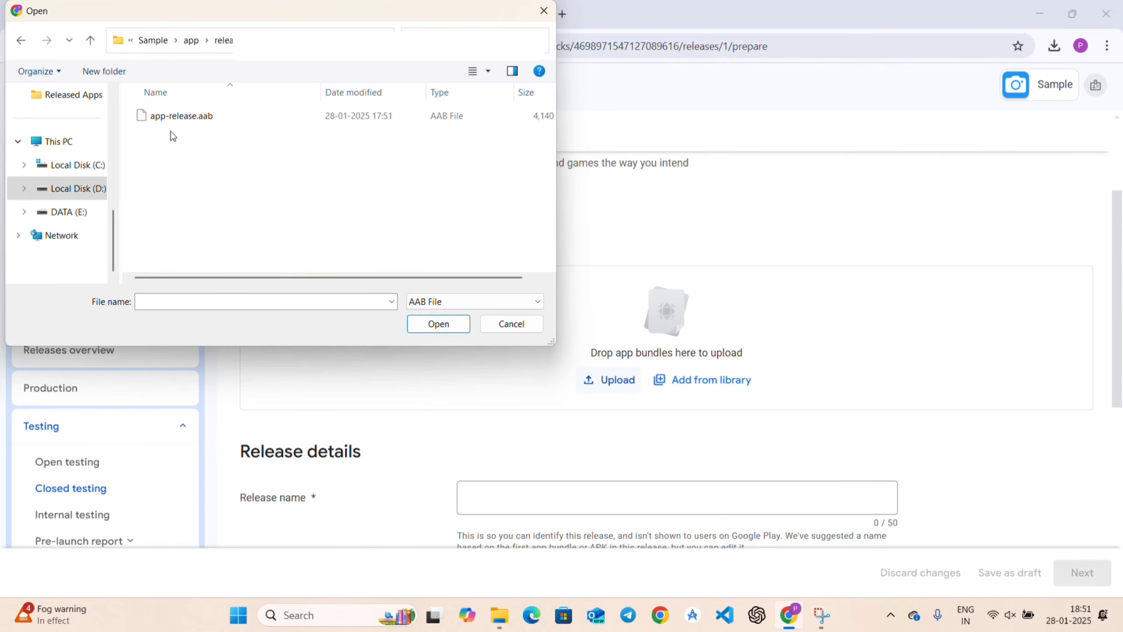
left_click(208, 118)
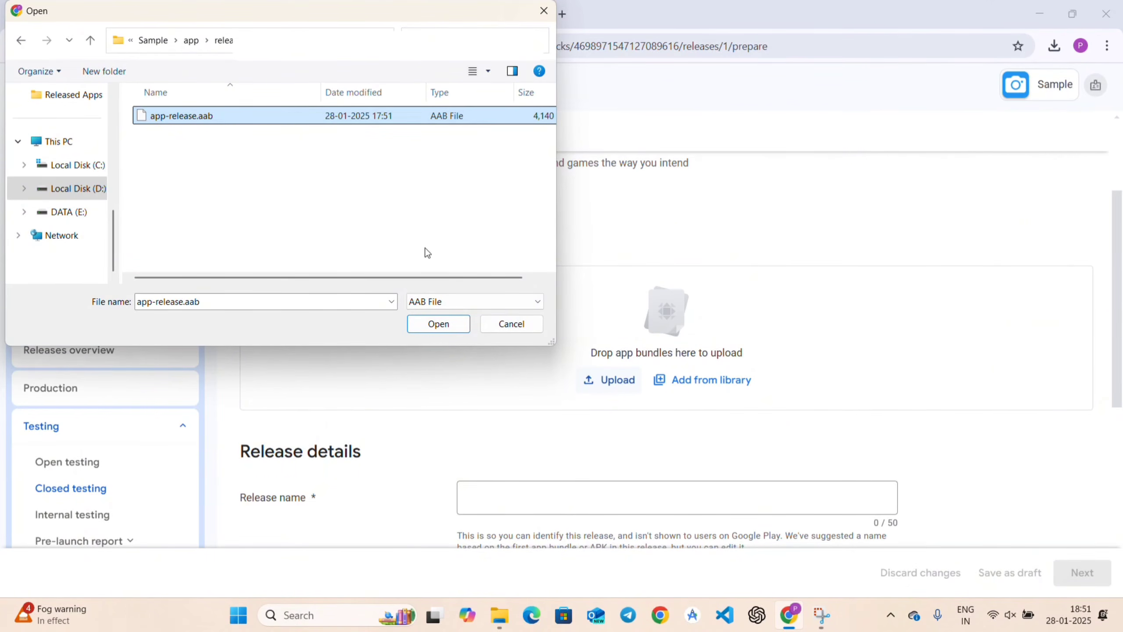
left_click(444, 331)
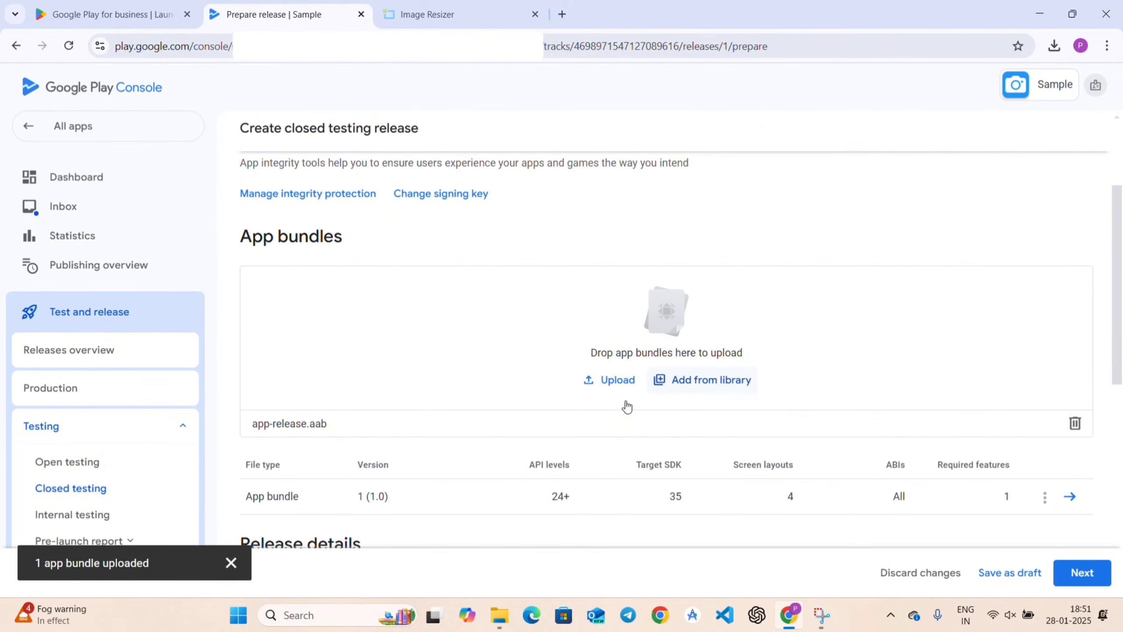
Replace the placeholder en-US release notes with 'This is my first release'.
scroll(610, 495, "down", 2)
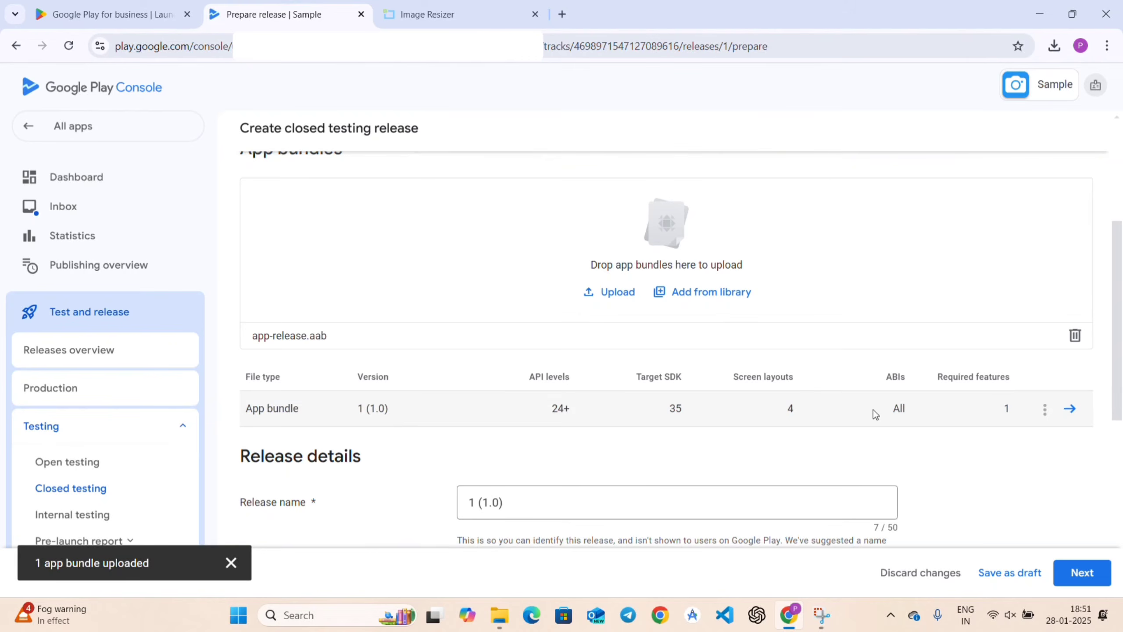
scroll(729, 445, "down", 3)
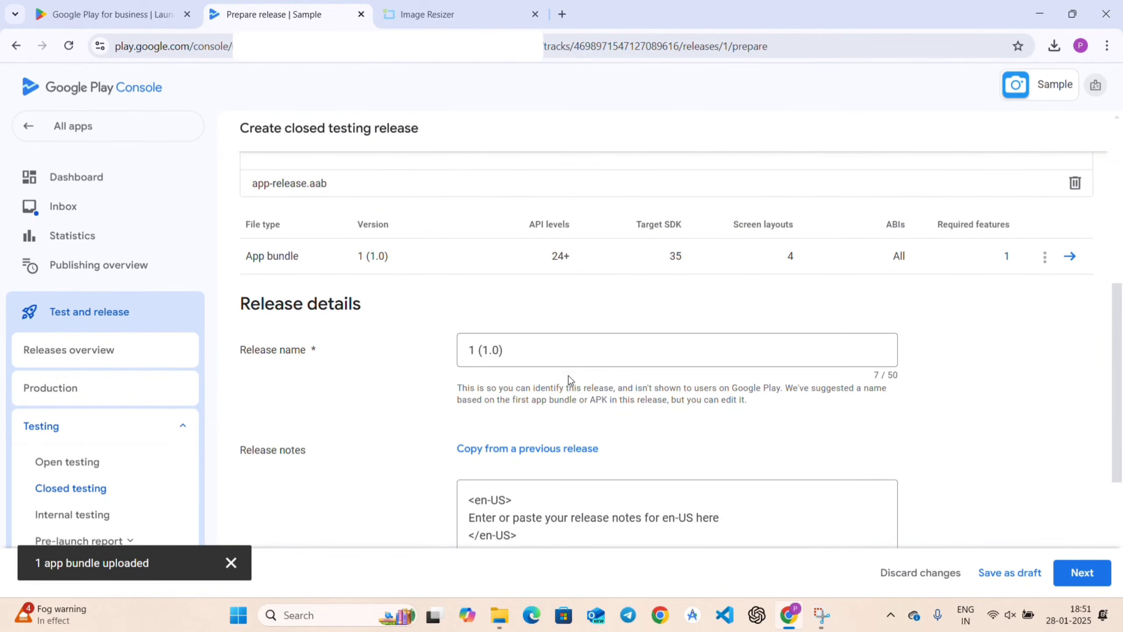
scroll(567, 432, "down", 5)
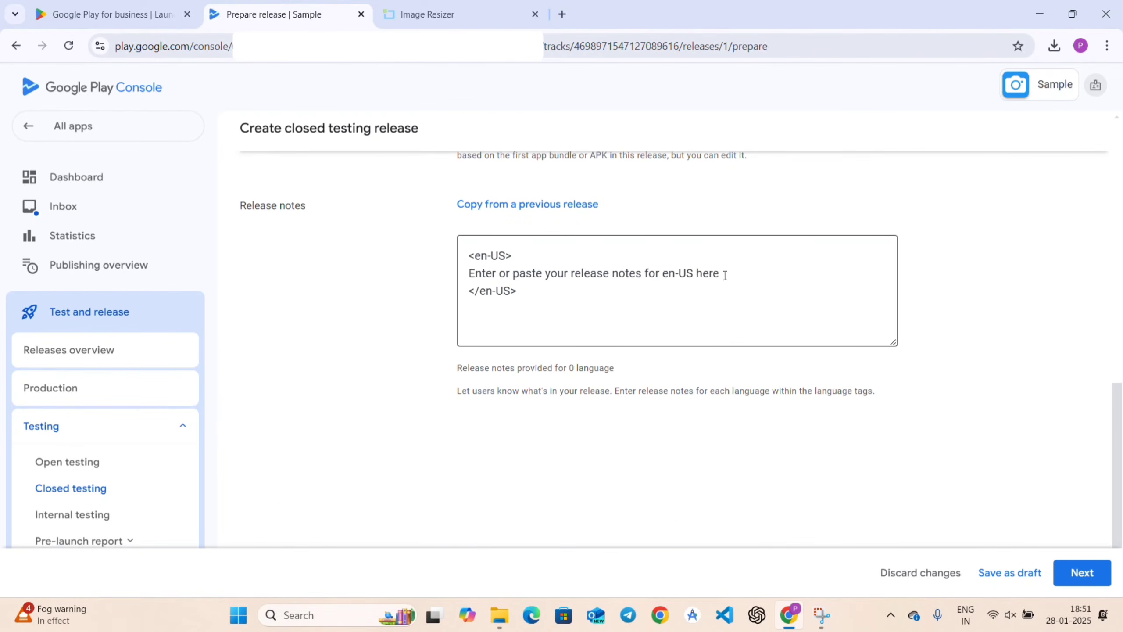
left_click_drag(725, 275, 463, 275)
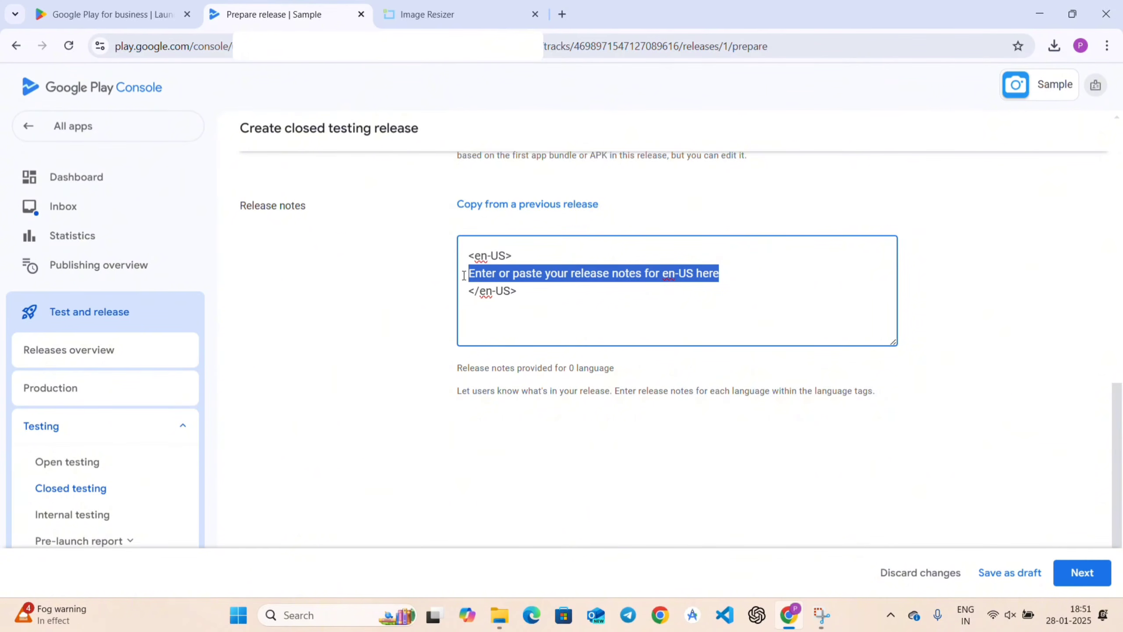
type("This is my first release")
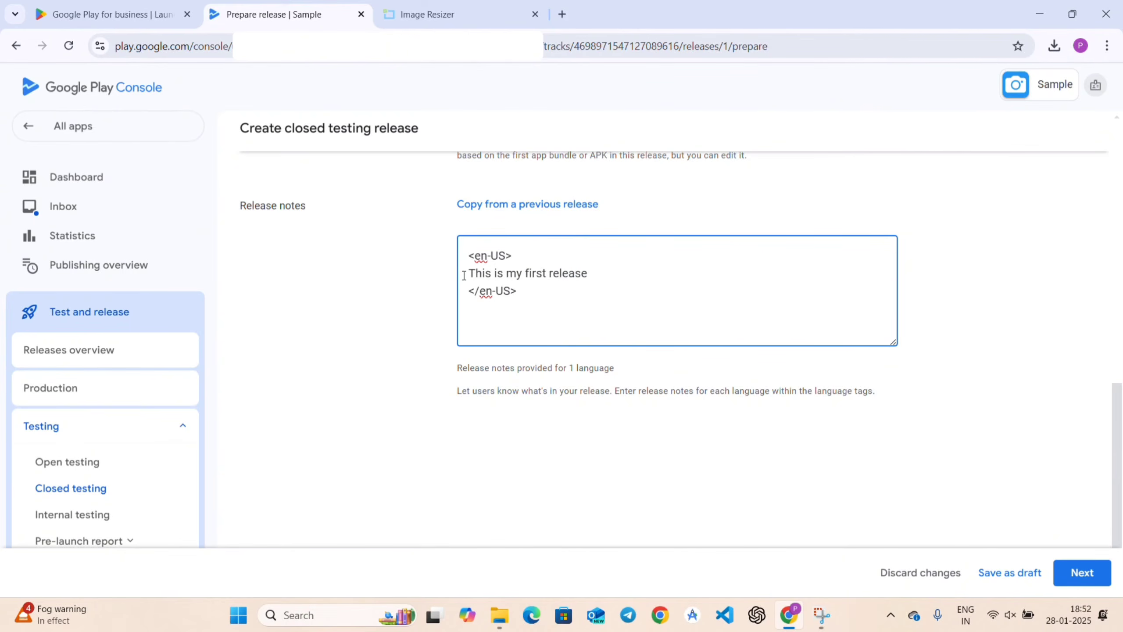
scroll(701, 466, "down", 1)
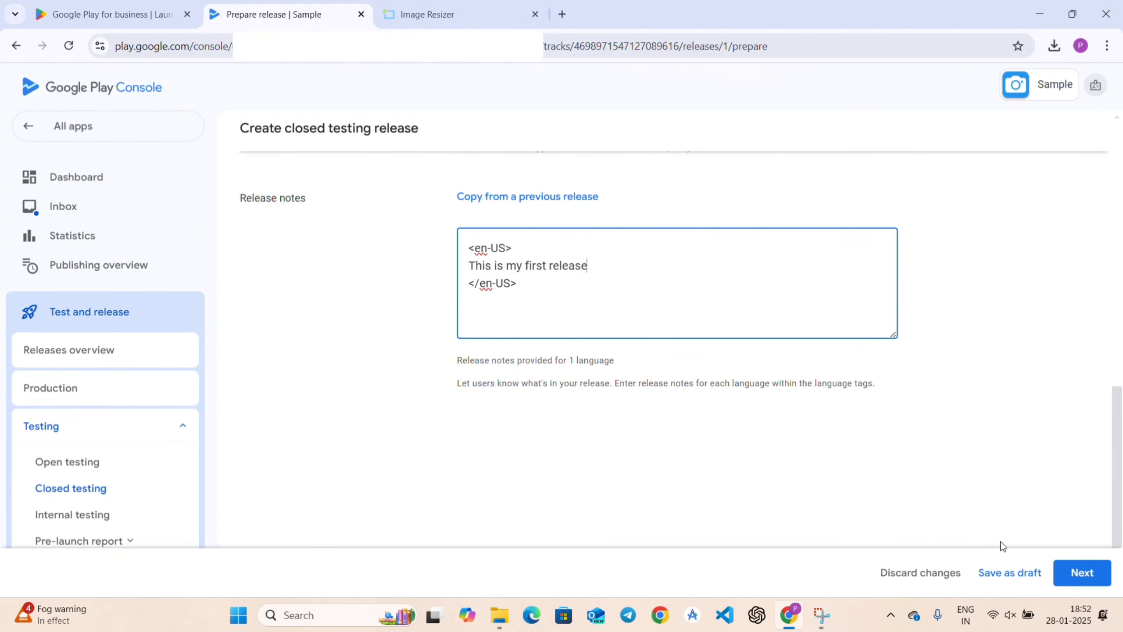
Preview the release, expand its deobfuscation warning, save it, and go to the Publishing overview.
left_click(1069, 575)
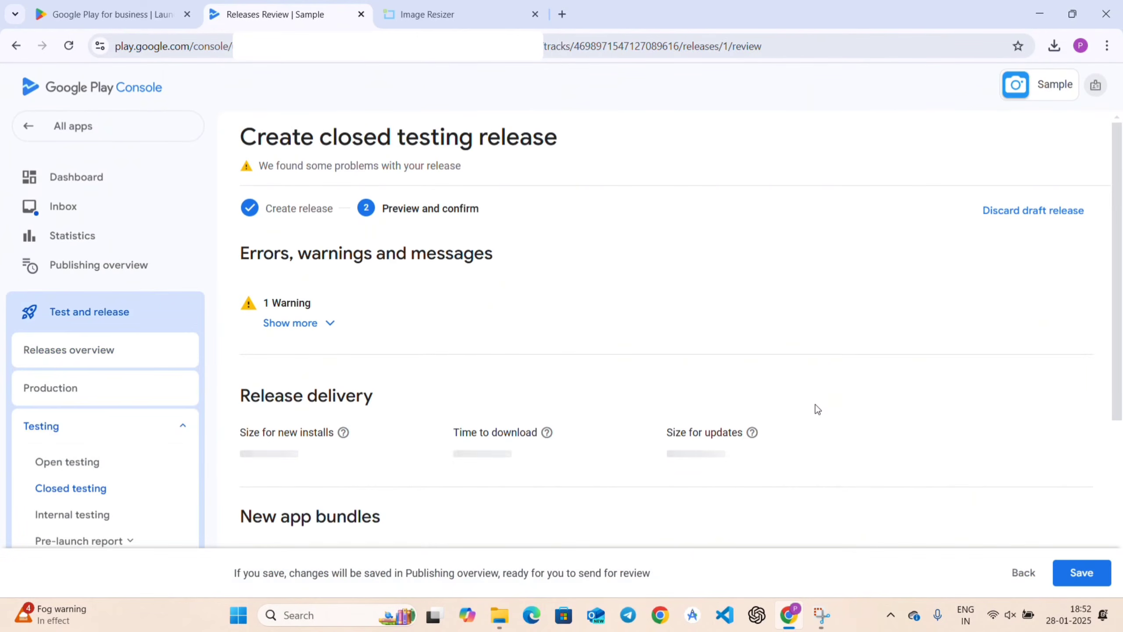
left_click(306, 328)
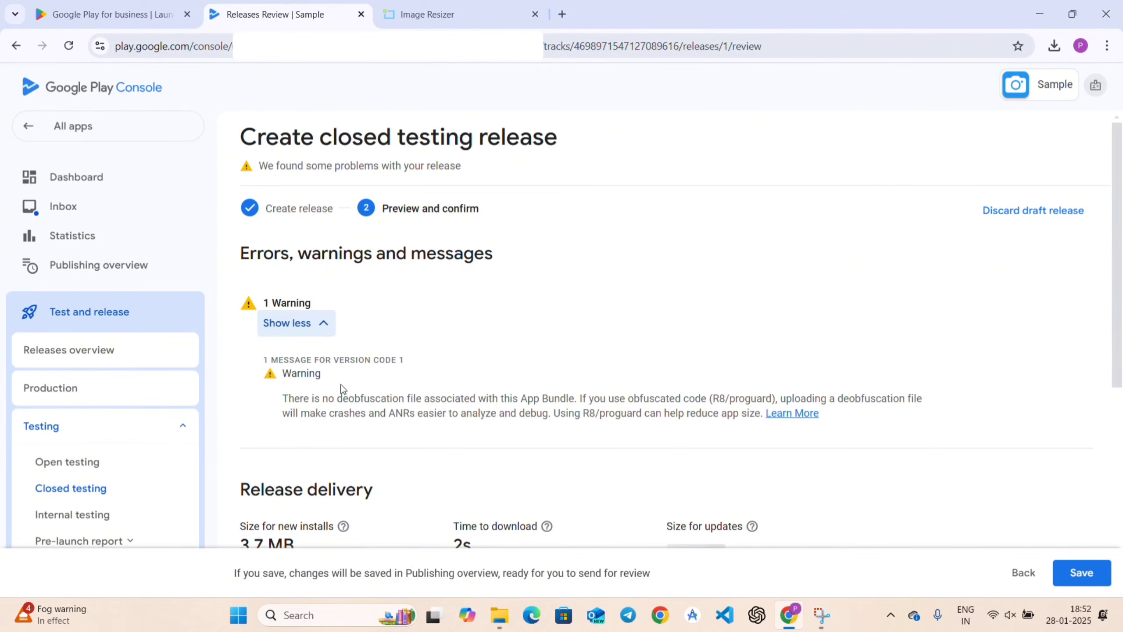
left_click_drag(342, 401, 407, 400)
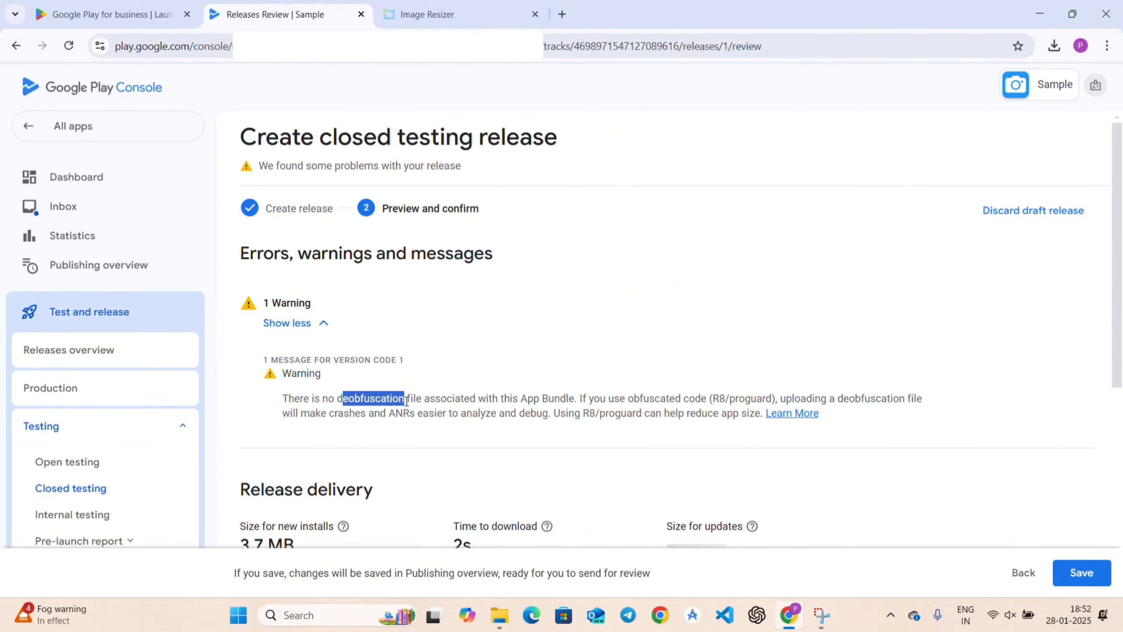
left_click(424, 366)
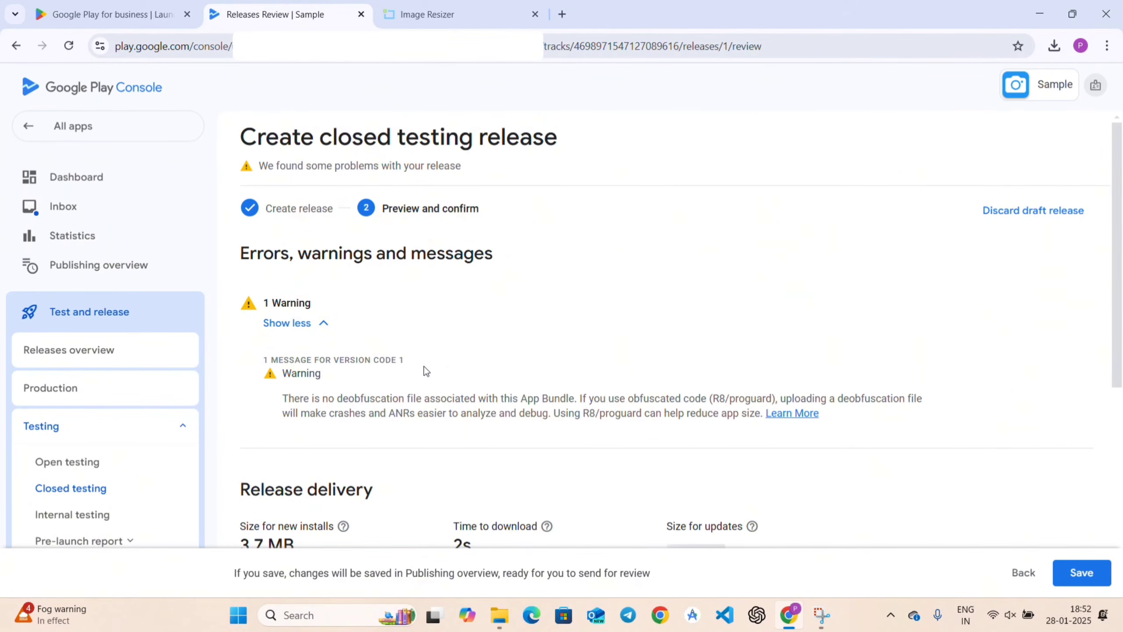
scroll(424, 366, "down", 6)
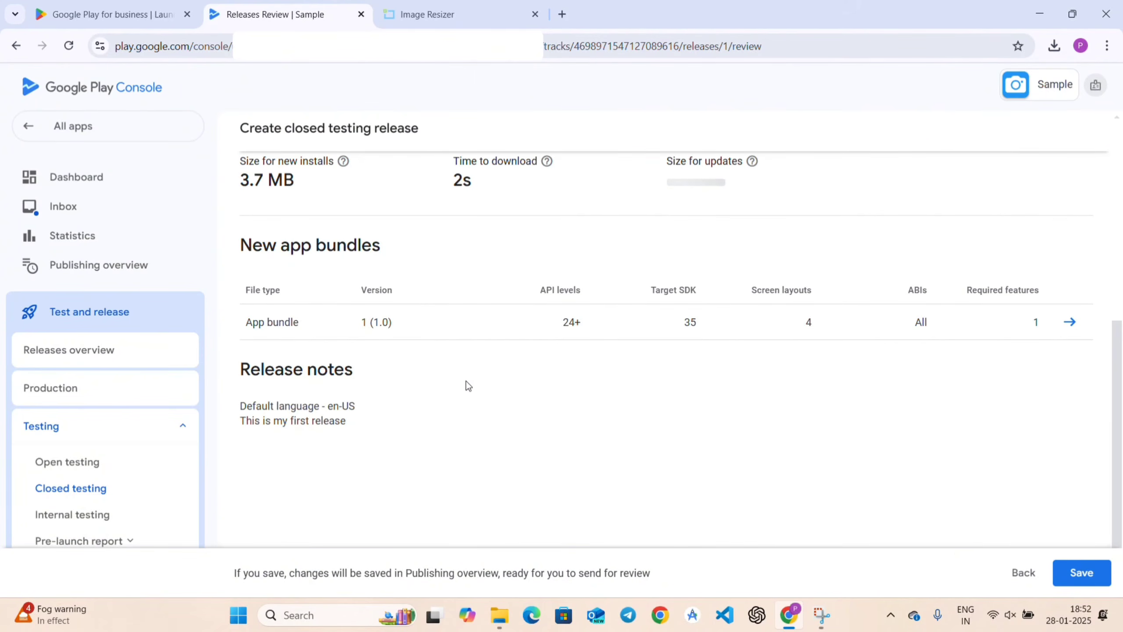
left_click(1086, 572)
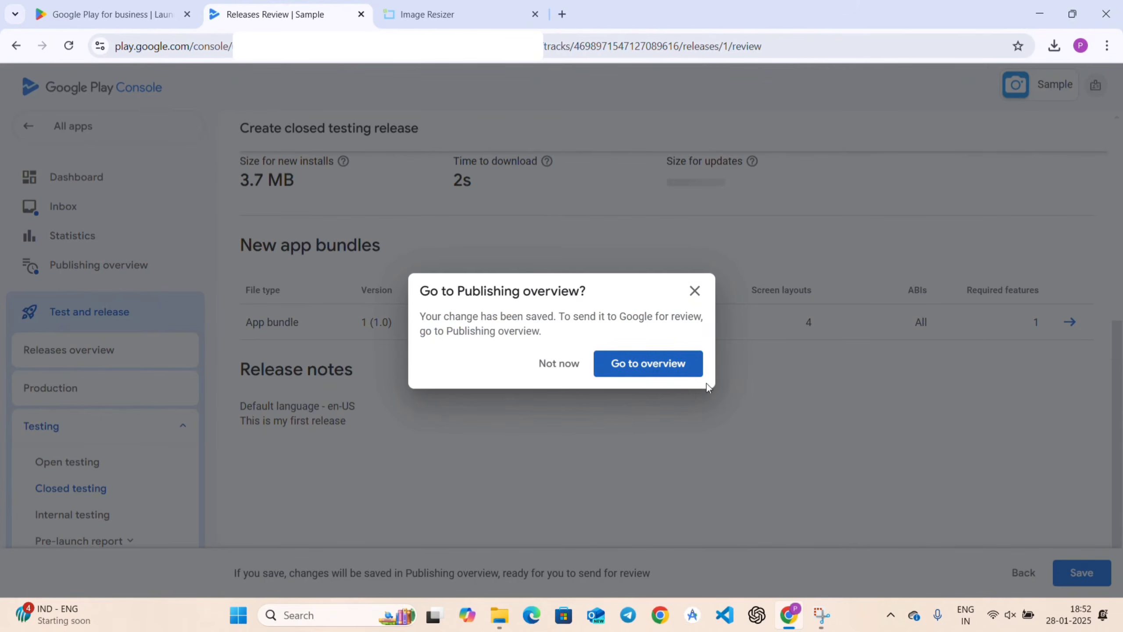
left_click(661, 365)
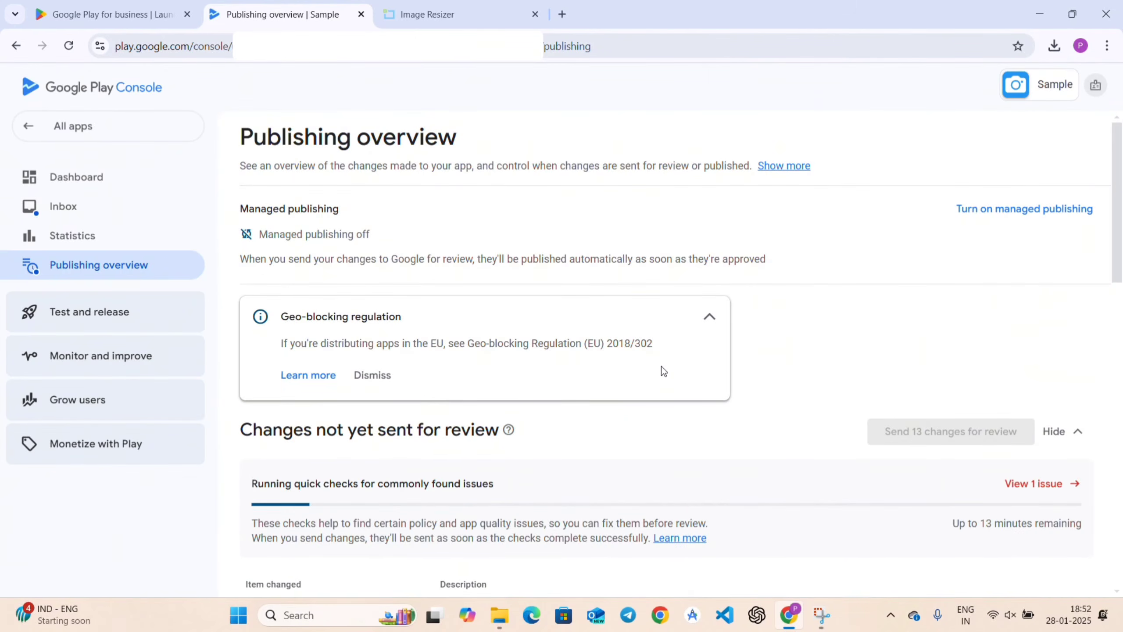
scroll(692, 474, "down", 1)
Answer 'No' in the advertising ID declaration from the blocking issue, save, and return to the overview.
scroll(693, 475, "down", 2)
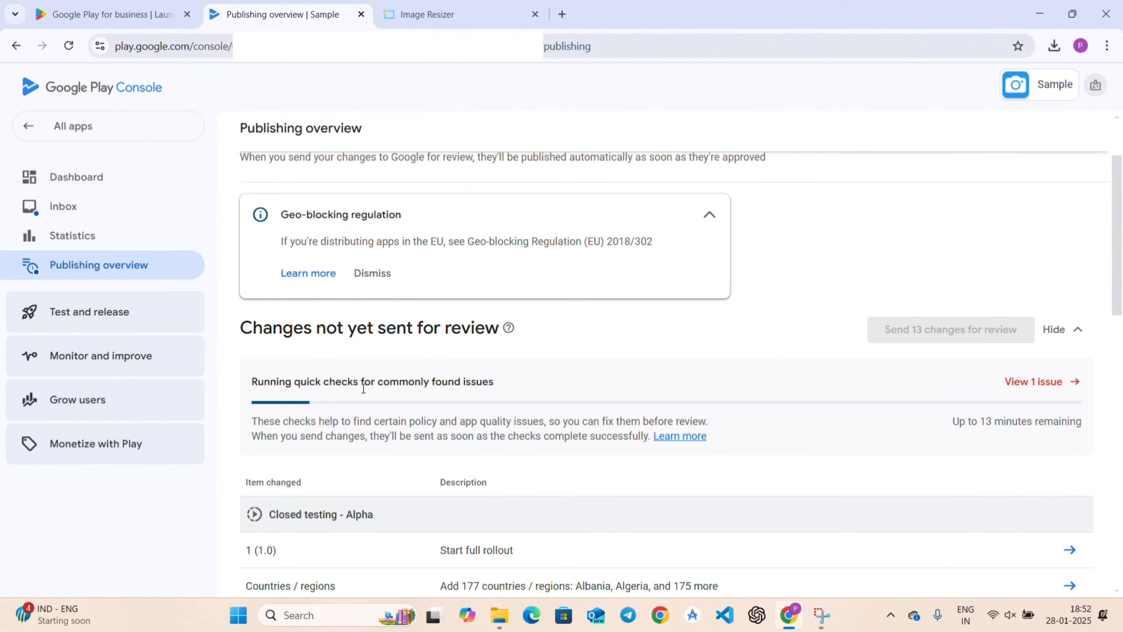
left_click(1047, 381)
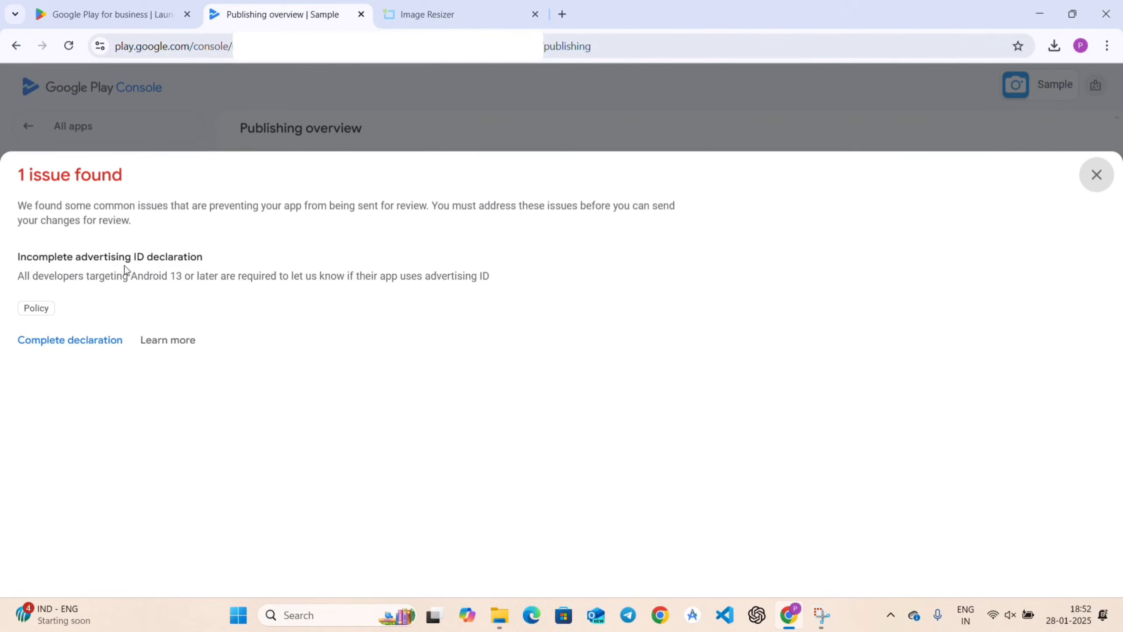
left_click(56, 344)
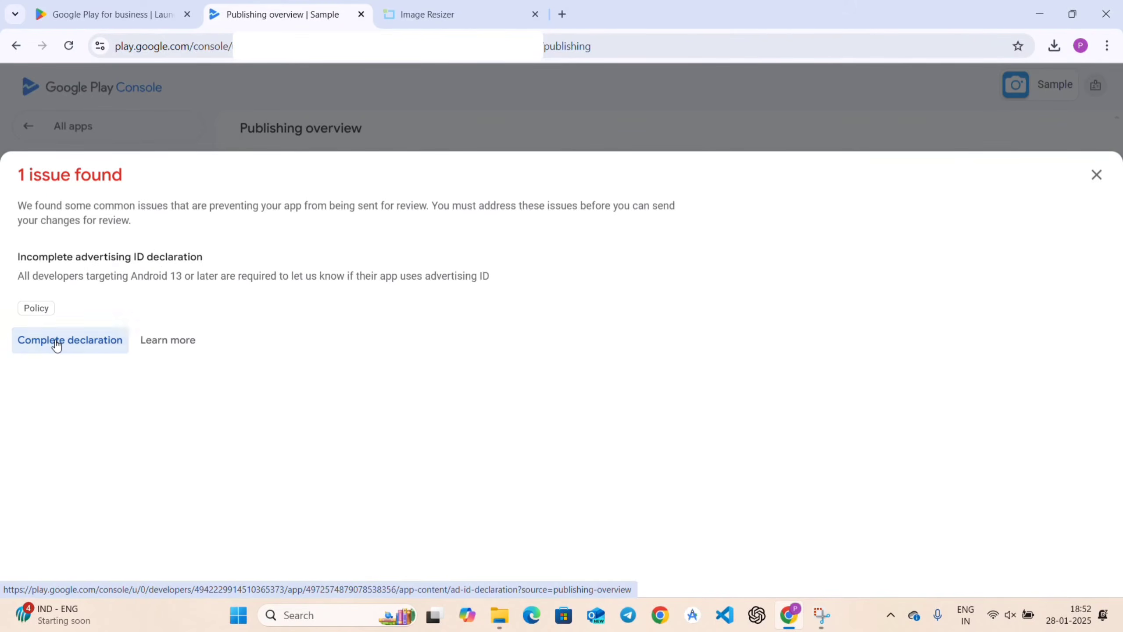
scroll(477, 399, "down", 5)
scroll(477, 399, "down", 3)
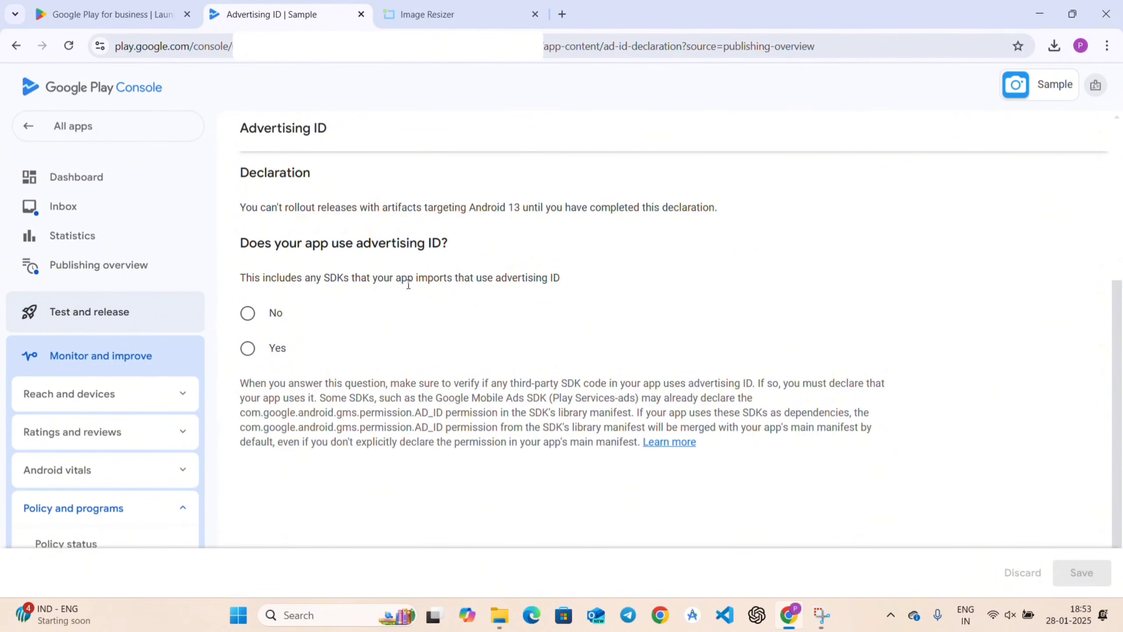
left_click(248, 314)
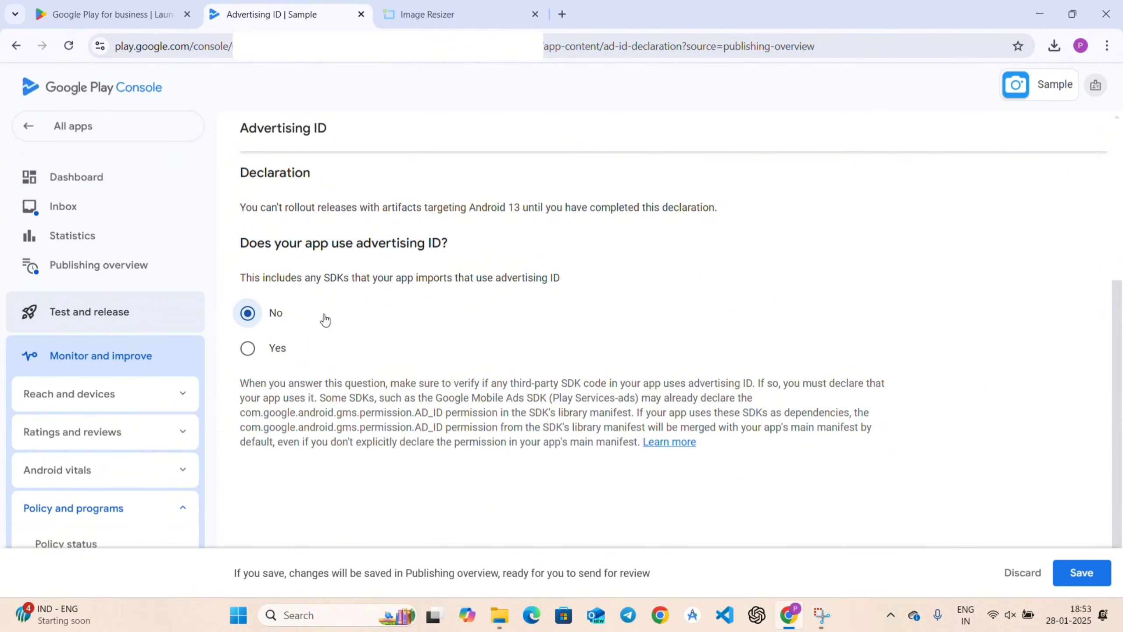
left_click(1090, 578)
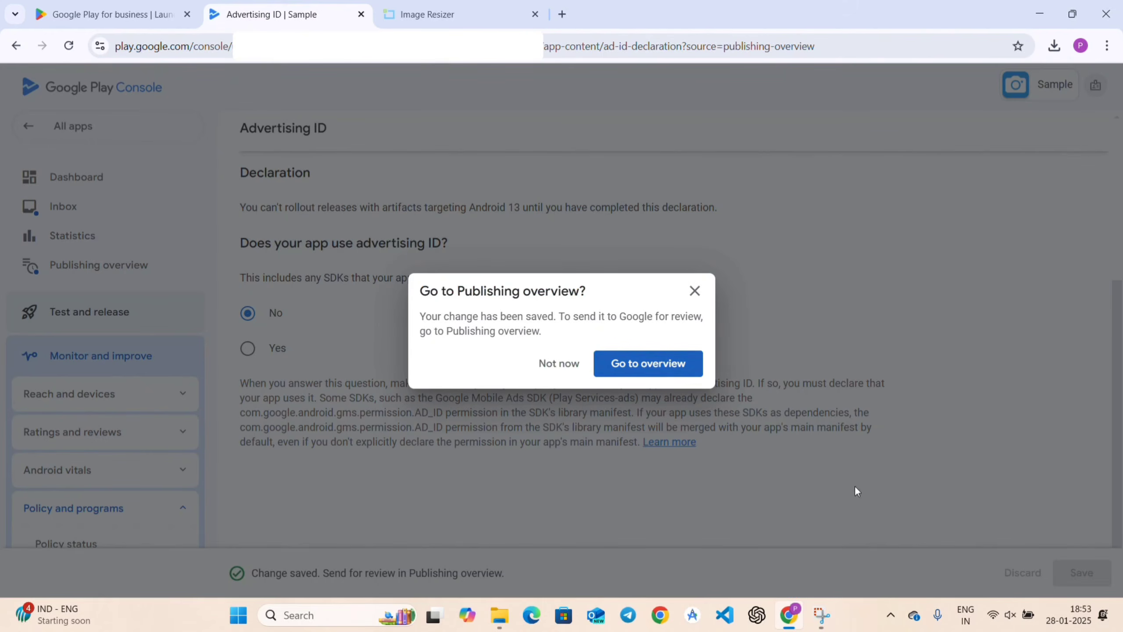
left_click(664, 366)
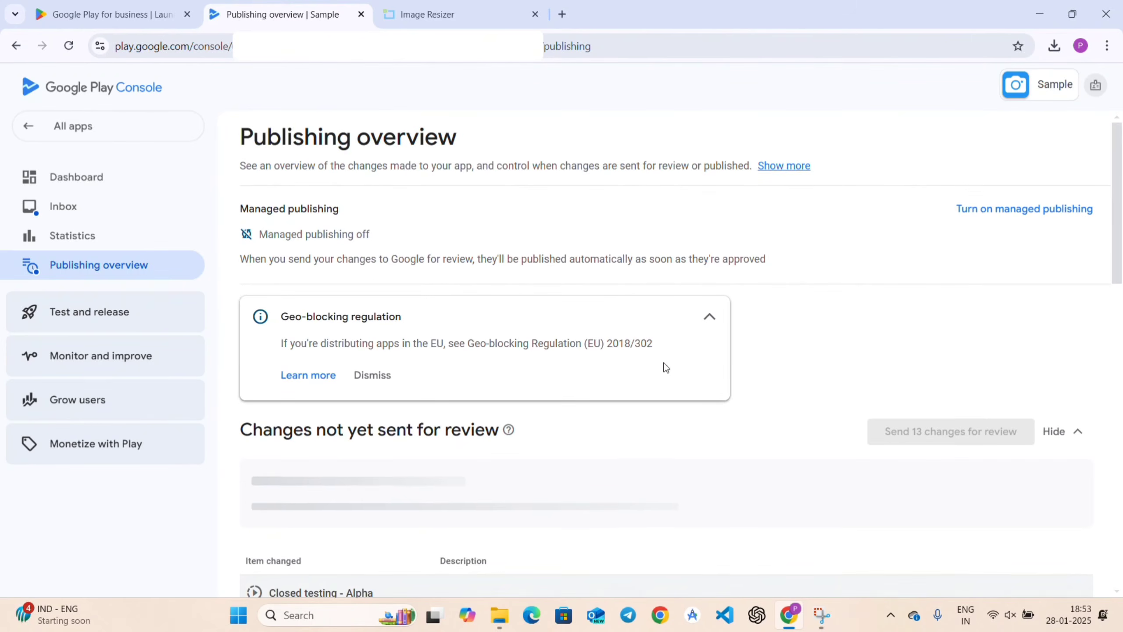
scroll(414, 413, "down", 3)
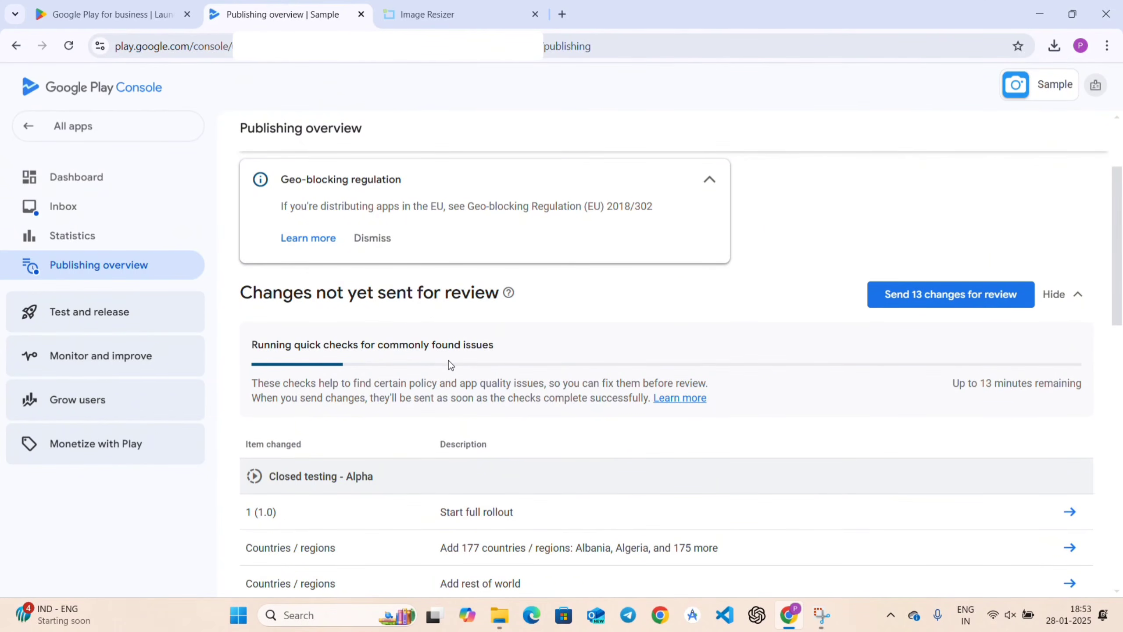
left_click(920, 299)
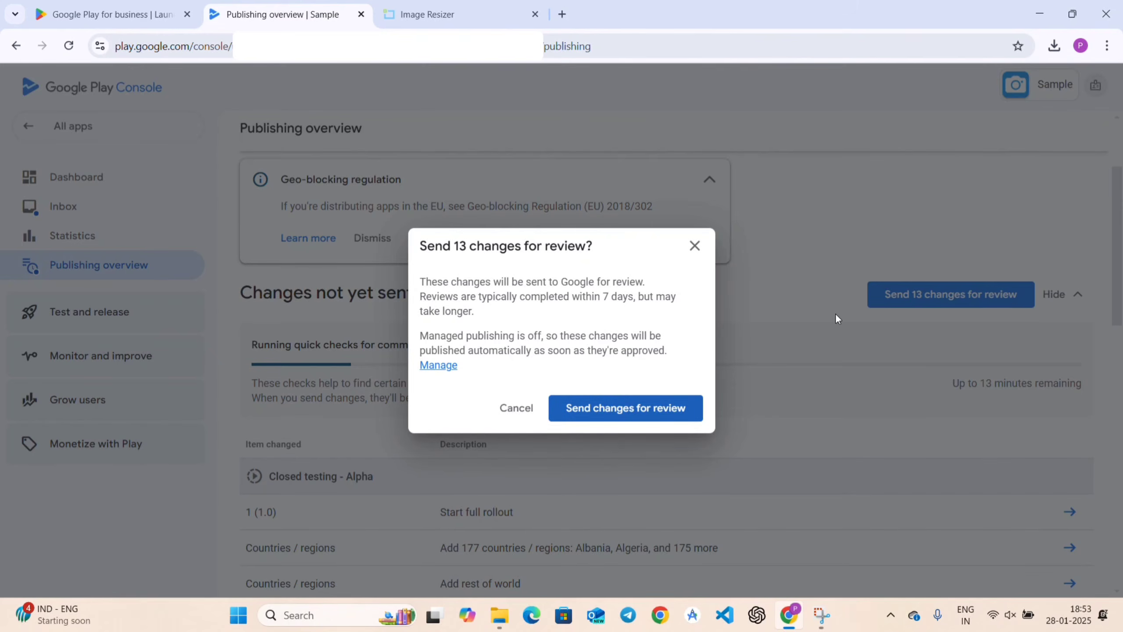
left_click(661, 407)
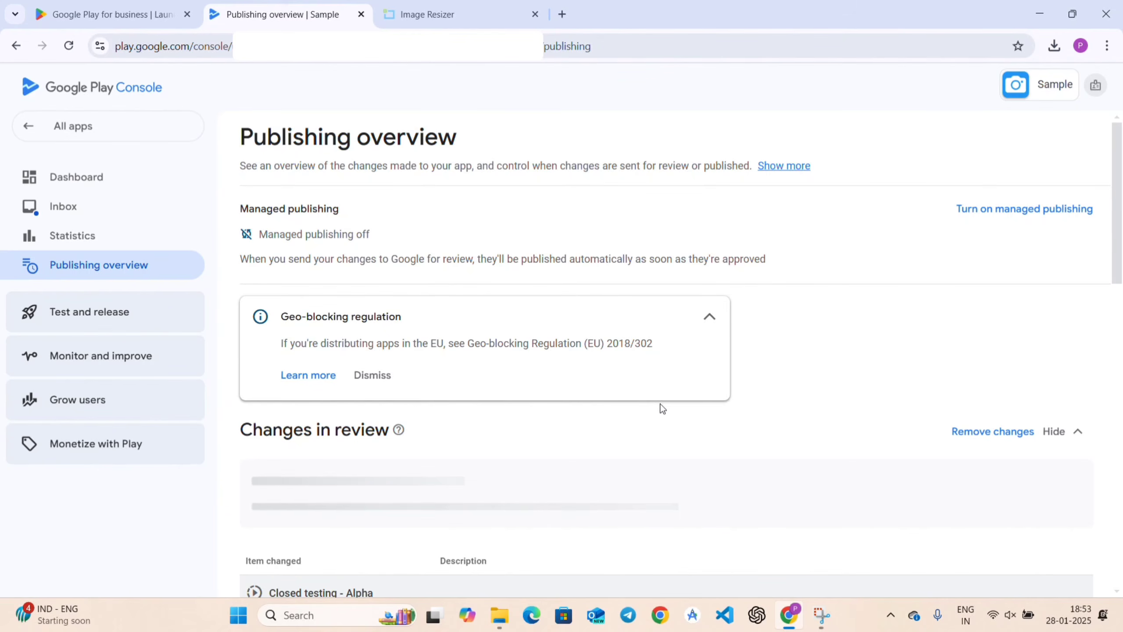
scroll(662, 407, "down", 3)
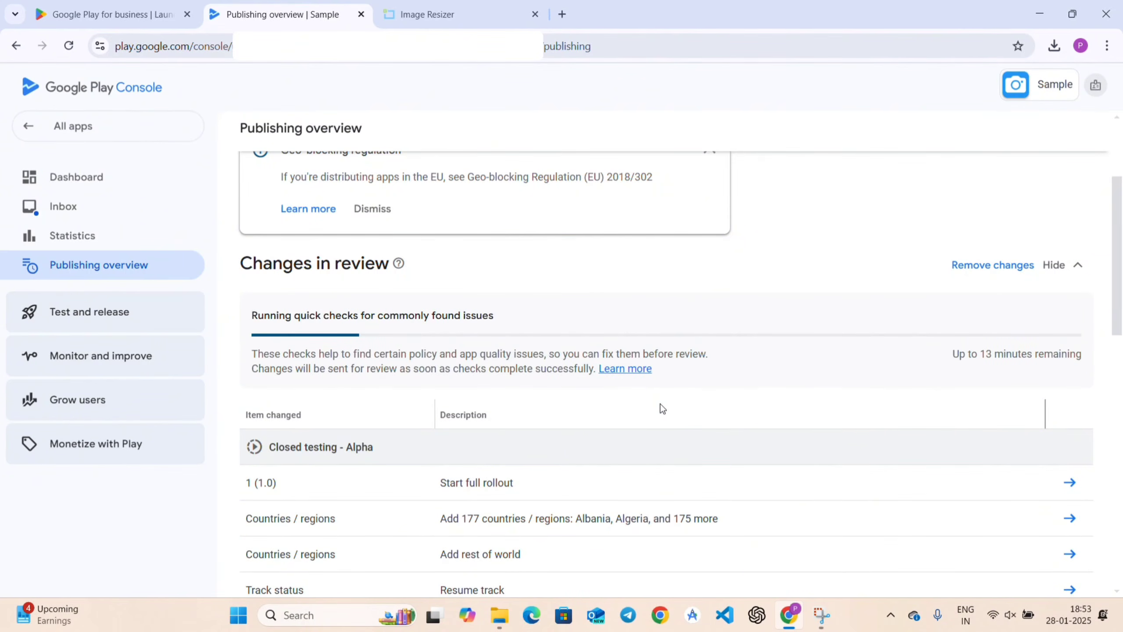
scroll(662, 408, "down", 5)
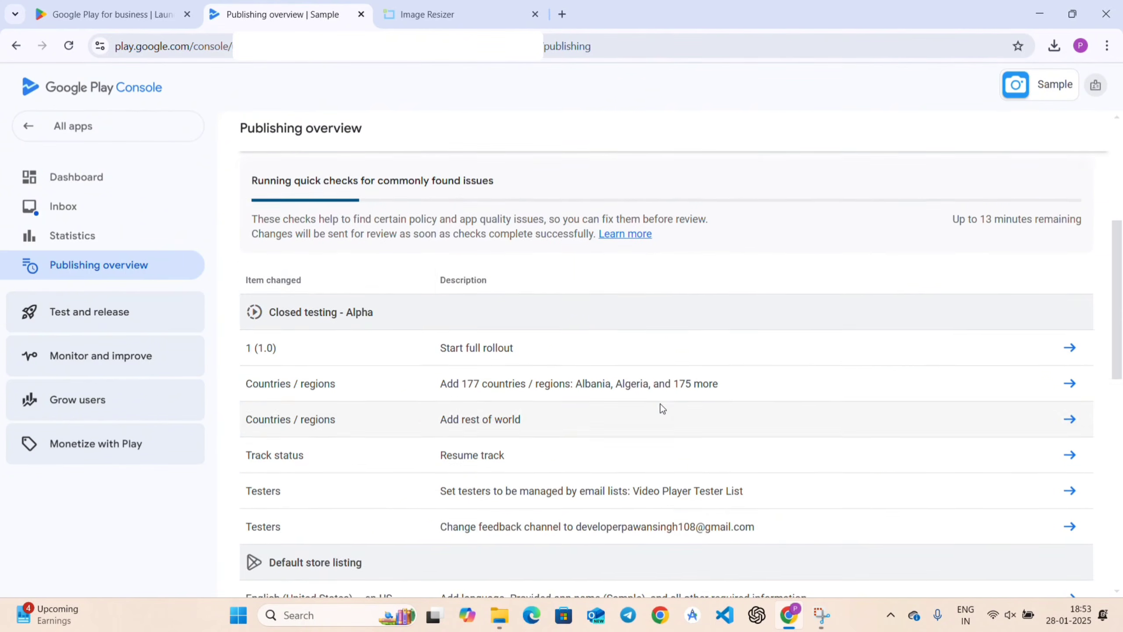
scroll(662, 408, "down", 6)
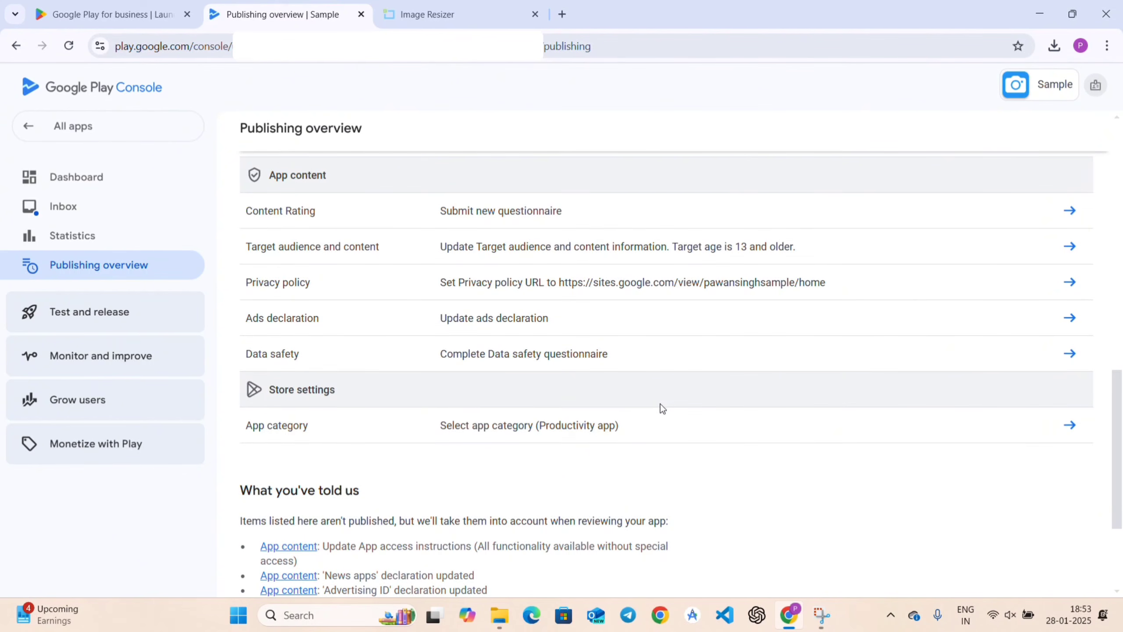
left_click(1069, 427)
scroll(660, 419, "down", 2)
scroll(660, 419, "up", 2)
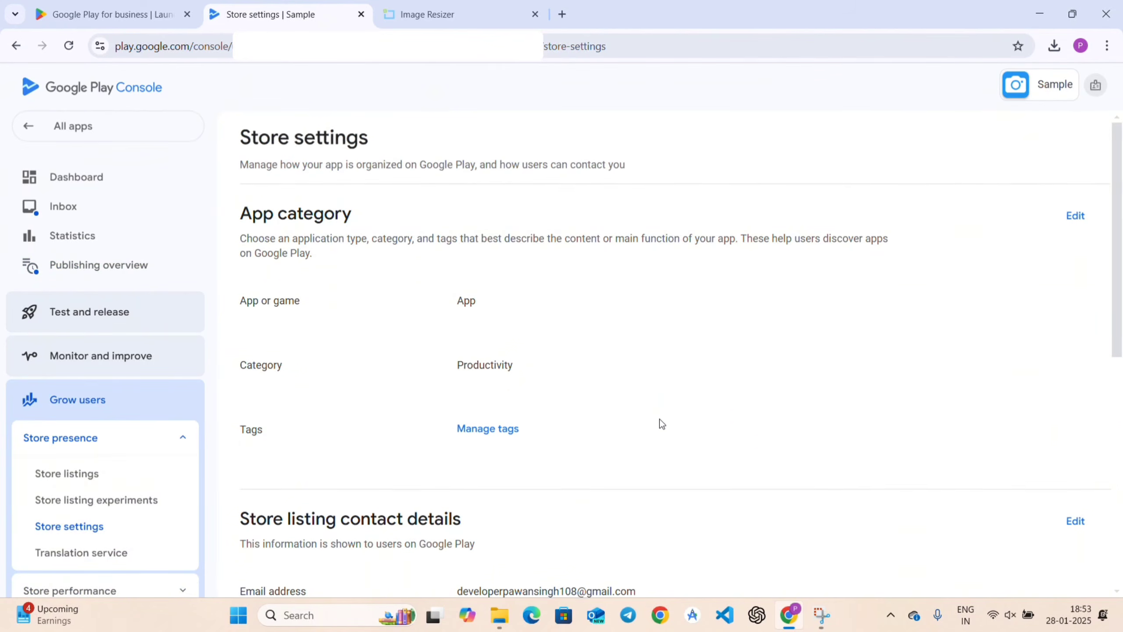
key("alt+Left")
scroll(710, 437, "down", 5)
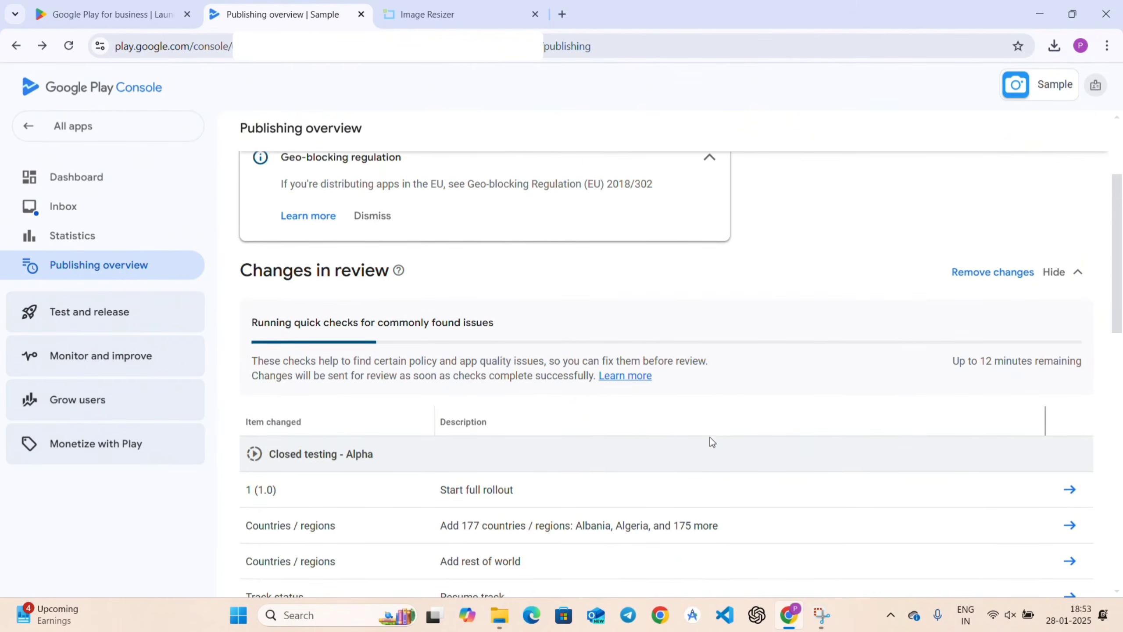
scroll(710, 437, "up", 1)
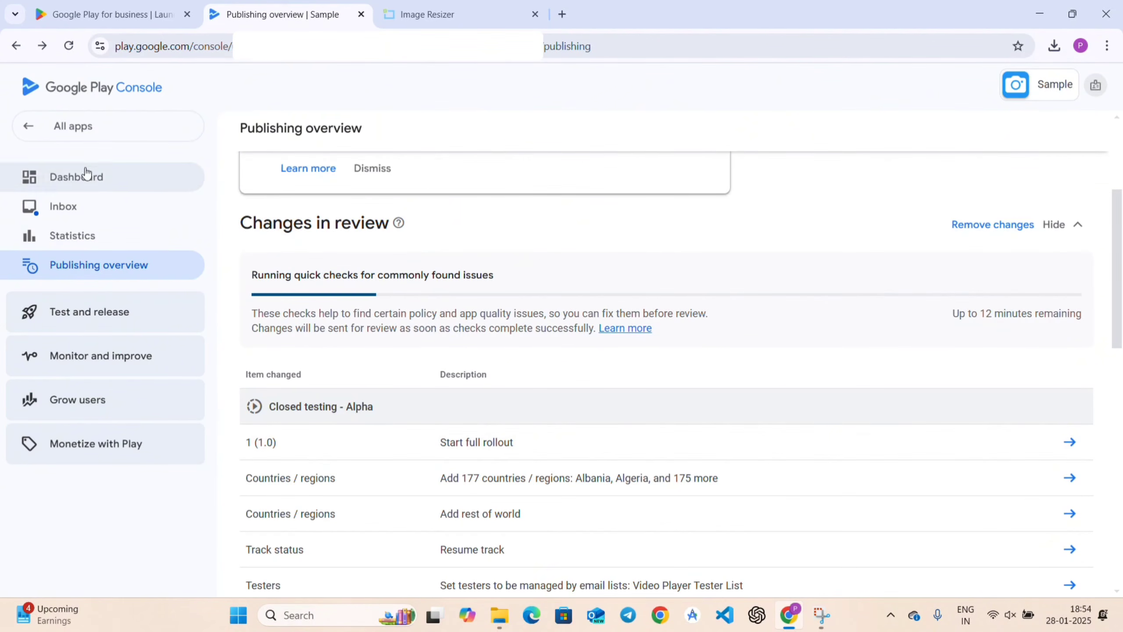
Go to All apps and open the Sample app's dashboard to check its In review status.
left_click(90, 127)
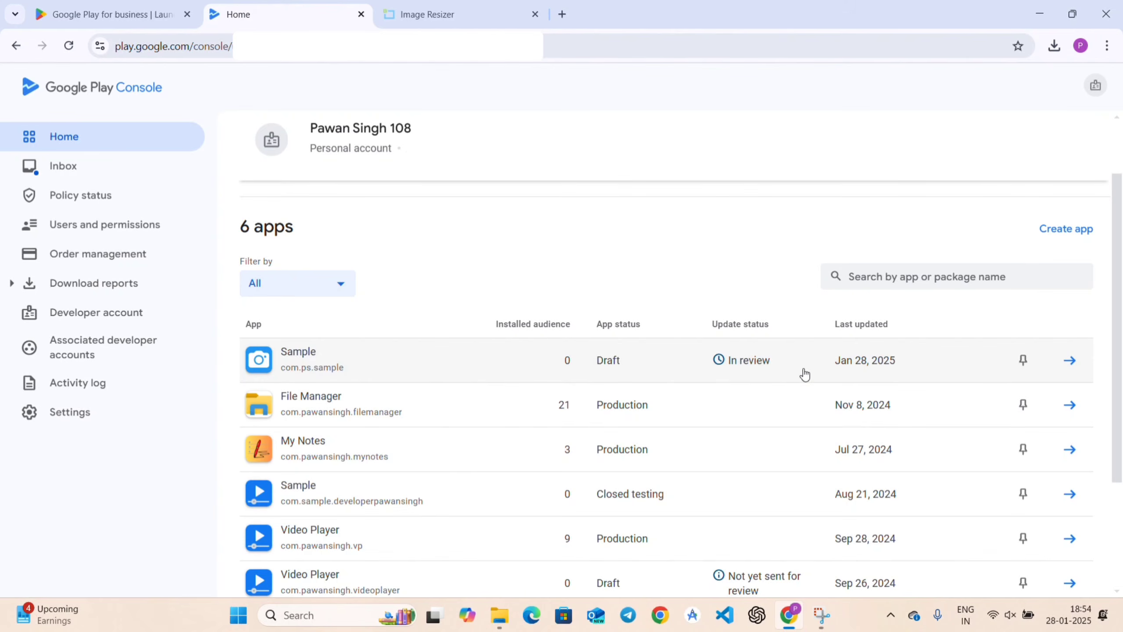
left_click(1068, 361)
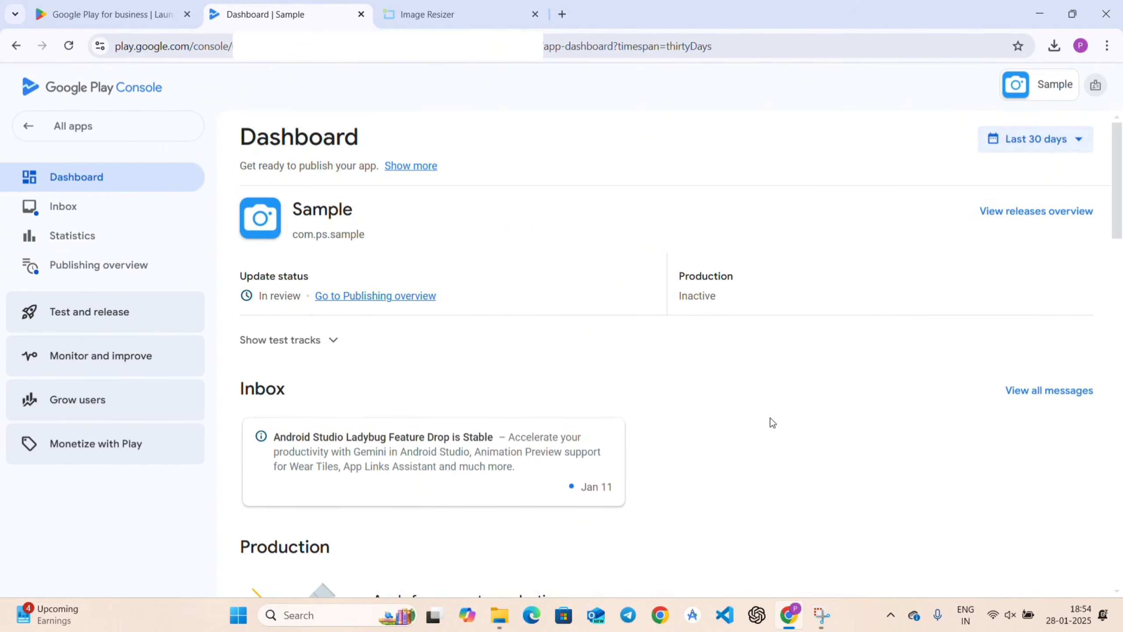
scroll(760, 422, "down", 6)
scroll(759, 419, "up", 6)
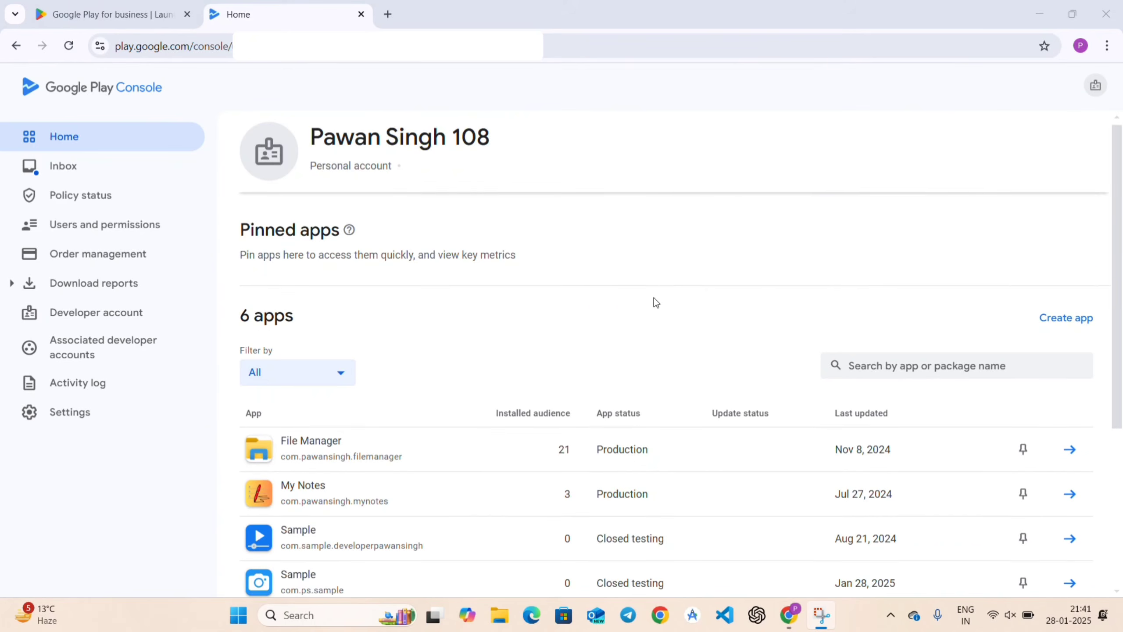
scroll(655, 301, "down", 3)
scroll(654, 298, "down", 1)
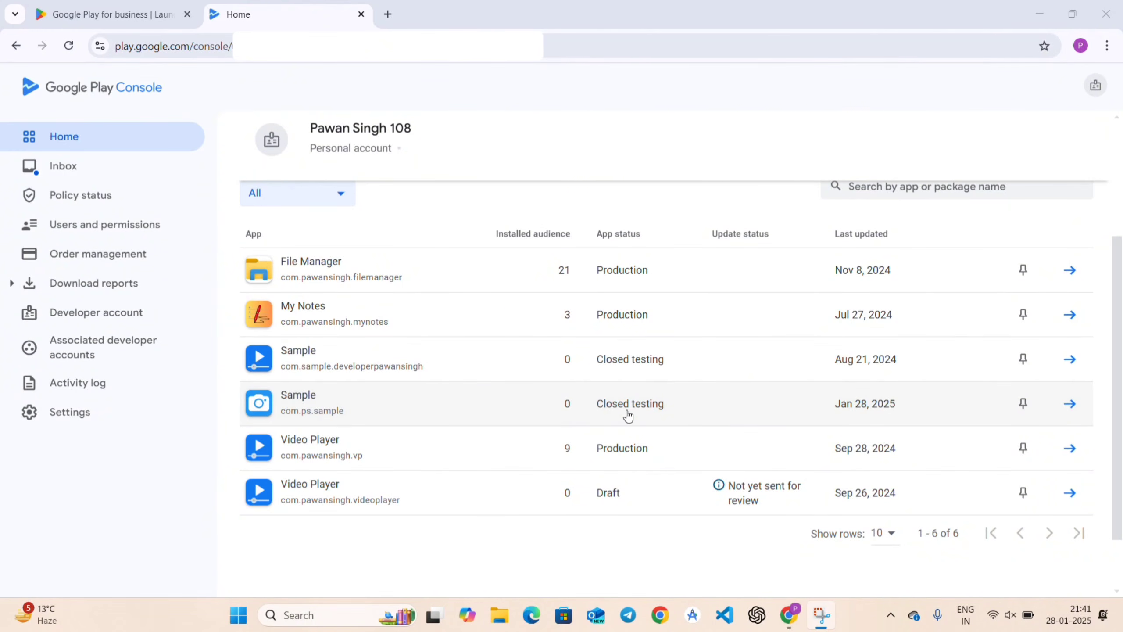
Open the com.ps.sample app's Closed testing page via Test and release > Testing.
left_click(1073, 402)
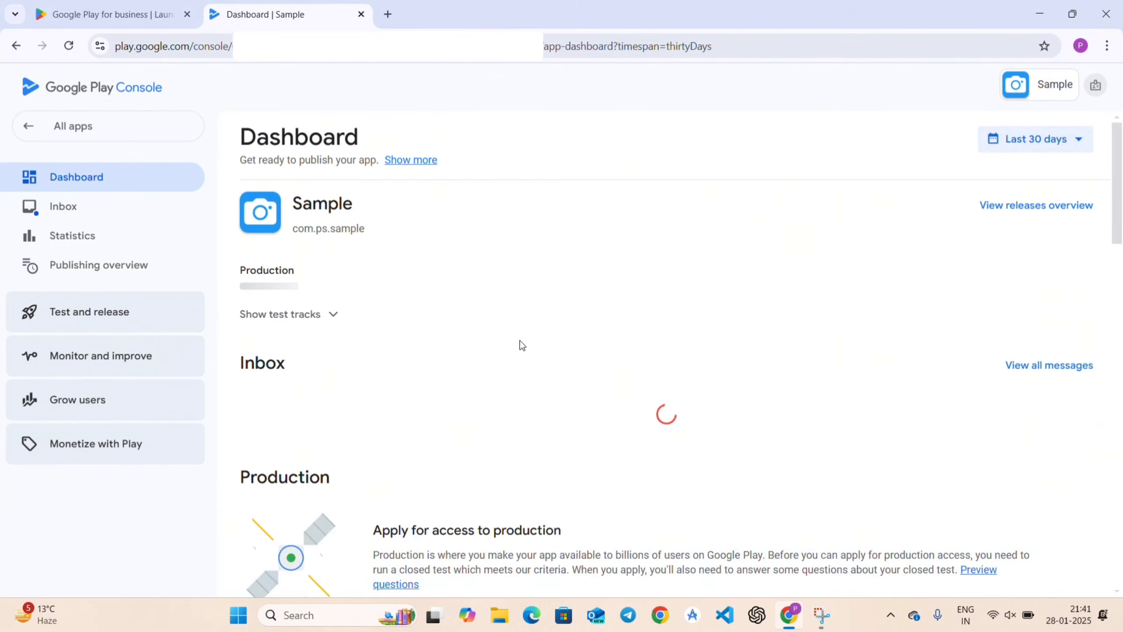
scroll(521, 345, "down", 7)
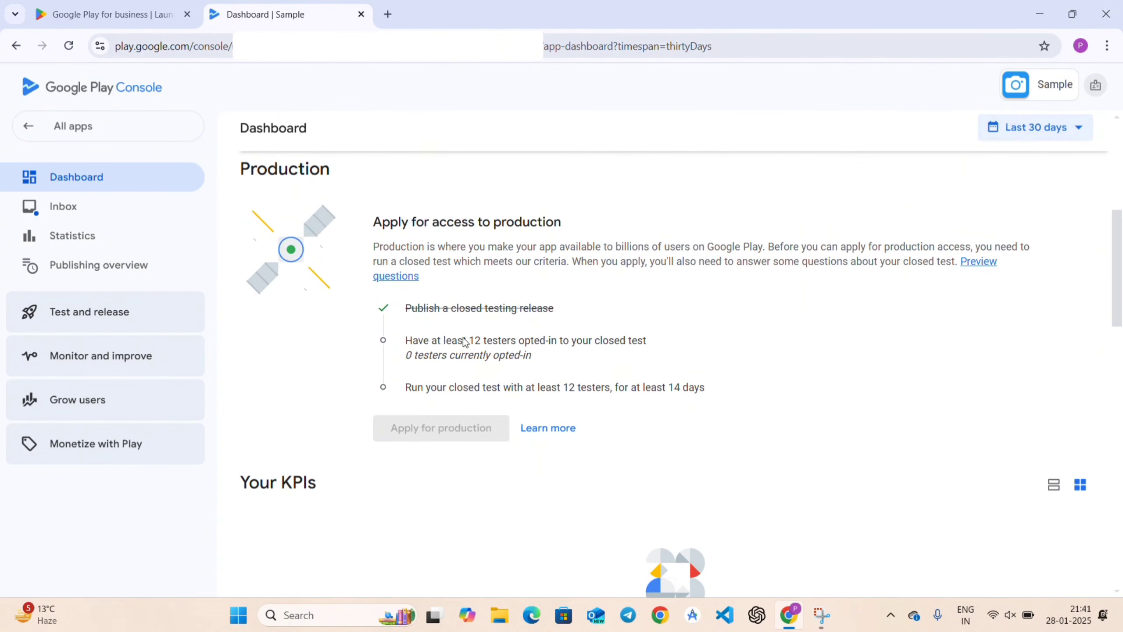
left_click(92, 325)
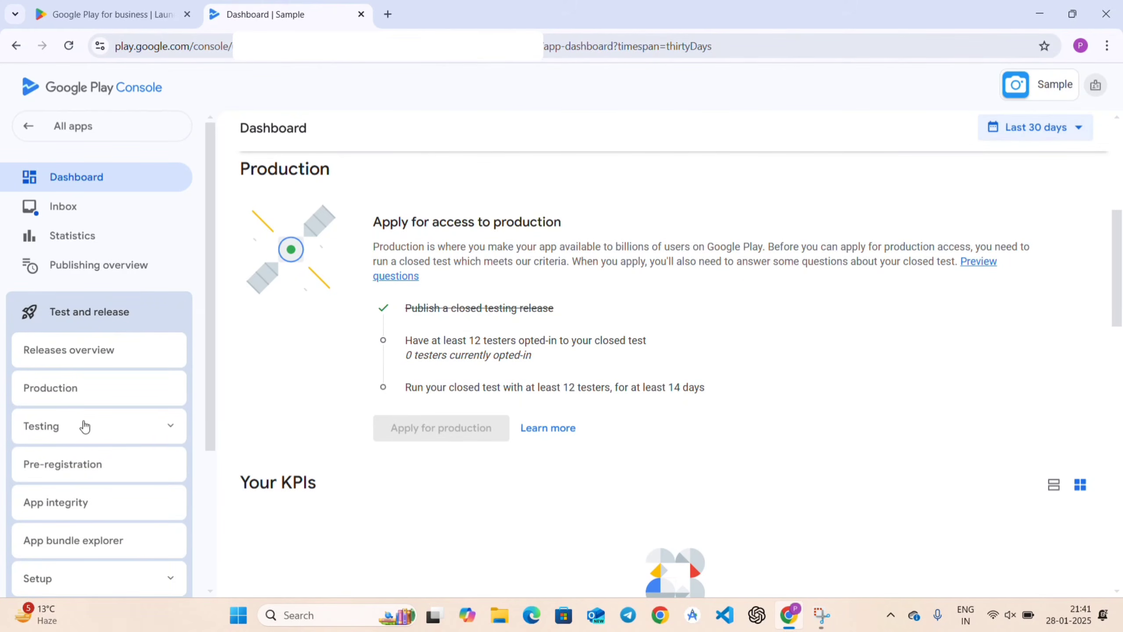
left_click(168, 426)
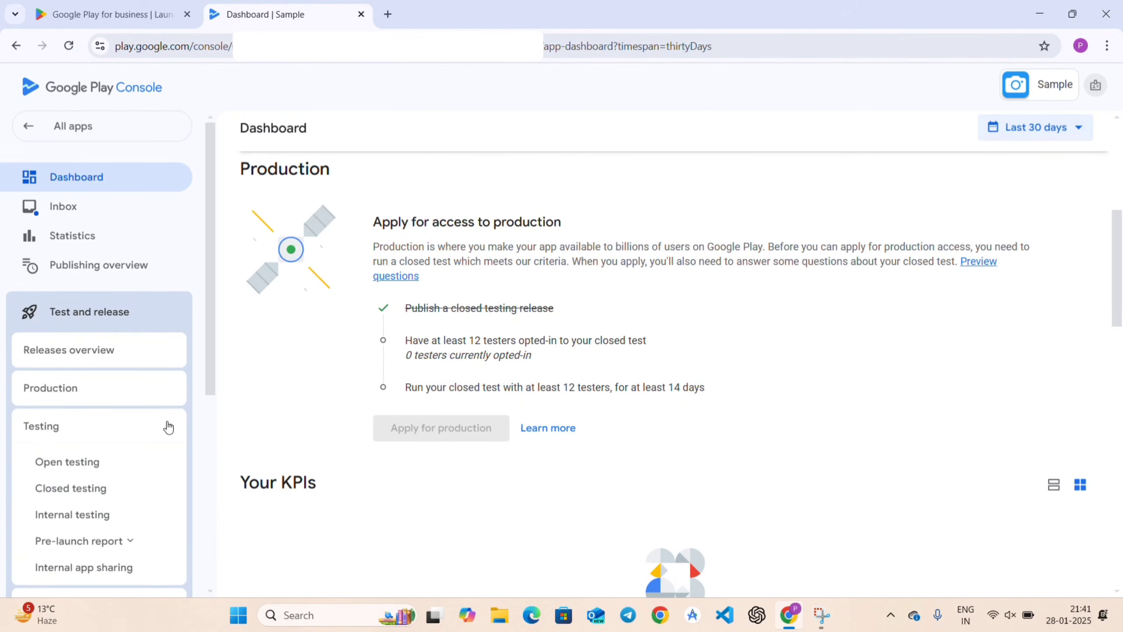
left_click(78, 491)
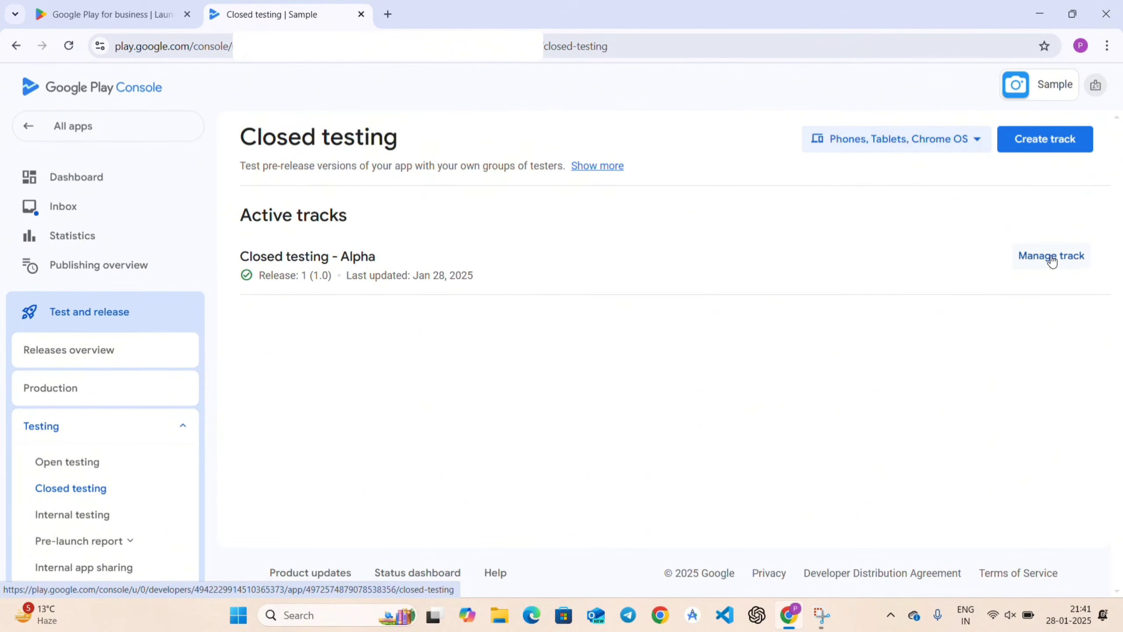
Copy the Alpha track's 'Join on Android' tester link from its Testers list, then return to Releases.
left_click(1080, 260)
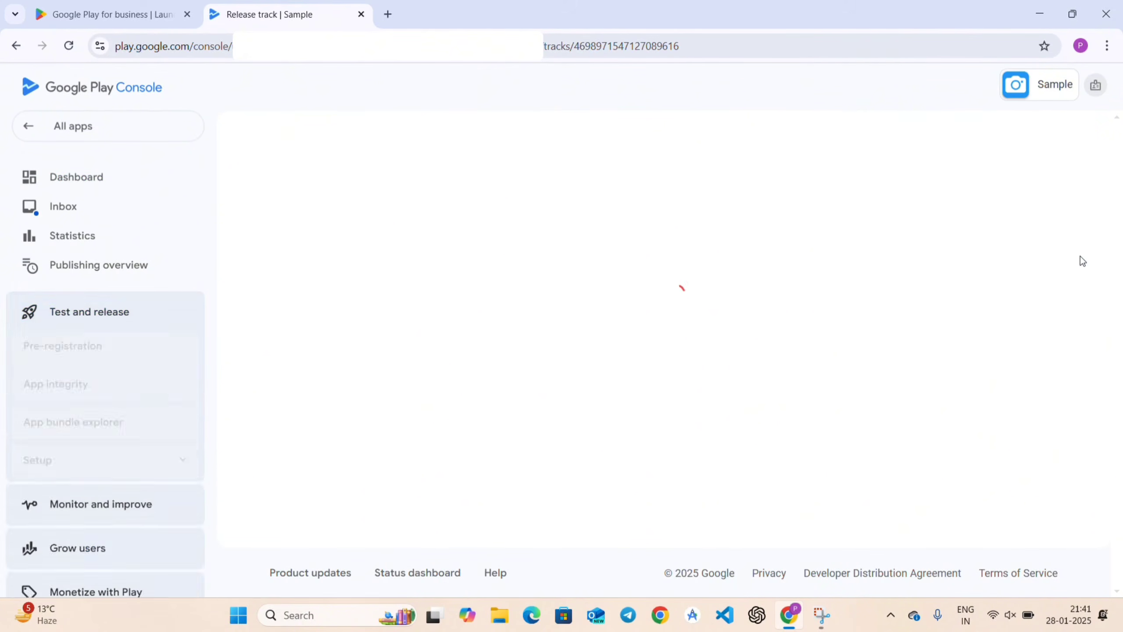
scroll(455, 341, "down", 2)
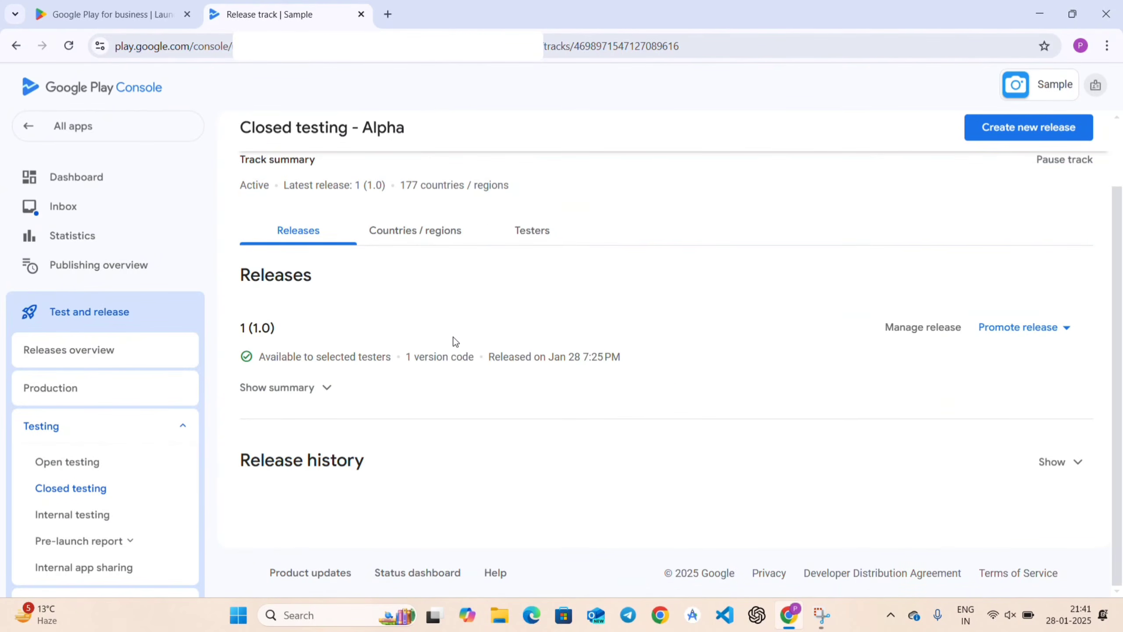
left_click(545, 234)
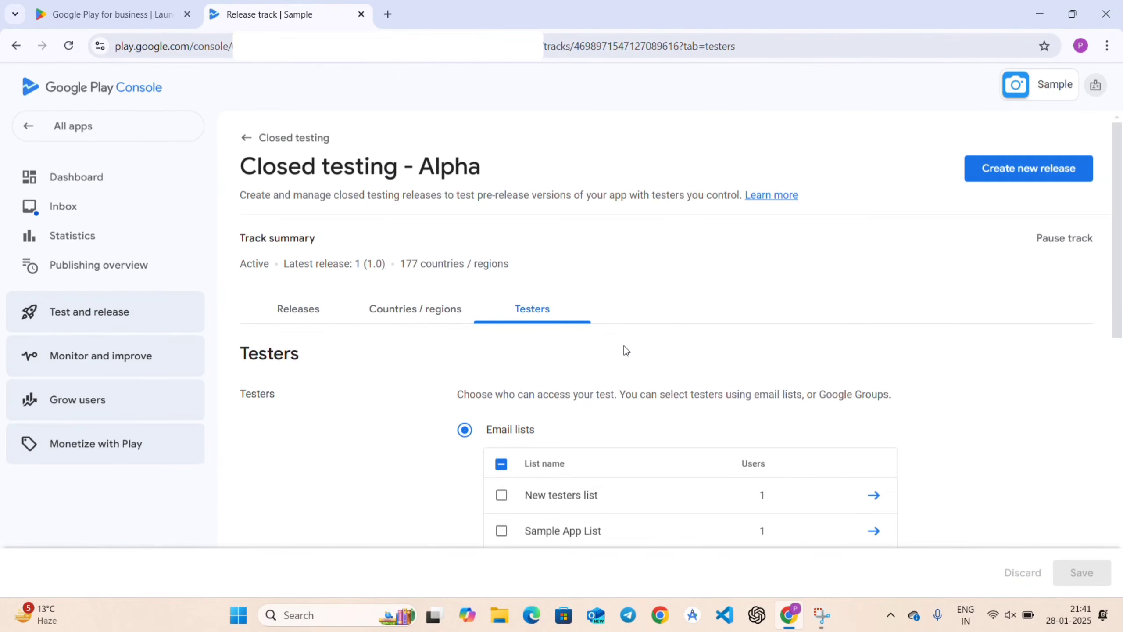
scroll(626, 351, "down", 10)
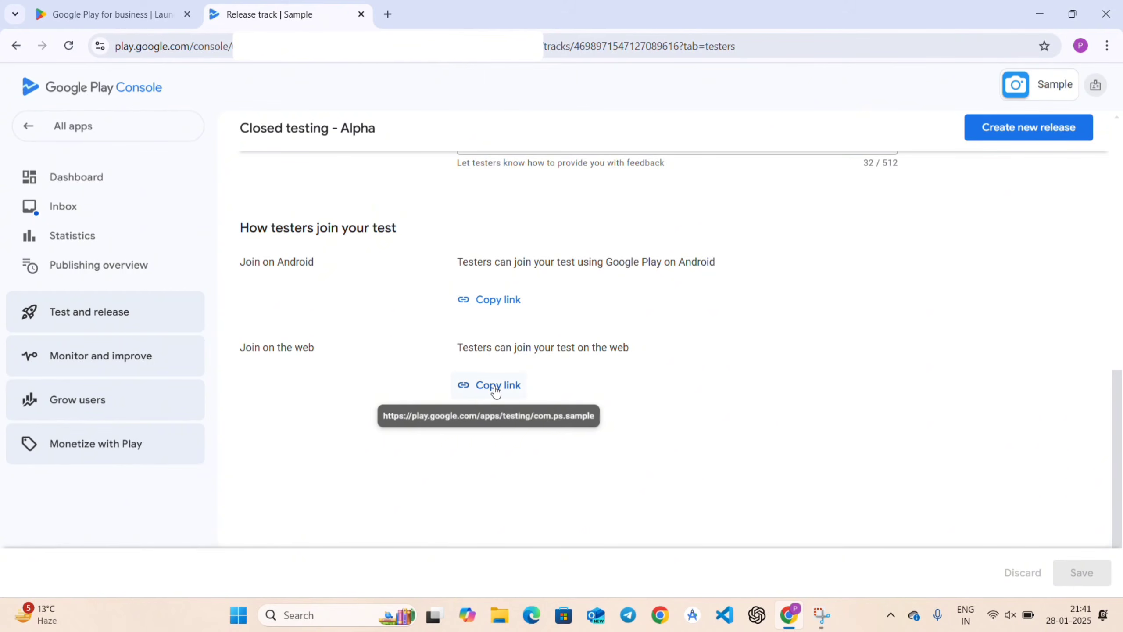
left_click(496, 303)
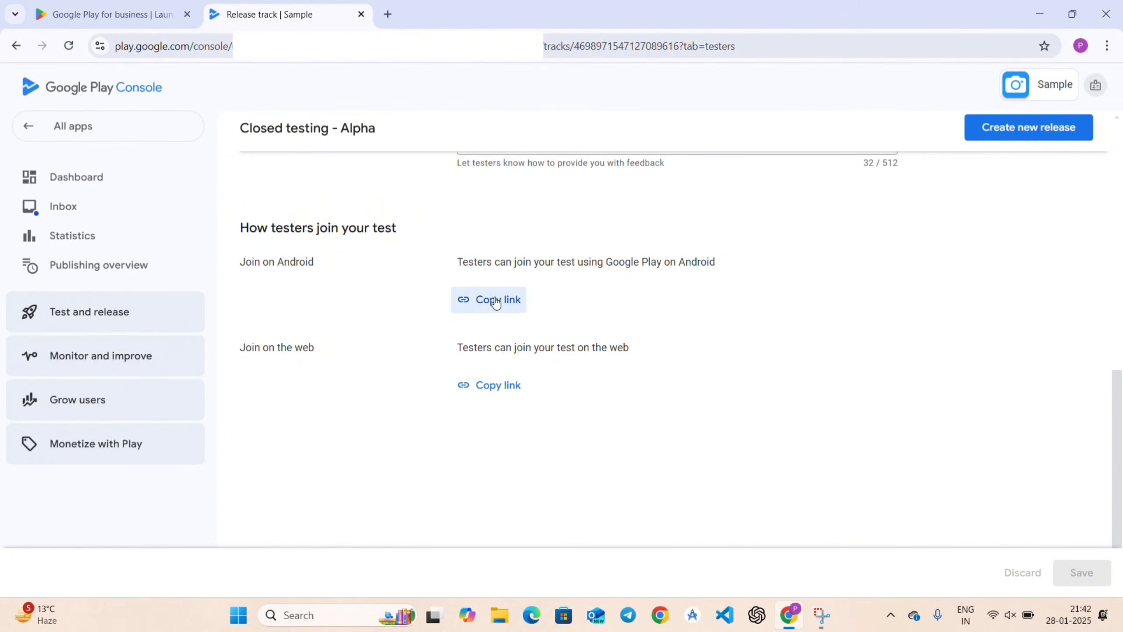
scroll(496, 302, "up", 10)
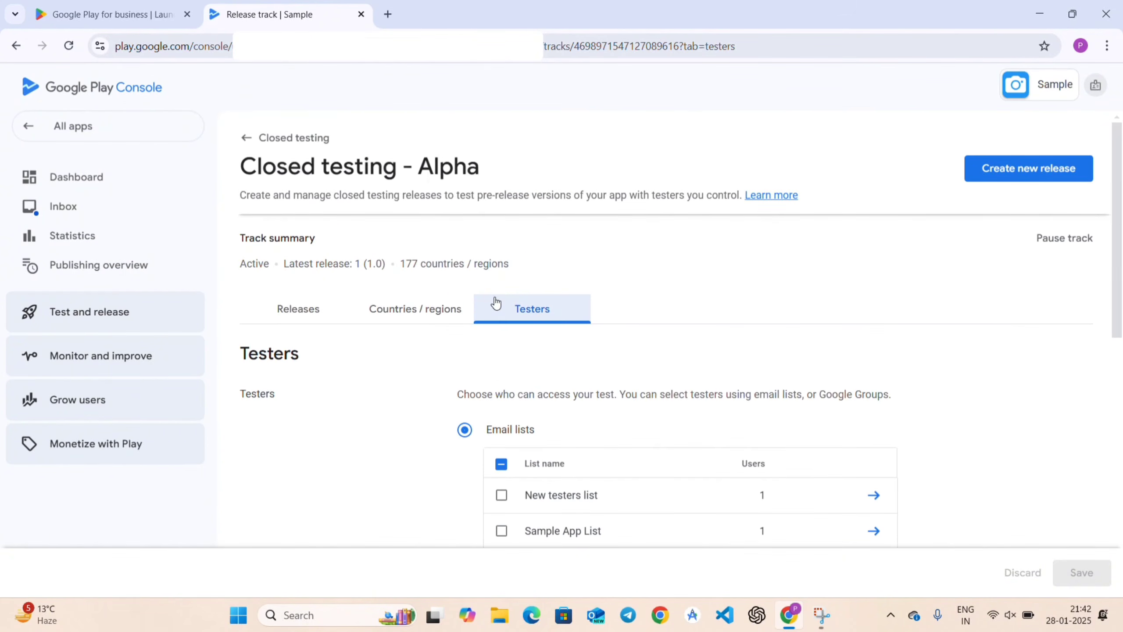
left_click(304, 313)
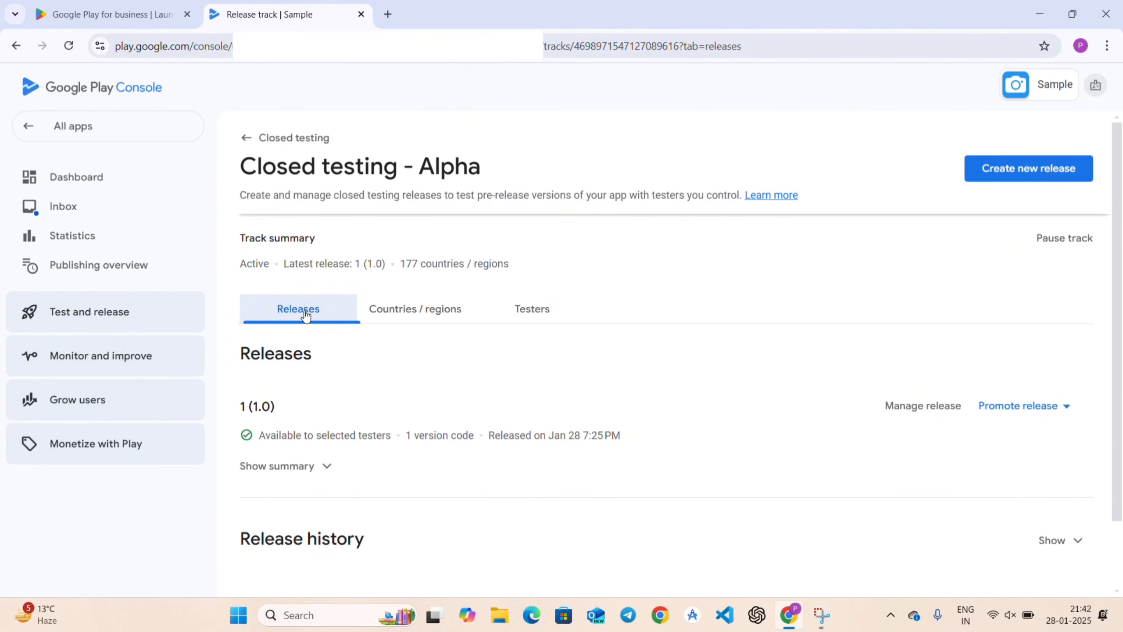
On the Sample dashboard, highlight the 12-testers-opted-in production requirement and its current count of 0.
left_click(84, 190)
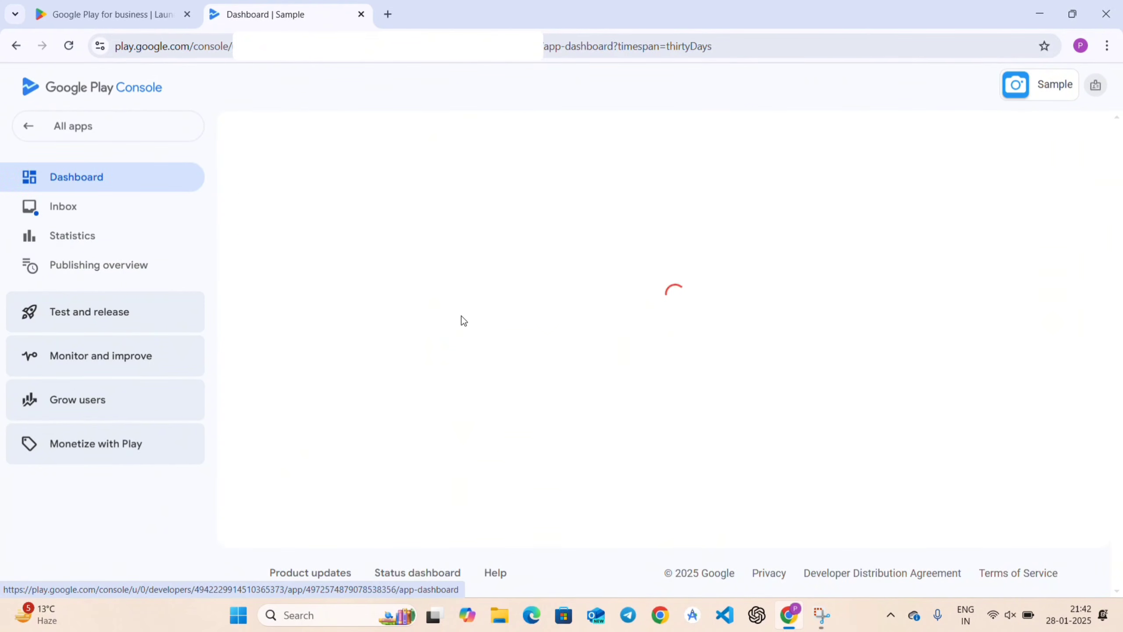
scroll(487, 393, "down", 5)
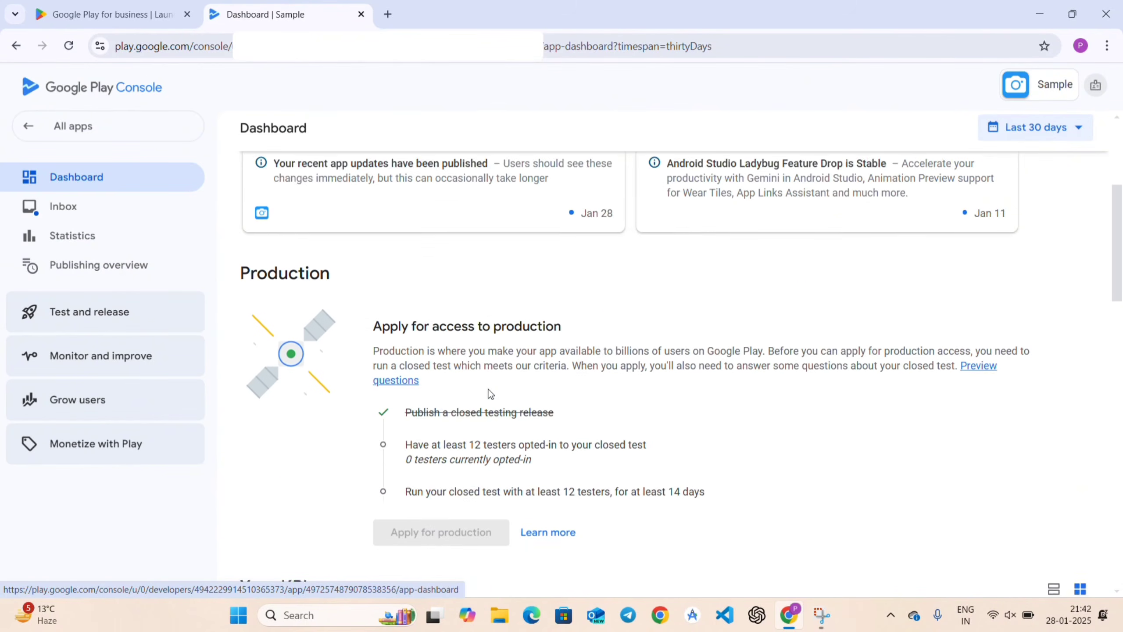
scroll(490, 393, "down", 2)
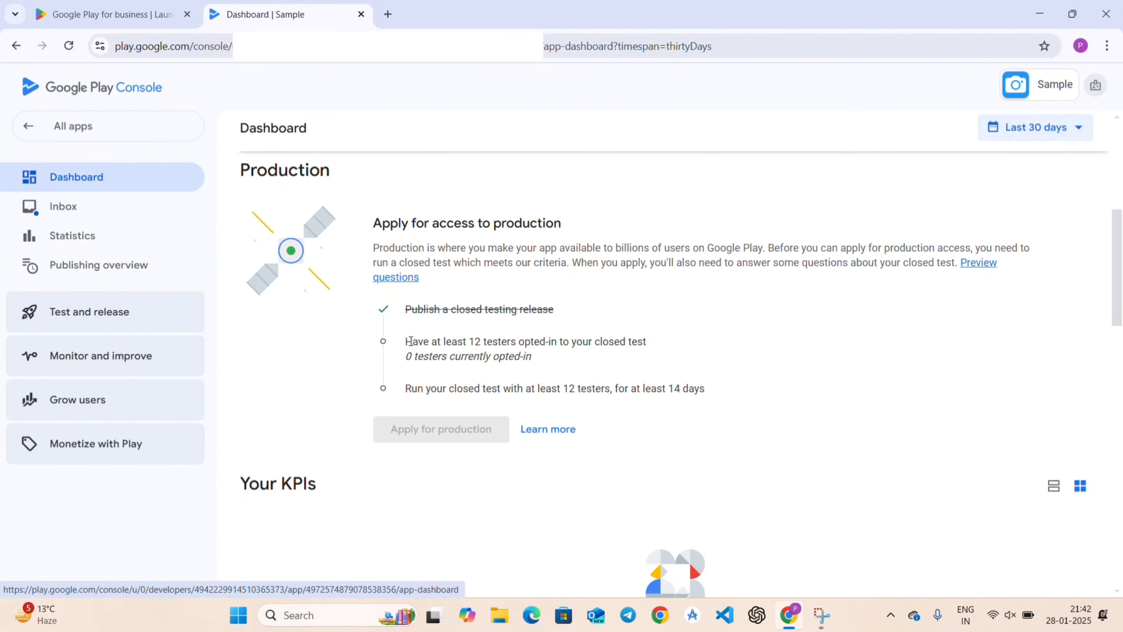
left_click_drag(412, 341, 655, 339)
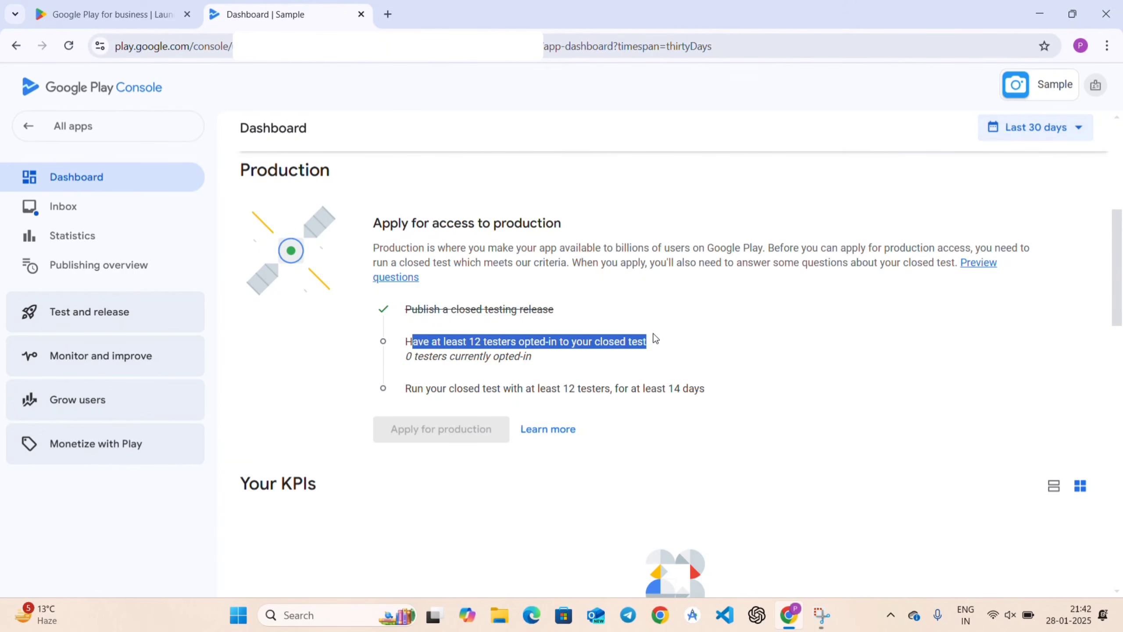
left_click(655, 338)
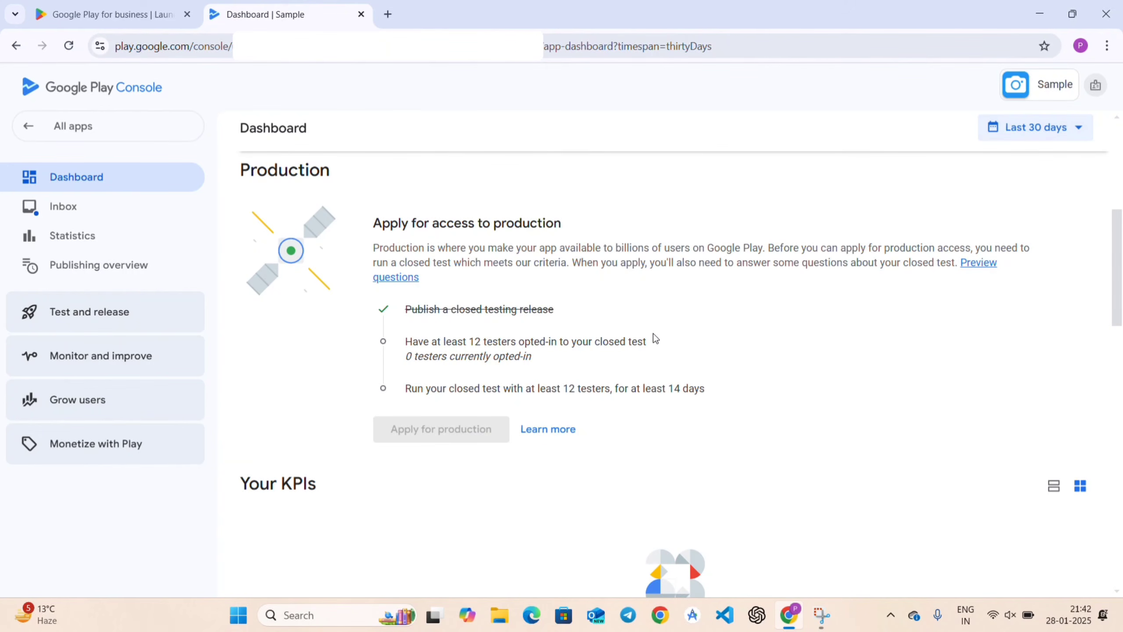
double_click(408, 356)
left_click(547, 360)
Highlight the requirement to run the closed test for 14 days.
mouse_move(405, 391)
left_click_drag(405, 389, 717, 381)
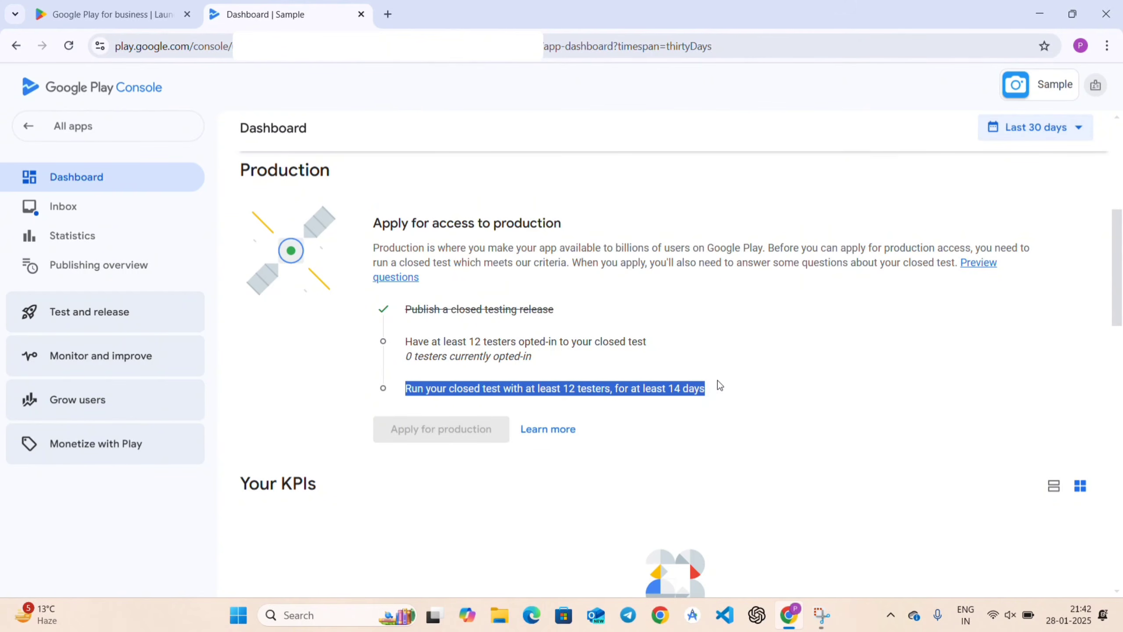
mouse_move(638, 396)
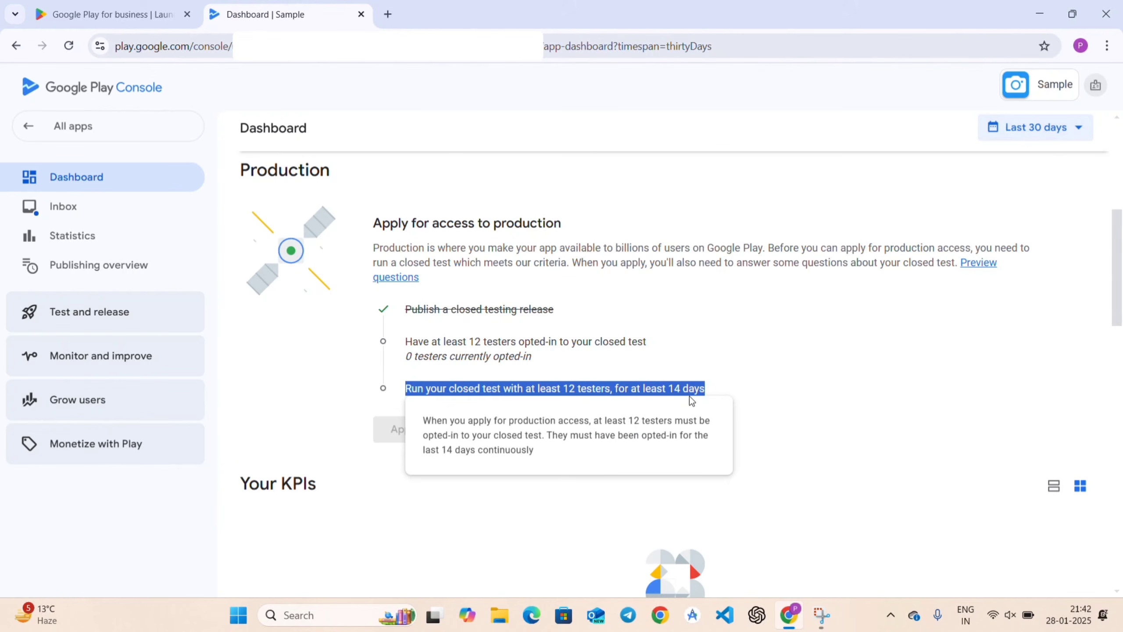
left_click(711, 393)
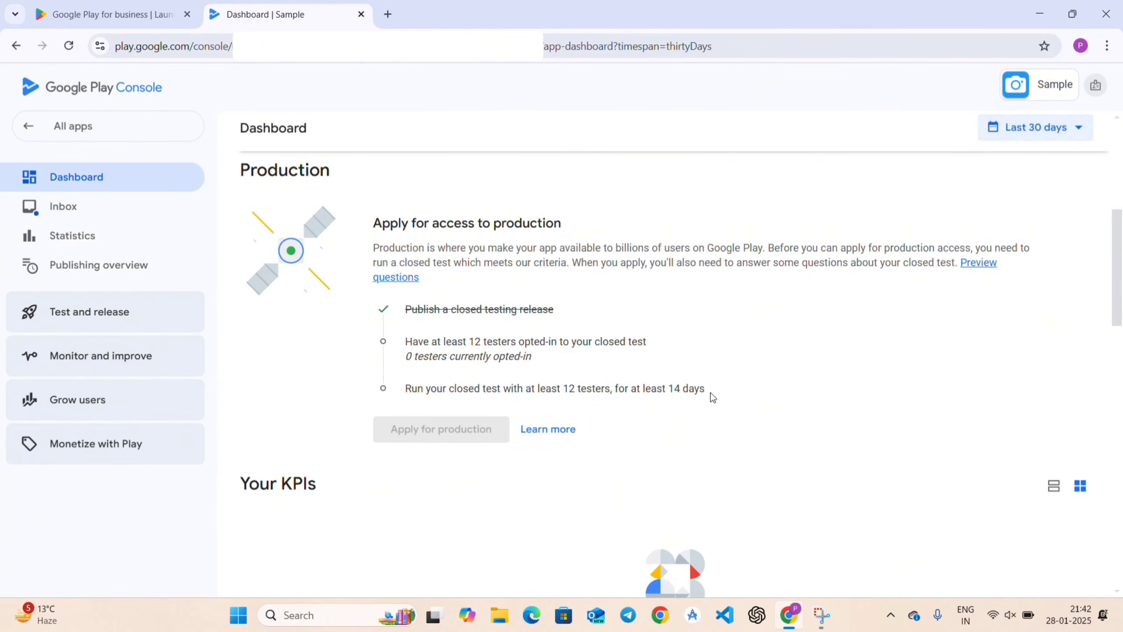